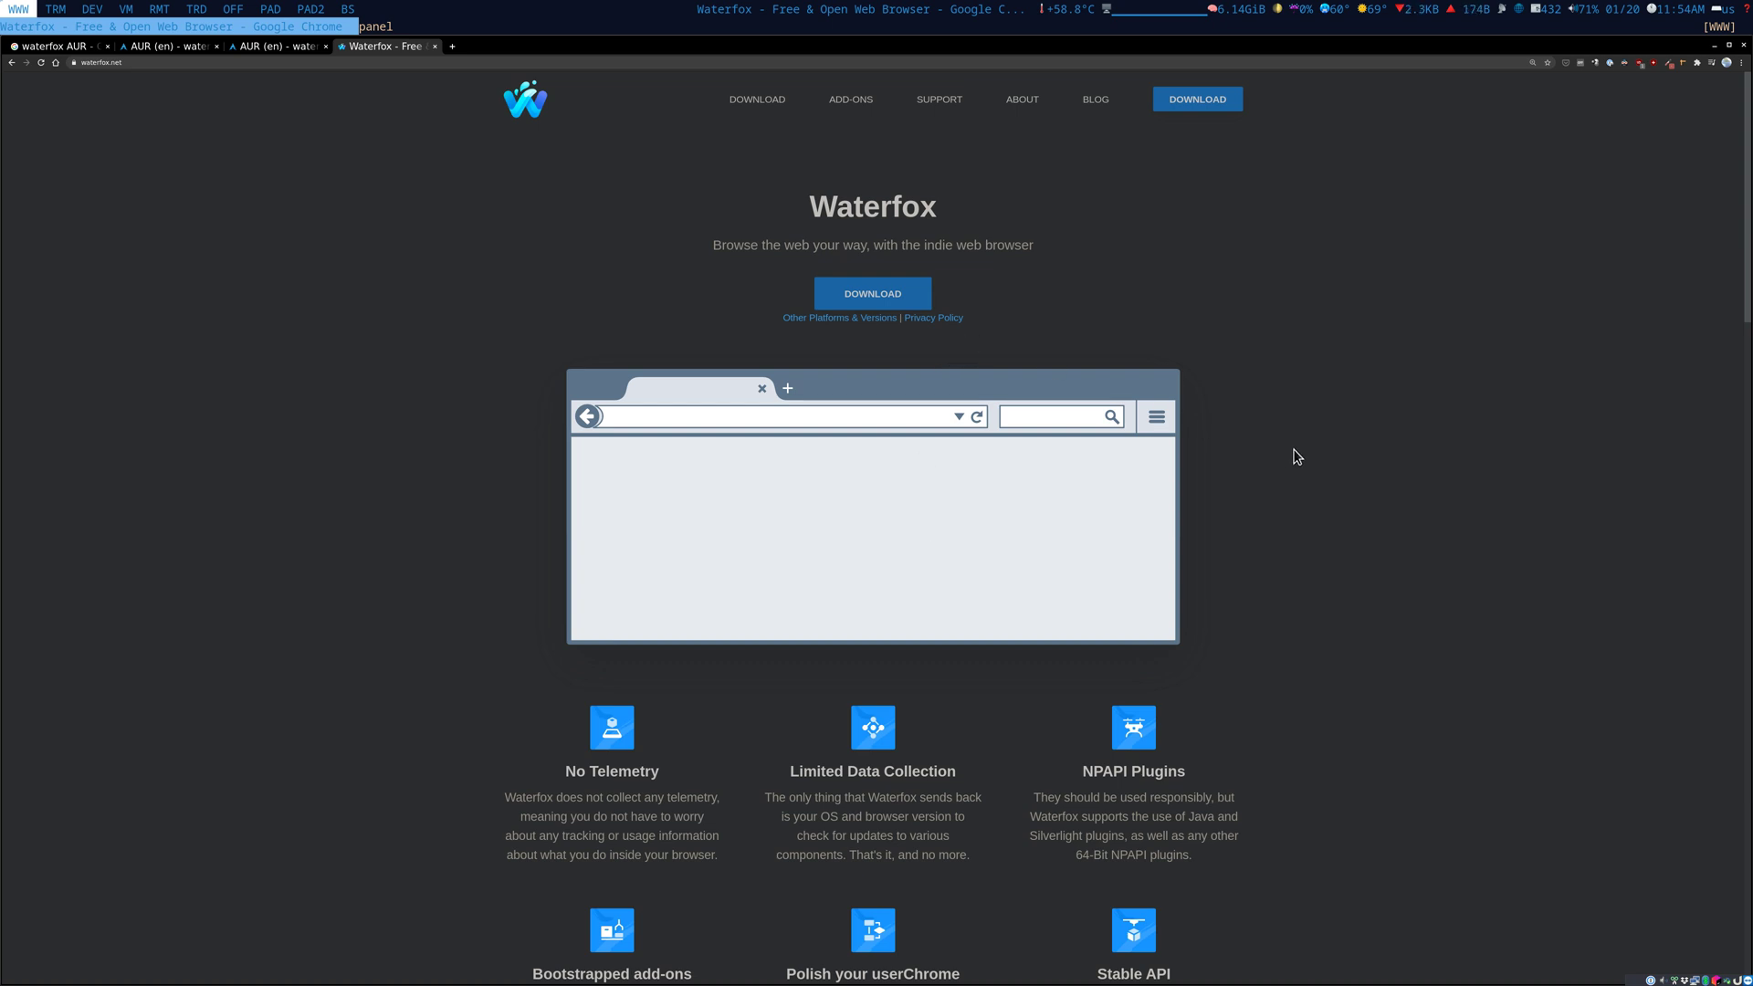
- Read the waterfox.net homepage by scrolling down to its footer
{"action": "scroll", "coordinate": [1312, 441], "scroll_direction": "down", "scroll_amount": 3}
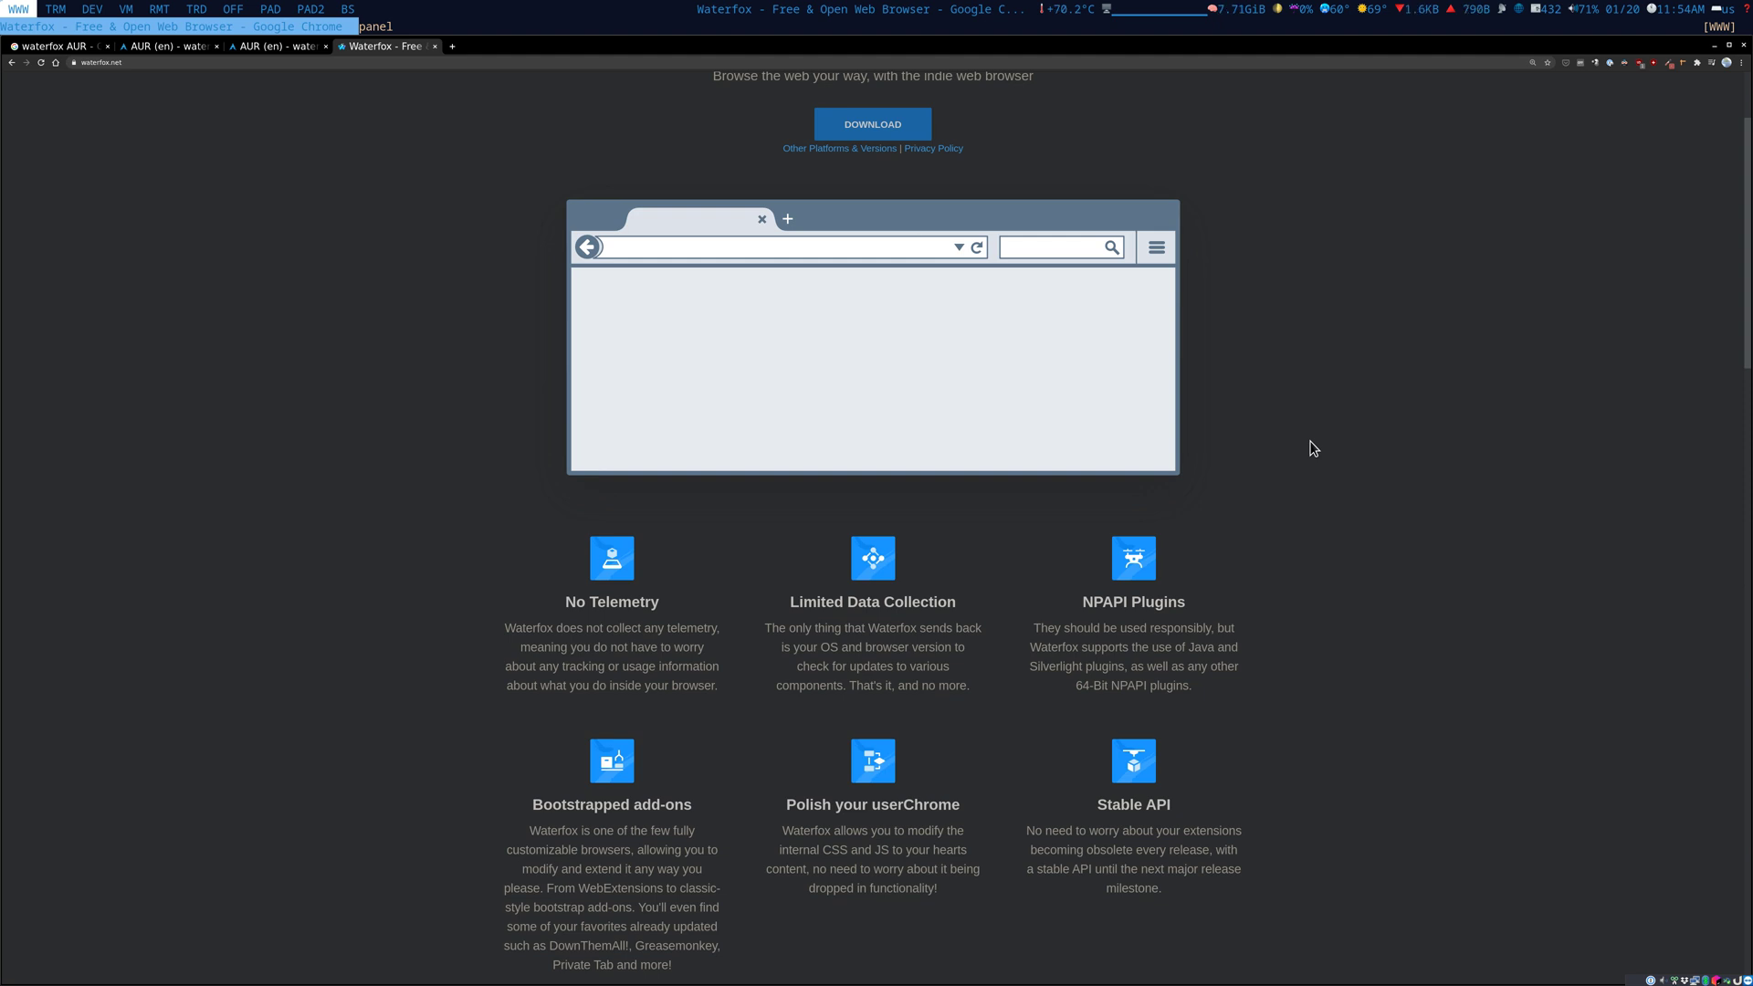
{"action": "scroll", "coordinate": [1311, 448], "scroll_direction": "down", "scroll_amount": 1}
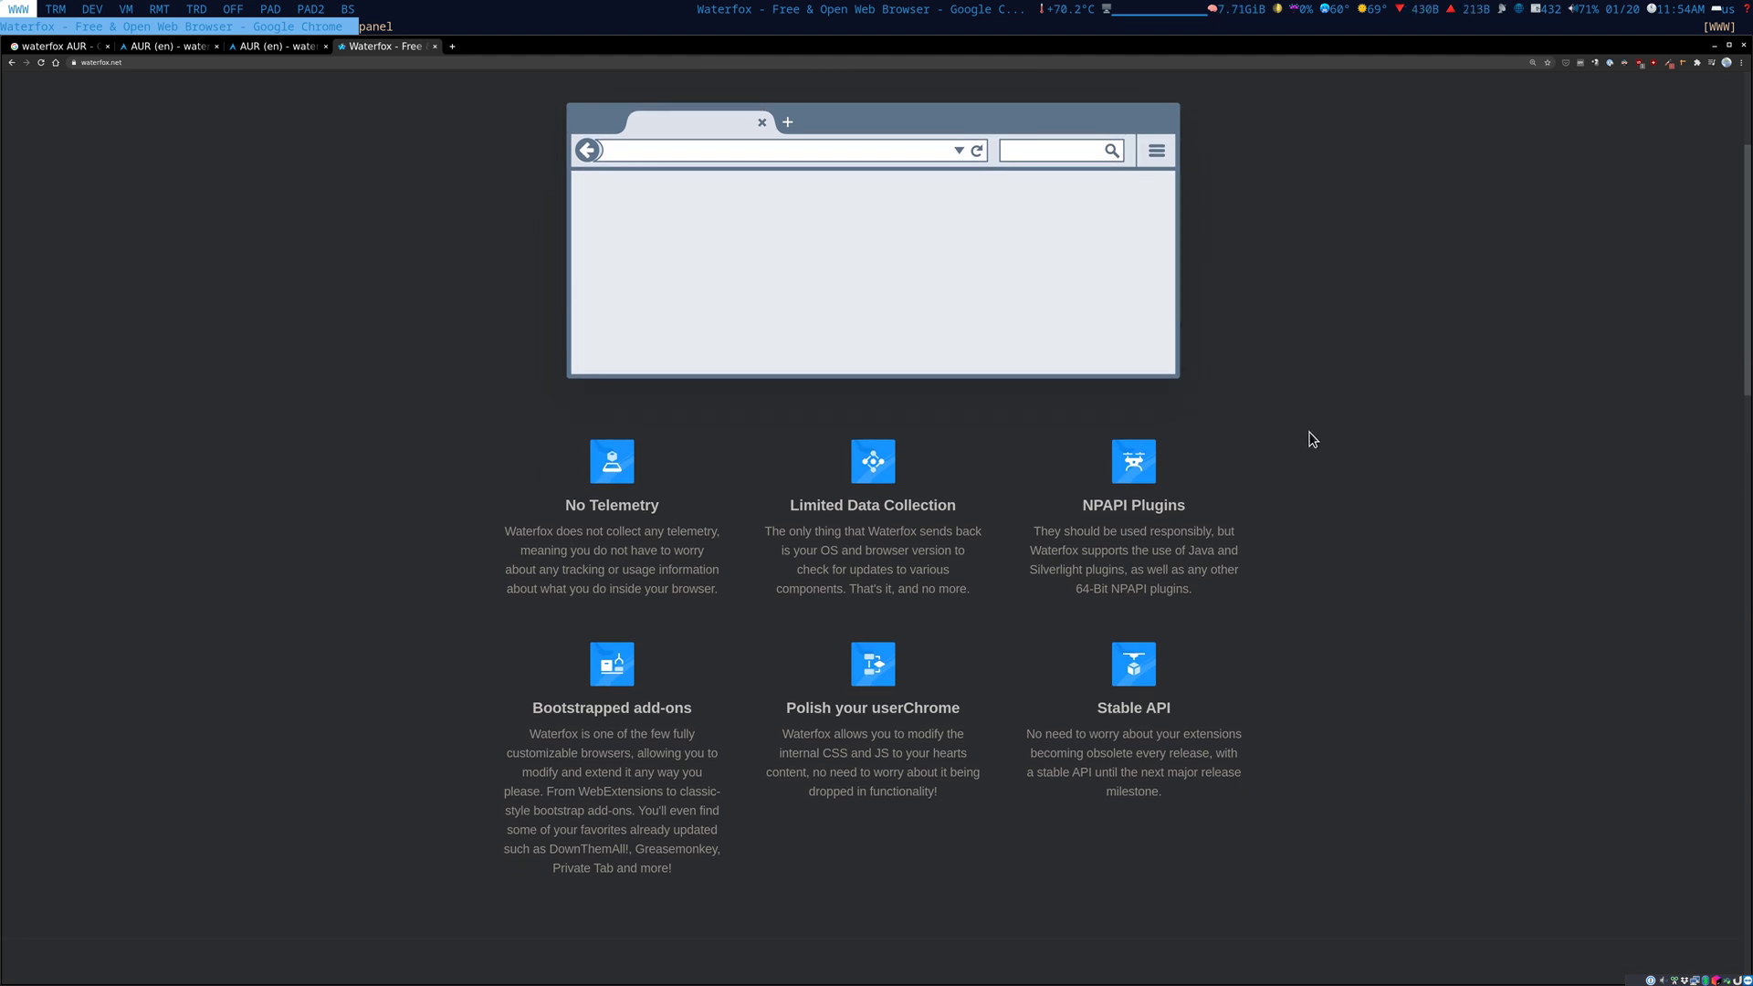
{"action": "scroll", "coordinate": [1312, 444], "scroll_direction": "down", "scroll_amount": 4}
{"action": "scroll", "coordinate": [1313, 440], "scroll_direction": "down", "scroll_amount": 2}
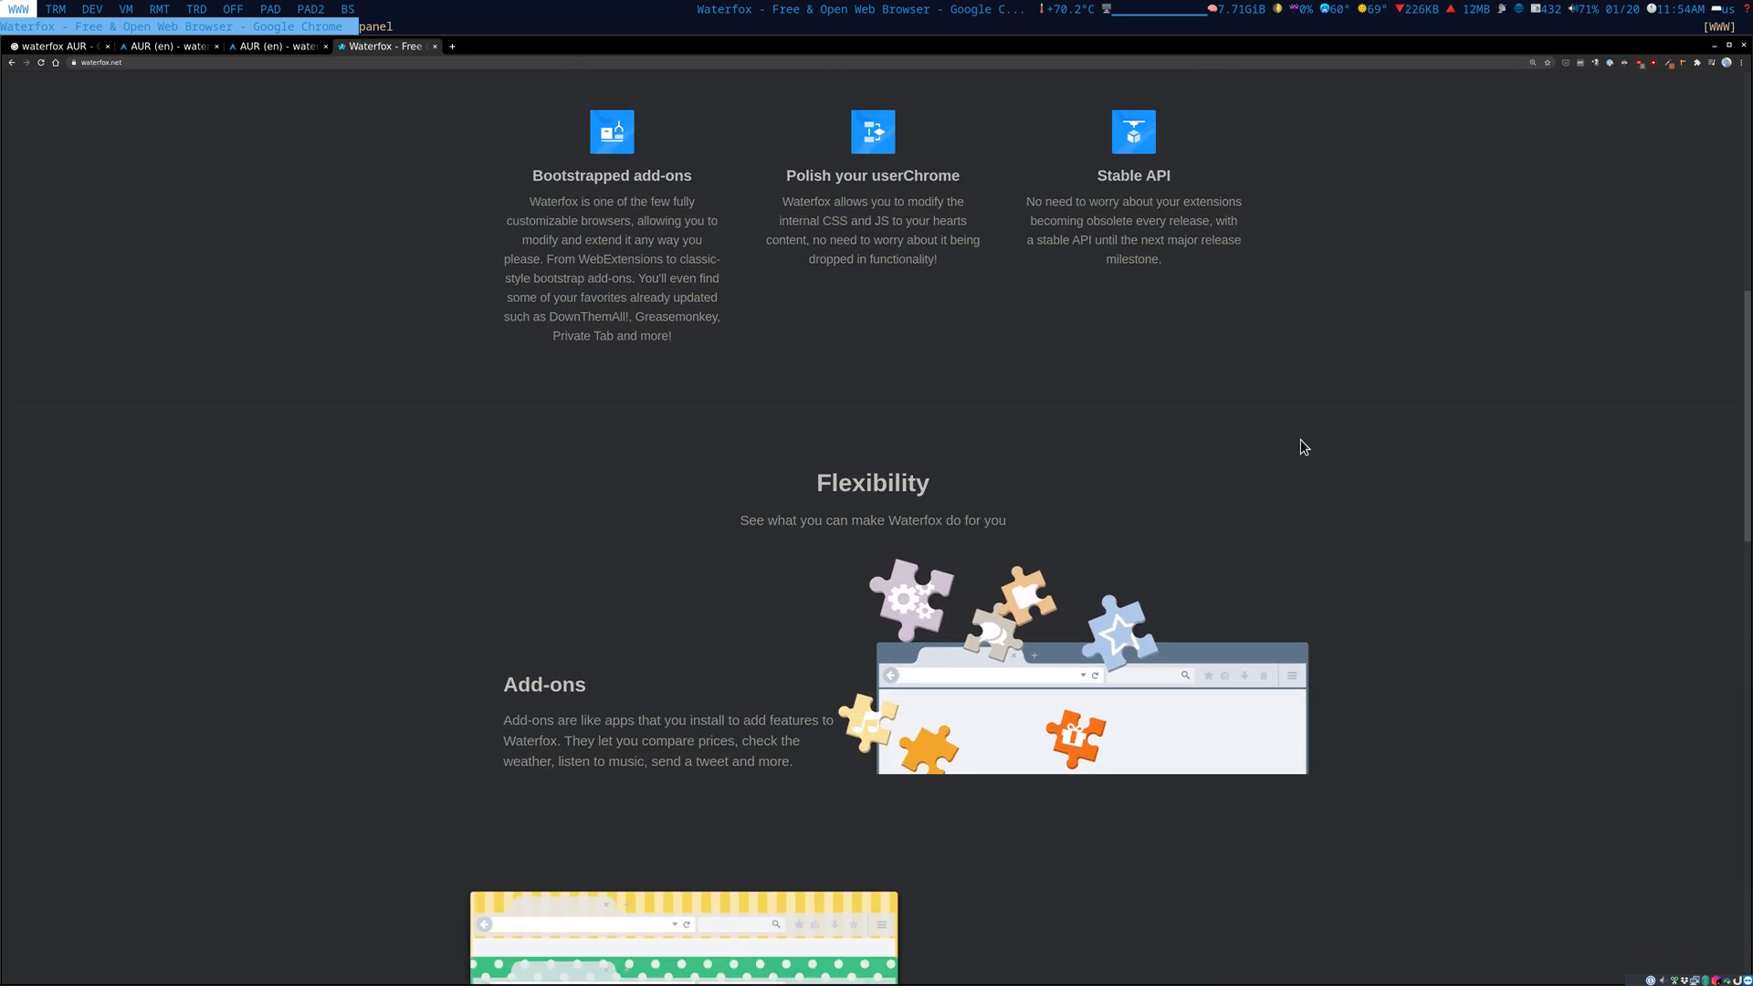
{"action": "scroll", "coordinate": [1300, 440], "scroll_direction": "down", "scroll_amount": 1}
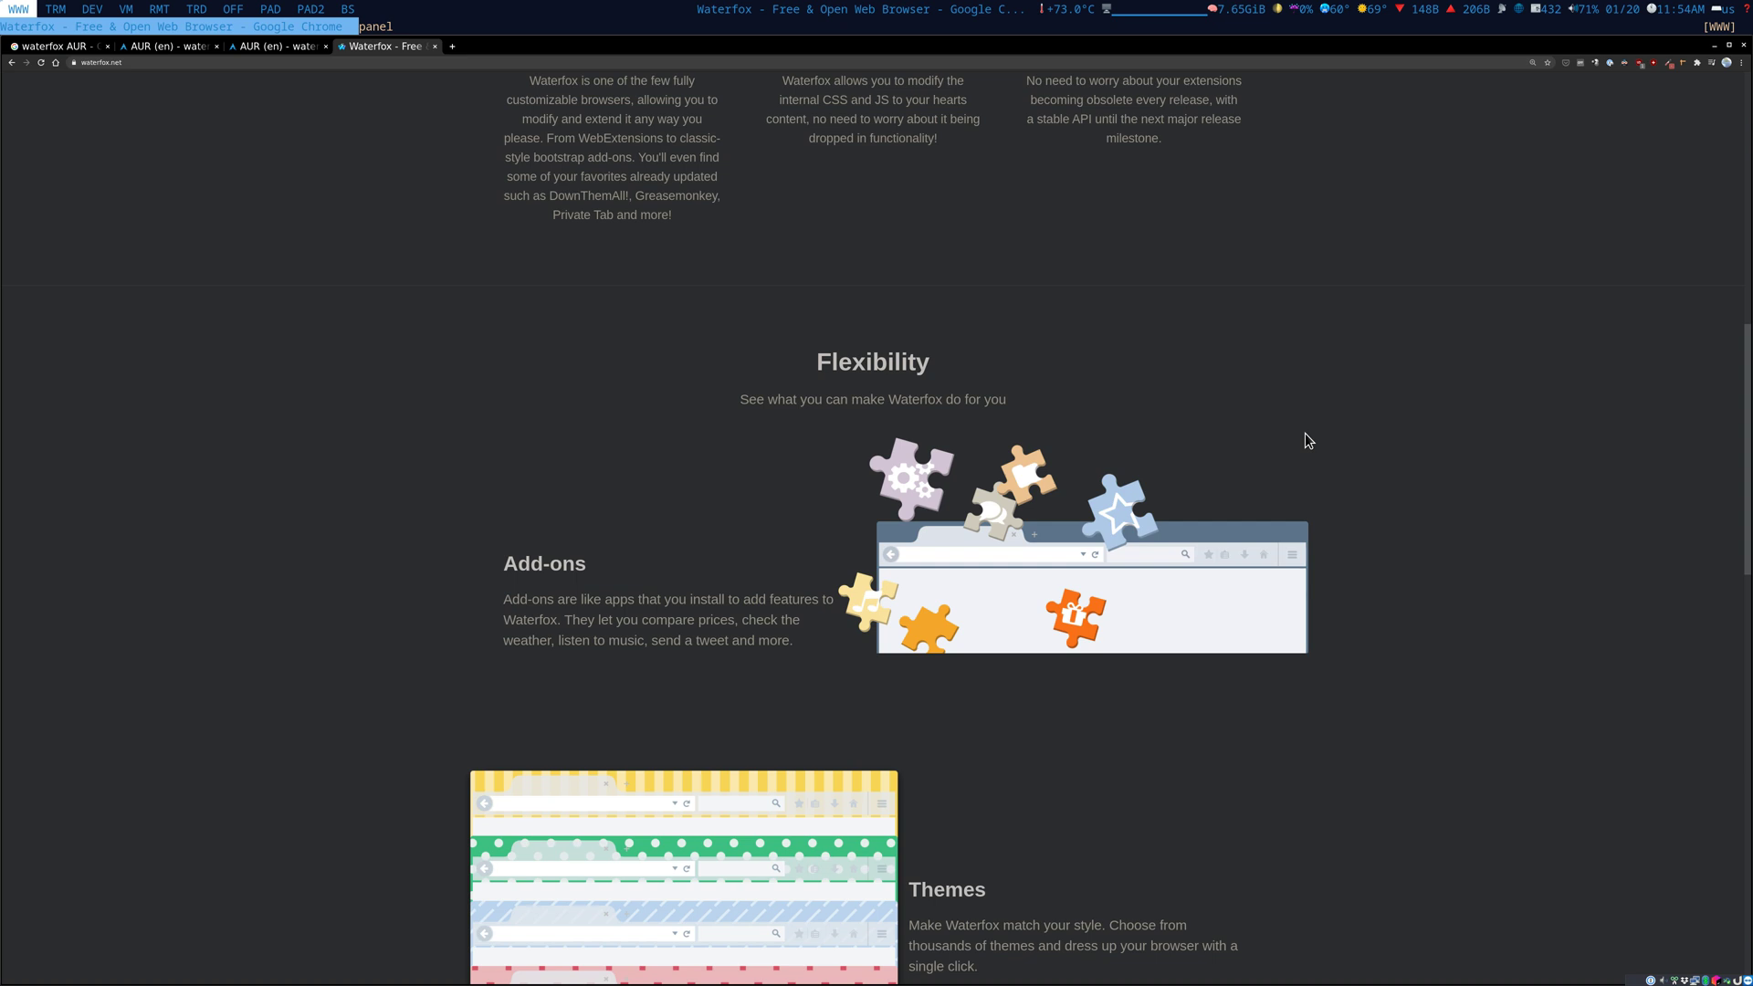
{"action": "scroll", "coordinate": [1308, 441], "scroll_direction": "down", "scroll_amount": 2}
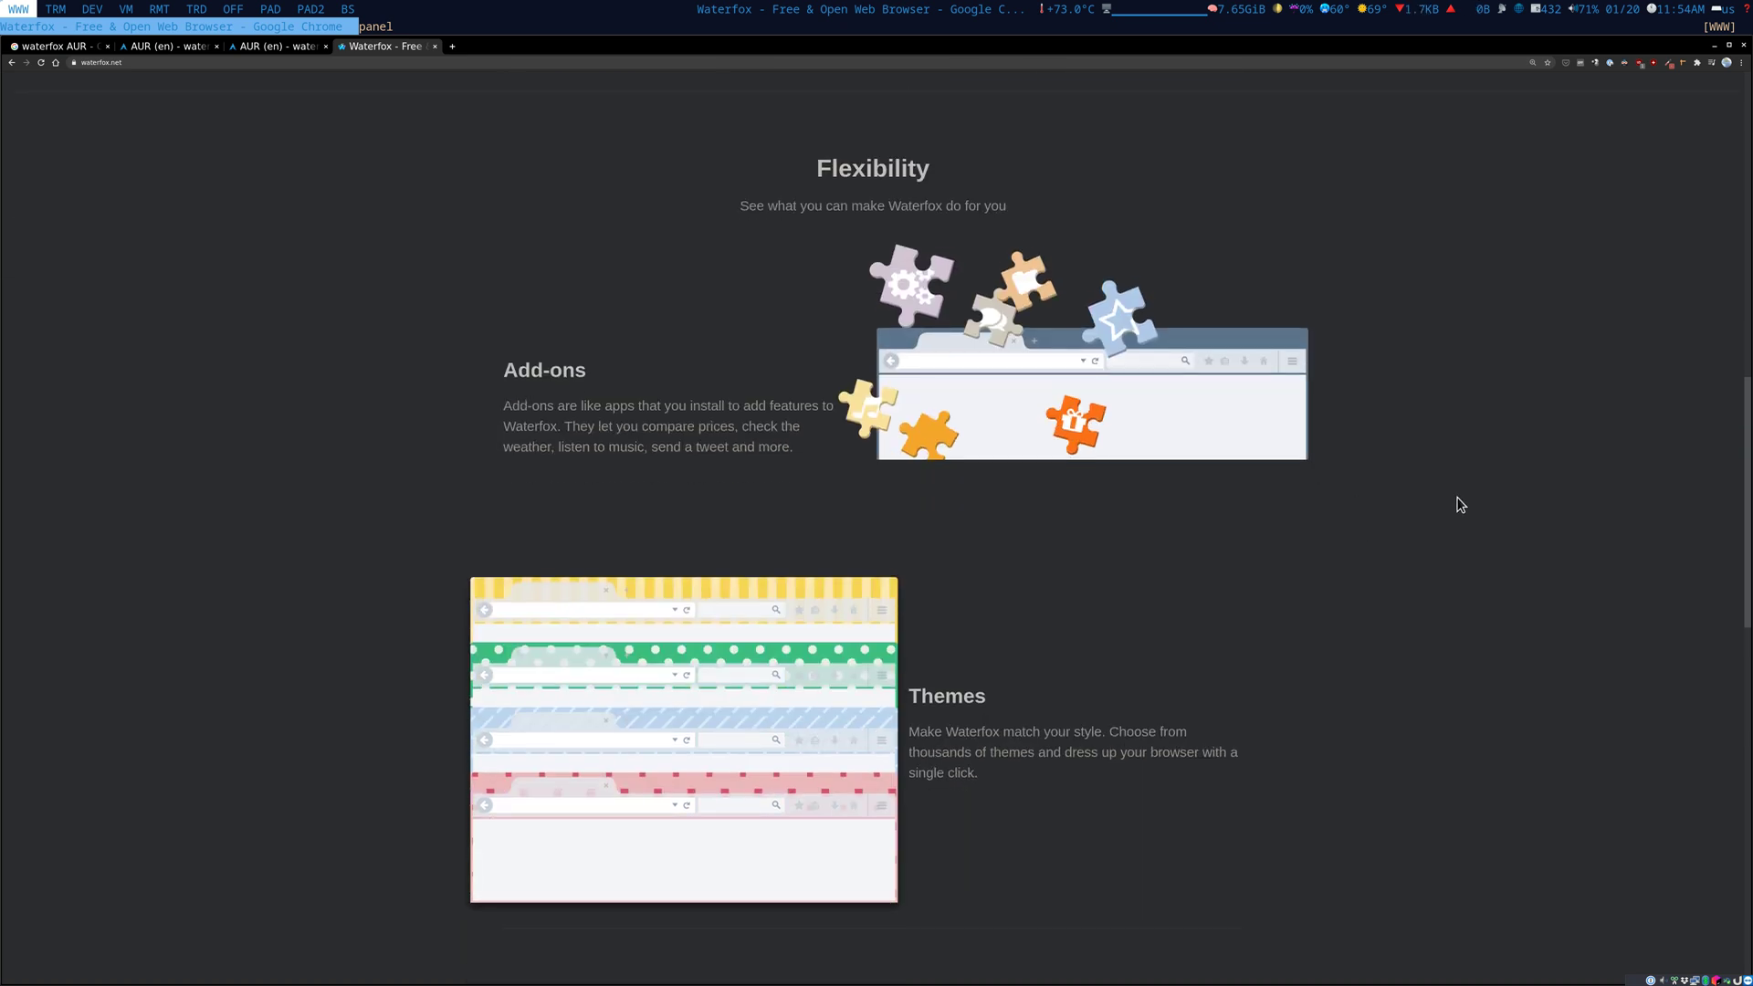
{"action": "scroll", "coordinate": [1463, 430], "scroll_direction": "down", "scroll_amount": 3}
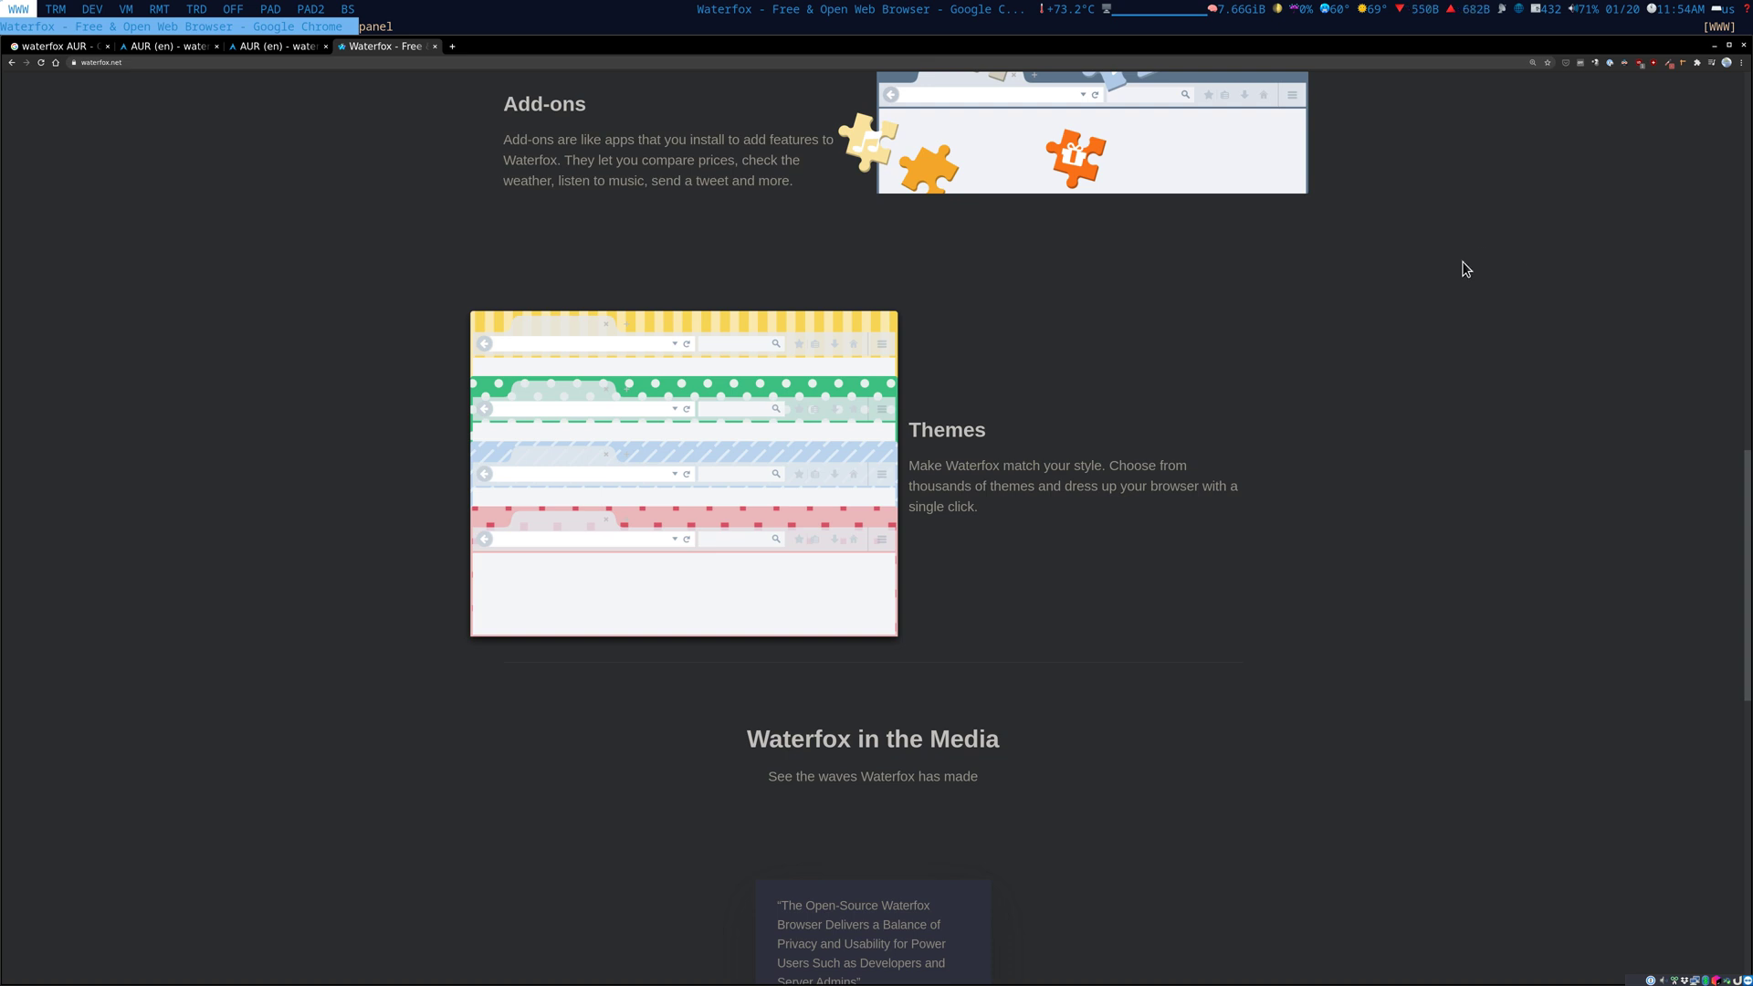
{"action": "scroll", "coordinate": [1450, 352], "scroll_direction": "down", "scroll_amount": 1}
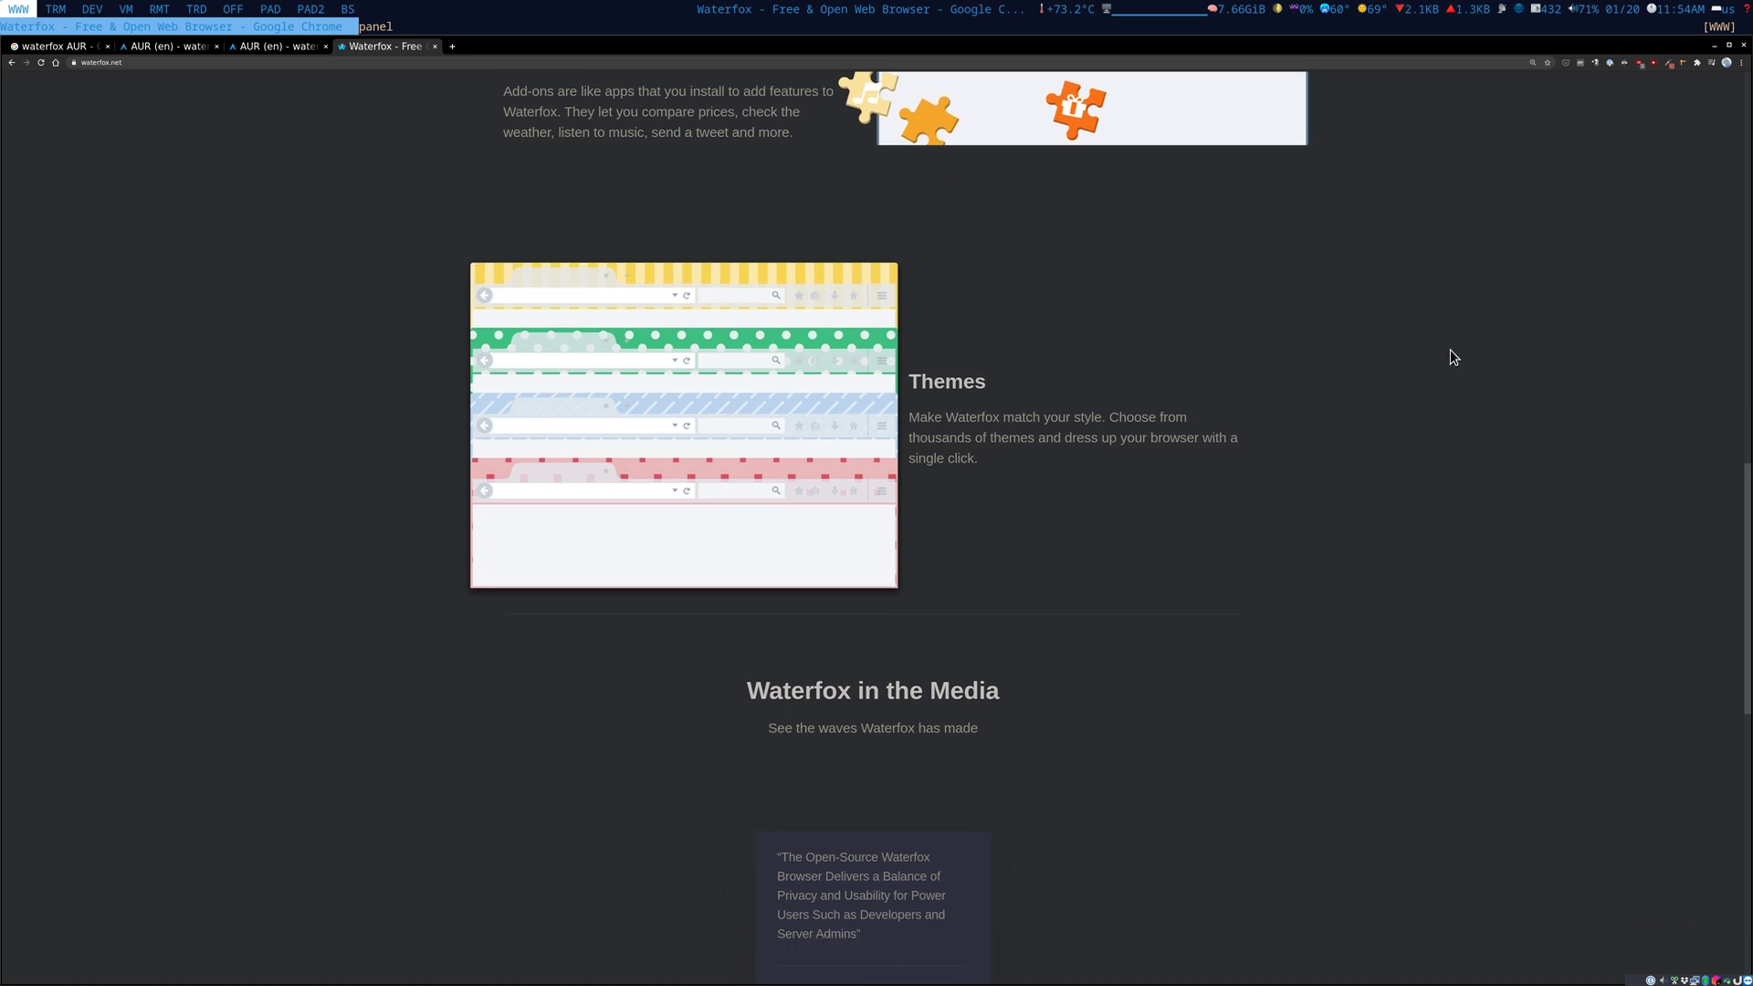
{"action": "scroll", "coordinate": [1441, 429], "scroll_direction": "down", "scroll_amount": 2}
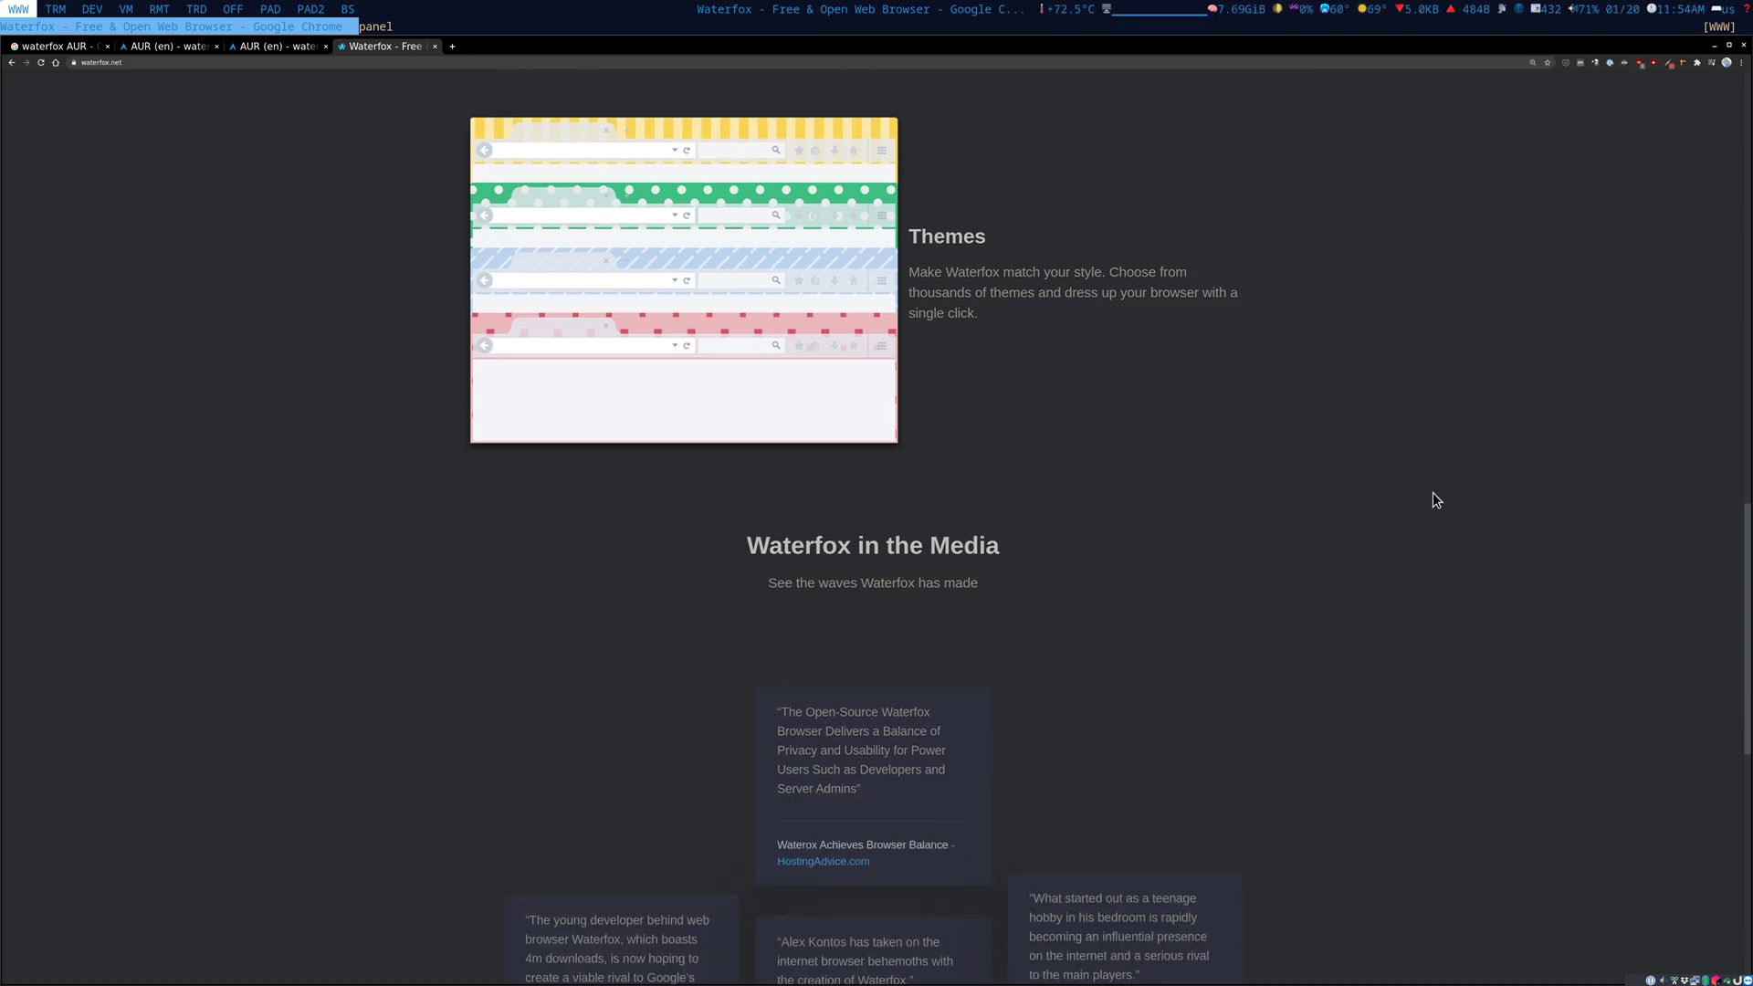
{"action": "scroll", "coordinate": [1433, 494], "scroll_direction": "down", "scroll_amount": 8}
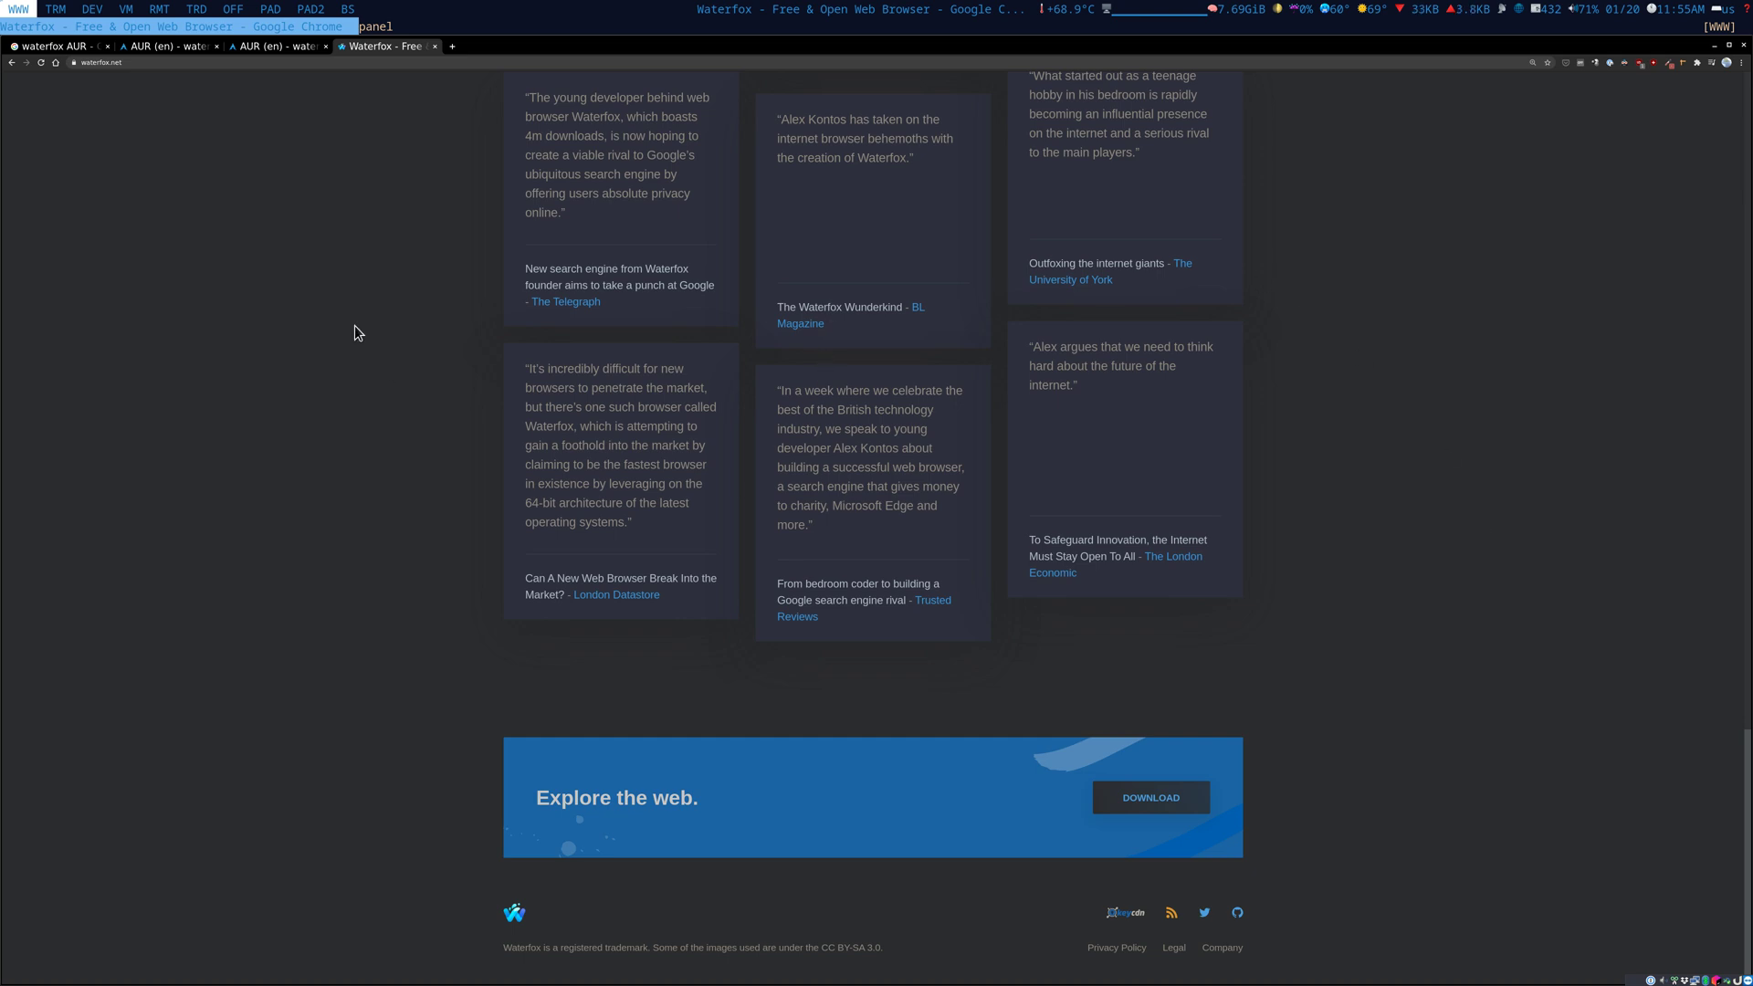
{"action": "scroll", "coordinate": [312, 292], "scroll_direction": "up", "scroll_amount": 2}
- Return to the 'waterfox AUR' Google results and zoom the page in
{"action": "left_click", "coordinate": [42, 48]}
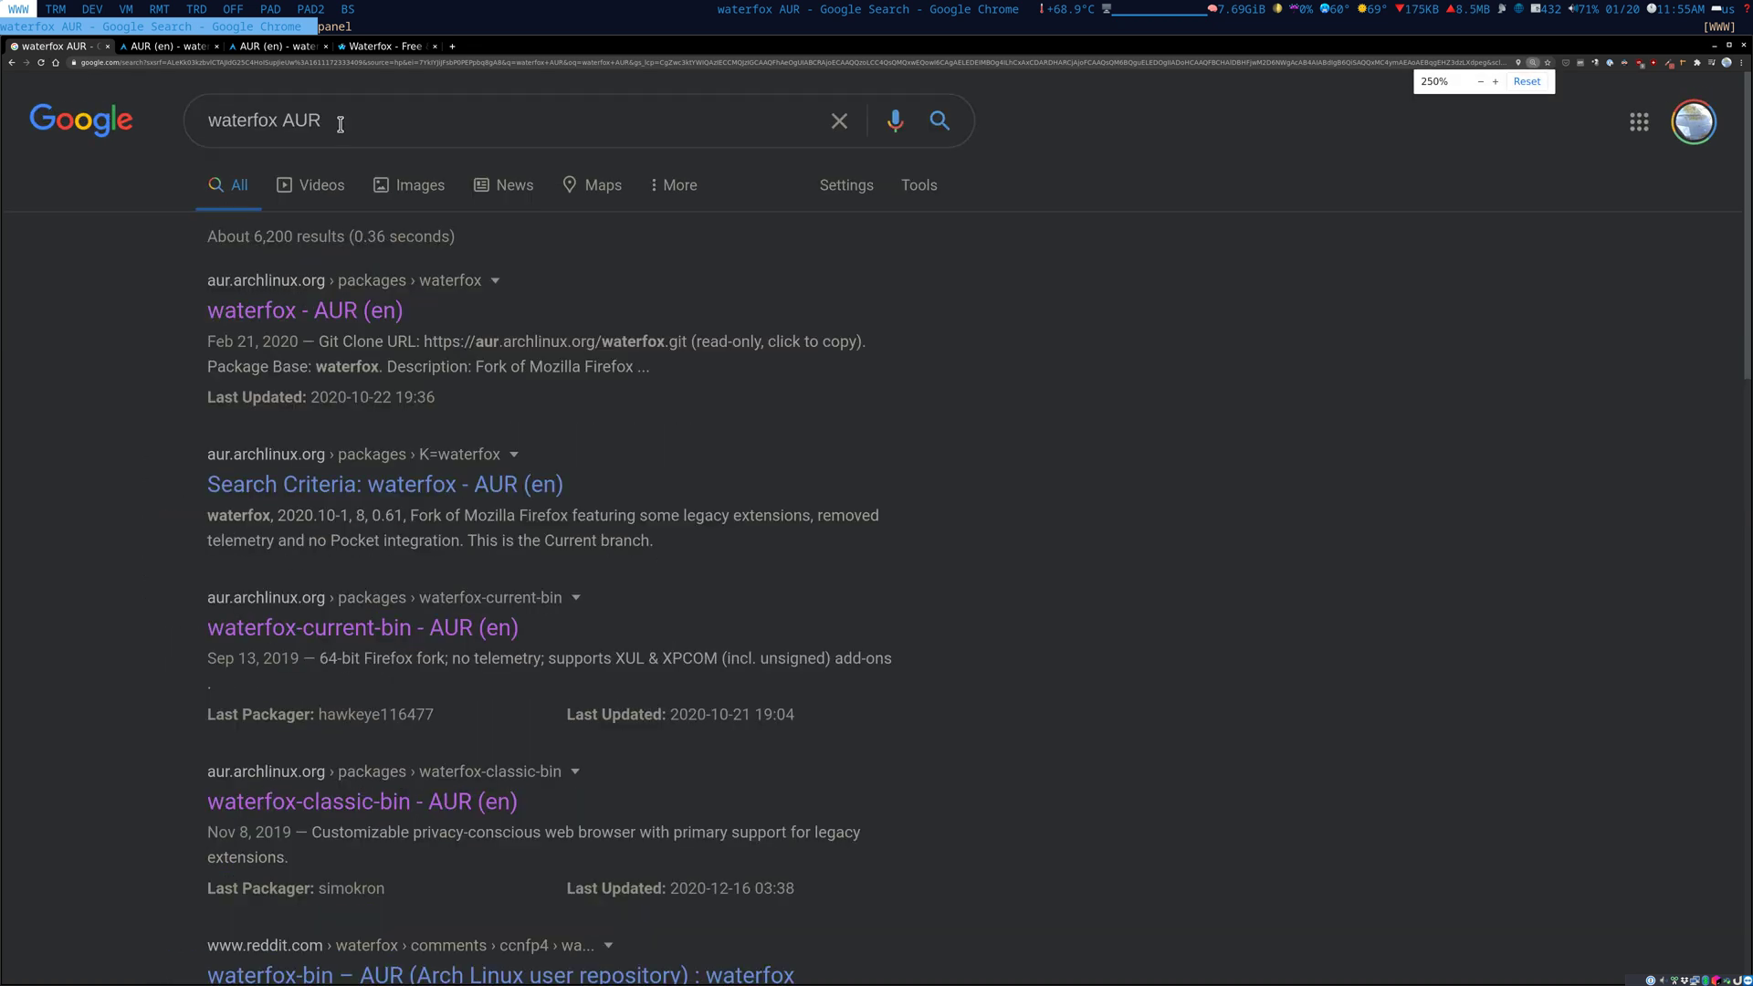
{"action": "key", "text": "ctrl+plus"}
{"action": "key", "text": "ctrl+plus"}
{"action": "key", "text": "ctrl+plus"}
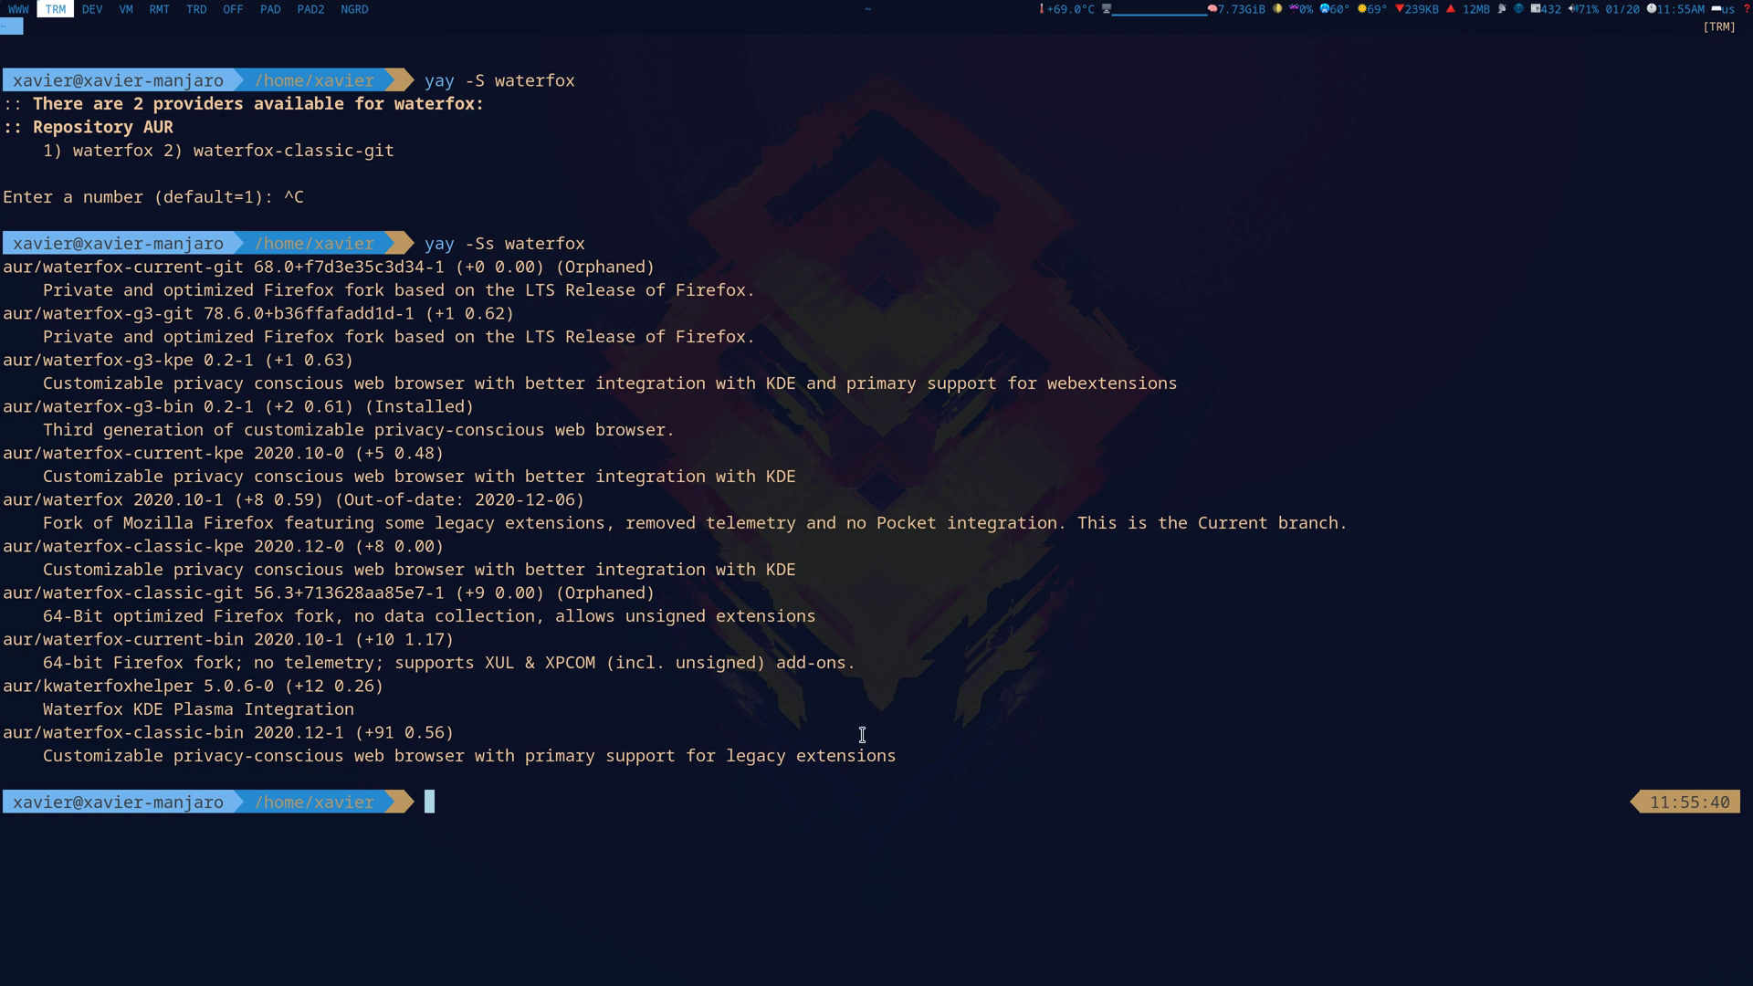
- Enlarge the terminal font and highlight entries in the waterfox package search output
{"action": "key", "text": "ctrl+plus"}
{"action": "key", "text": "ctrl+plus"}
{"action": "key", "text": "ctrl+plus"}
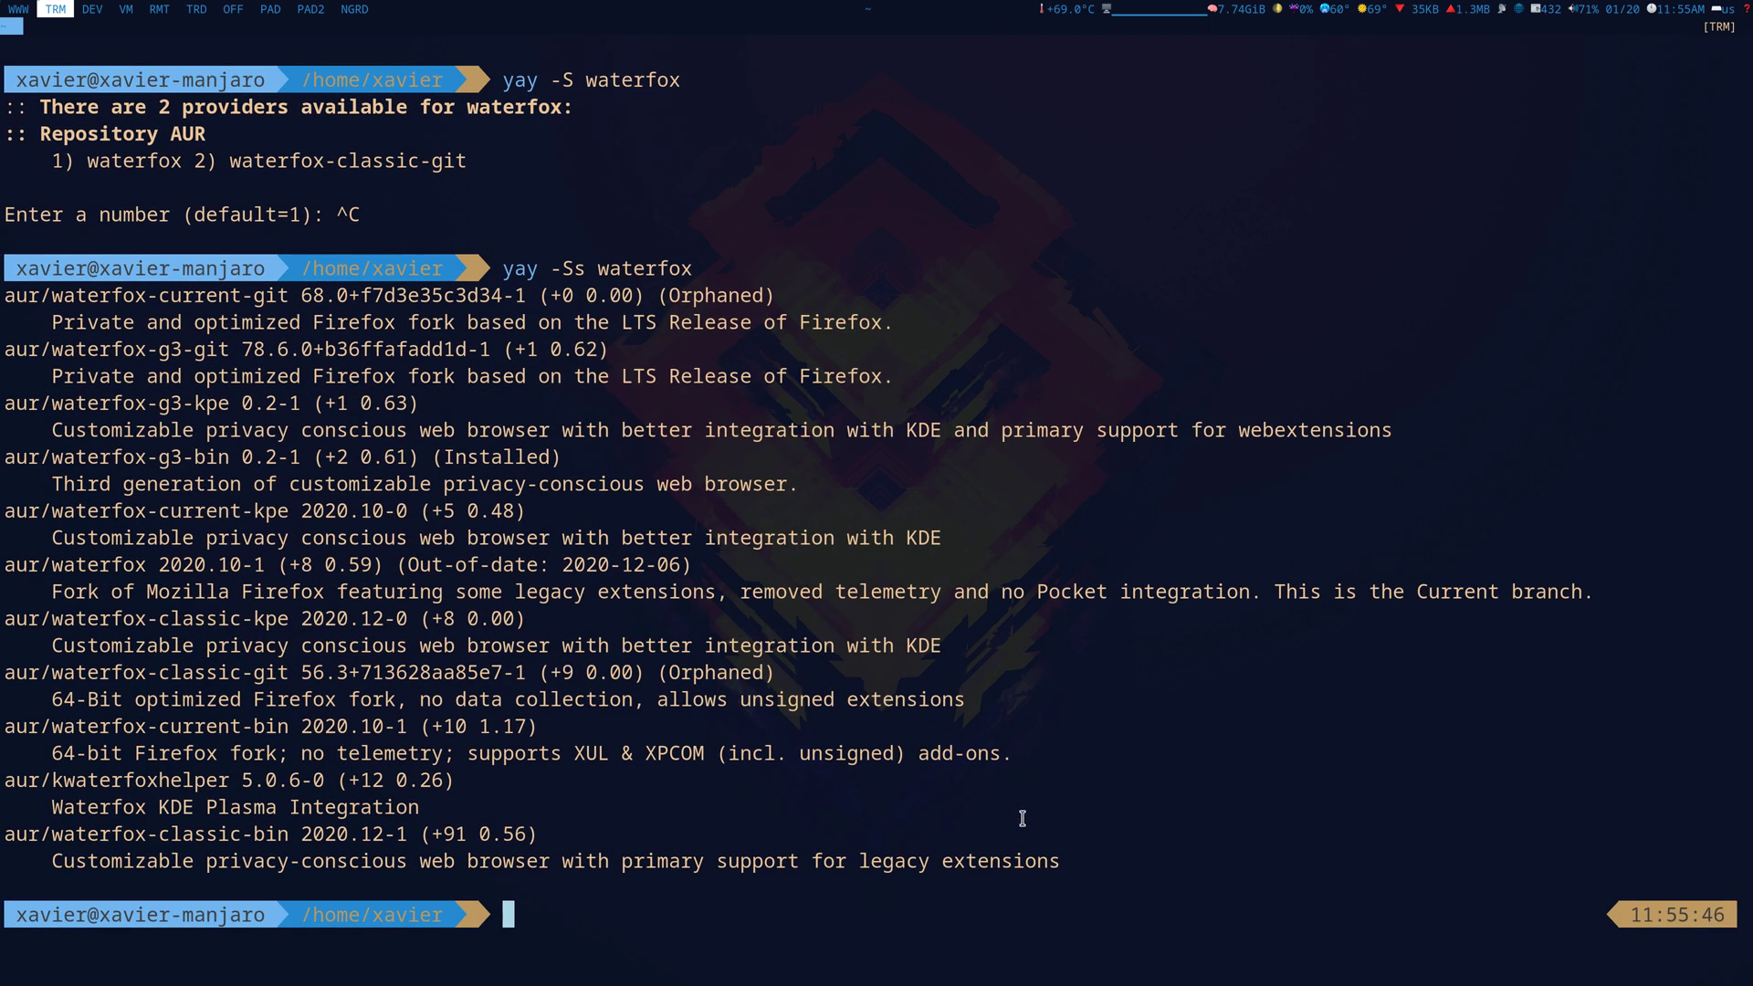
{"action": "left_click_drag", "start_coordinate": [1065, 860], "coordinate": [9, 300]}
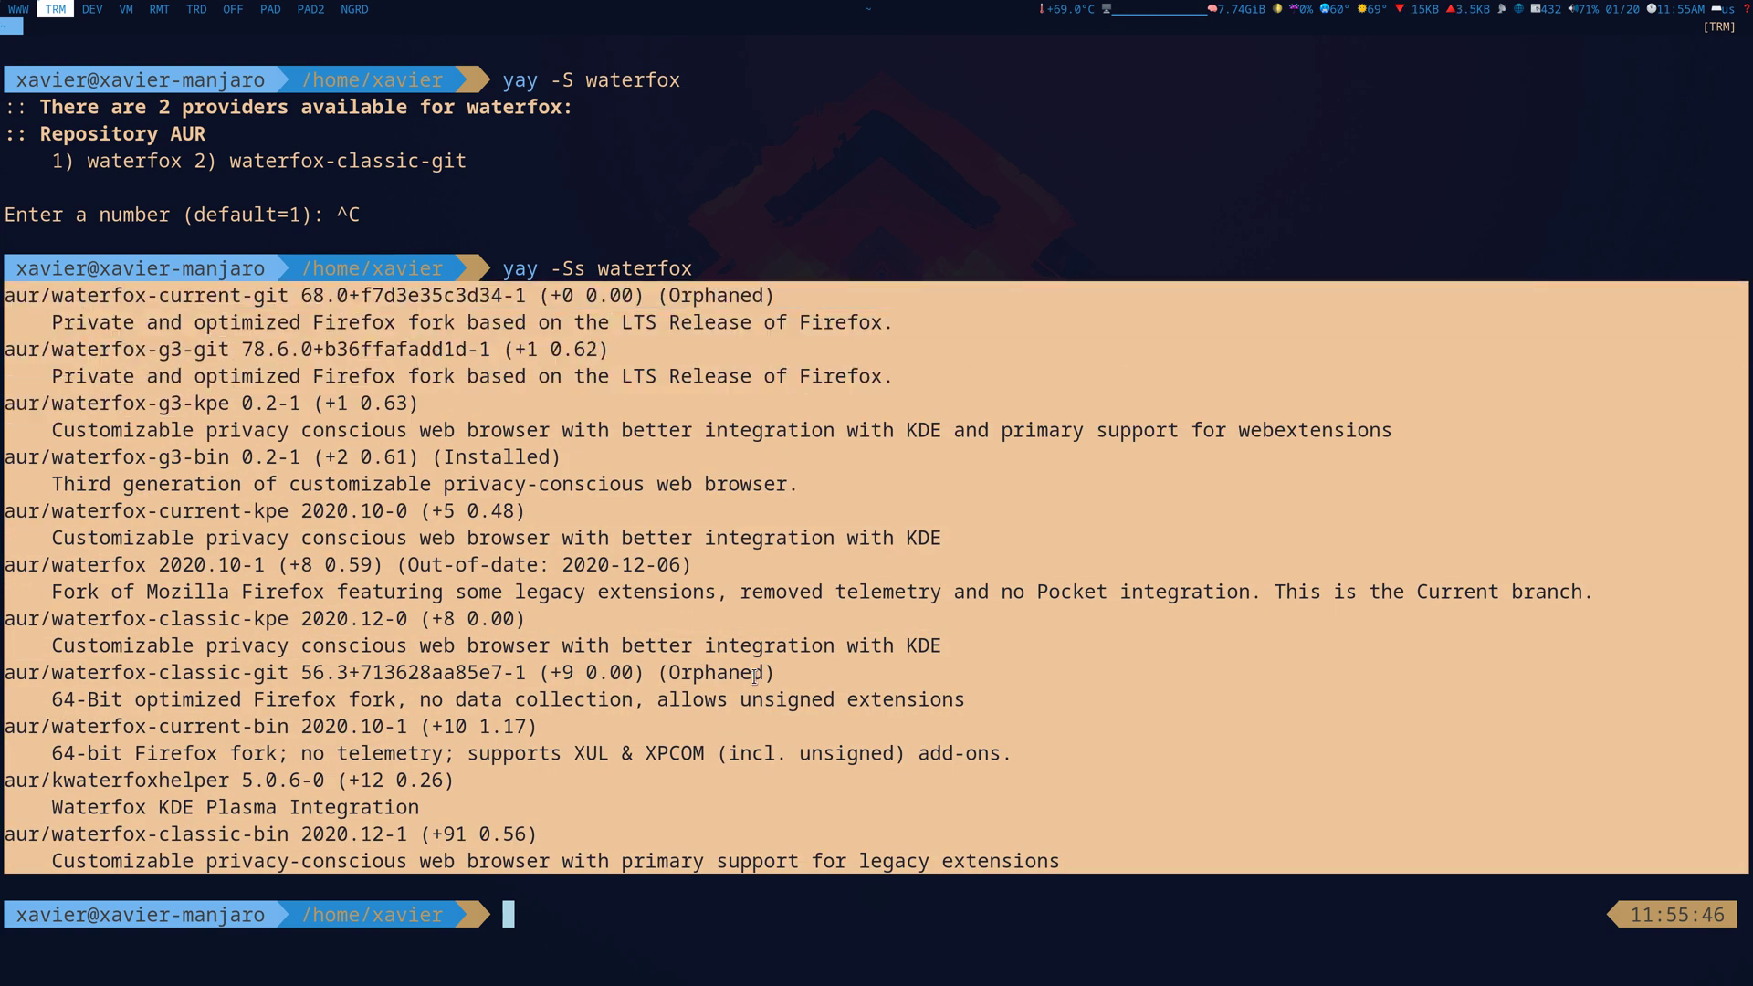
{"action": "left_click_drag", "start_coordinate": [970, 699], "coordinate": [14, 668]}
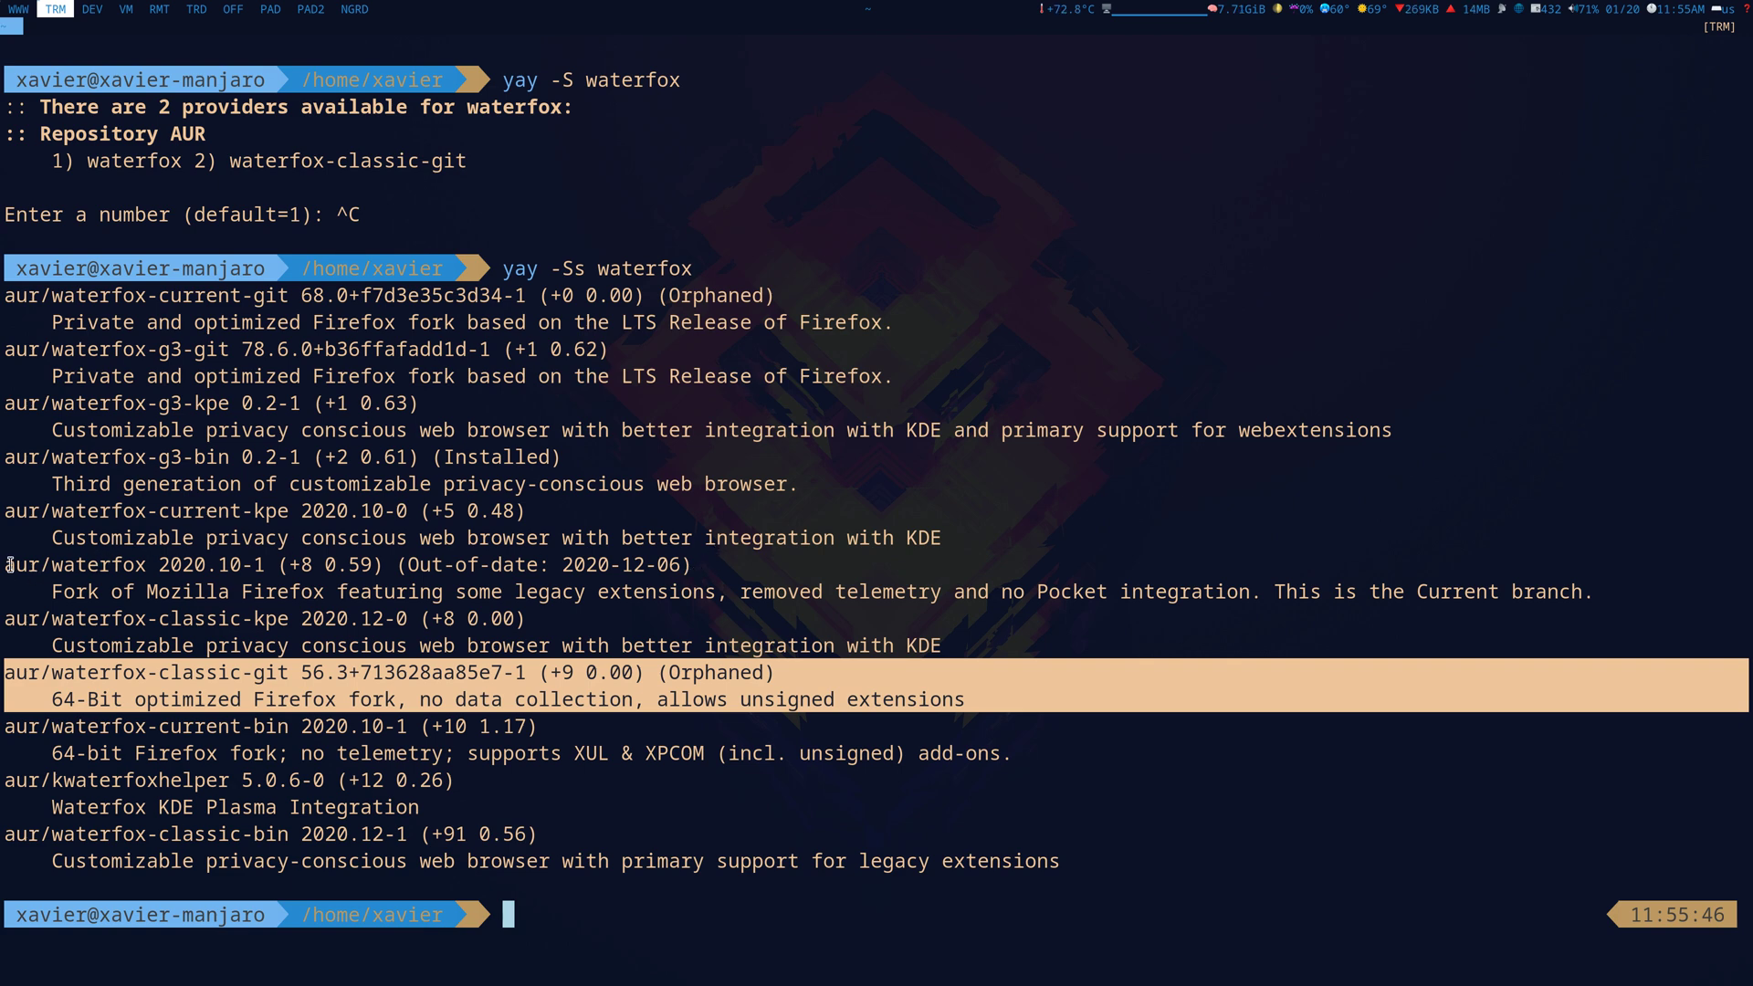
{"action": "left_click_drag", "start_coordinate": [8, 565], "coordinate": [1584, 595]}
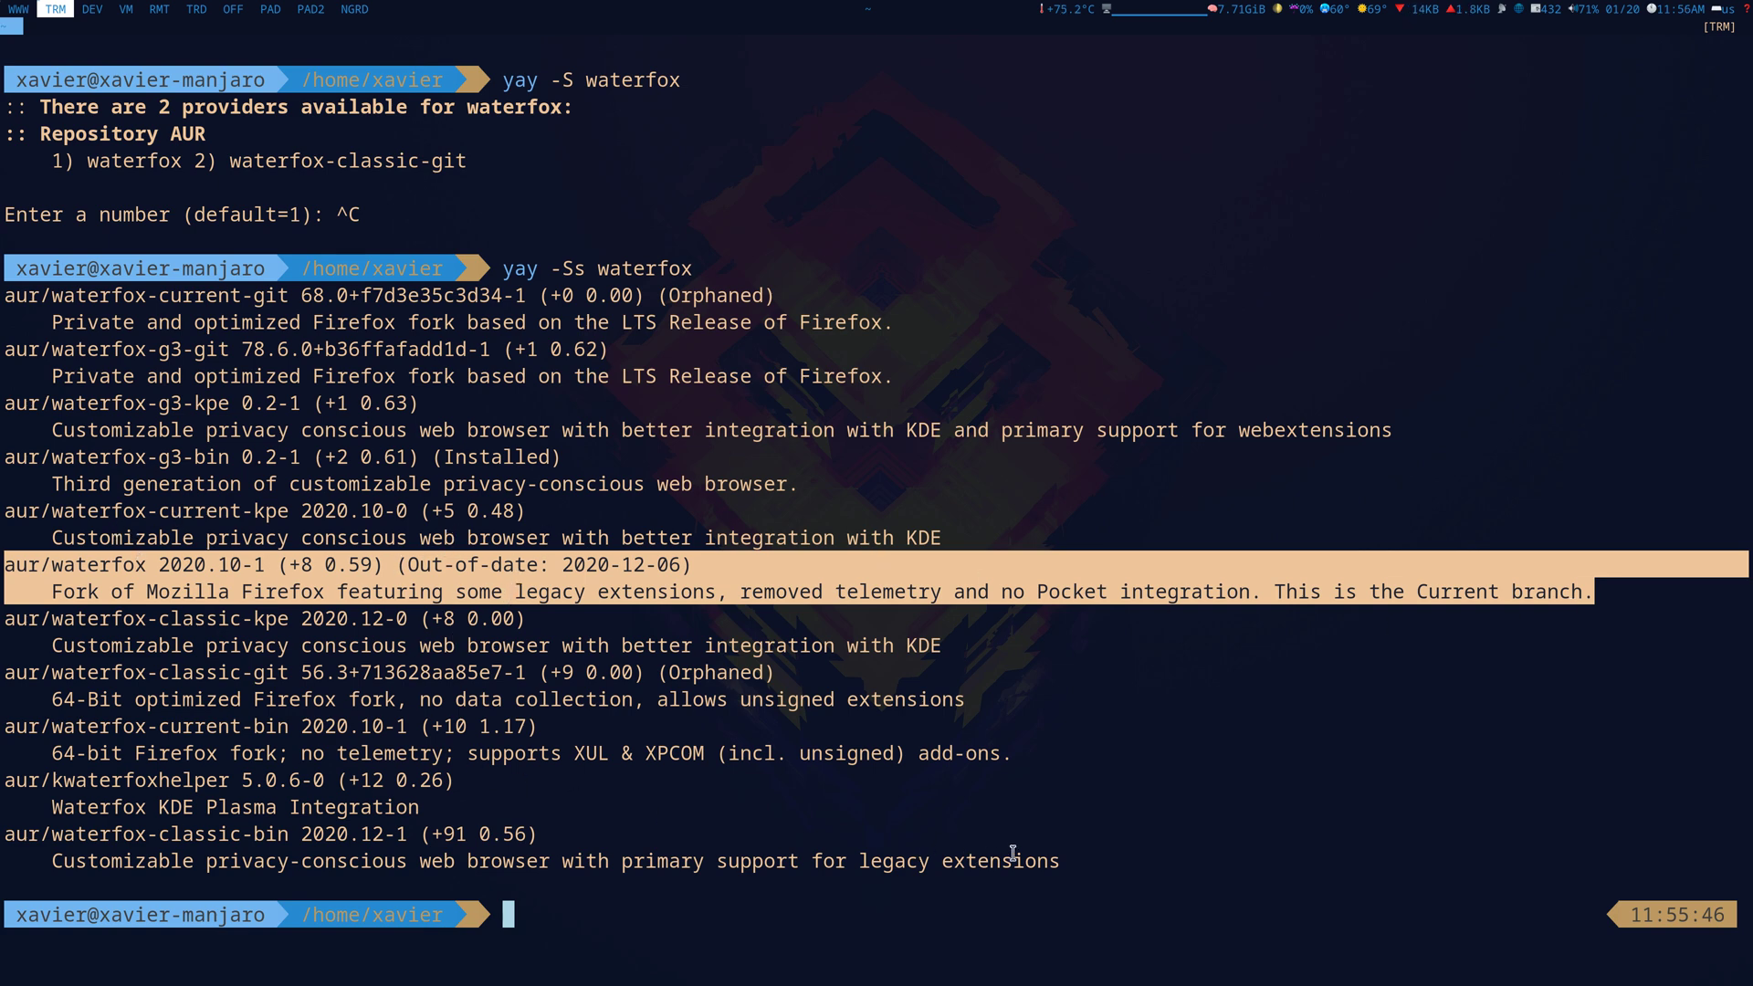
{"action": "left_click_drag", "start_coordinate": [1064, 862], "coordinate": [236, 295]}
- Highlight the waterfox-g3 entries and the waterfox-g3-bin name, then return to the browser workspace
{"action": "left_click", "coordinate": [25, 295]}
{"action": "left_click", "coordinate": [165, 295]}
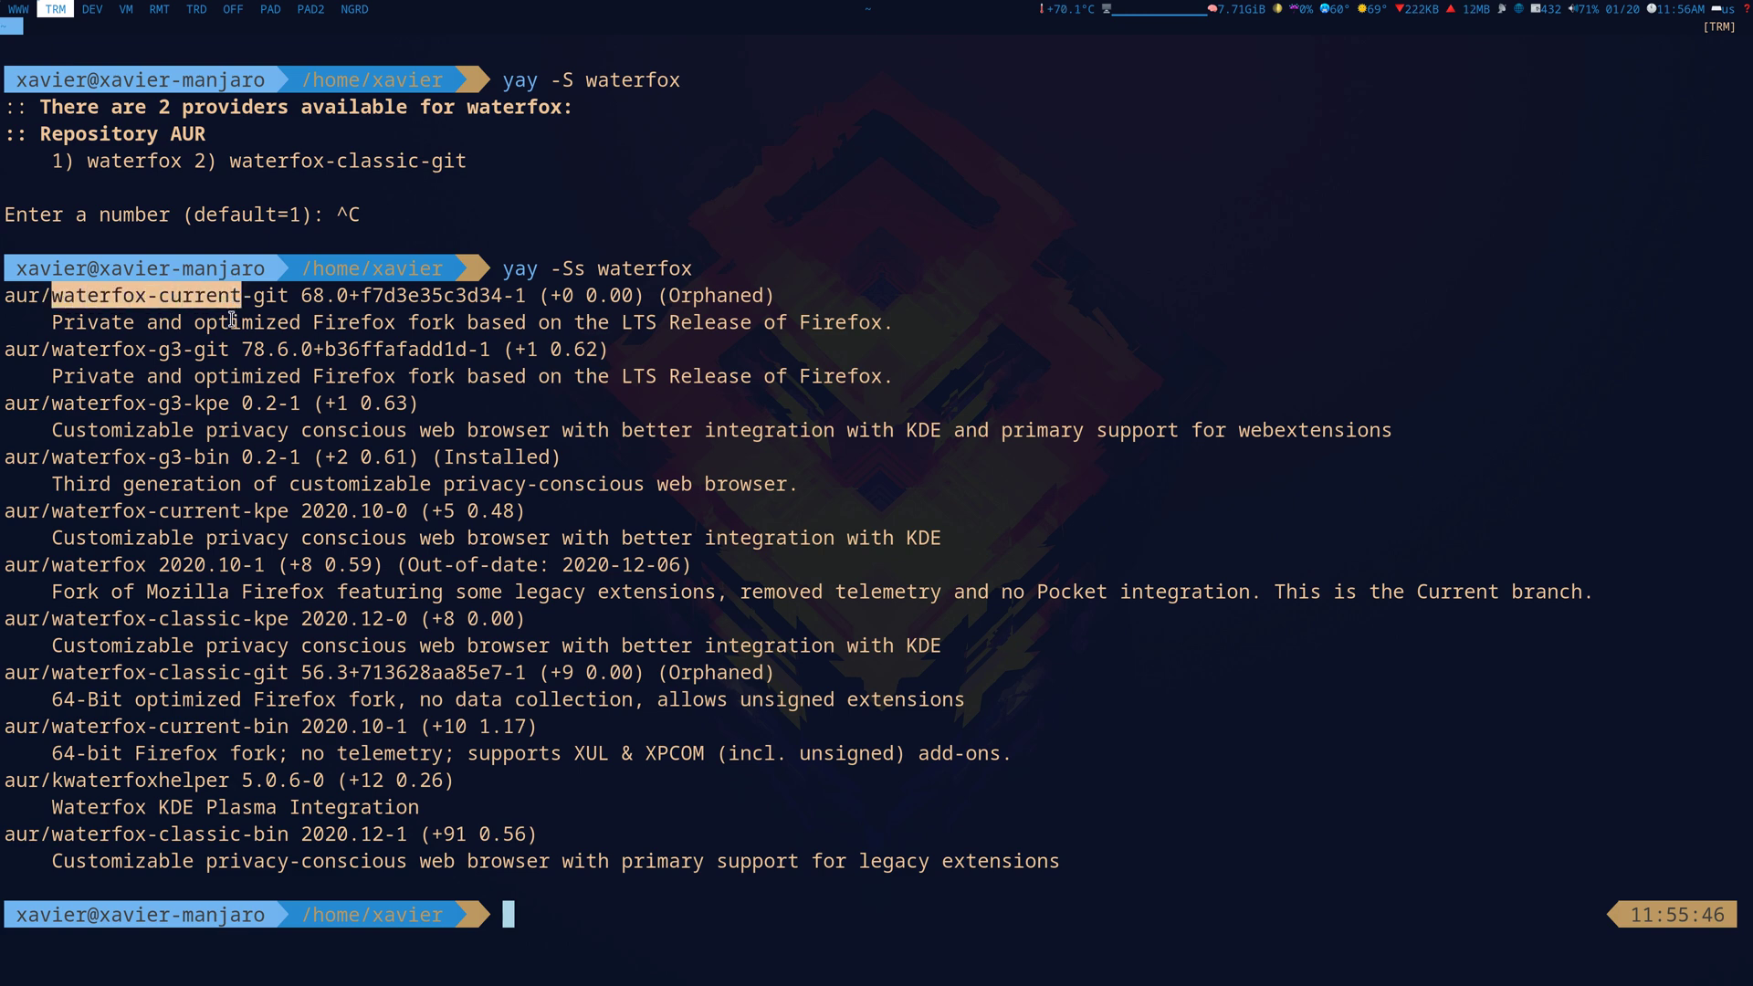
{"action": "left_click", "coordinate": [101, 344]}
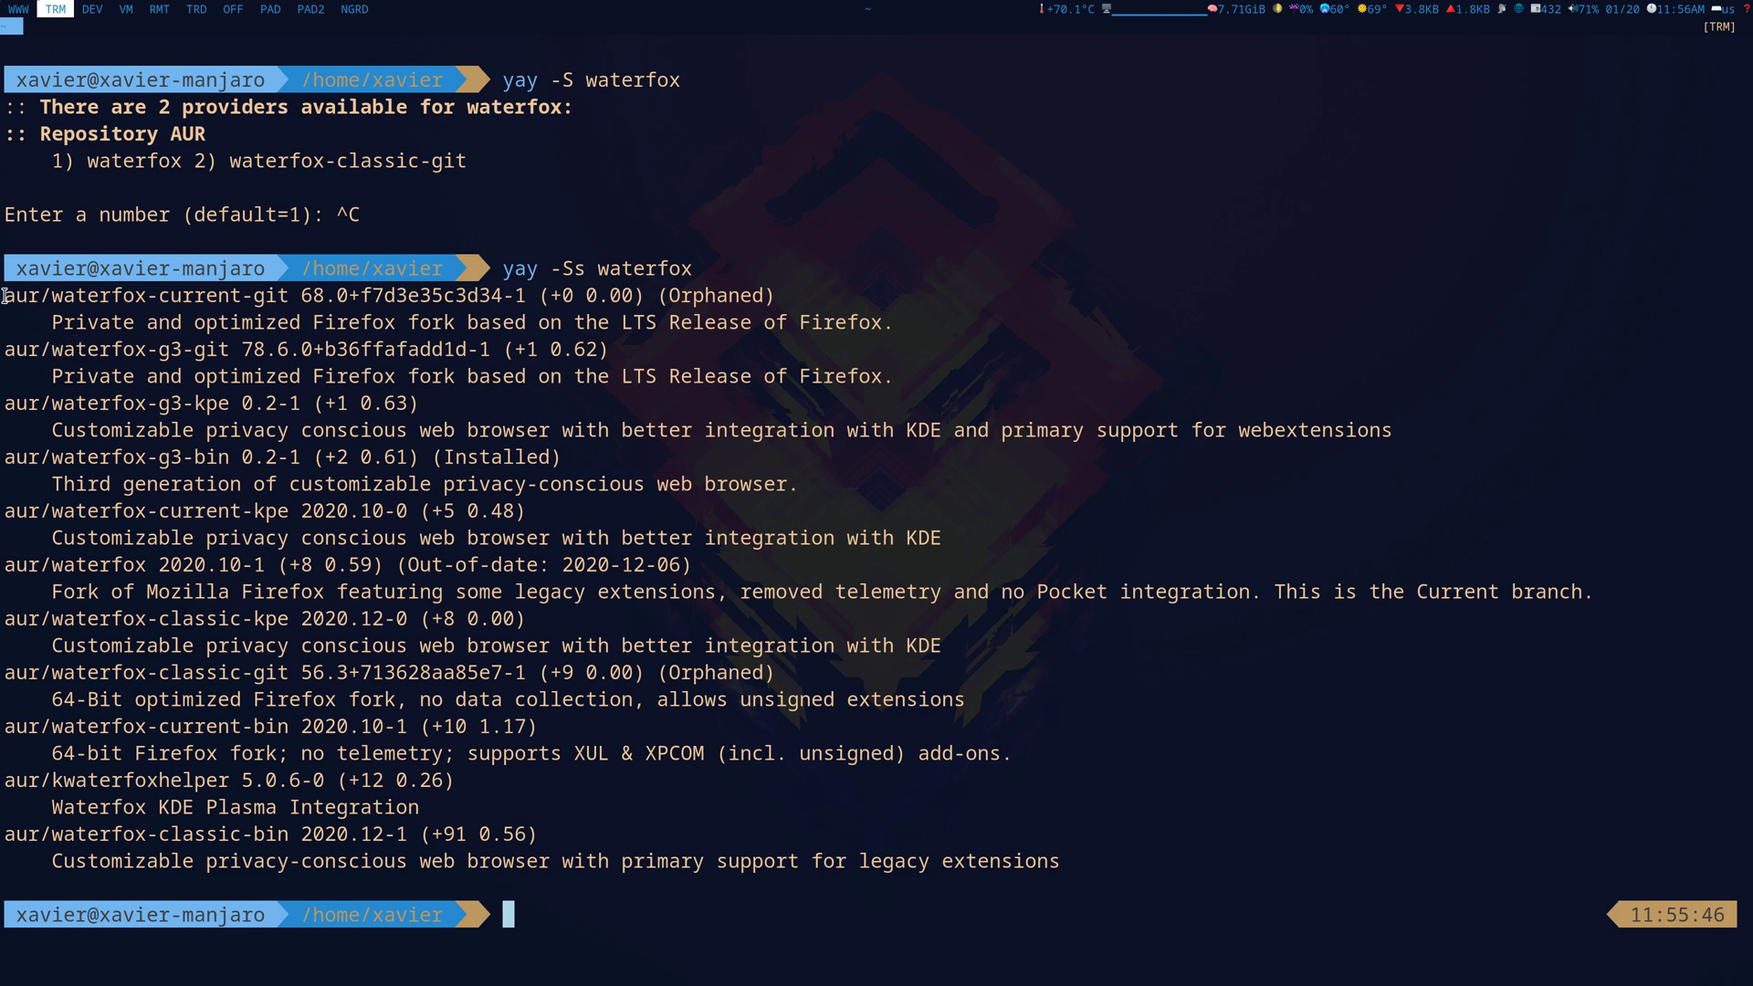
{"action": "left_click_drag", "start_coordinate": [7, 350], "coordinate": [565, 457]}
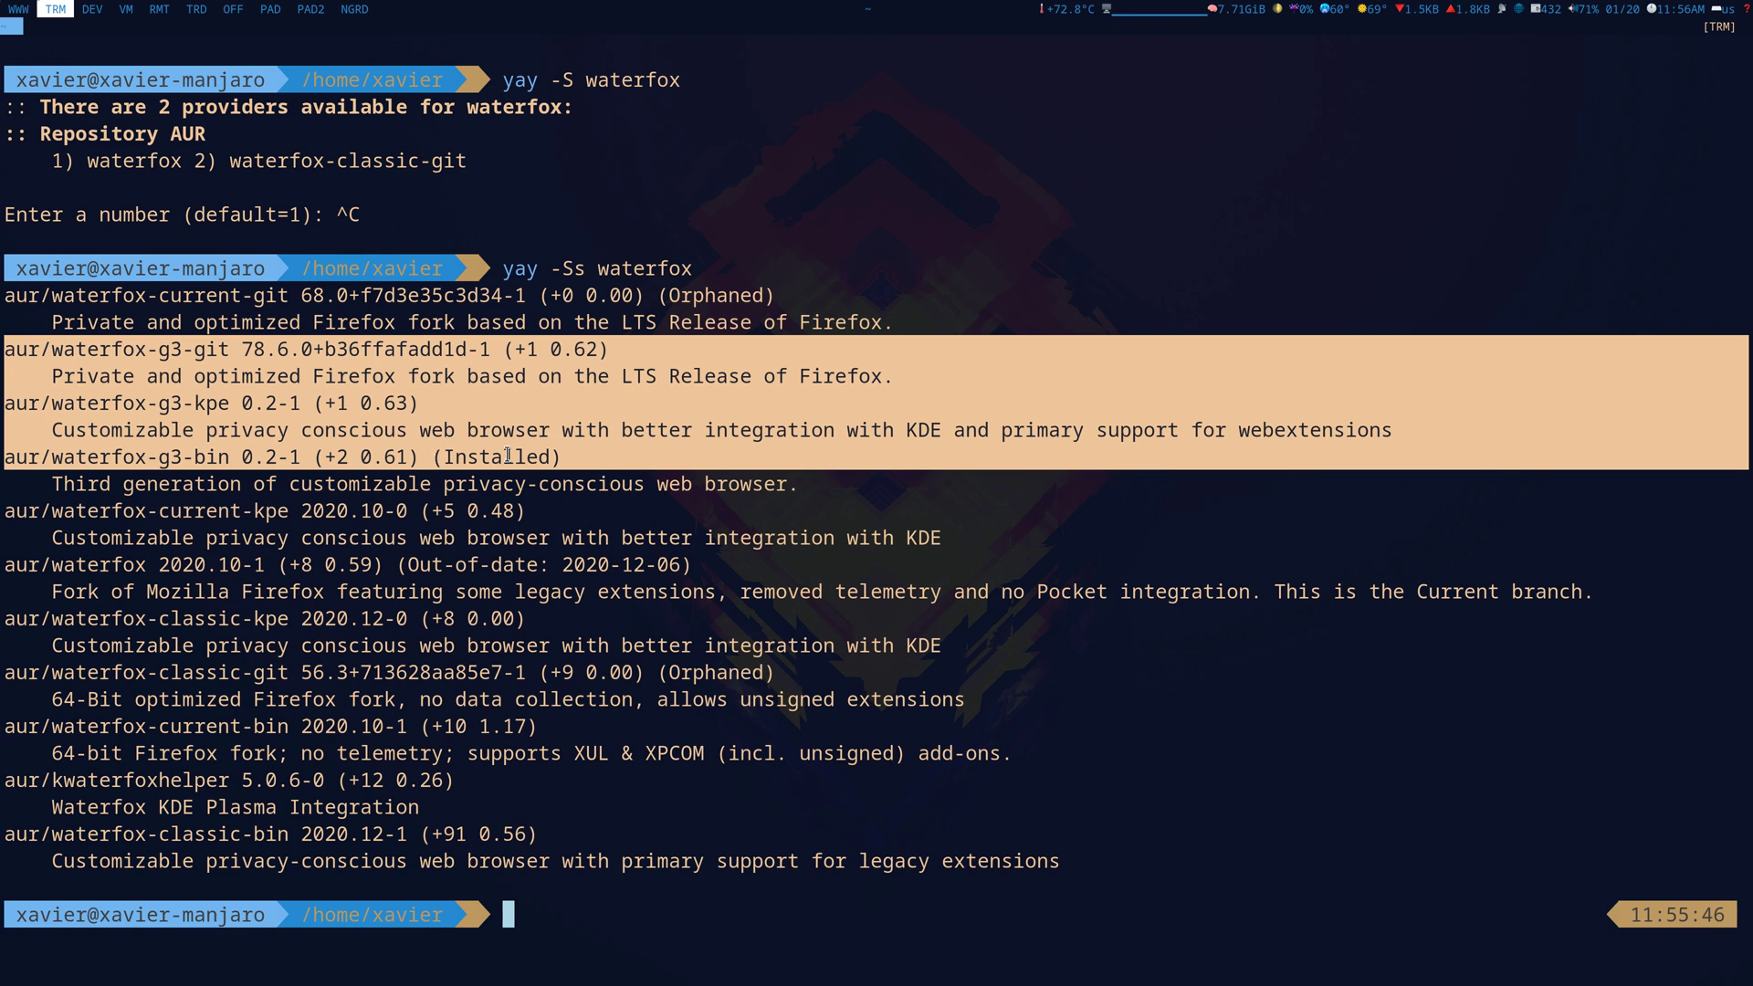
{"action": "left_click", "coordinate": [219, 454]}
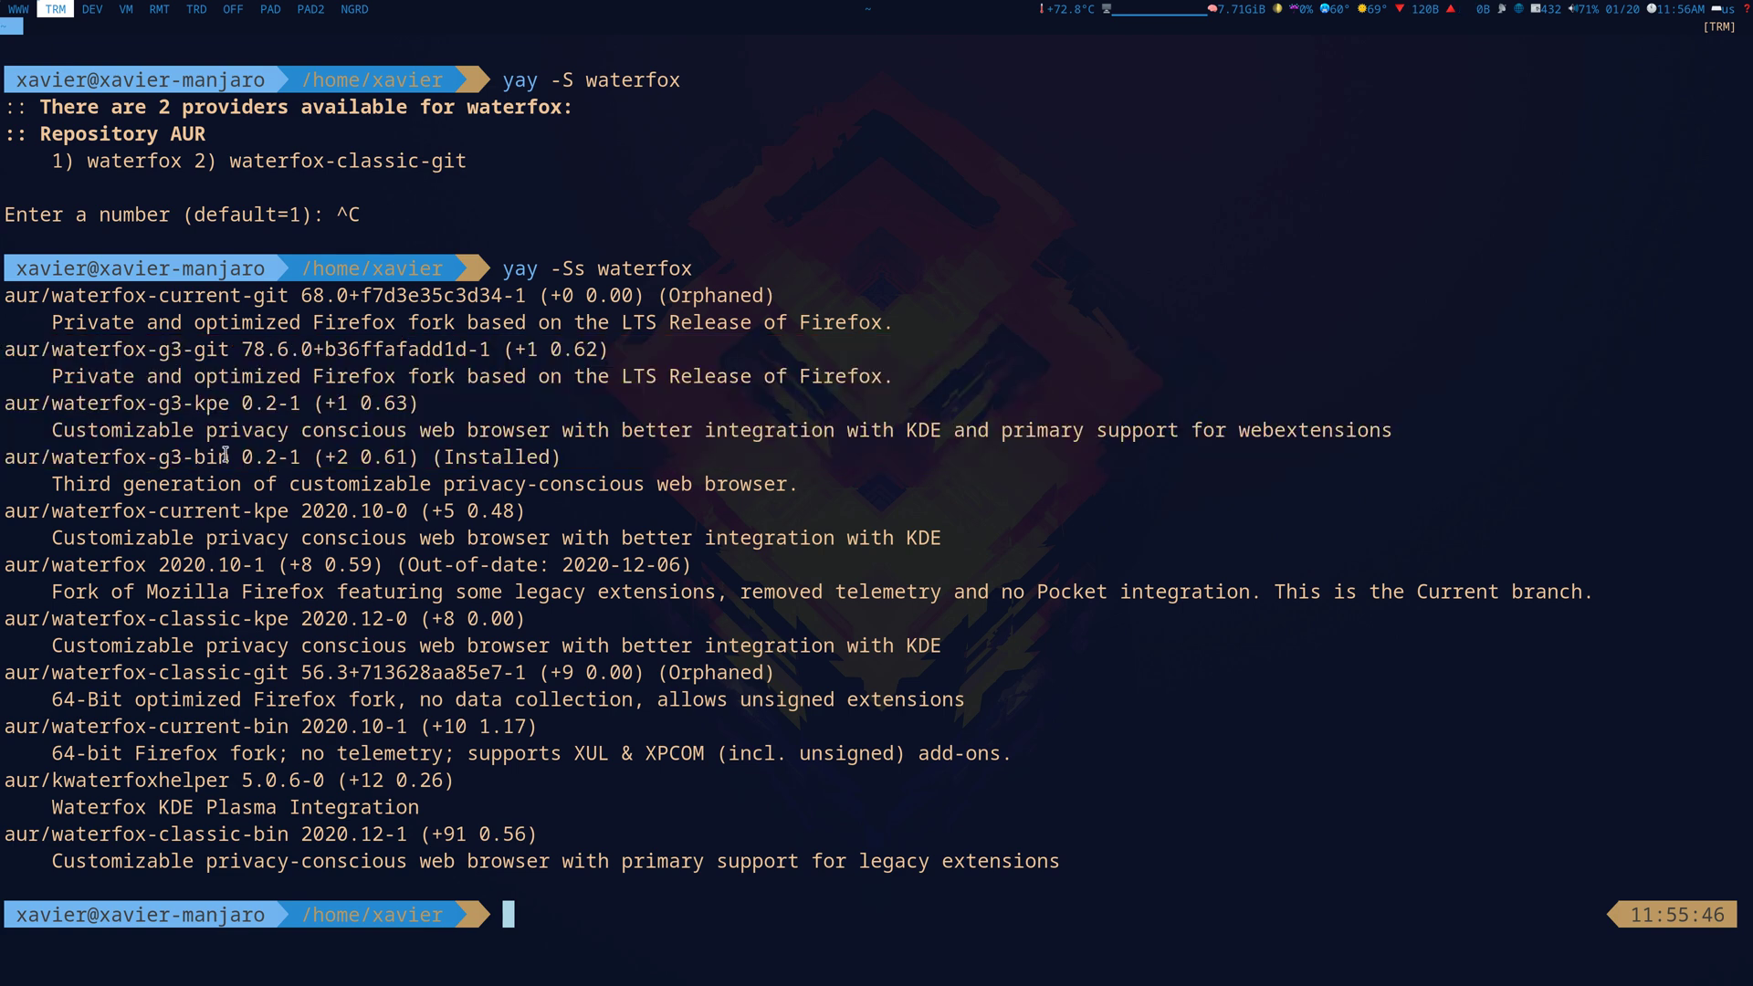
{"action": "left_click_drag", "start_coordinate": [228, 456], "coordinate": [52, 457]}
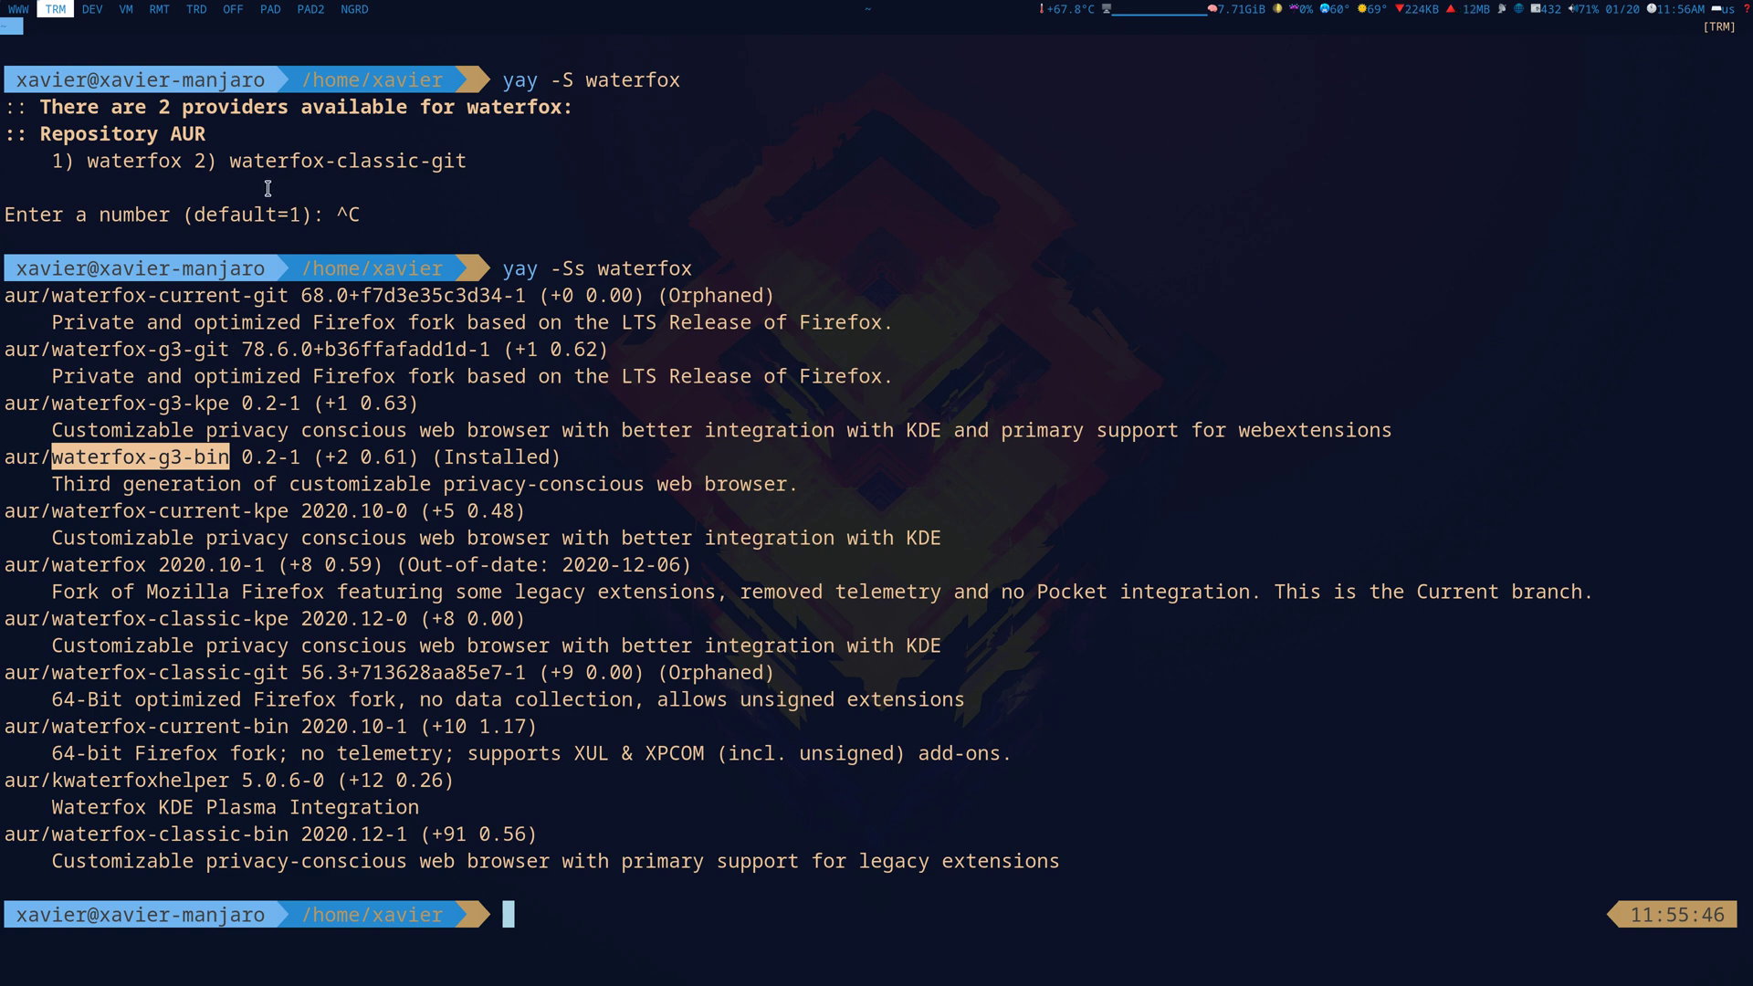
{"action": "key", "text": "super+1"}
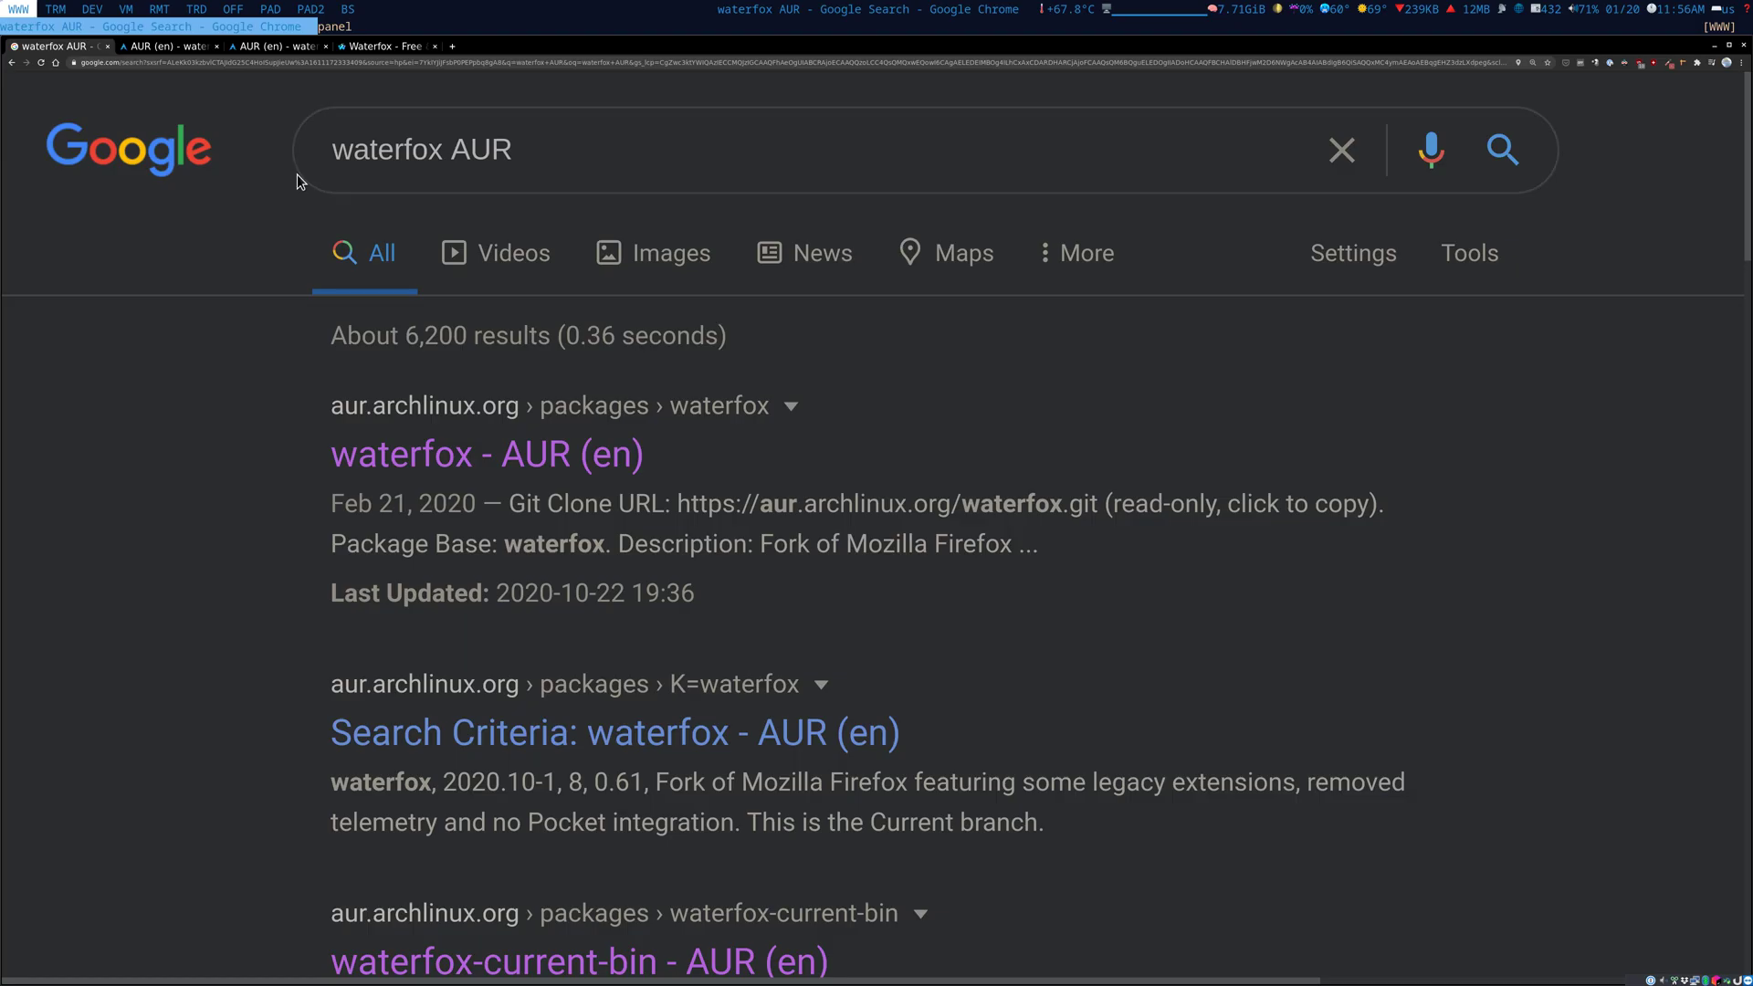
- Open the waterfox-g3-git and waterfox-g3-bin PKGBUILDs from their AUR package pages
{"action": "left_click", "coordinate": [166, 45]}
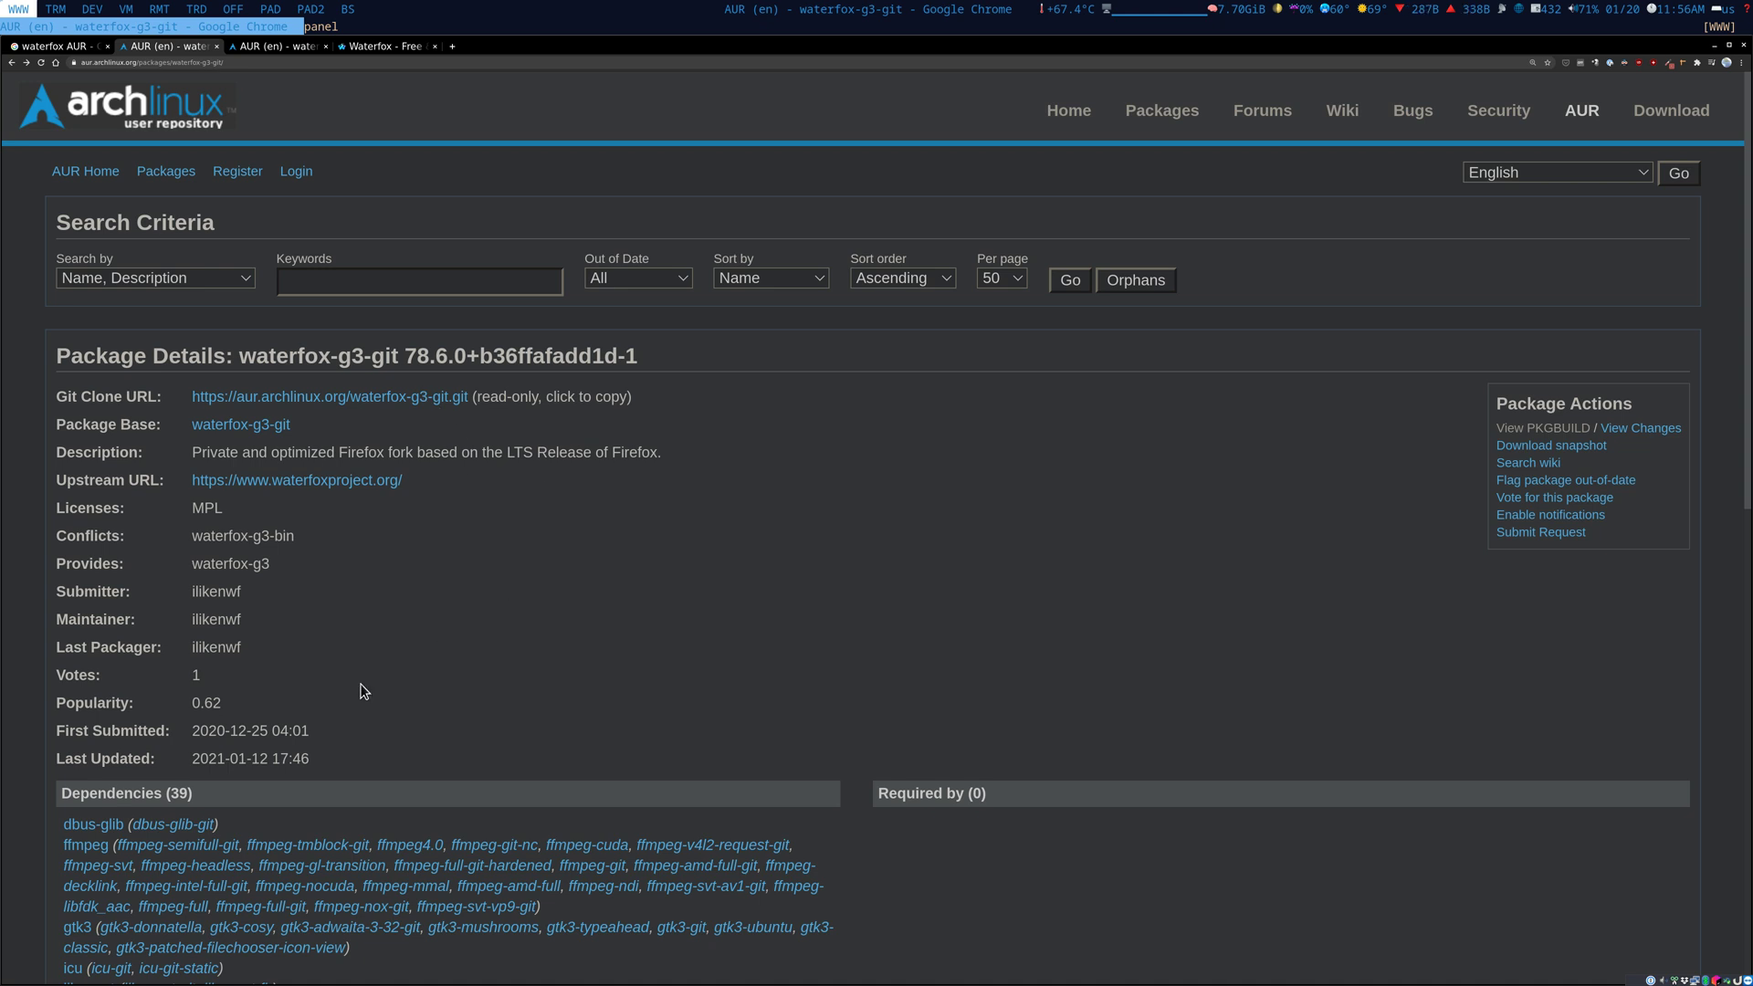
{"action": "left_click_drag", "start_coordinate": [329, 766], "coordinate": [103, 698]}
{"action": "left_click", "coordinate": [69, 705]}
{"action": "left_click", "coordinate": [1559, 431]}
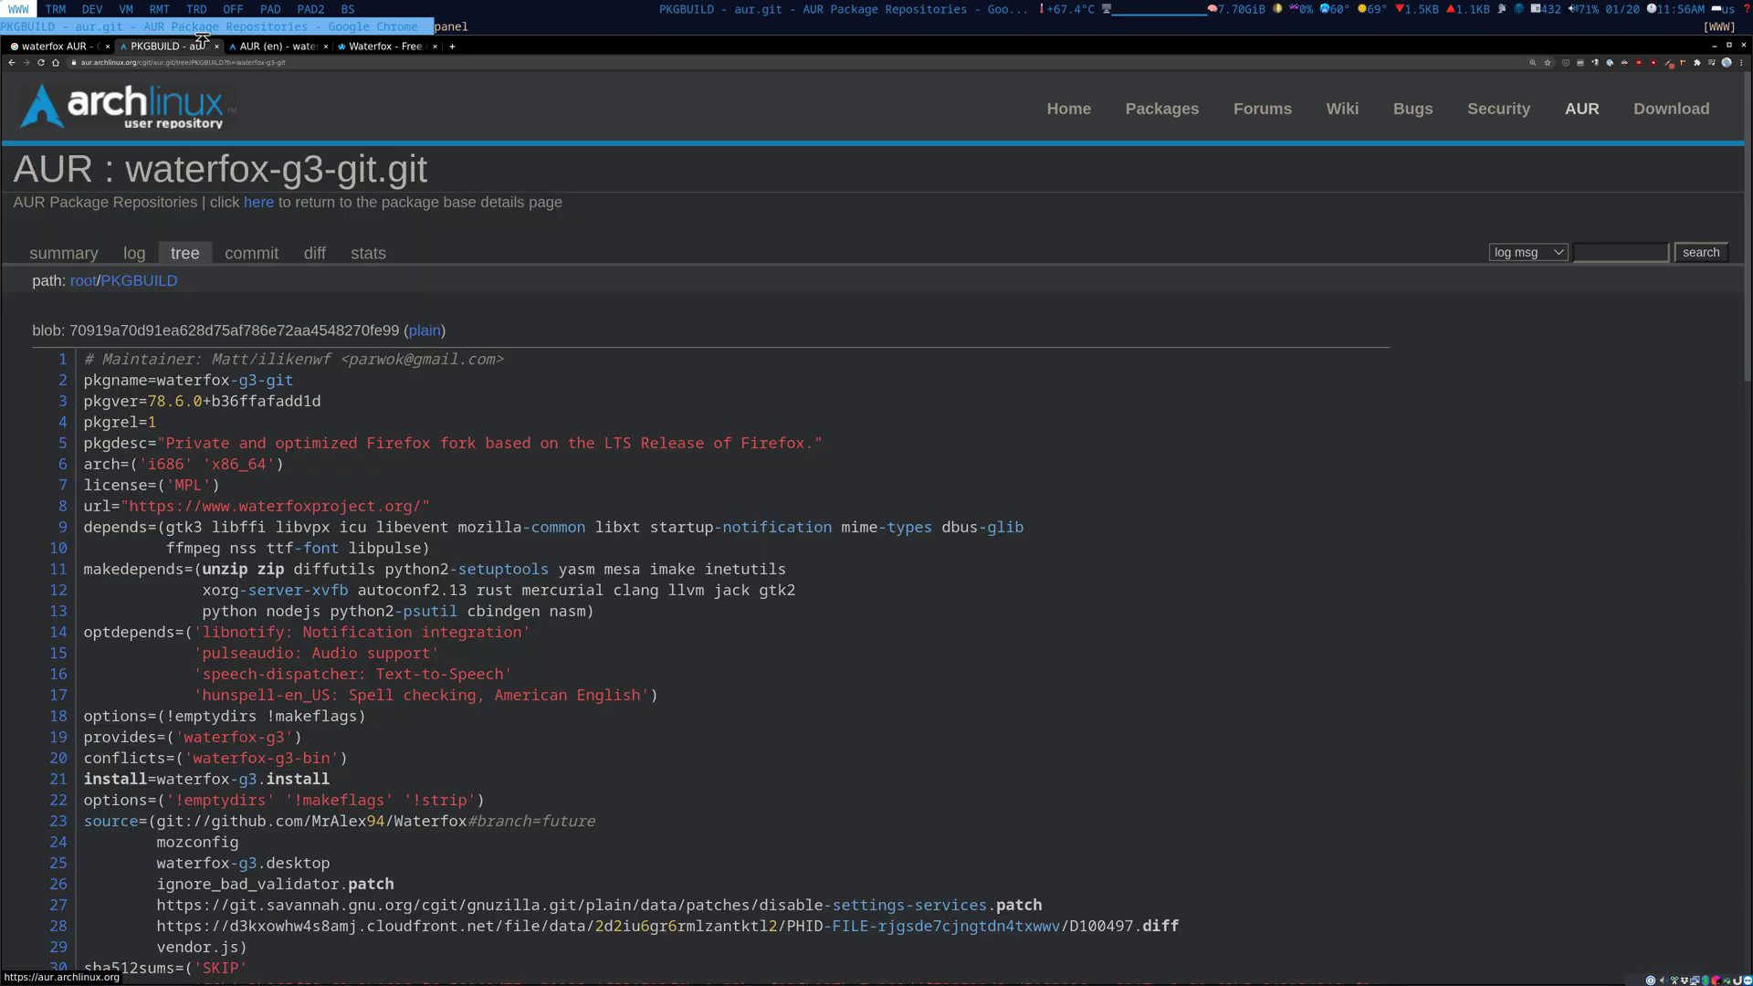
{"action": "left_click", "coordinate": [282, 51]}
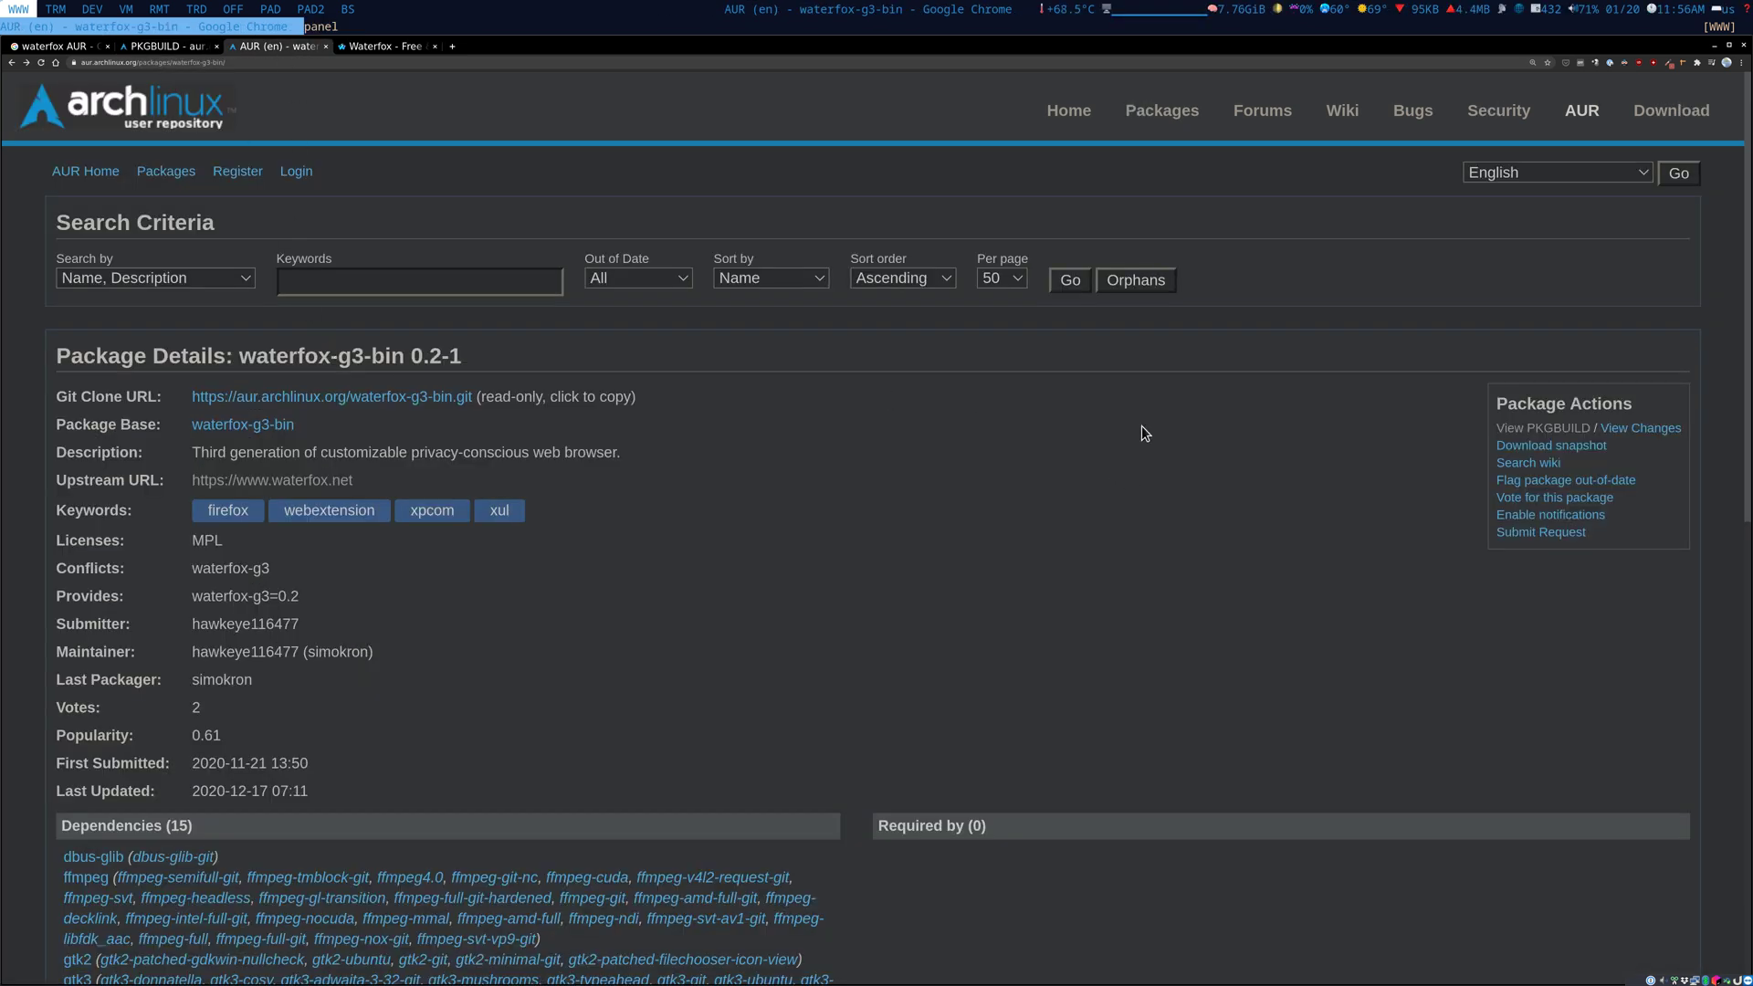
{"action": "left_click", "coordinate": [1565, 431]}
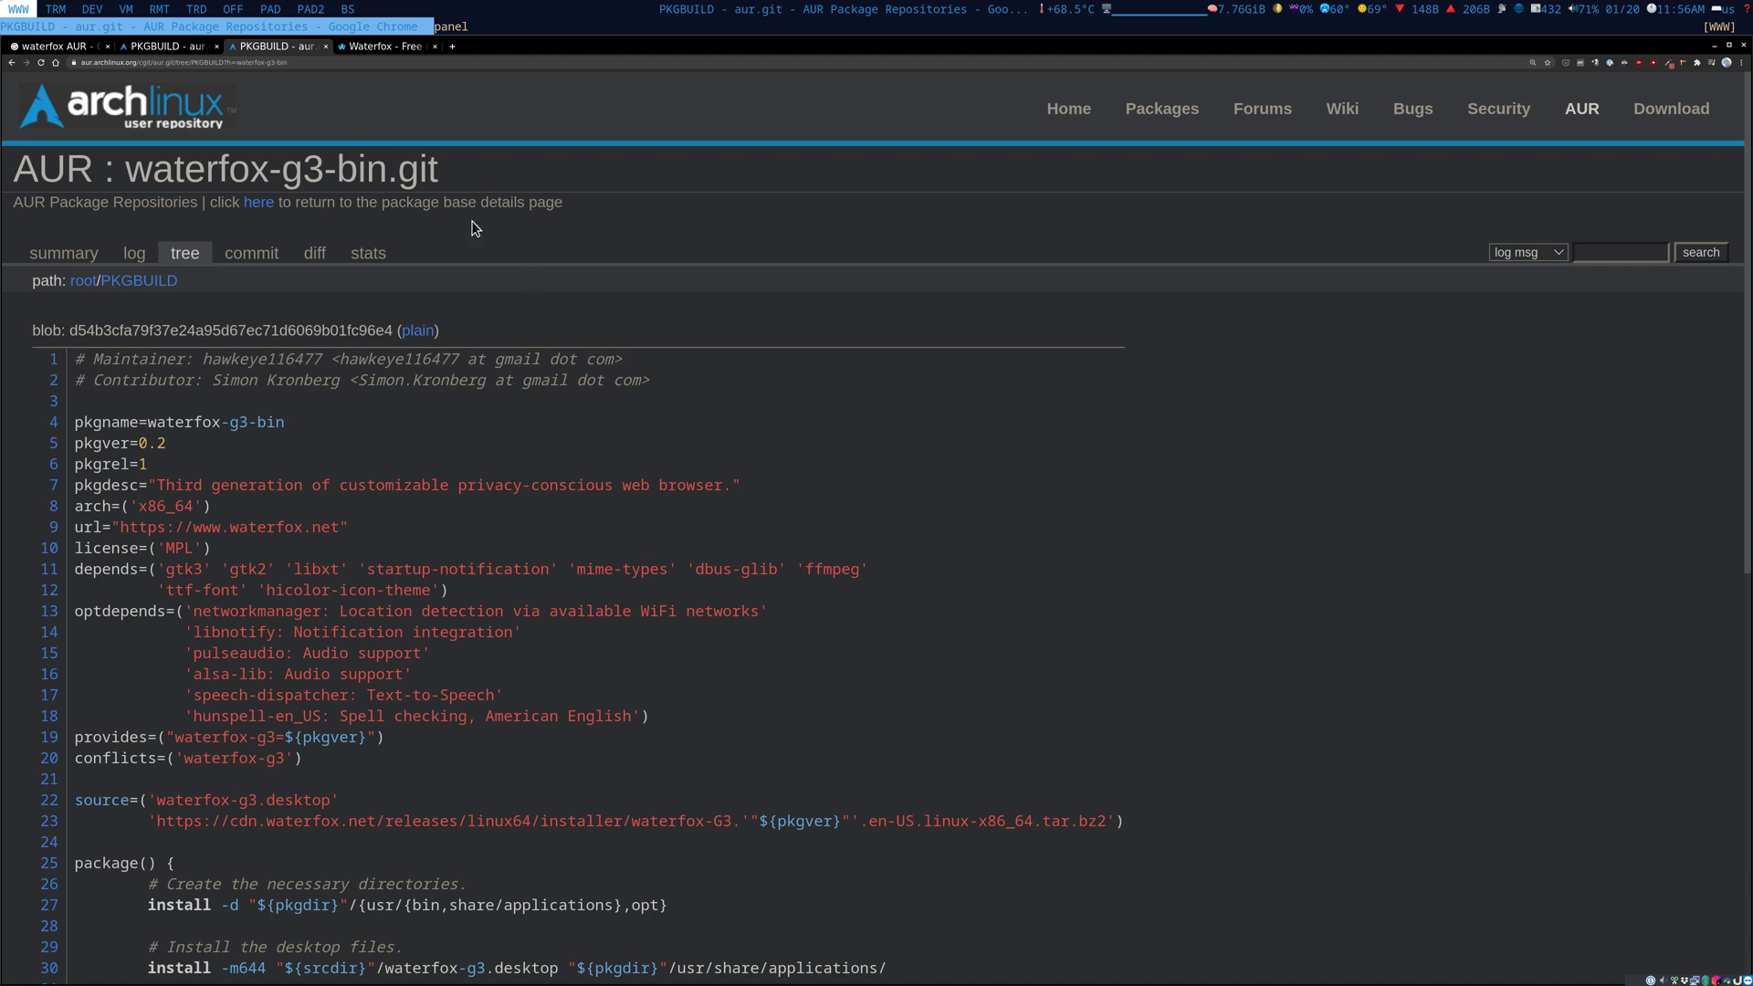
- Compare the line-23 source URLs in the waterfox-g3-git and waterfox-g3-bin PKGBUILDs
{"action": "left_click", "coordinate": [177, 46]}
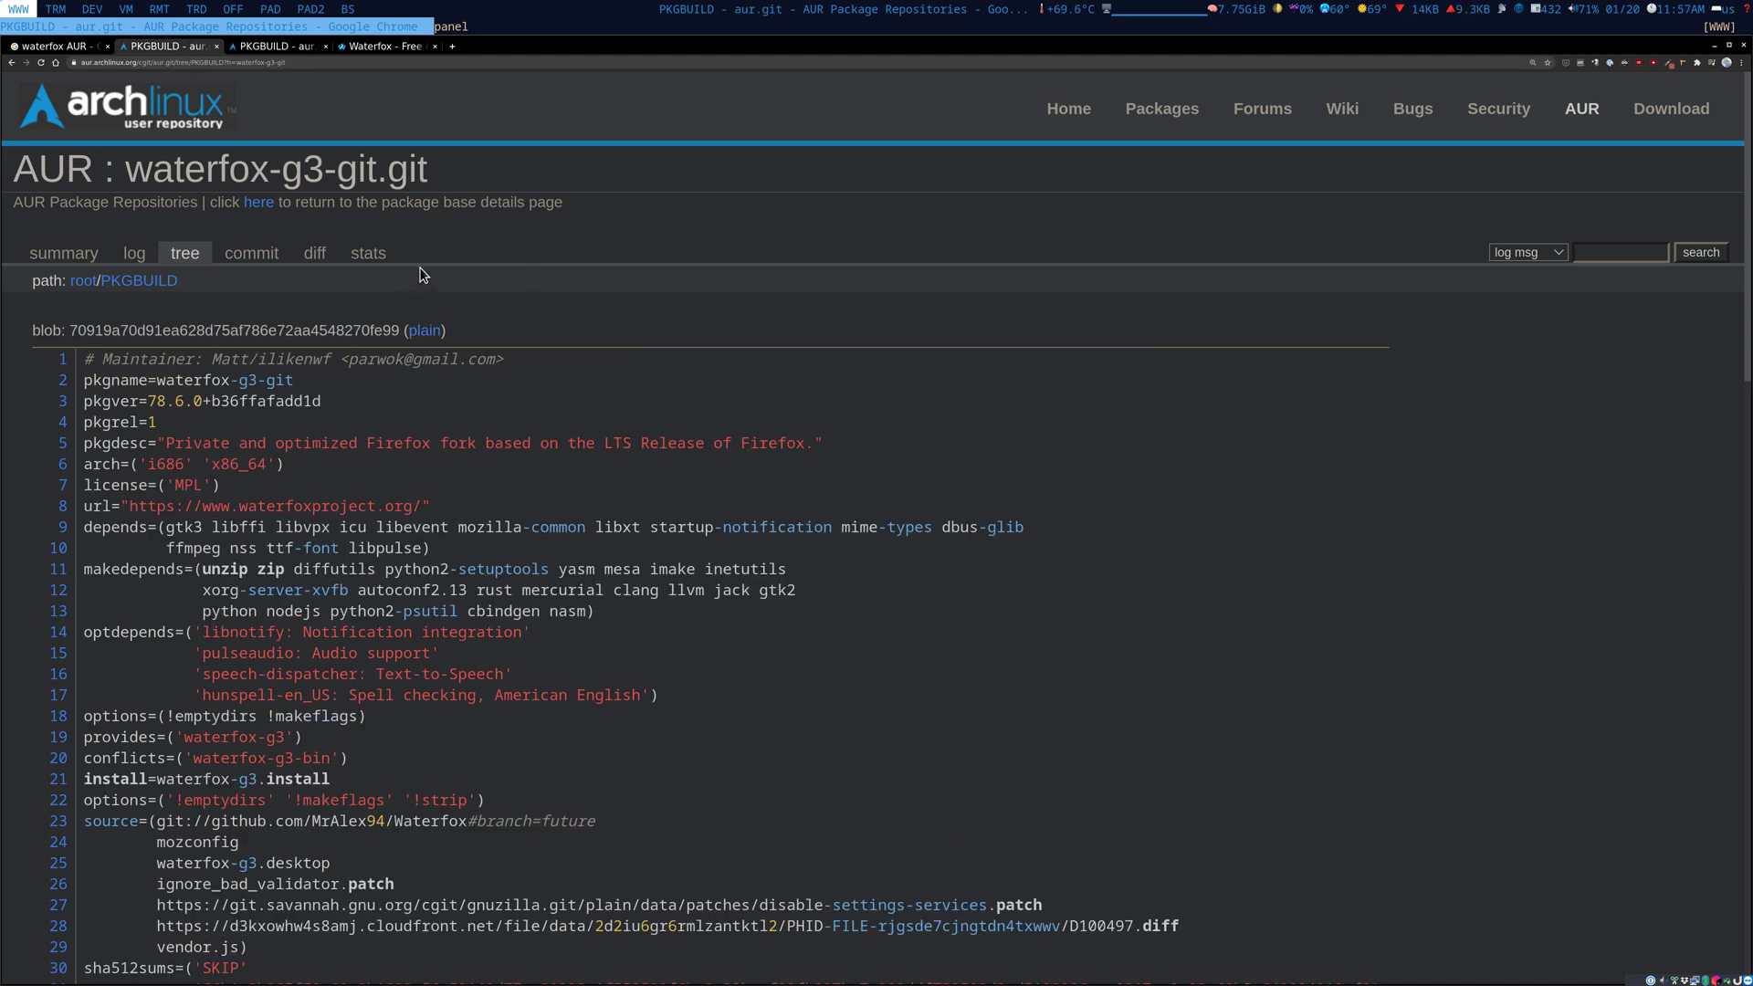
{"action": "scroll", "coordinate": [465, 594], "scroll_direction": "down", "scroll_amount": 1}
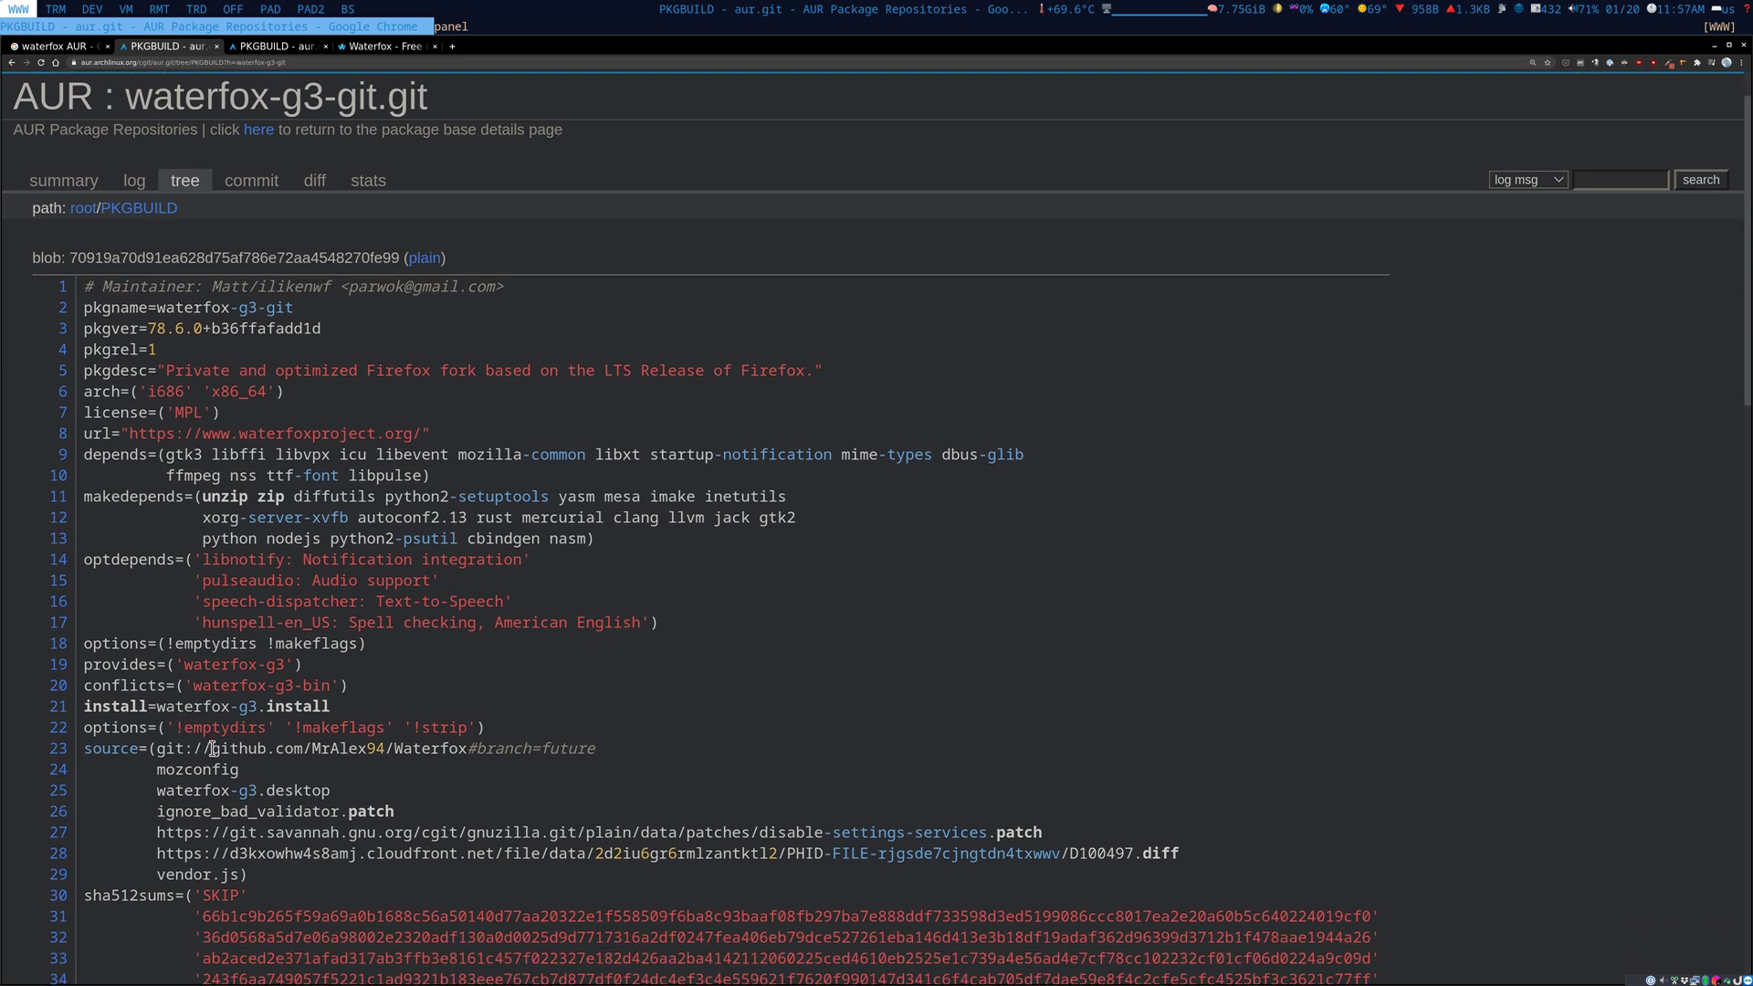
{"action": "left_click_drag", "start_coordinate": [212, 750], "coordinate": [466, 750]}
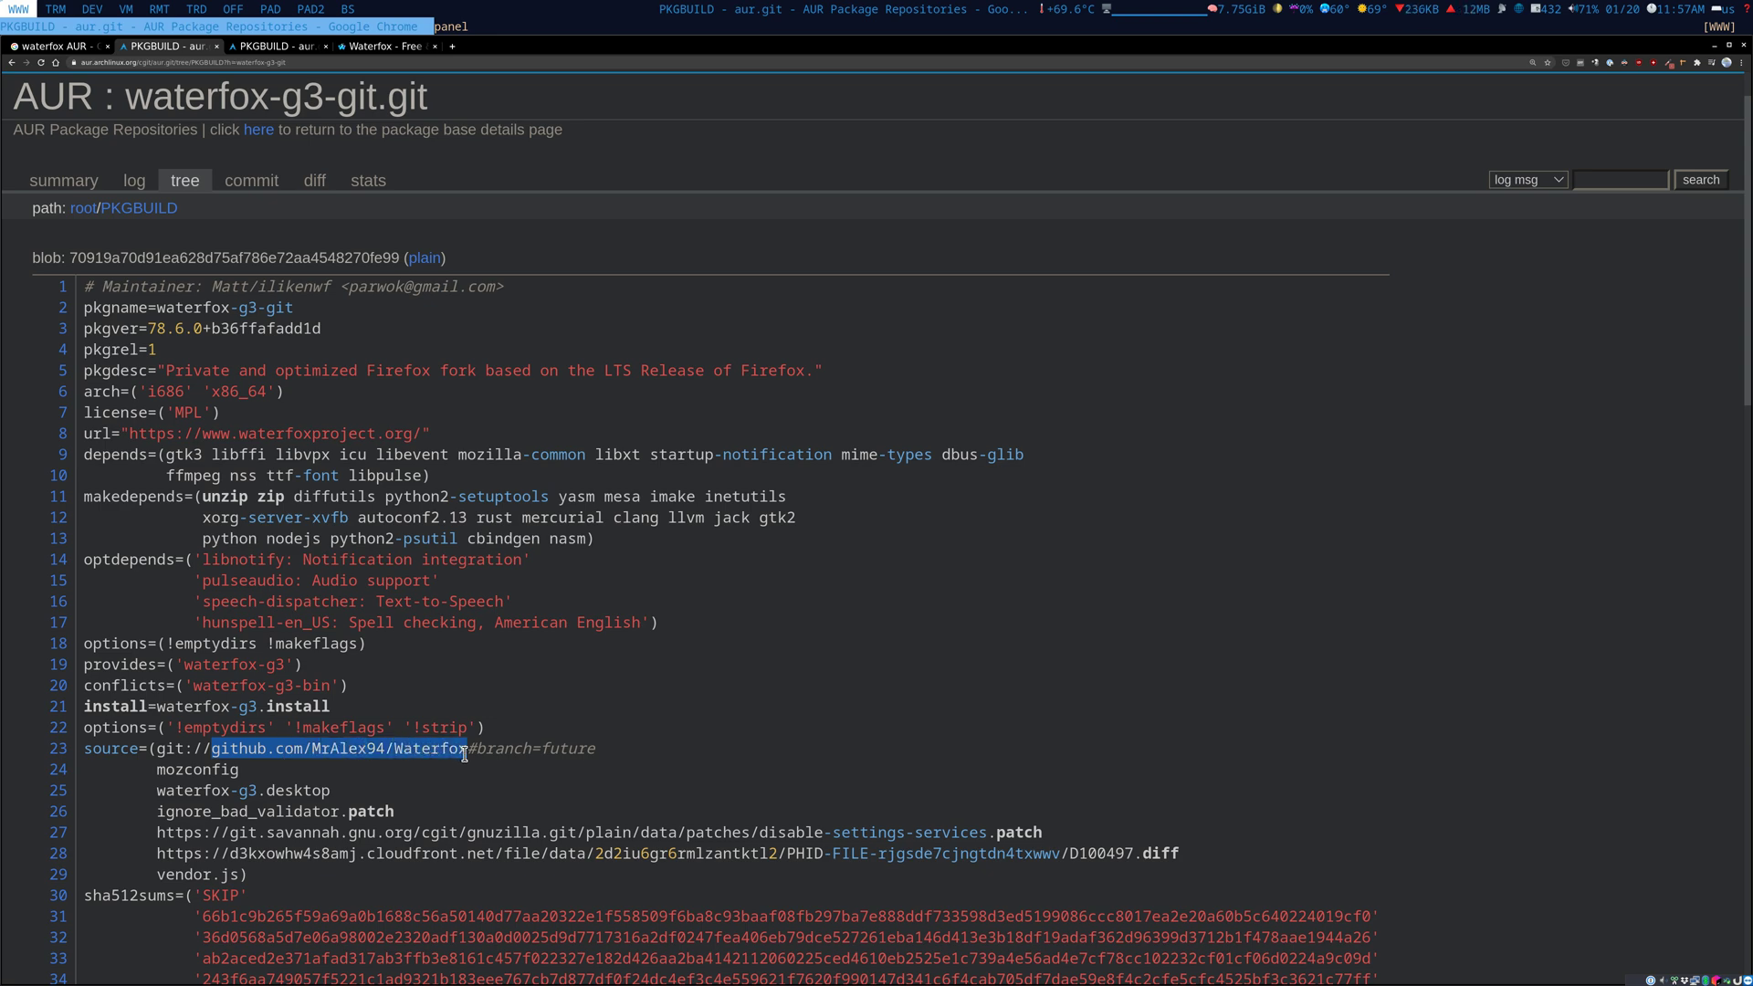
{"action": "left_click", "coordinate": [289, 46]}
{"action": "scroll", "coordinate": [403, 566], "scroll_direction": "down", "scroll_amount": 1}
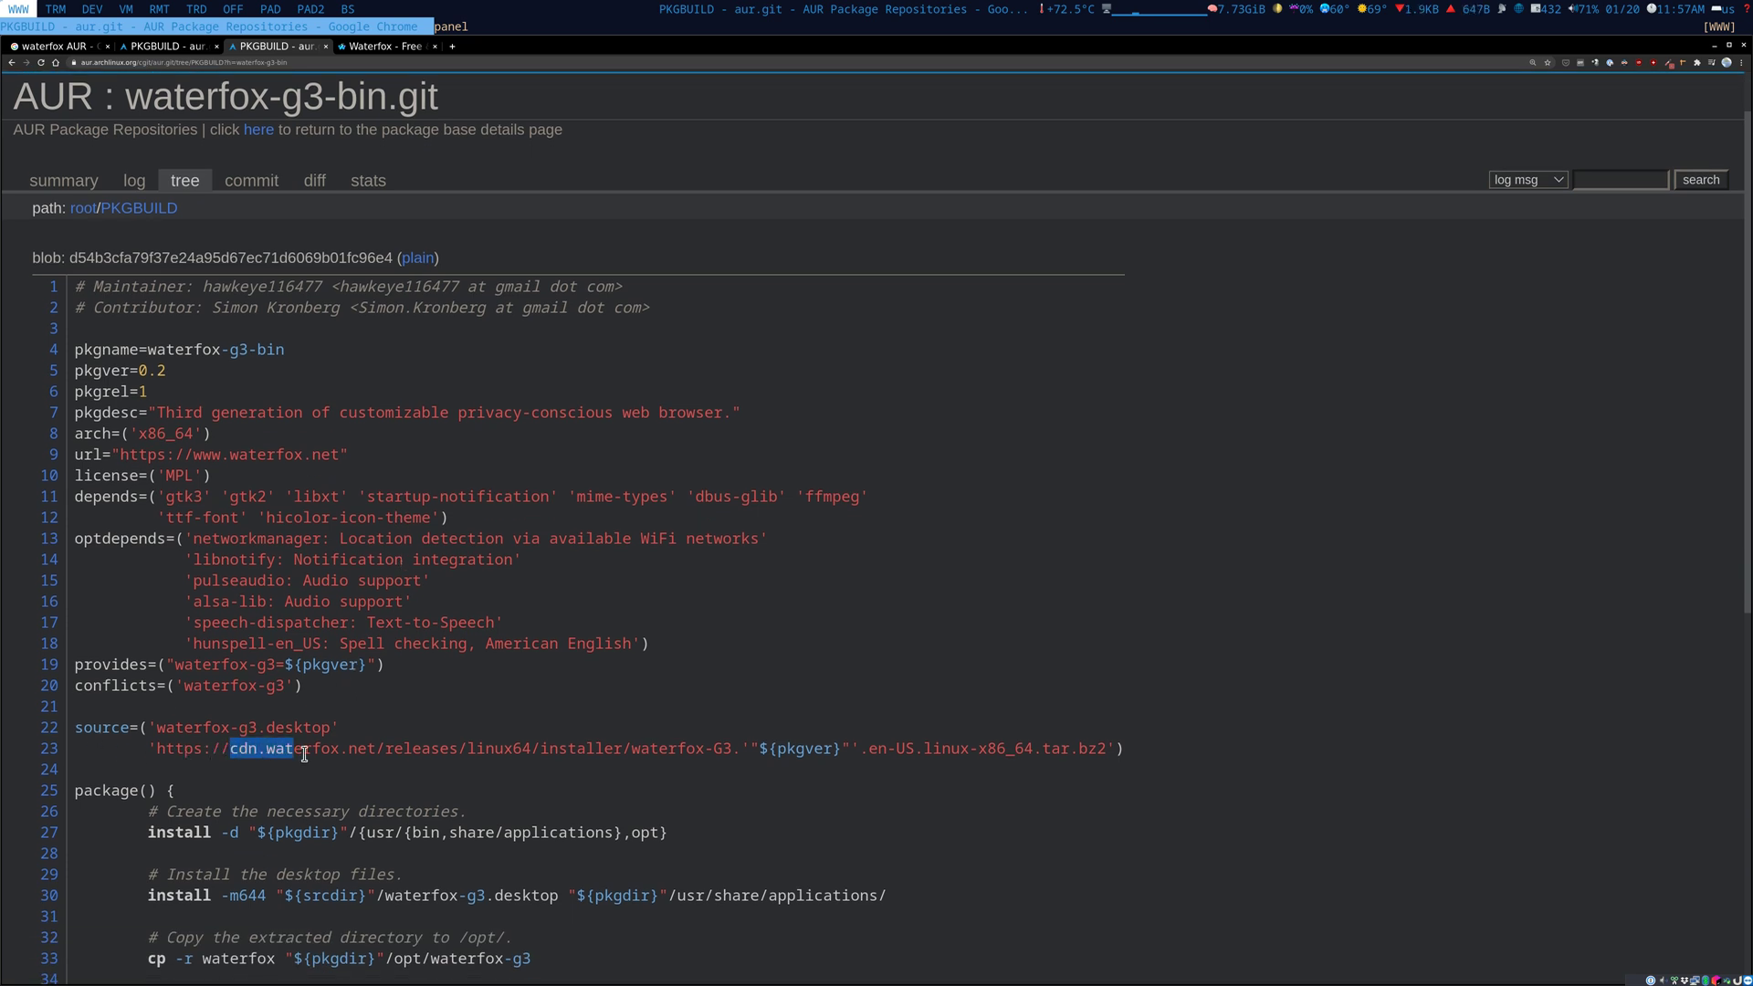
{"action": "left_click_drag", "start_coordinate": [330, 759], "coordinate": [713, 748]}
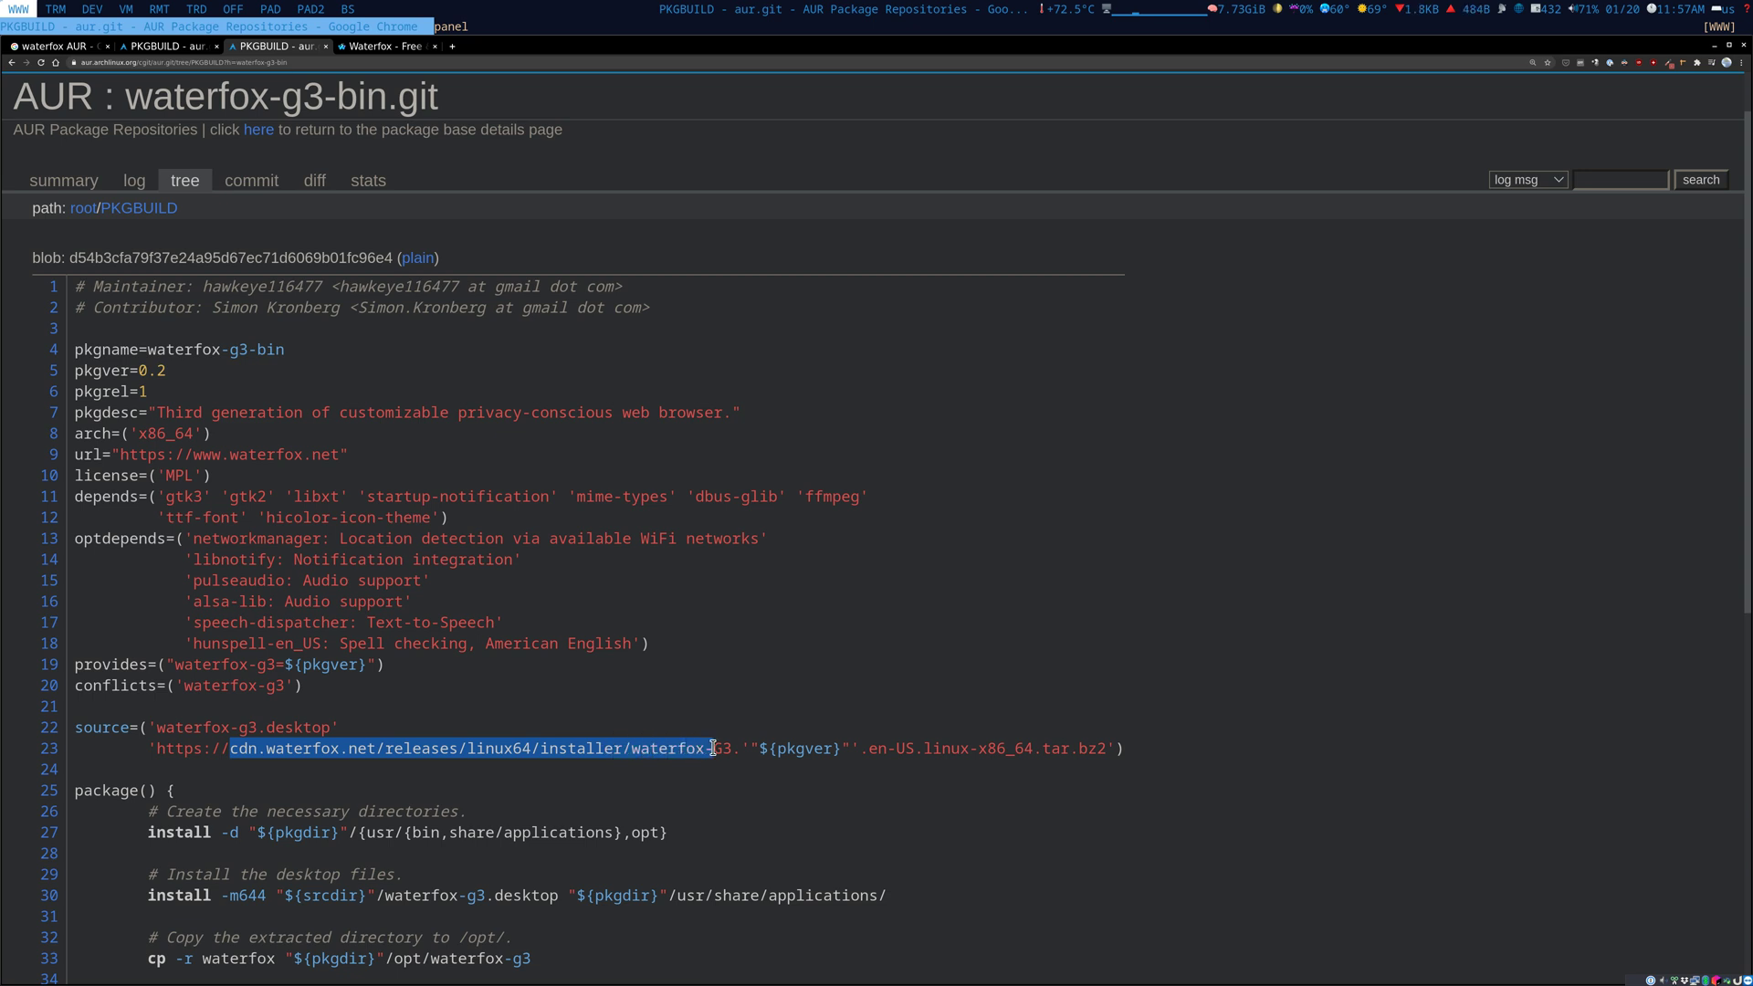
{"action": "left_click", "coordinate": [713, 749]}
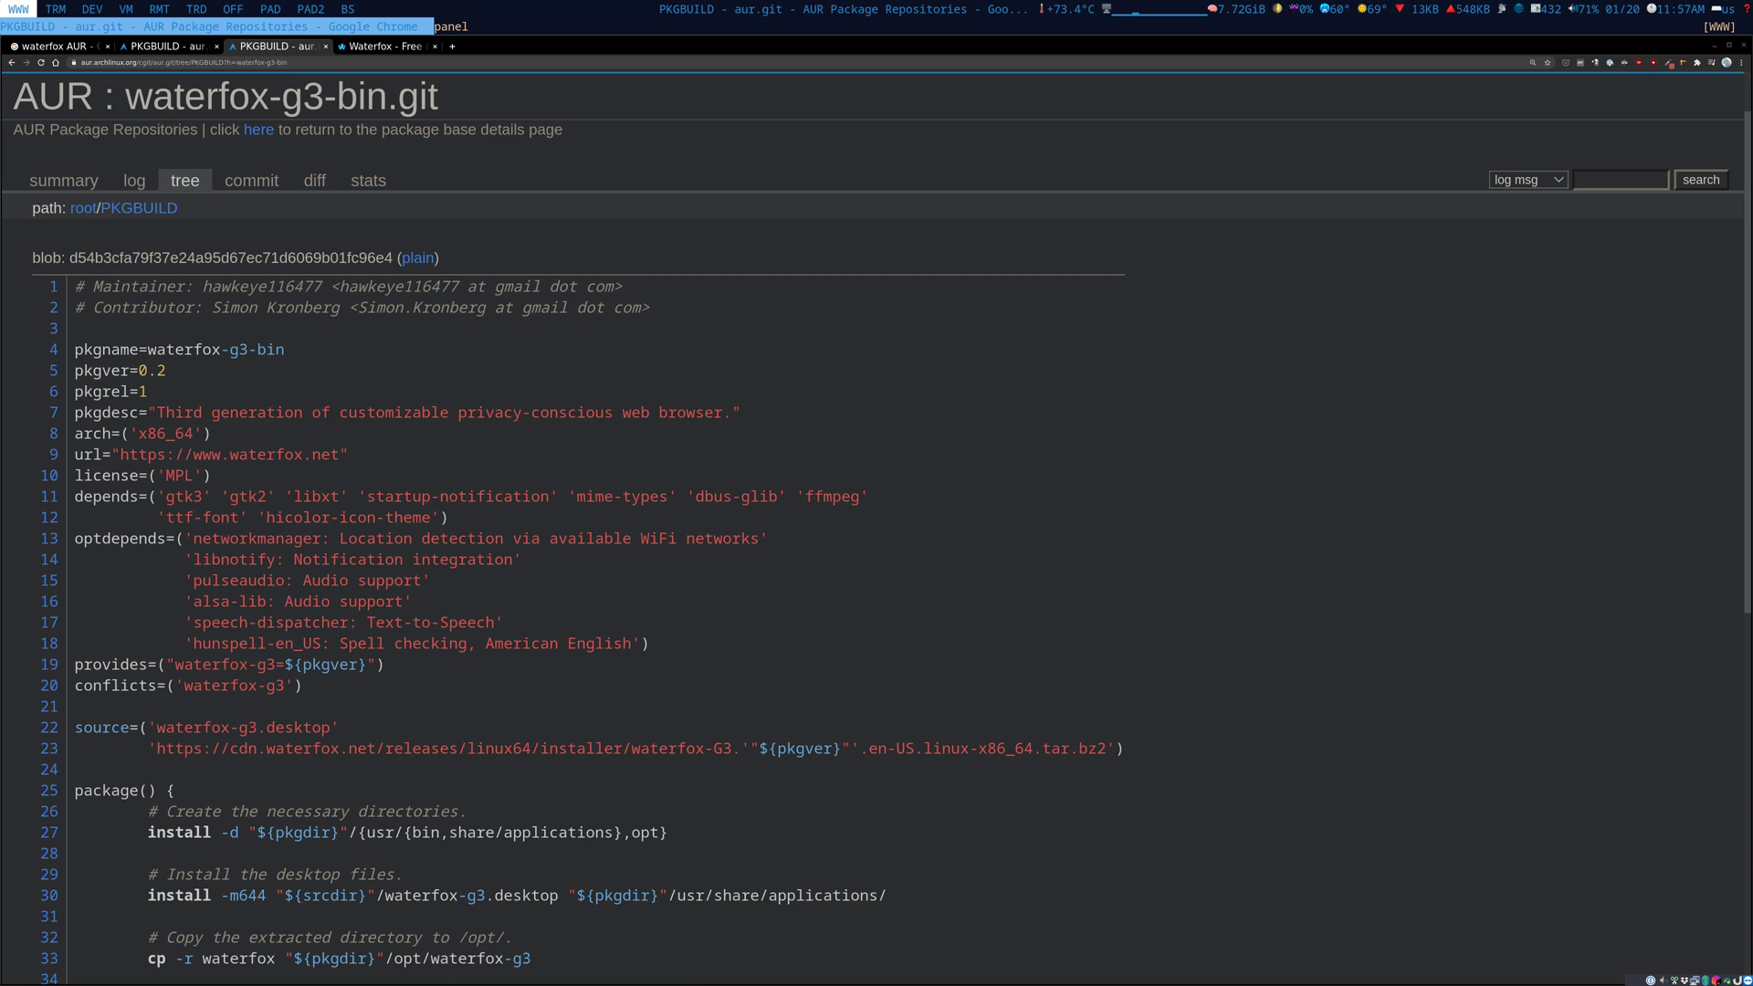
- Reinstall waterfox-g3-bin with yay, accepting the default clean-build and diff prompts
{"action": "left_click", "coordinate": [388, 46]}
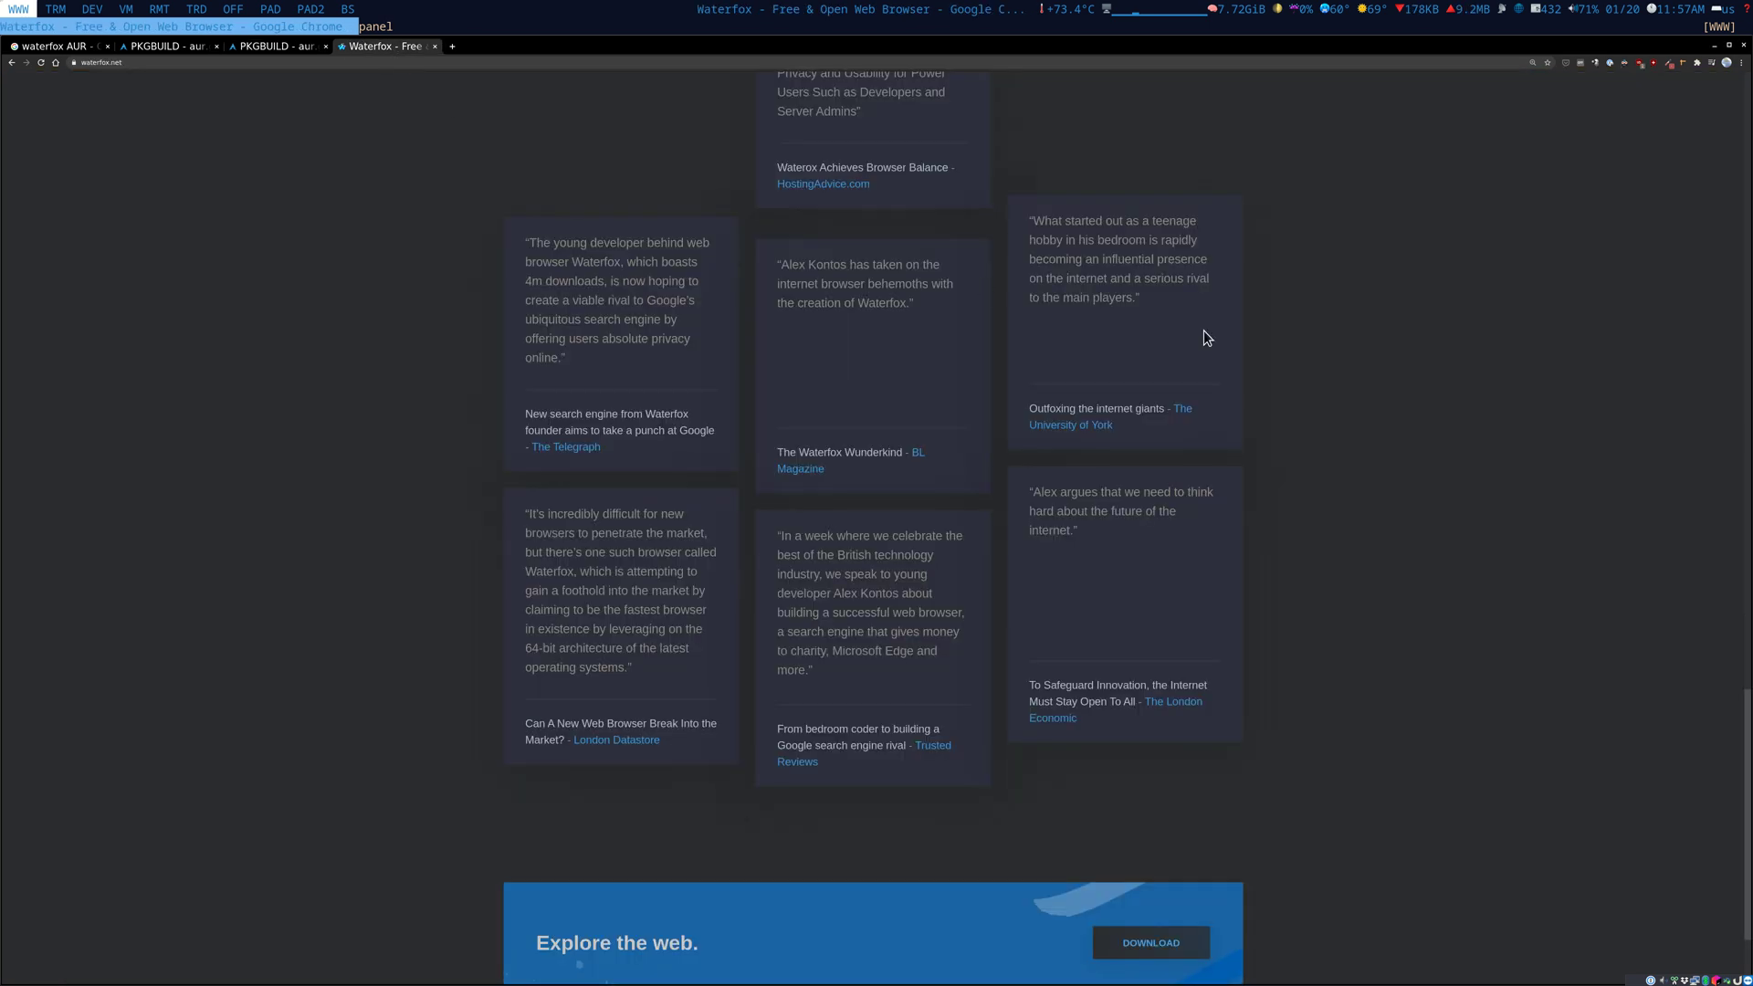
{"action": "scroll", "coordinate": [1570, 655], "scroll_direction": "down", "scroll_amount": 3}
{"action": "key", "text": "super+2"}
{"action": "left_click_drag", "start_coordinate": [230, 459], "coordinate": [53, 458]}
{"action": "left_click", "coordinate": [701, 480]}
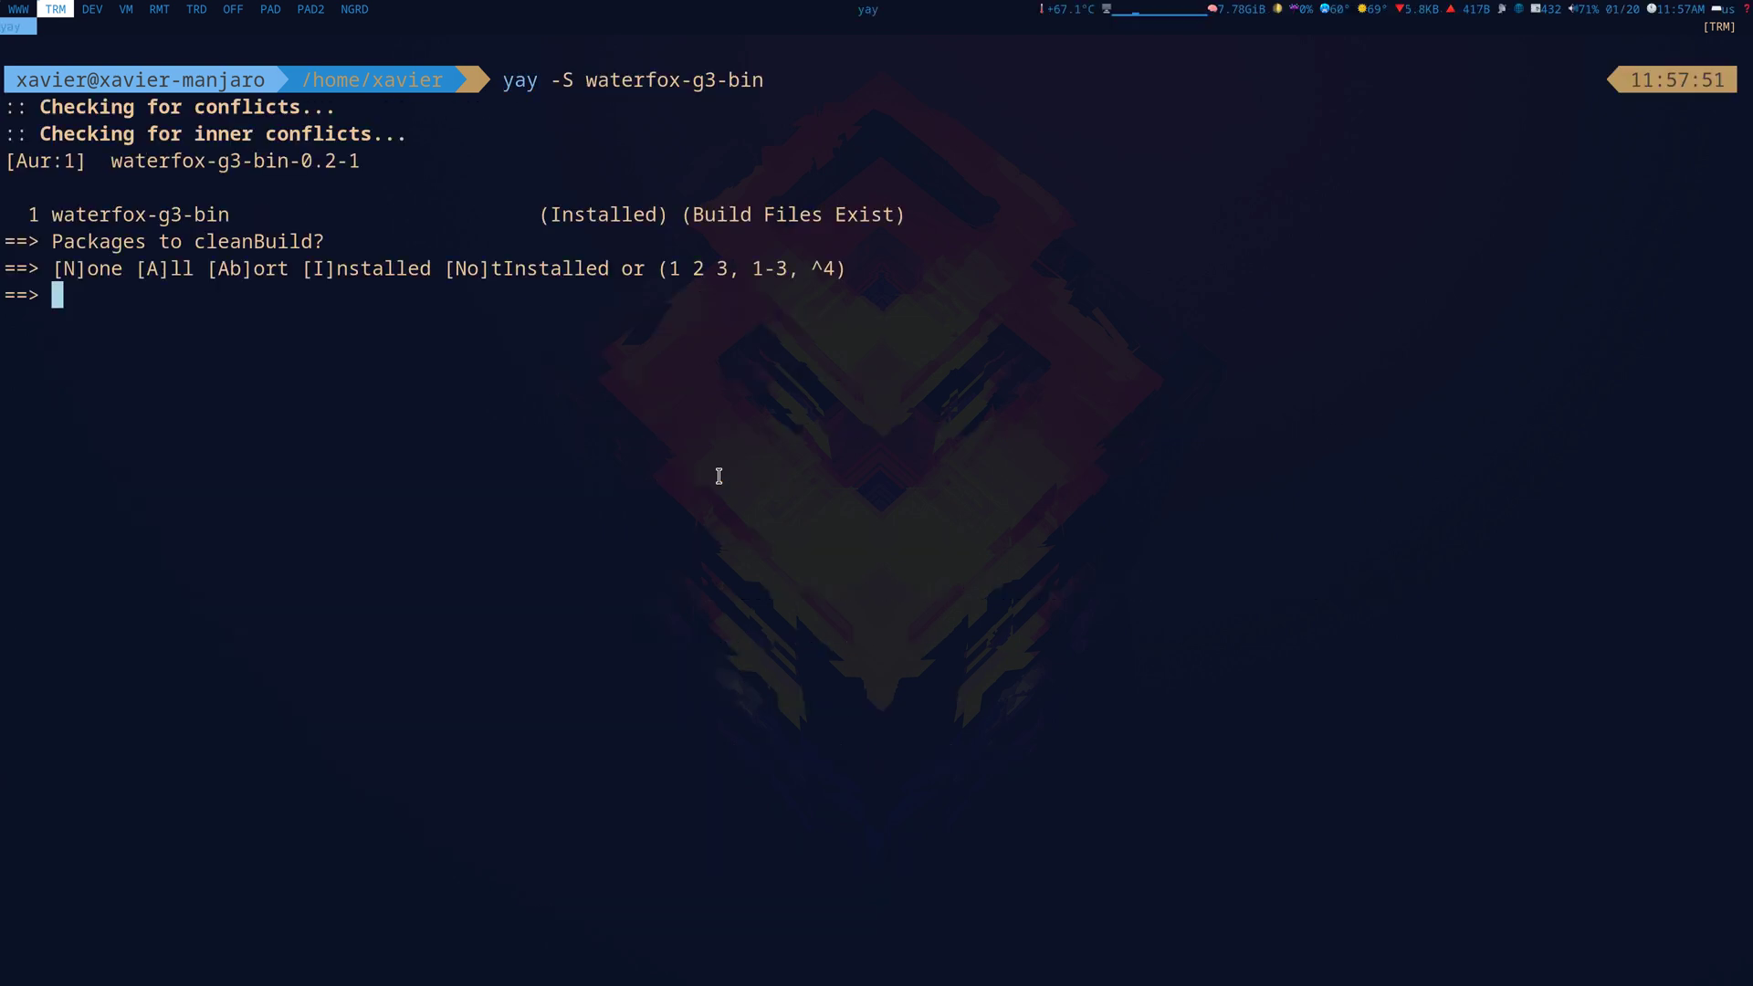
{"action": "key", "text": "Return"}
{"action": "key", "text": "Return"}
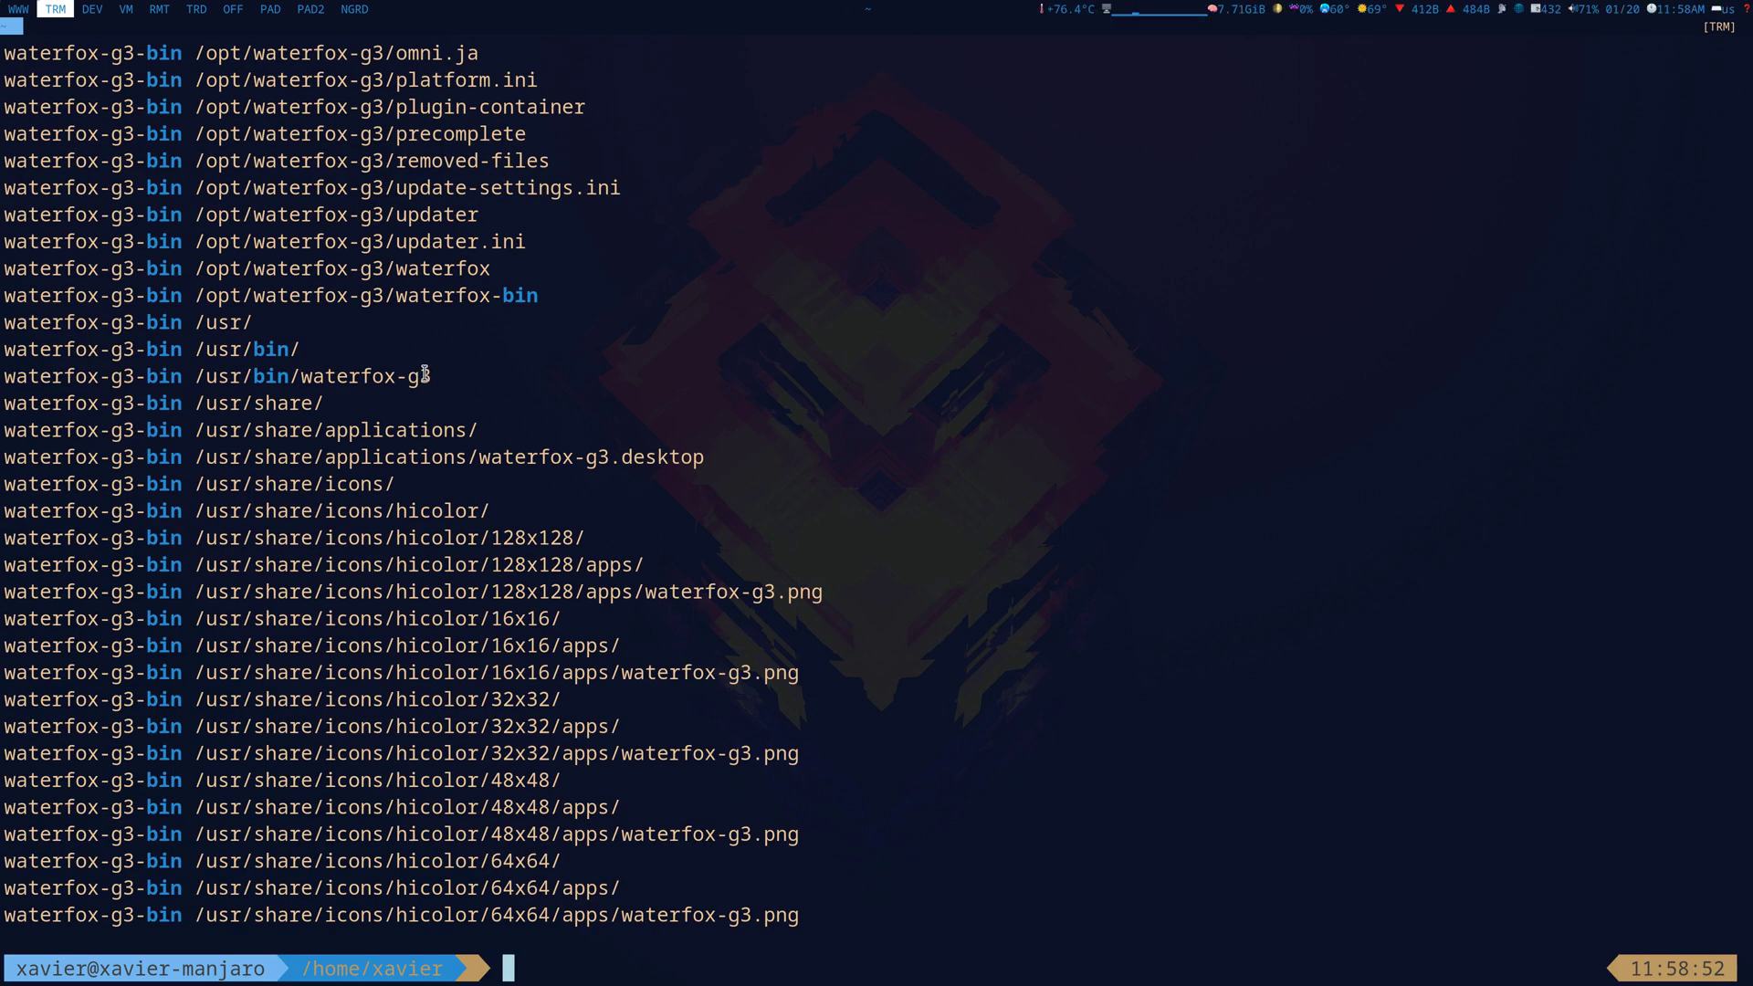
- Highlight the /usr/bin/waterfox-g3 launcher path in the package file list
{"action": "left_click_drag", "start_coordinate": [430, 376], "coordinate": [195, 375]}
{"action": "left_click", "coordinate": [432, 375]}
{"action": "left_click_drag", "start_coordinate": [429, 374], "coordinate": [302, 376]}
{"action": "left_click", "coordinate": [643, 393]}
- Print the working directory and search config.h for 'fakefullscreen' in nvim
{"action": "type", "text": "pwd"}
{"action": "key", "text": "Return"}
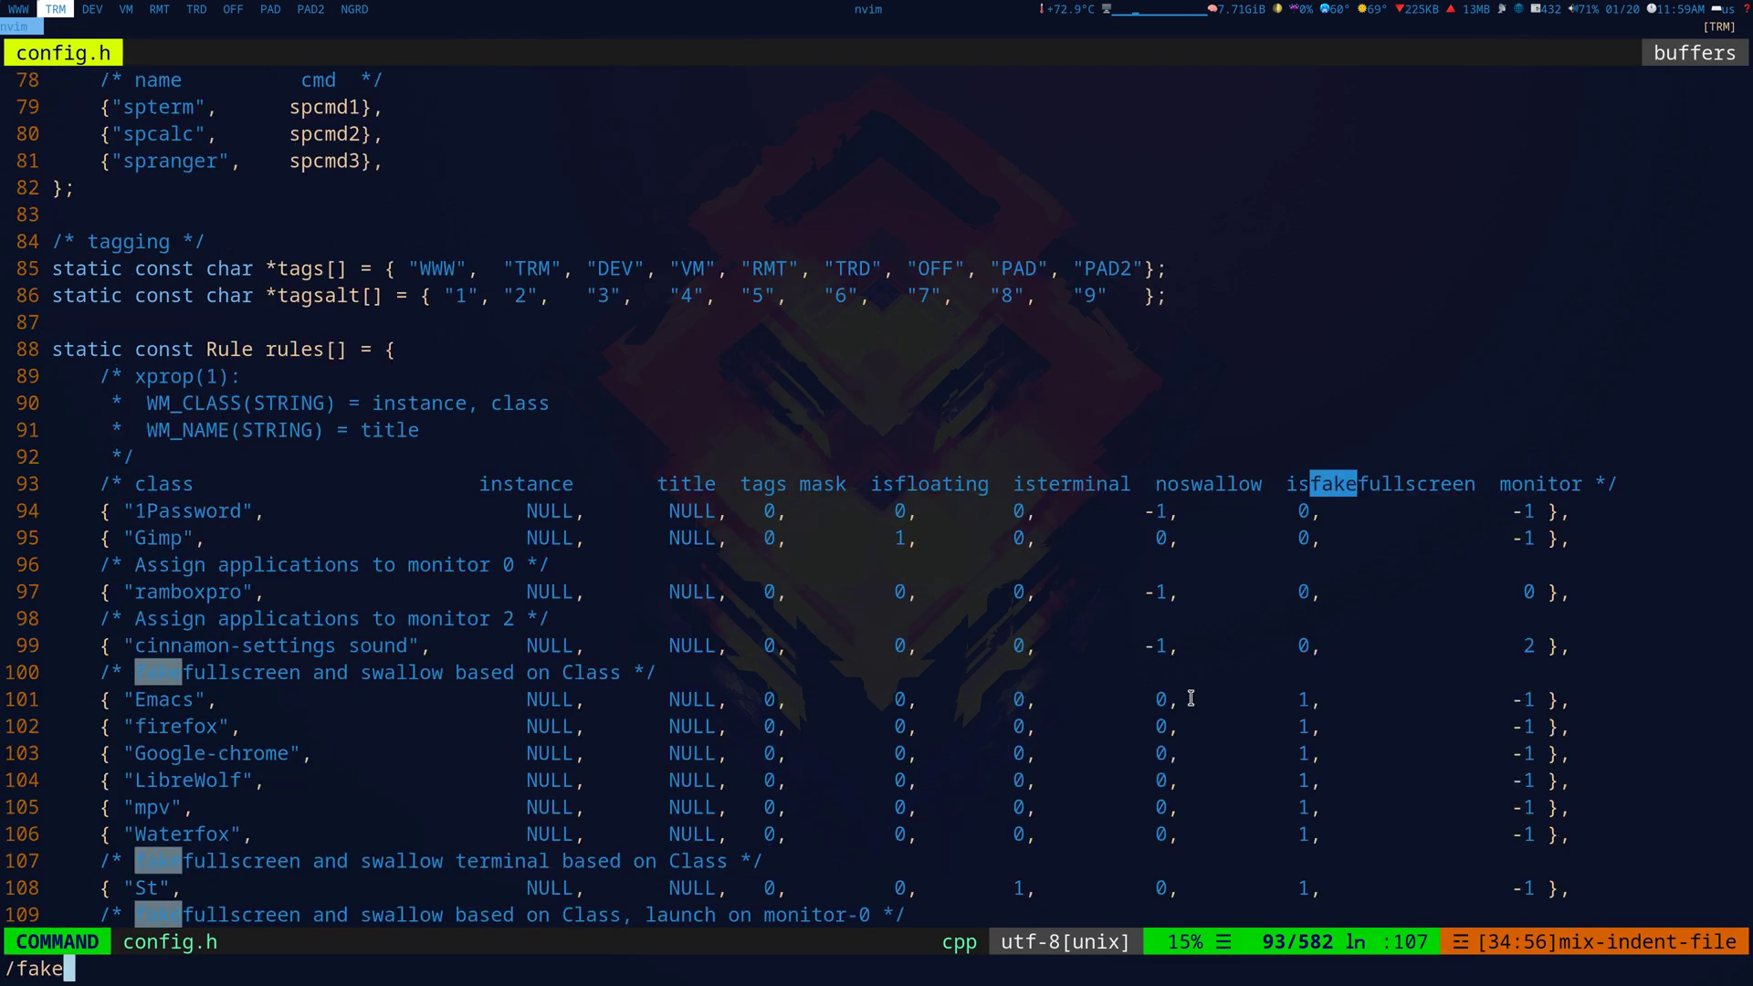
{"action": "type", "text": "fullscreen"}
{"action": "key", "text": "Return"}
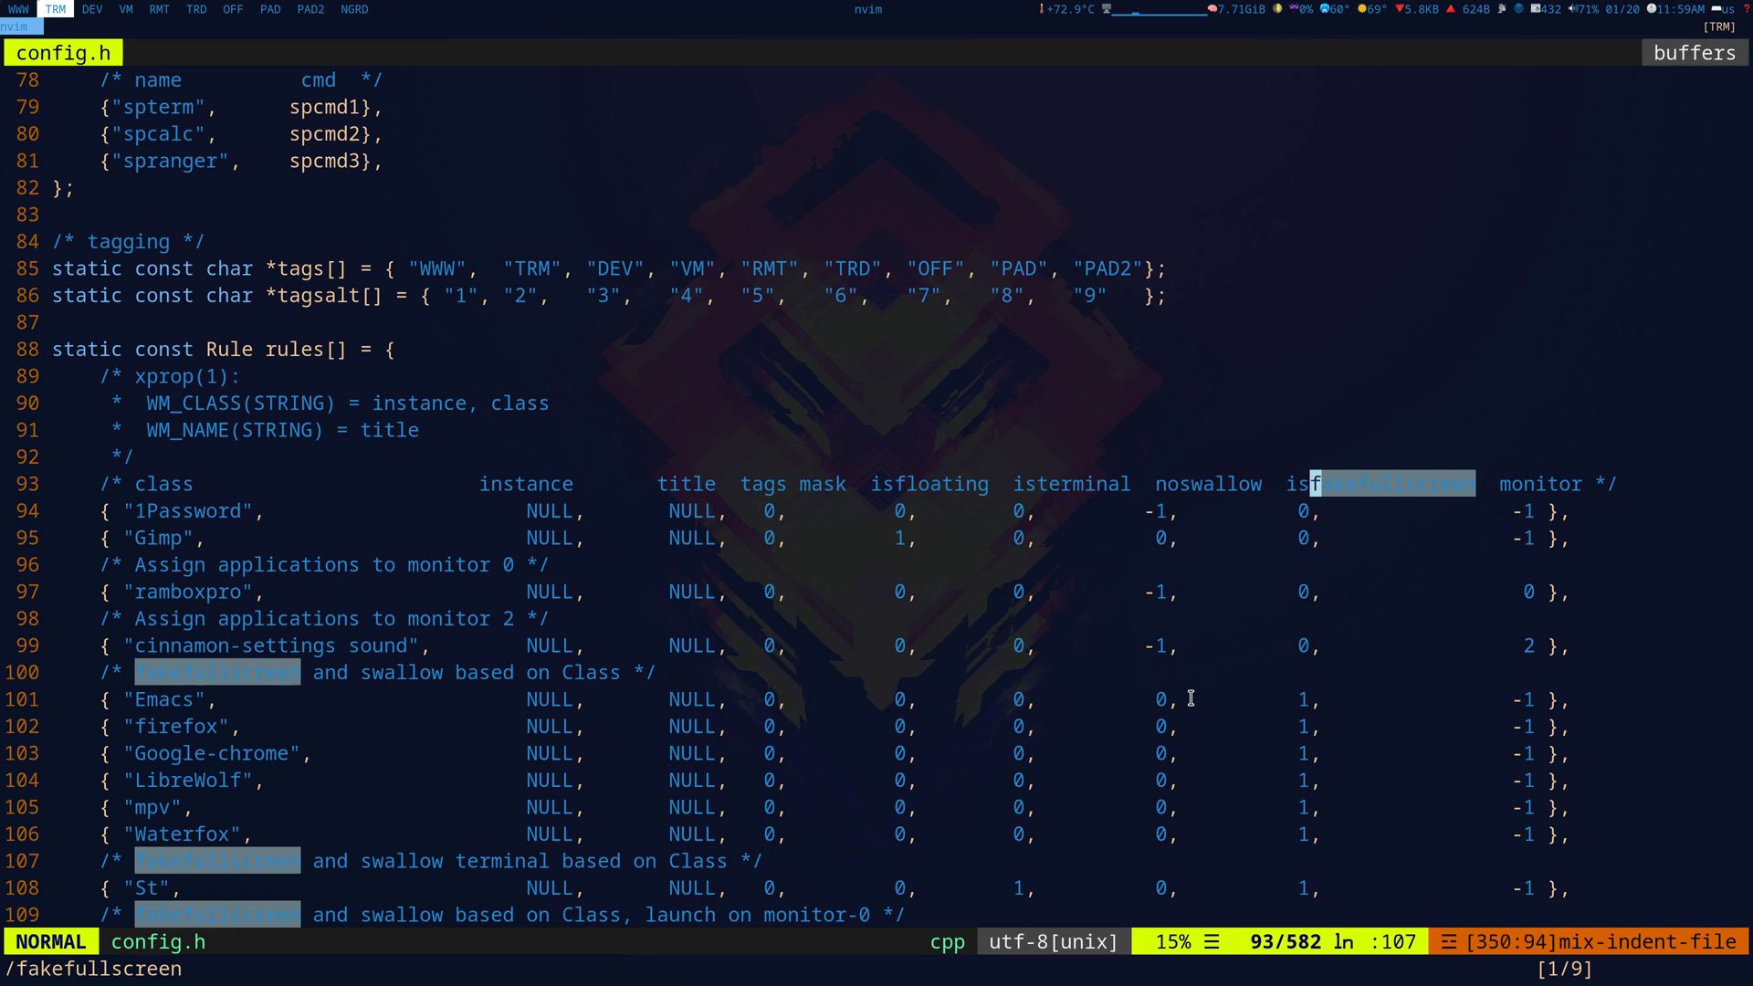
- Spawn two new terminal windows and switch dwm to the centred-master layout
{"action": "key", "text": "super+Return"}
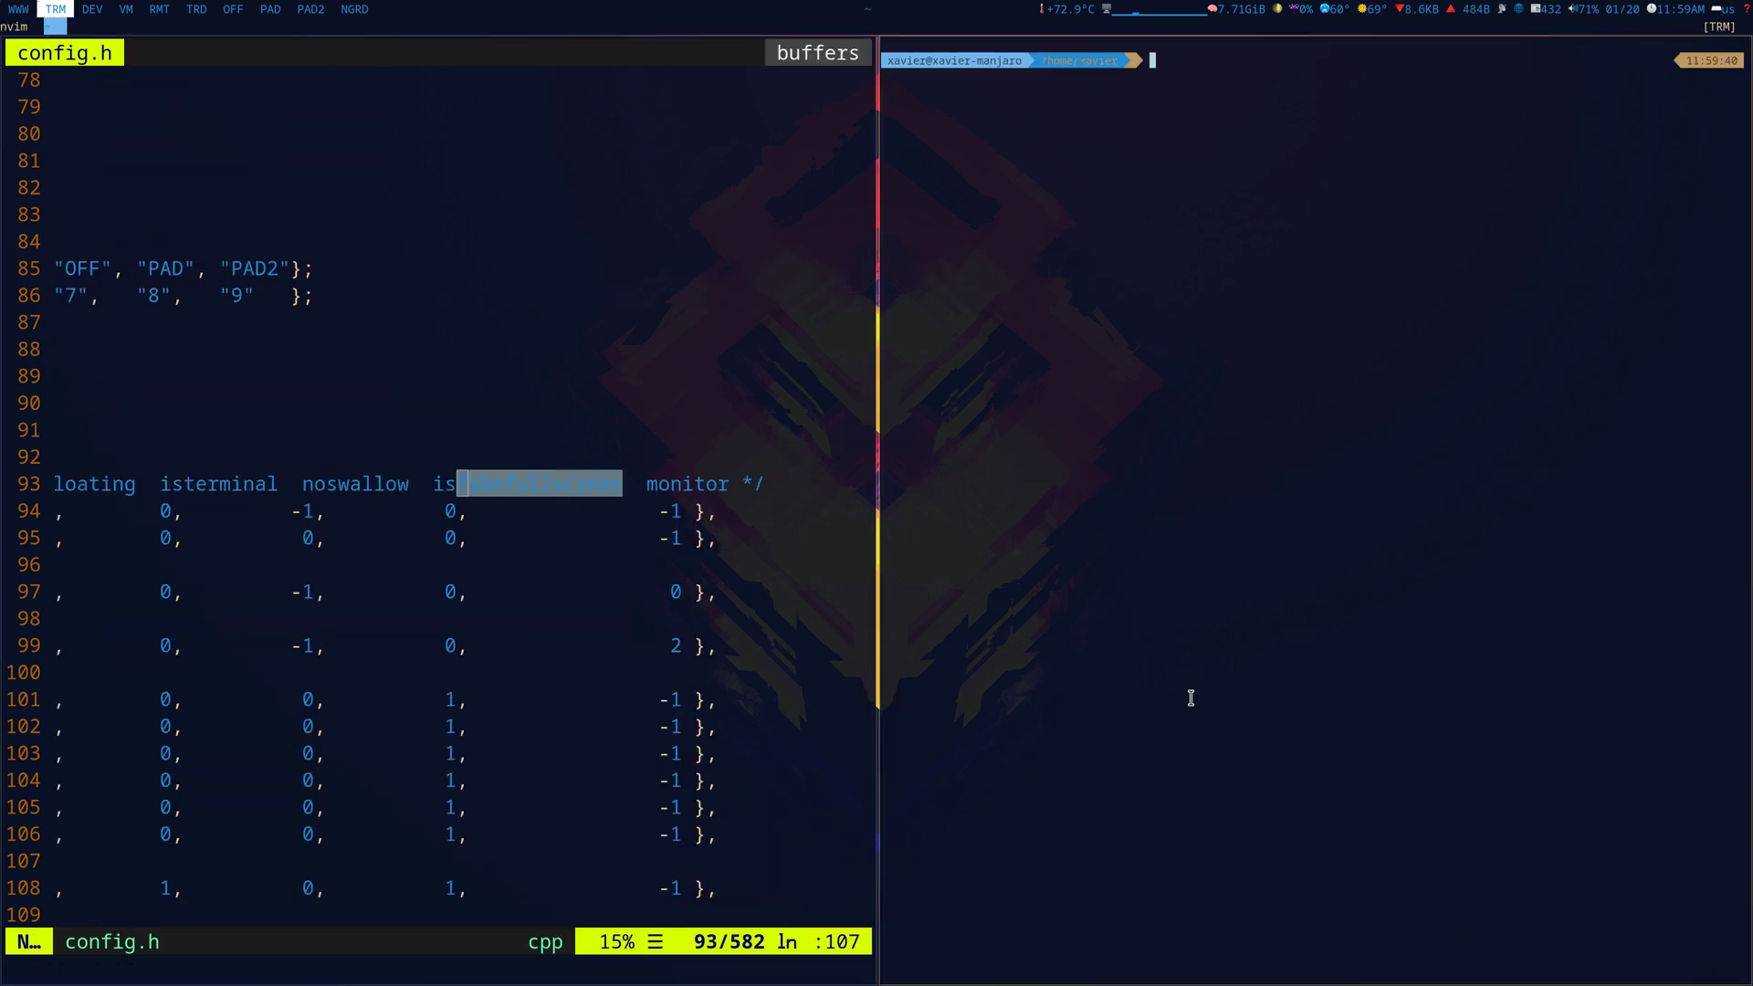
{"action": "key", "text": "super+Return"}
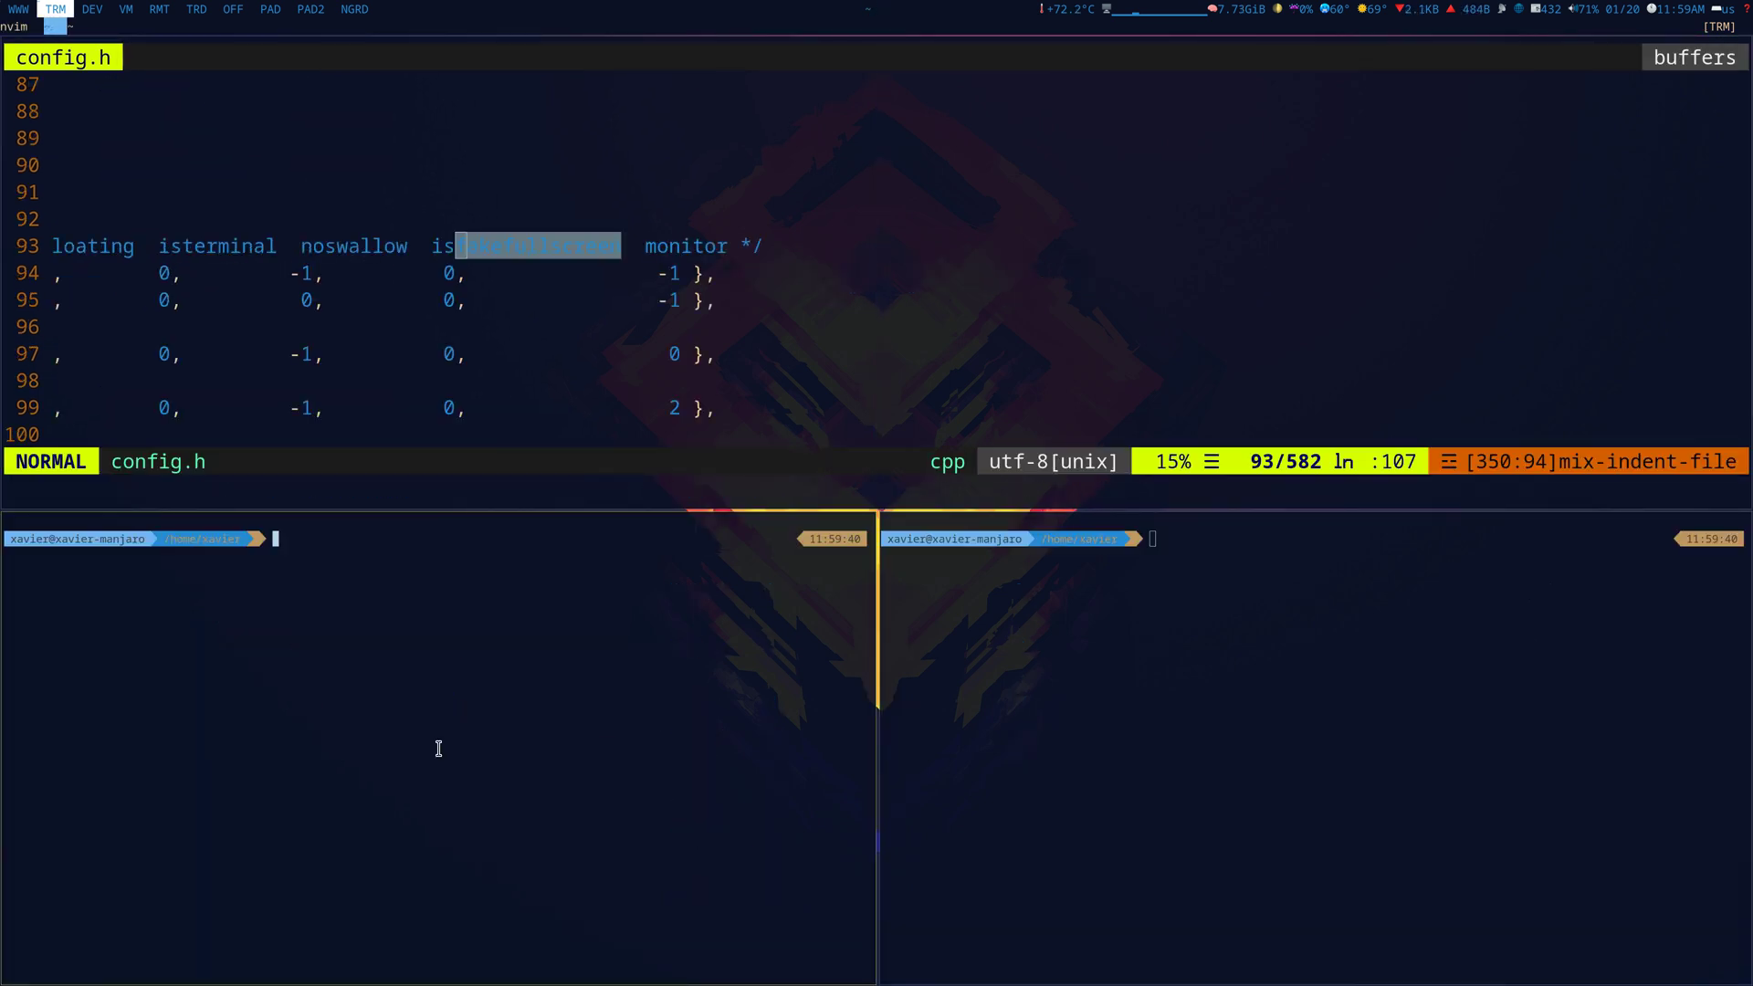
{"action": "key", "text": "super+u"}
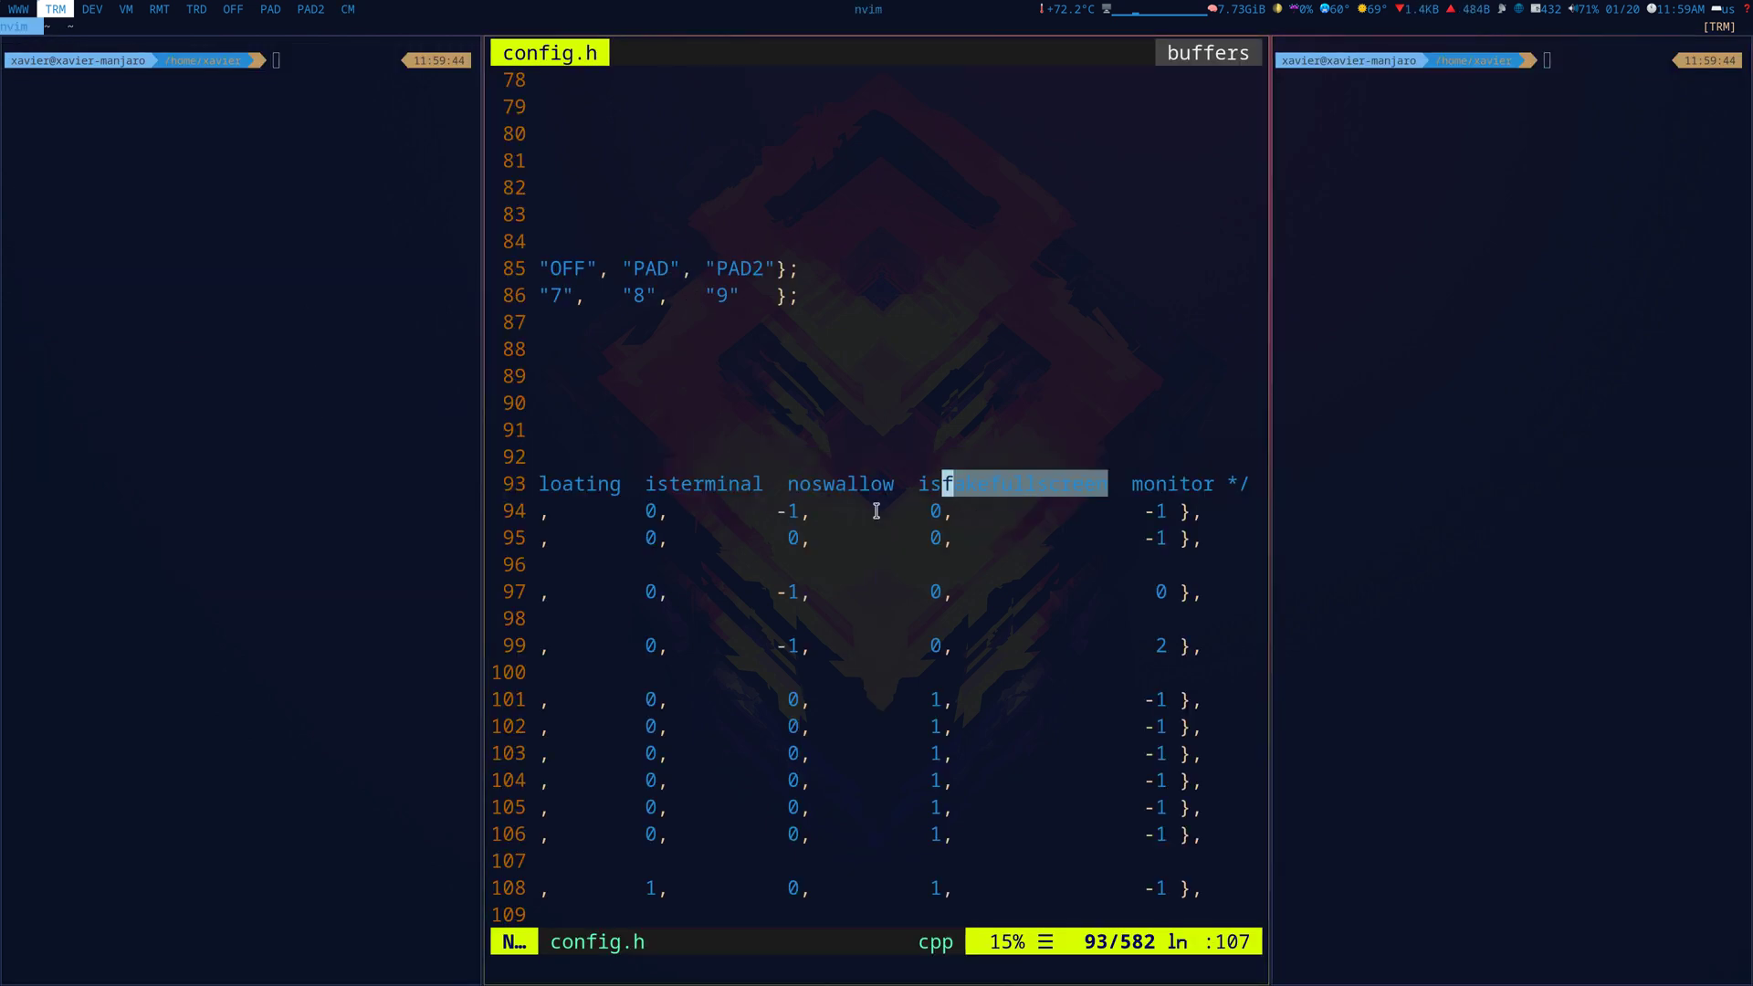
- Widen the centred editor window and shrink the terminal font by two steps
{"action": "key", "text": "super+l"}
{"action": "key", "text": "super+l"}
{"action": "key", "text": "super+l"}
{"action": "key", "text": "super+l"}
{"action": "key", "text": "super+l"}
{"action": "key", "text": "super+l"}
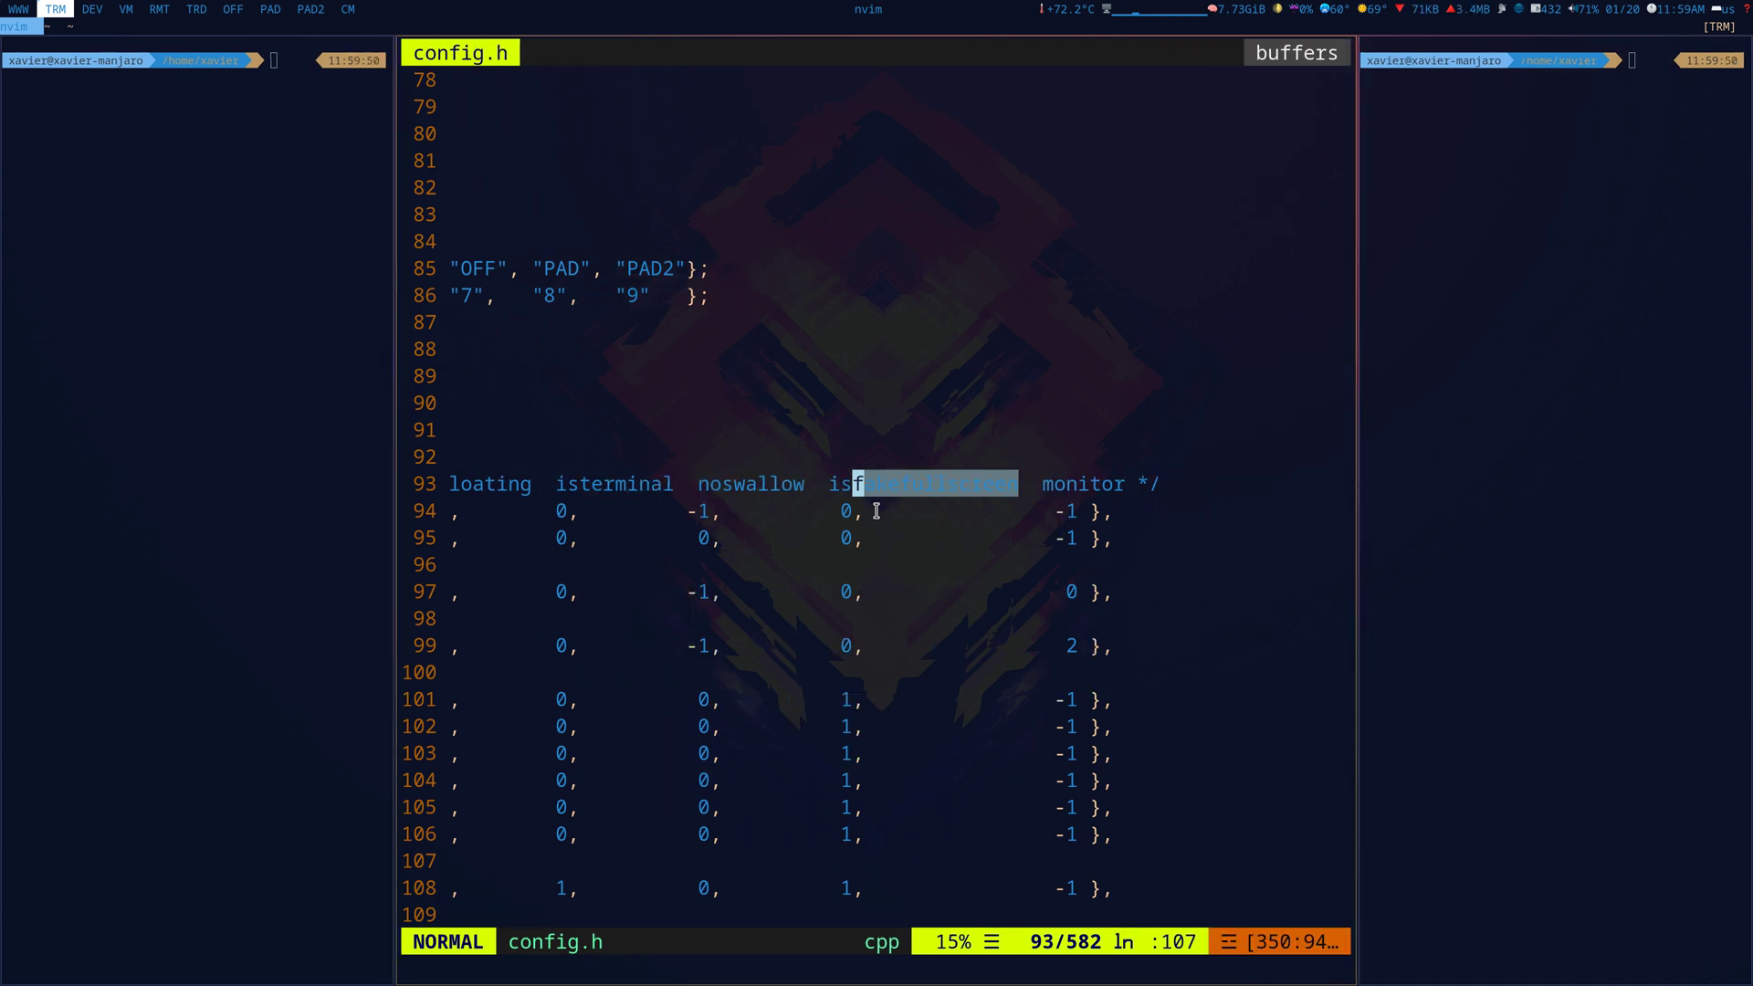
{"action": "key", "text": "super+l"}
{"action": "key", "text": "super+l"}
{"action": "key", "text": "super+h"}
{"action": "key", "text": "super+h"}
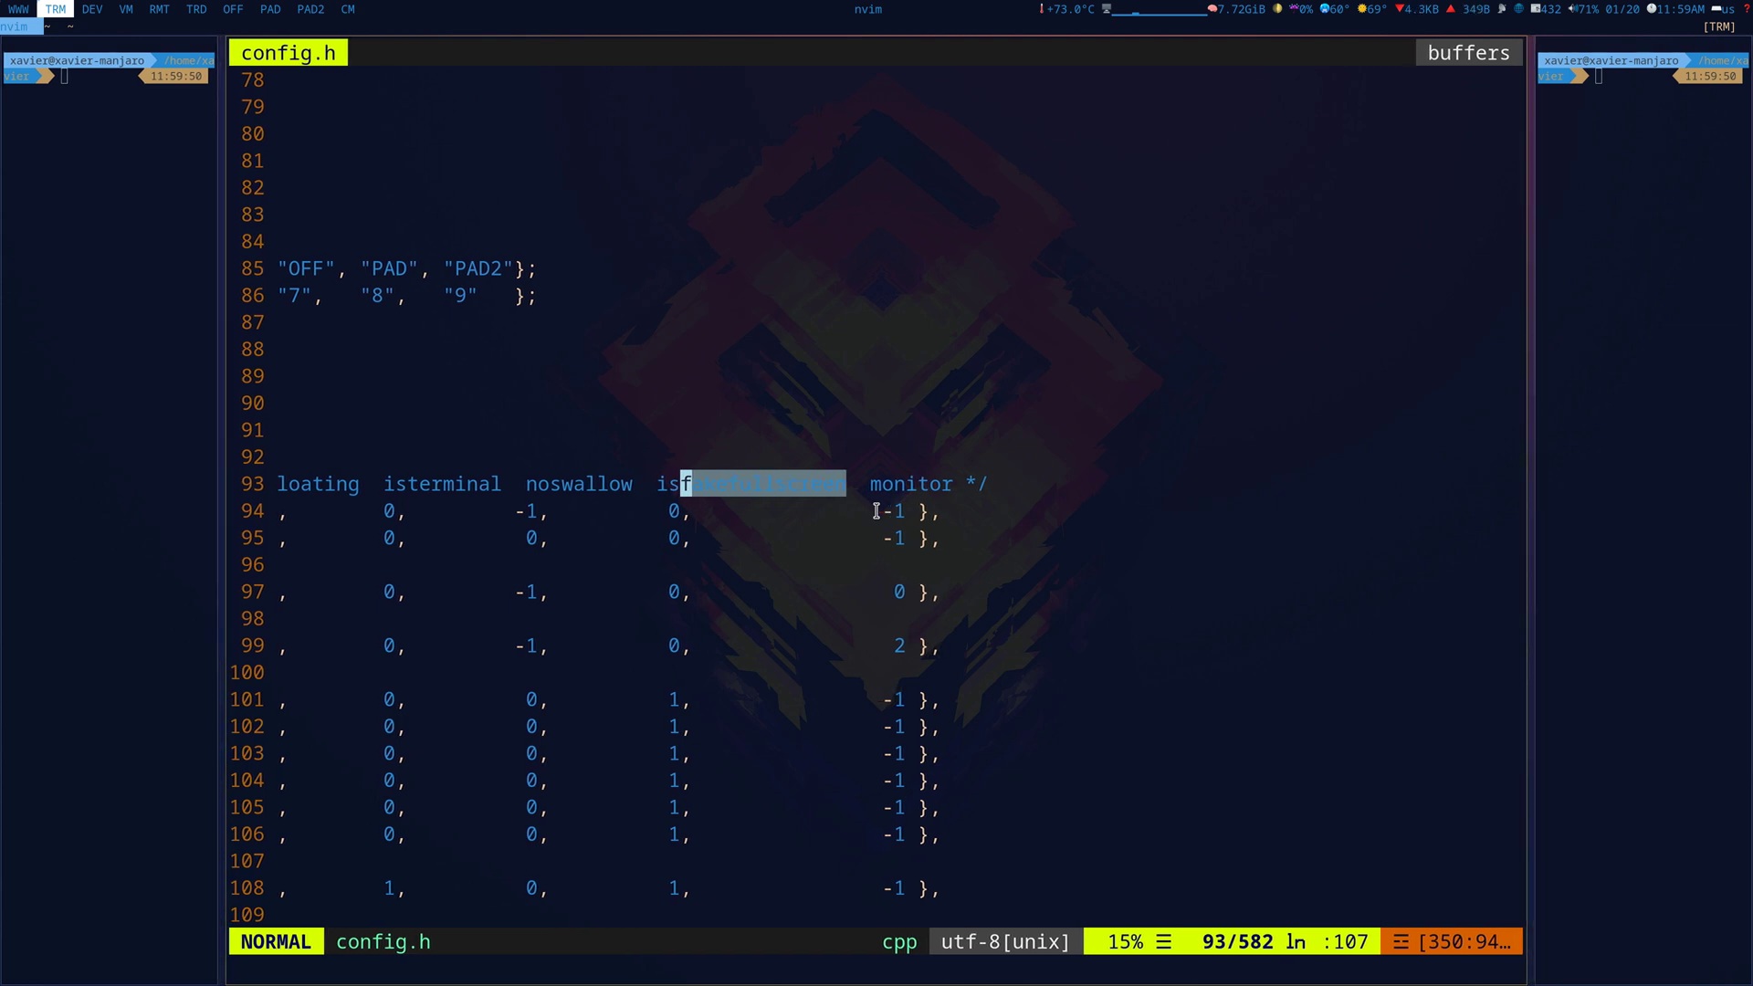
{"action": "key", "text": "ctrl+minus"}
{"action": "key", "text": "ctrl+minus"}
{"action": "key", "text": "ctrl+minus"}
{"action": "key", "text": "ctrl+minus"}
{"action": "key", "text": "ctrl+minus"}
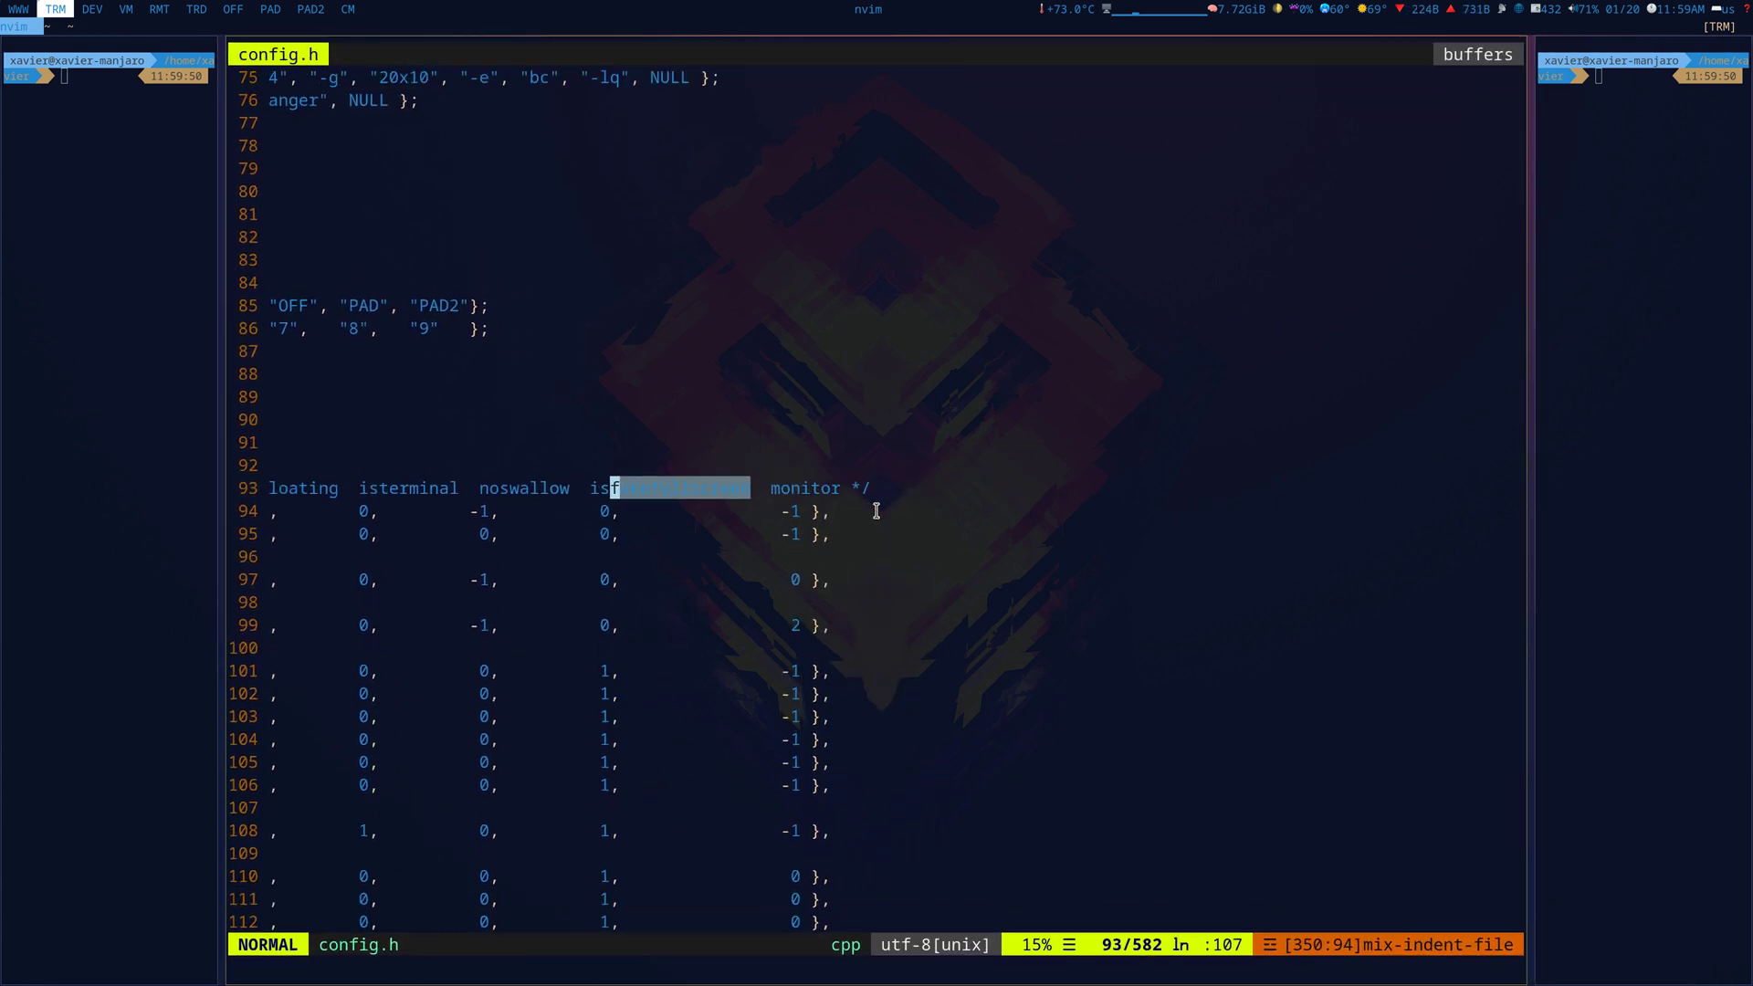
{"action": "key", "text": "ctrl+minus"}
{"action": "key", "text": "ctrl+minus"}
- Move the cursor from line 93 down to the fakefullscreen rule entries
{"action": "key", "text": "h"}
{"action": "key", "text": "h"}
{"action": "key", "text": "h"}
{"action": "key", "text": "h"}
{"action": "key", "text": "h"}
{"action": "key", "text": "h"}
{"action": "key", "text": "h"}
{"action": "key", "text": "h"}
{"action": "key", "text": "h"}
{"action": "key", "text": "h"}
{"action": "key", "text": "h"}
{"action": "key", "text": "h"}
{"action": "key", "text": "h"}
{"action": "key", "text": "h"}
{"action": "key", "text": "h"}
{"action": "key", "text": "h"}
{"action": "key", "text": "h"}
{"action": "key", "text": "h"}
{"action": "key", "text": "h"}
{"action": "key", "text": "h"}
{"action": "key", "text": "h"}
{"action": "key", "text": "h"}
{"action": "key", "text": "h"}
{"action": "key", "text": "h"}
{"action": "key", "text": "h"}
{"action": "key", "text": "h"}
{"action": "key", "text": "h"}
{"action": "key", "text": "h"}
{"action": "key", "text": "h"}
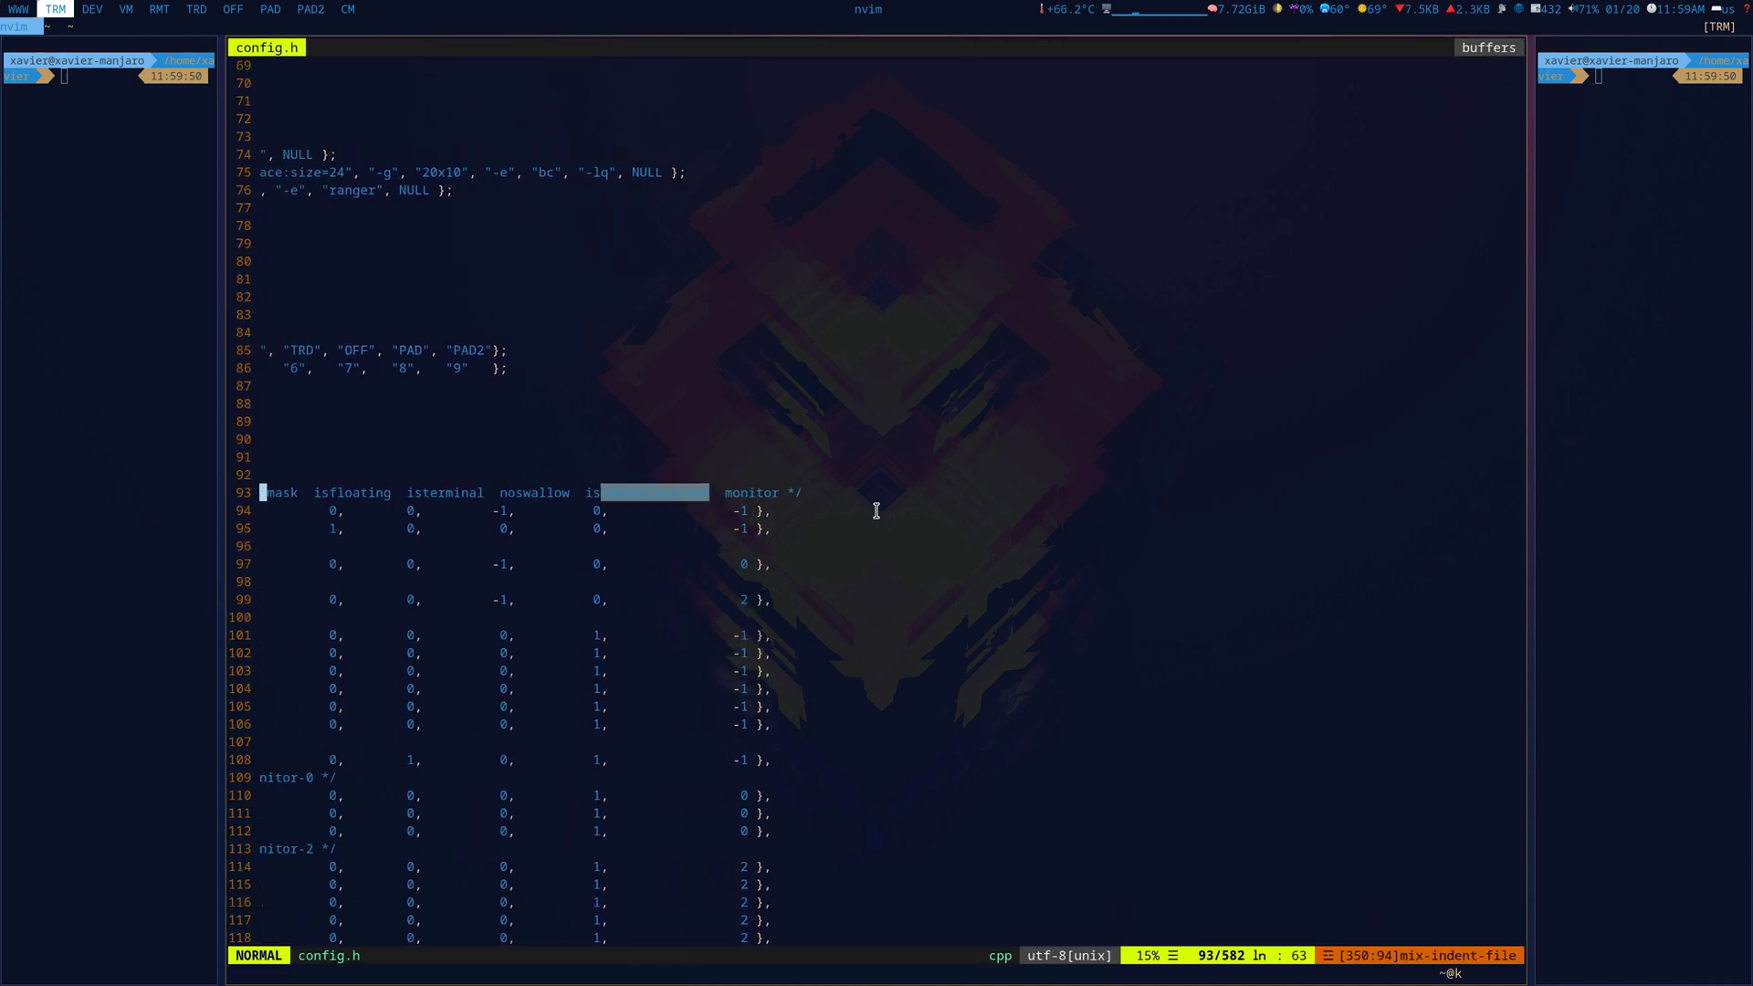
{"action": "key", "text": "h"}
{"action": "key", "text": "h"}
{"action": "key", "text": "h"}
{"action": "key", "text": "h"}
{"action": "key", "text": "h"}
{"action": "key", "text": "h"}
{"action": "key", "text": "h"}
{"action": "key", "text": "h"}
{"action": "key", "text": "h"}
{"action": "key", "text": "h"}
{"action": "key", "text": "h"}
{"action": "key", "text": "h"}
{"action": "key", "text": "h"}
{"action": "key", "text": "h"}
{"action": "key", "text": "h"}
{"action": "key", "text": "h"}
{"action": "key", "text": "h"}
{"action": "key", "text": "h"}
{"action": "key", "text": "h"}
{"action": "key", "text": "h"}
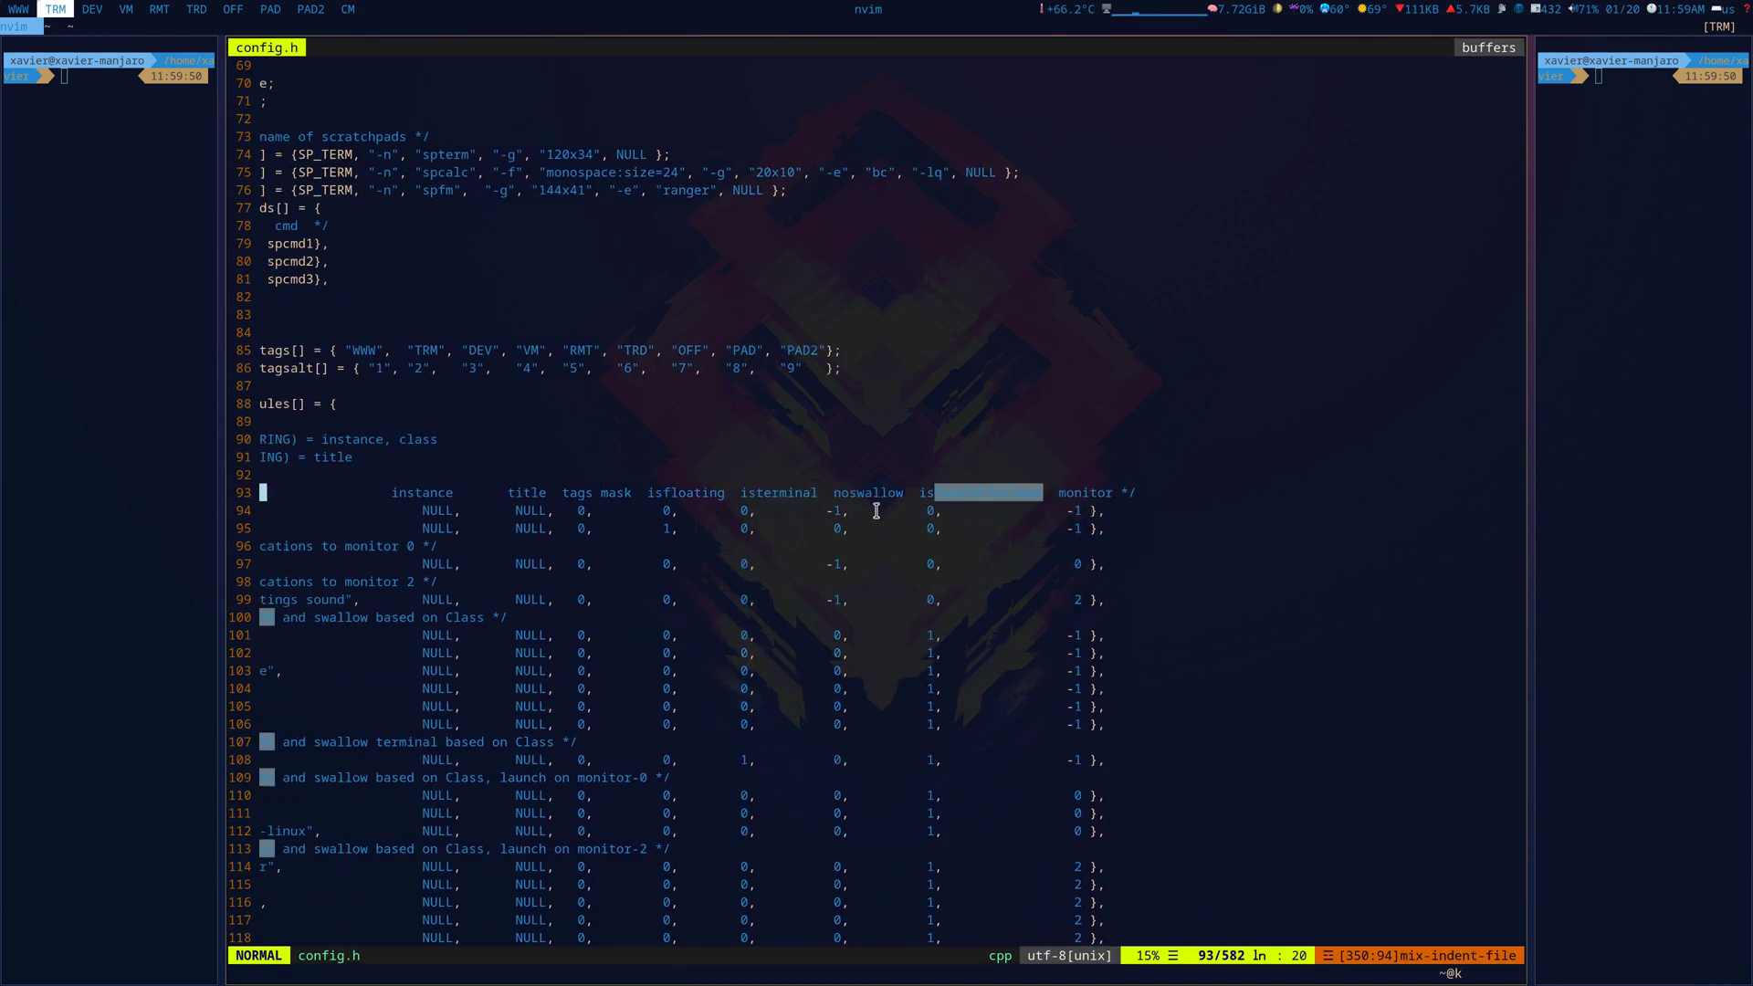
{"action": "key", "text": "h"}
{"action": "key", "text": "h"}
{"action": "key", "text": "h"}
{"action": "key", "text": "h"}
{"action": "key", "text": "h"}
{"action": "key", "text": "h"}
{"action": "key", "text": "h"}
{"action": "key", "text": "j"}
{"action": "key", "text": "j"}
{"action": "key", "text": "j"}
{"action": "key", "text": "j"}
{"action": "key", "text": "j"}
{"action": "key", "text": "j"}
{"action": "key", "text": "j"}
{"action": "key", "text": "j"}
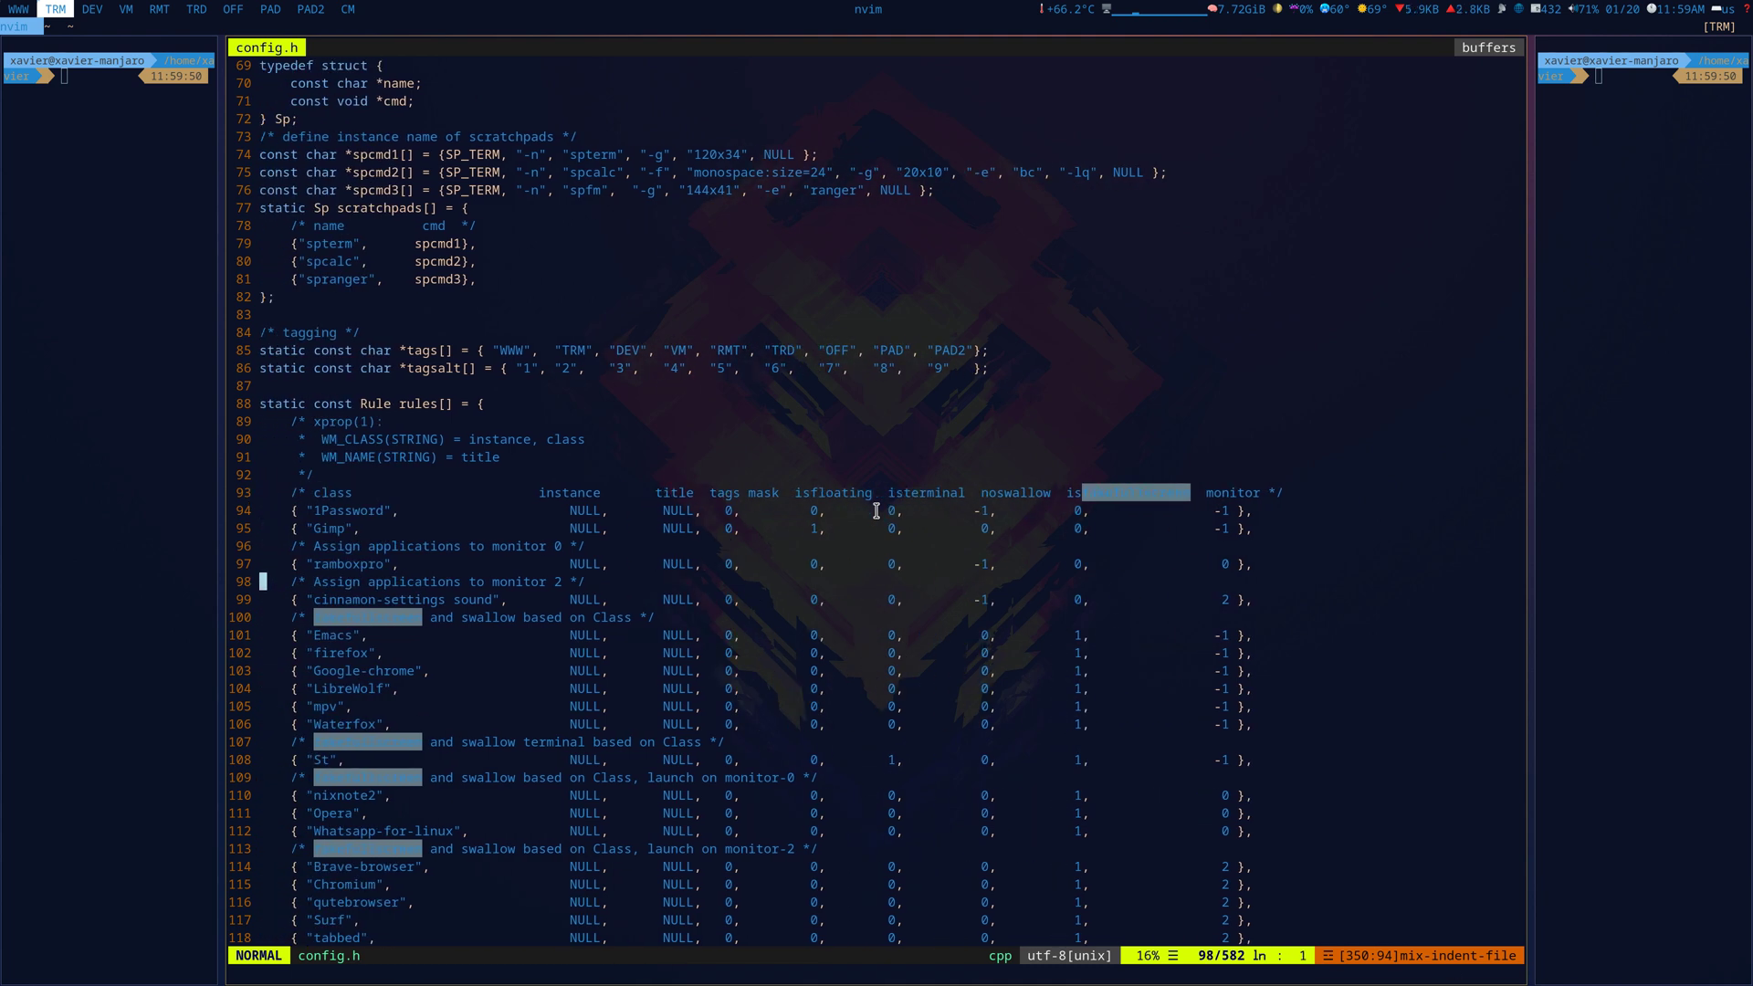
{"action": "key", "text": "j"}
{"action": "key", "text": "j"}
{"action": "key", "text": "j"}
{"action": "key", "text": "j"}
{"action": "key", "text": "j"}
{"action": "key", "text": "l"}
{"action": "key", "text": "l"}
{"action": "key", "text": "k"}
{"action": "key", "text": "k"}
{"action": "key", "text": "k"}
{"action": "key", "text": "k"}
{"action": "key", "text": "k"}
{"action": "key", "text": "k"}
{"action": "key", "text": "k"}
{"action": "key", "text": "k"}
{"action": "key", "text": "k"}
{"action": "key", "text": "k"}
{"action": "key", "text": "k"}
{"action": "key", "text": "k"}
{"action": "key", "text": "k"}
{"action": "key", "text": "k"}
{"action": "key", "text": "j"}
{"action": "key", "text": "j"}
{"action": "key", "text": "j"}
{"action": "key", "text": "j"}
{"action": "key", "text": "j"}
{"action": "key", "text": "j"}
{"action": "key", "text": "j"}
{"action": "key", "text": "j"}
{"action": "key", "text": "j"}
{"action": "key", "text": "j"}
{"action": "key", "text": "slash"}
{"action": "type", "text": "Waterfox"}
{"action": "key", "text": "Return"}
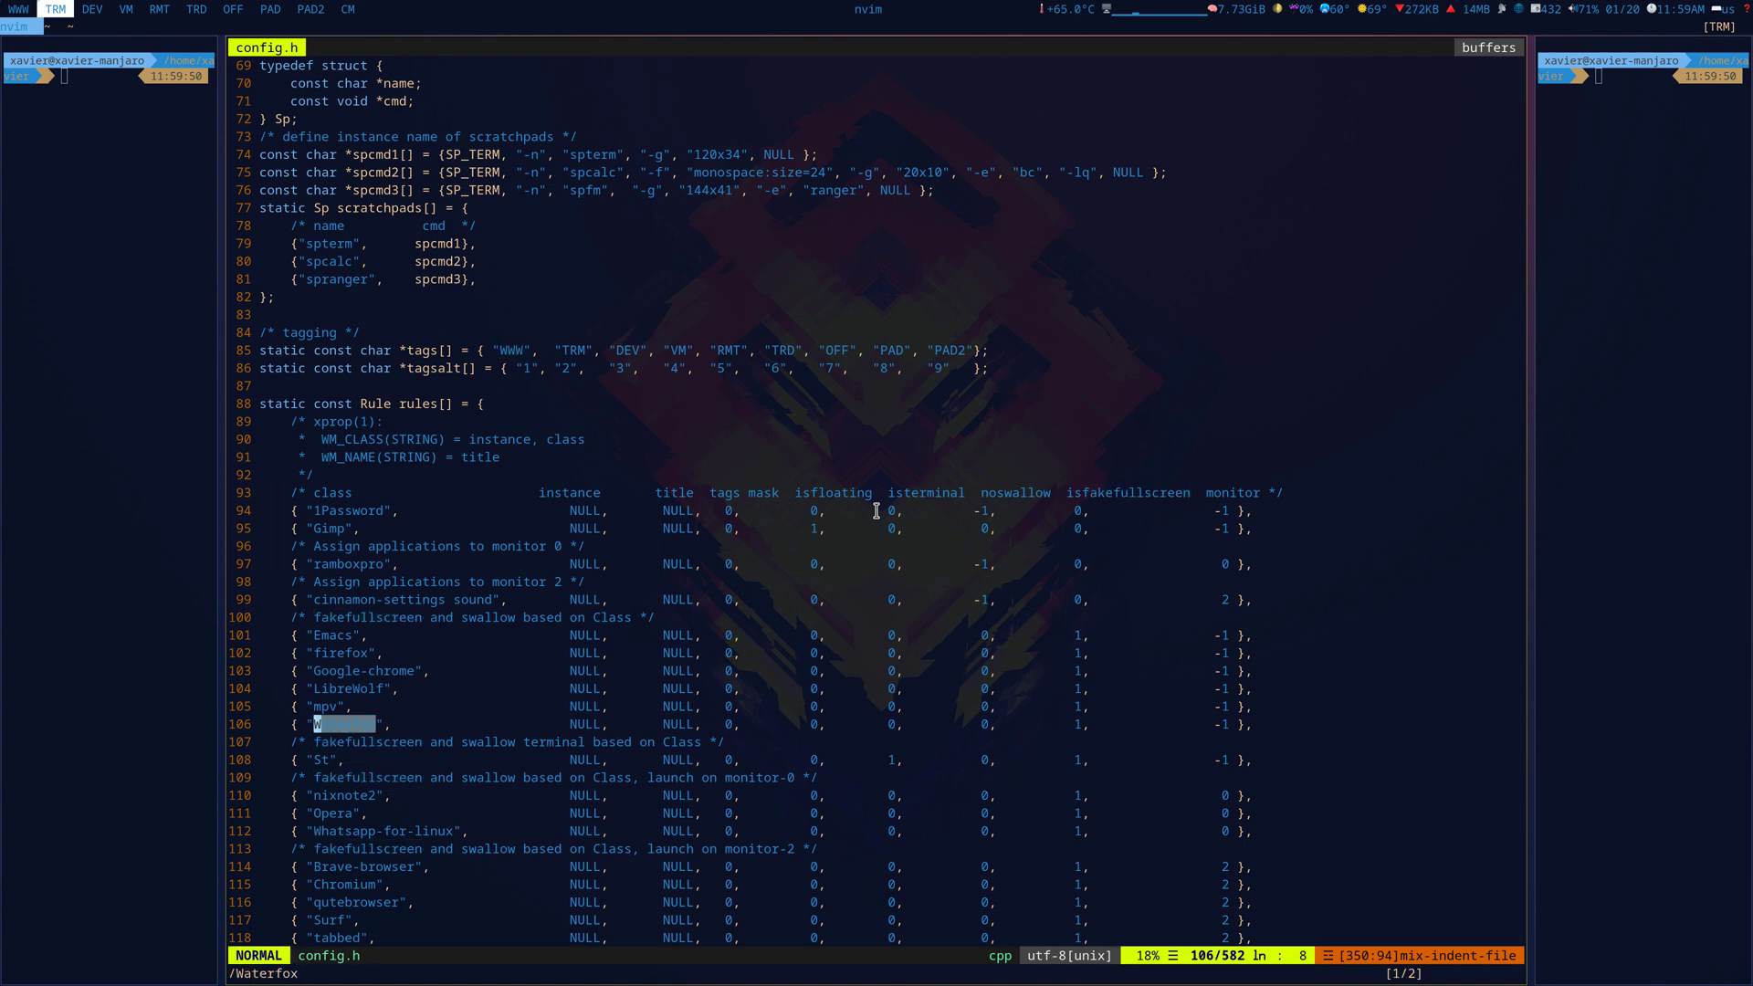
{"action": "key", "text": "ctrl+f"}
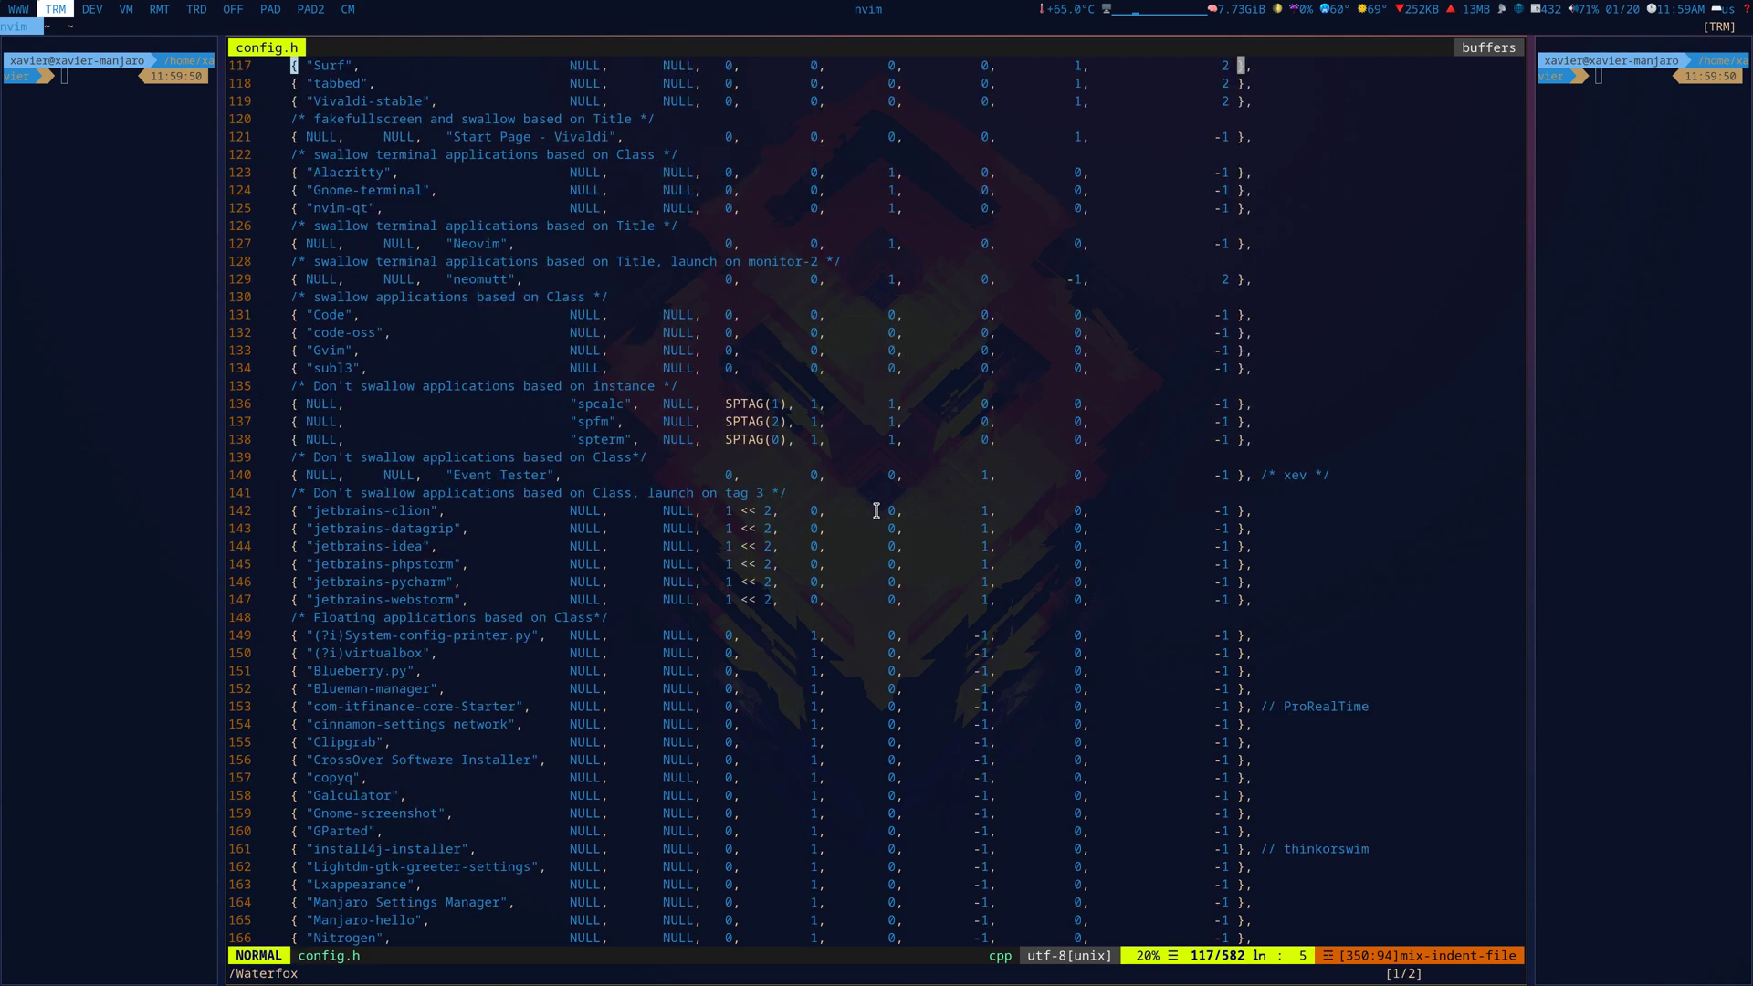
{"action": "key", "text": "g"}
{"action": "key", "text": "g"}
{"action": "key", "text": "slash"}
{"action": "type", "text": "Water"}
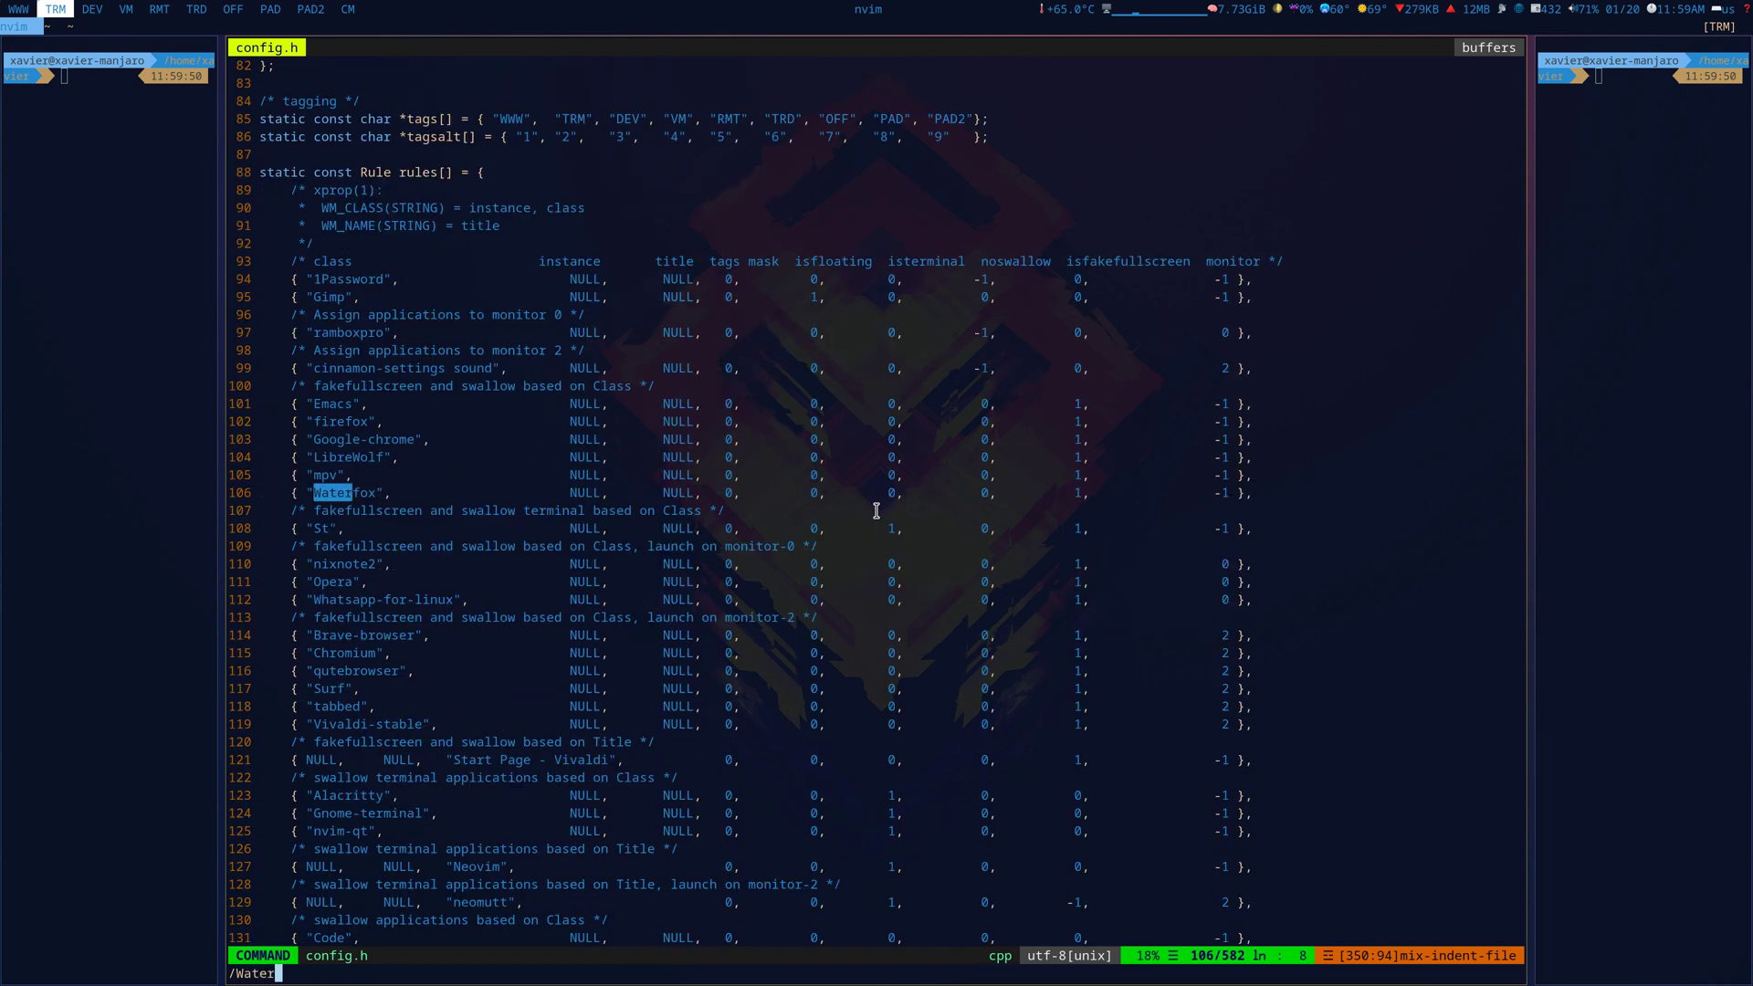
{"action": "type", "text": "fox"}
{"action": "key", "text": "Return"}
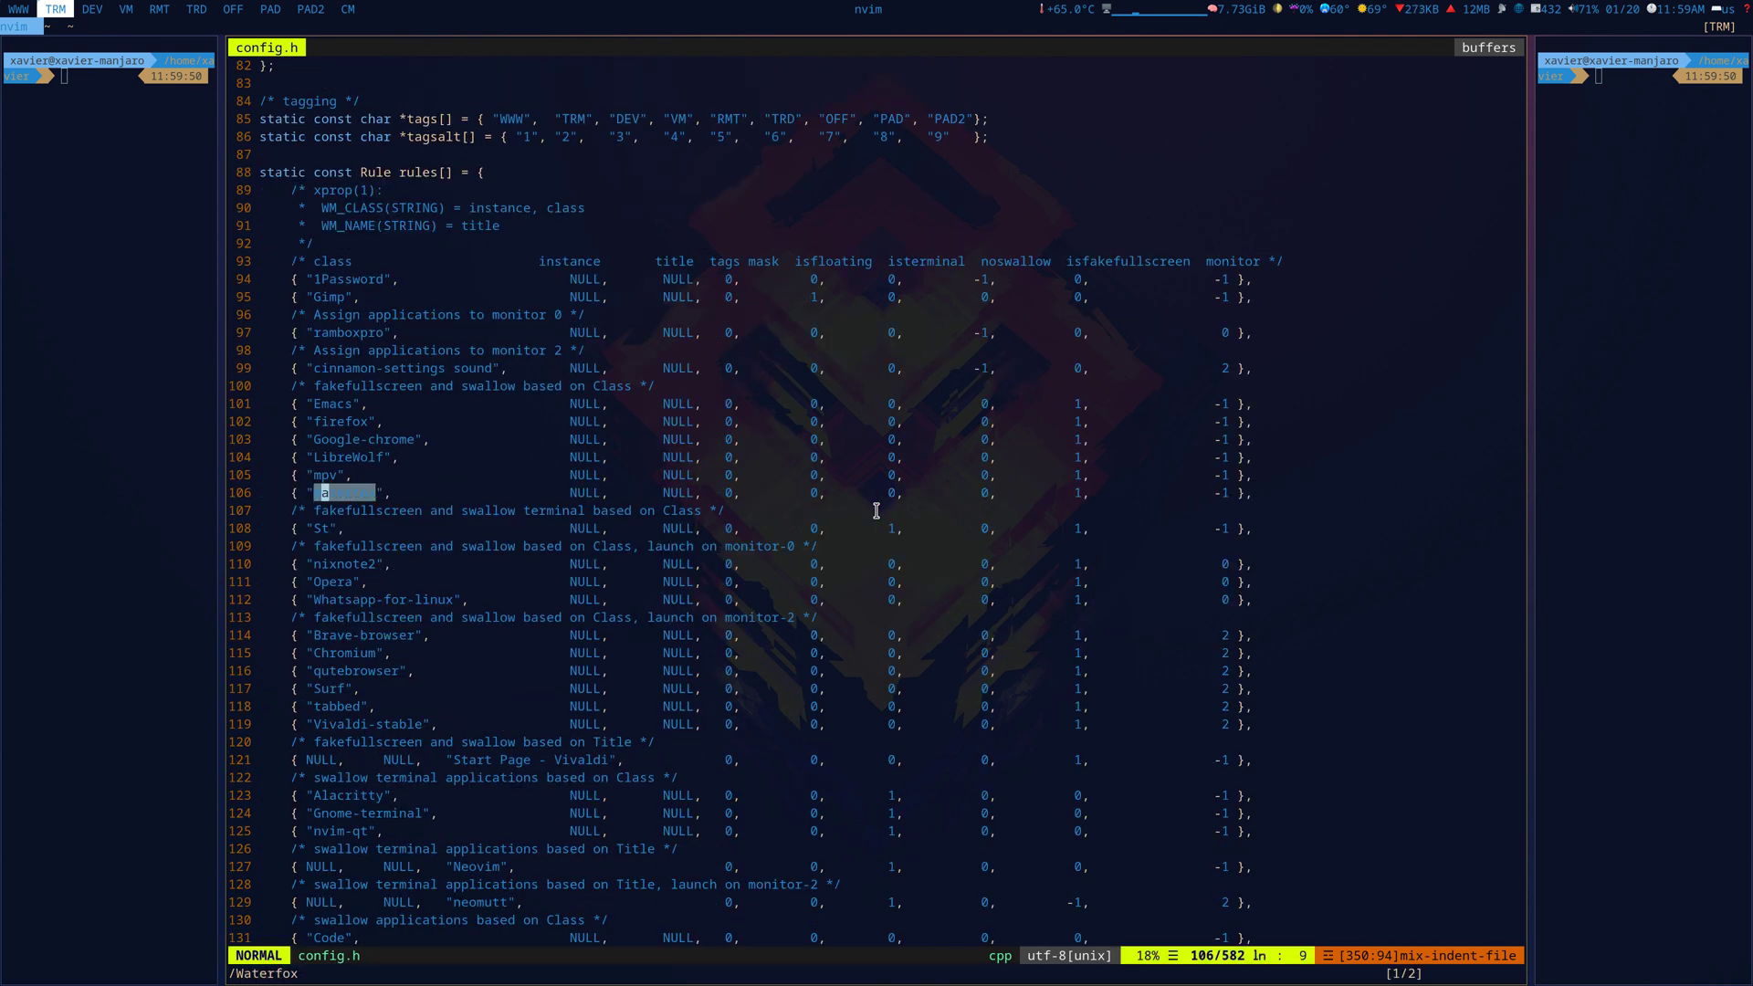
{"action": "key", "text": "l"}
{"action": "key", "text": "l"}
{"action": "key", "text": "l"}
{"action": "key", "text": "l"}
{"action": "key", "text": "l"}
{"action": "key", "text": "l"}
{"action": "key", "text": "l"}
{"action": "key", "text": "l"}
{"action": "key", "text": "l"}
{"action": "key", "text": "l"}
{"action": "key", "text": "l"}
{"action": "key", "text": "l"}
{"action": "key", "text": "l"}
{"action": "key", "text": "l"}
{"action": "key", "text": "l"}
{"action": "key", "text": "l"}
{"action": "key", "text": "l"}
{"action": "key", "text": "l"}
{"action": "key", "text": "l"}
{"action": "key", "text": "l"}
{"action": "key", "text": "l"}
{"action": "key", "text": "l"}
{"action": "key", "text": "l"}
{"action": "key", "text": "l"}
{"action": "key", "text": "l"}
{"action": "key", "text": "l"}
{"action": "key", "text": "l"}
{"action": "key", "text": "l"}
{"action": "key", "text": "l"}
{"action": "key", "text": "l"}
{"action": "key", "text": "l"}
{"action": "key", "text": "l"}
{"action": "key", "text": "l"}
{"action": "key", "text": "l"}
{"action": "key", "text": "l"}
{"action": "key", "text": "l"}
{"action": "key", "text": "l"}
{"action": "key", "text": "l"}
{"action": "key", "text": "l"}
{"action": "key", "text": "l"}
{"action": "key", "text": "slash"}
{"action": "type", "text": "water"}
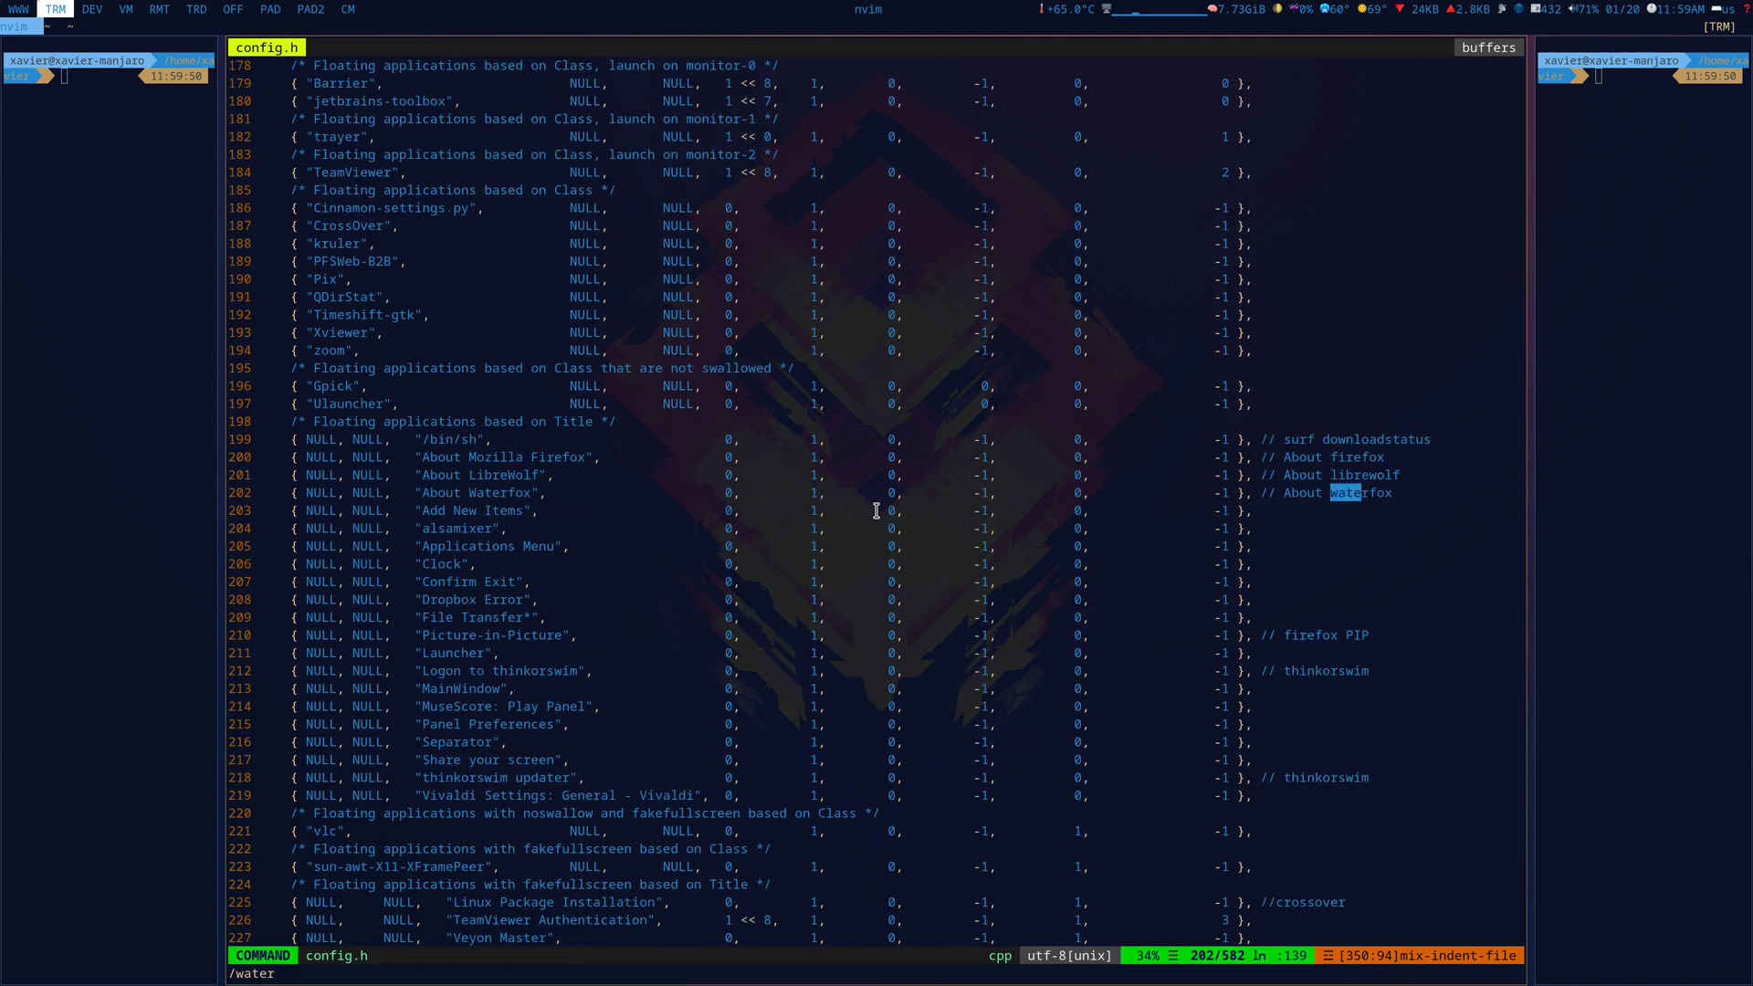
{"action": "type", "text": "fox"}
{"action": "key", "text": "Return"}
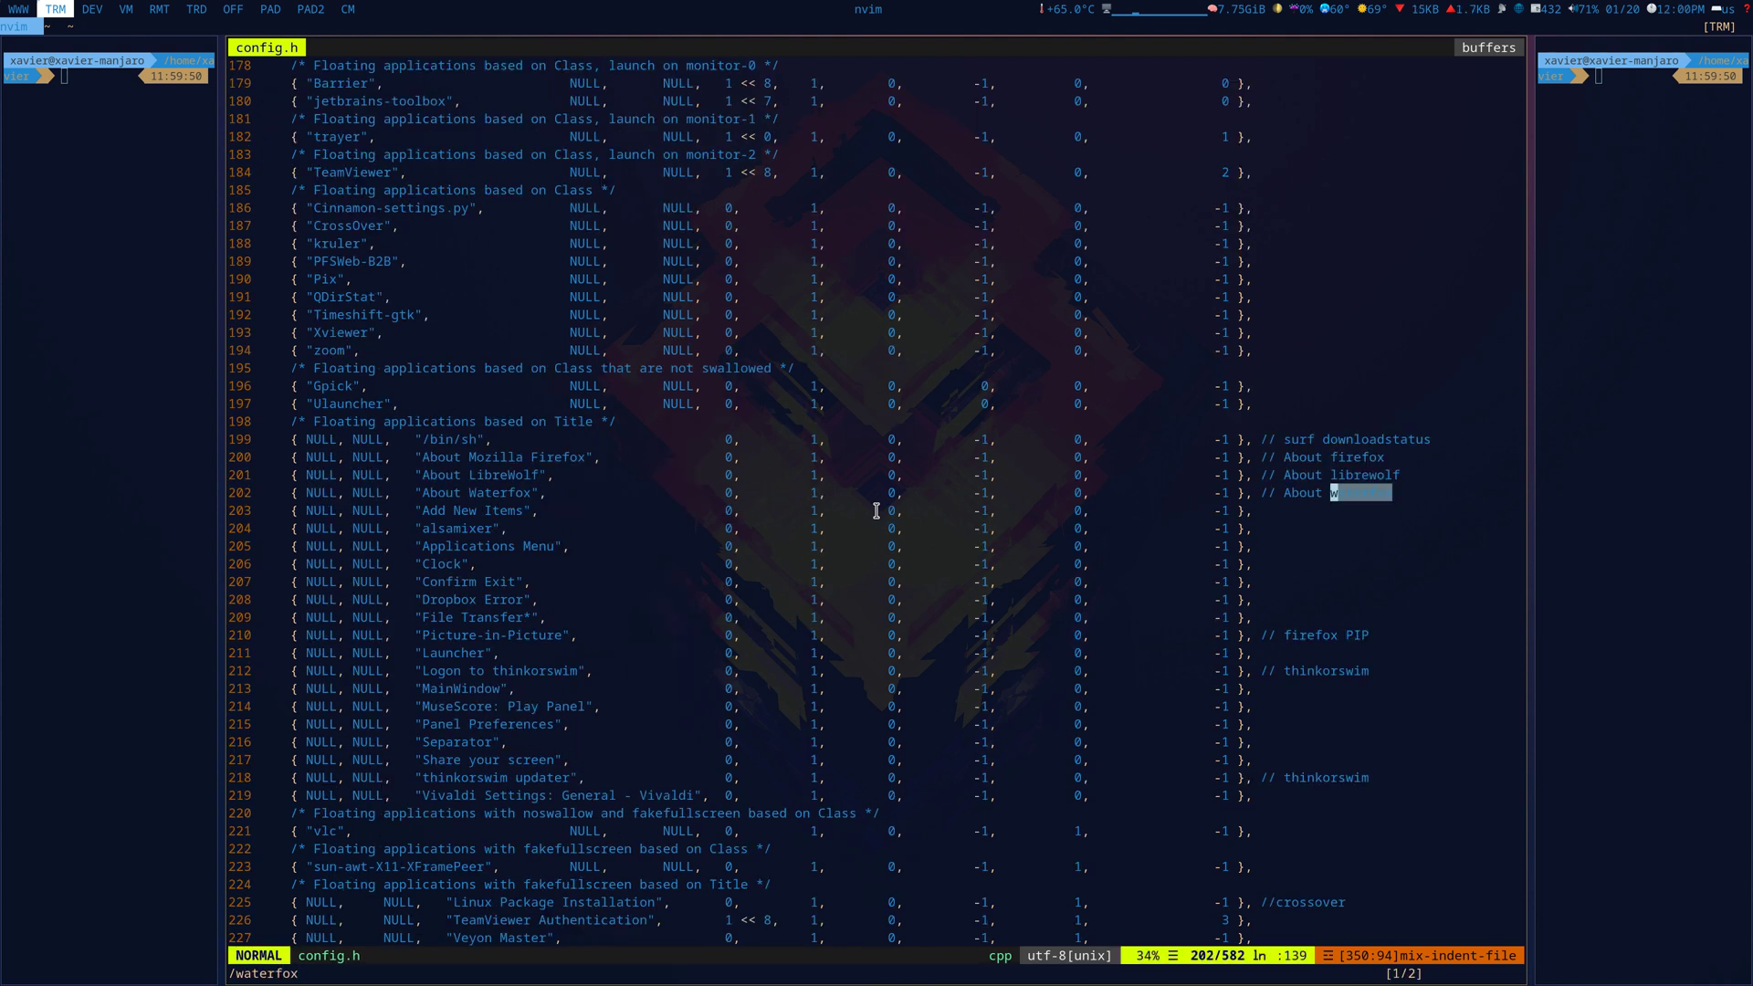
{"action": "key", "text": "h"}
{"action": "key", "text": "h"}
{"action": "key", "text": "h"}
{"action": "key", "text": "h"}
{"action": "key", "text": "h"}
{"action": "key", "text": "h"}
{"action": "key", "text": "h"}
{"action": "key", "text": "0"}
{"action": "key", "text": "w"}
{"action": "key", "text": "w"}
{"action": "key", "text": "w"}
{"action": "key", "text": "w"}
{"action": "key", "text": "w"}
{"action": "key", "text": "w"}
{"action": "key", "text": "w"}
{"action": "key", "text": "l"}
{"action": "key", "text": "l"}
{"action": "key", "text": "l"}
{"action": "key", "text": "l"}
{"action": "key", "text": "l"}
{"action": "key", "text": "l"}
{"action": "key", "text": "l"}
{"action": "key", "text": "l"}
{"action": "key", "text": "l"}
{"action": "key", "text": "l"}
{"action": "key", "text": "l"}
{"action": "key", "text": "l"}
{"action": "key", "text": "l"}
{"action": "key", "text": "l"}
{"action": "key", "text": "l"}
{"action": "key", "text": "slash"}
{"action": "type", "text": "waterfox"}
{"action": "key", "text": "Return"}
{"action": "key", "text": "slash"}
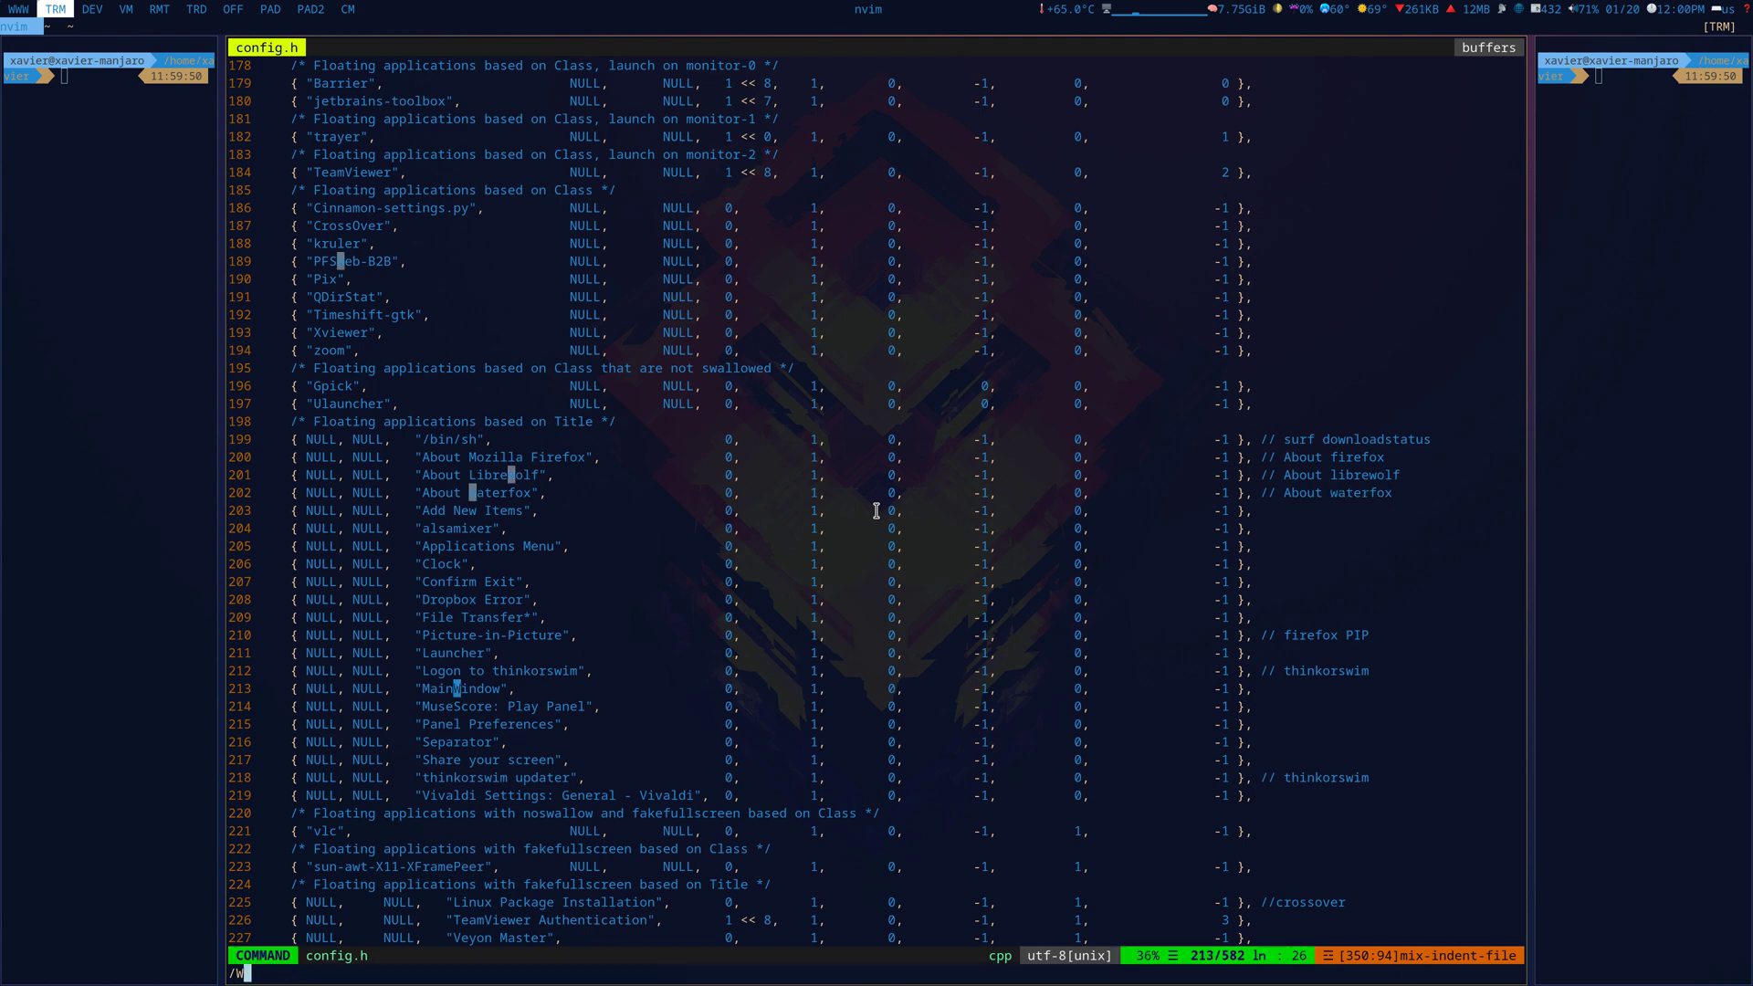
{"action": "type", "text": "Waterfox"}
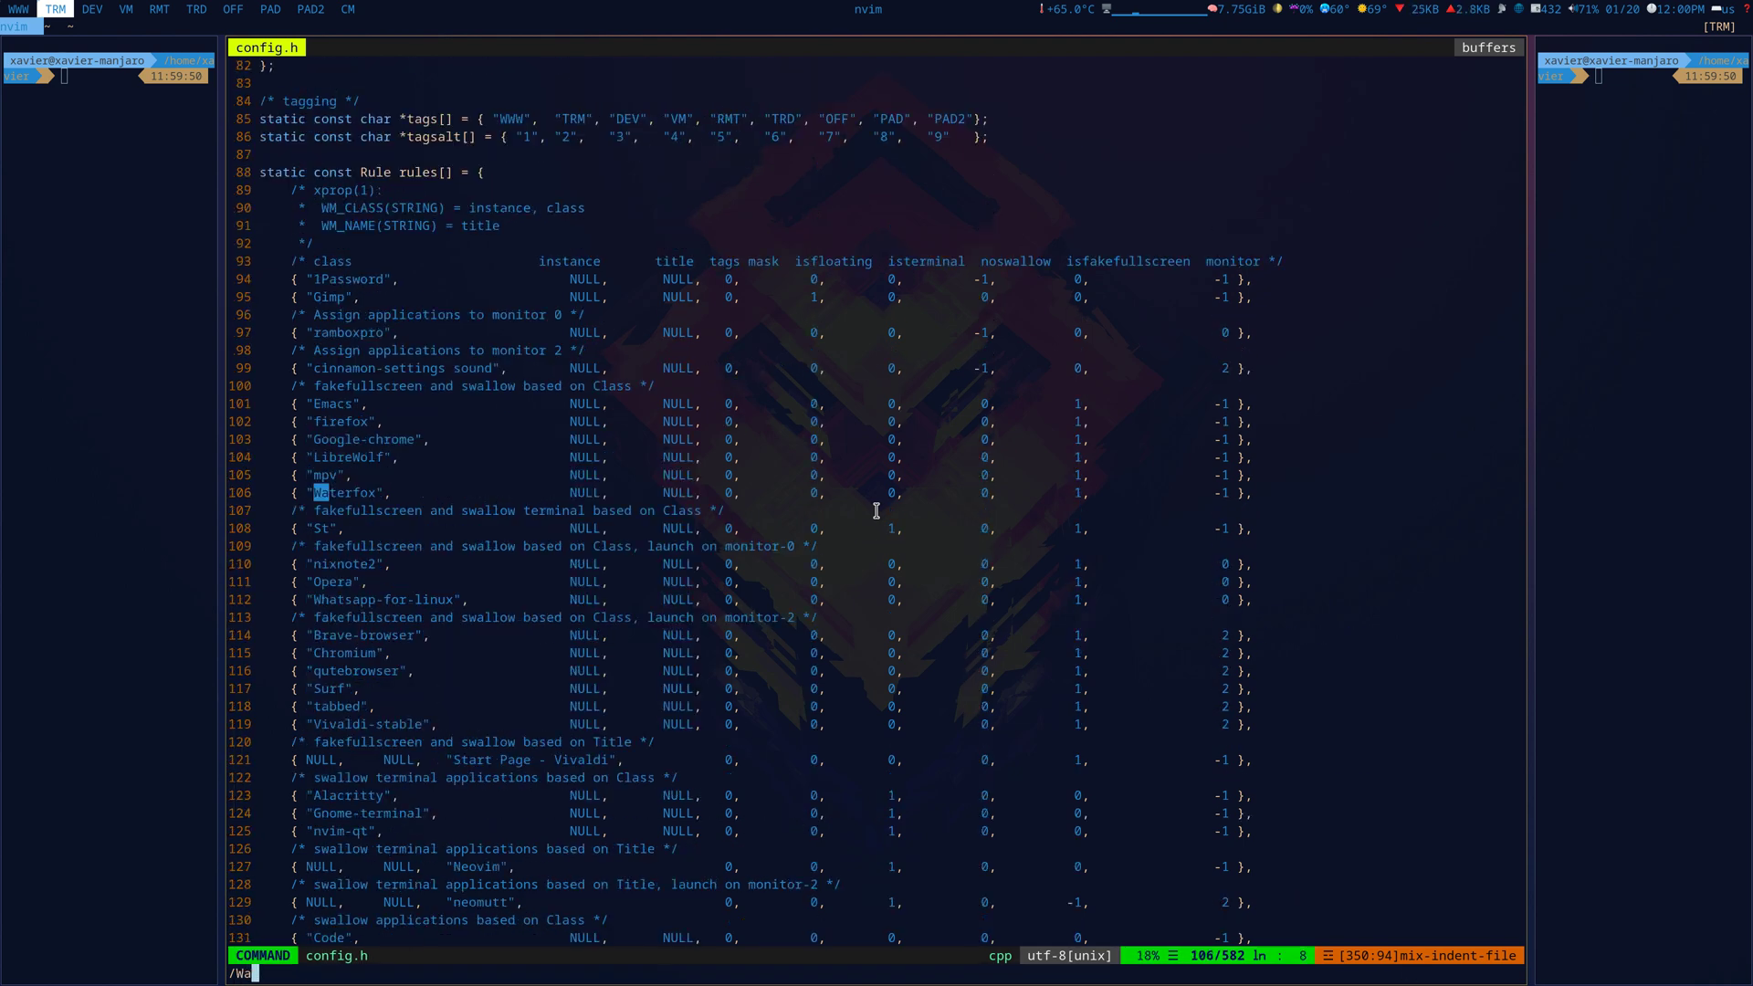
{"action": "key", "text": "Return"}
{"action": "key", "text": "l"}
{"action": "key", "text": "l"}
{"action": "key", "text": "l"}
{"action": "key", "text": "l"}
{"action": "key", "text": "l"}
{"action": "key", "text": "l"}
{"action": "key", "text": "l"}
{"action": "key", "text": "l"}
{"action": "key", "text": "l"}
{"action": "key", "text": "l"}
{"action": "key", "text": "l"}
{"action": "key", "text": "l"}
{"action": "key", "text": "l"}
{"action": "key", "text": "l"}
{"action": "key", "text": "l"}
{"action": "key", "text": "l"}
{"action": "key", "text": "l"}
{"action": "key", "text": "l"}
{"action": "key", "text": "l"}
{"action": "key", "text": "l"}
{"action": "key", "text": "l"}
{"action": "key", "text": "l"}
{"action": "key", "text": "l"}
{"action": "key", "text": "l"}
{"action": "key", "text": "l"}
{"action": "key", "text": "l"}
{"action": "key", "text": "l"}
{"action": "key", "text": "l"}
{"action": "key", "text": "l"}
{"action": "key", "text": "l"}
{"action": "key", "text": "l"}
{"action": "key", "text": "l"}
{"action": "key", "text": "l"}
{"action": "key", "text": "l"}
{"action": "key", "text": "l"}
{"action": "key", "text": "l"}
{"action": "key", "text": "l"}
{"action": "key", "text": "l"}
{"action": "key", "text": "l"}
{"action": "key", "text": "l"}
{"action": "key", "text": "l"}
{"action": "key", "text": "l"}
{"action": "key", "text": "l"}
{"action": "key", "text": "k"}
{"action": "key", "text": "k"}
{"action": "key", "text": "k"}
{"action": "key", "text": "k"}
{"action": "key", "text": "k"}
{"action": "key", "text": "k"}
{"action": "key", "text": "k"}
{"action": "key", "text": "k"}
{"action": "key", "text": "k"}
{"action": "key", "text": "k"}
{"action": "key", "text": "k"}
{"action": "key", "text": "k"}
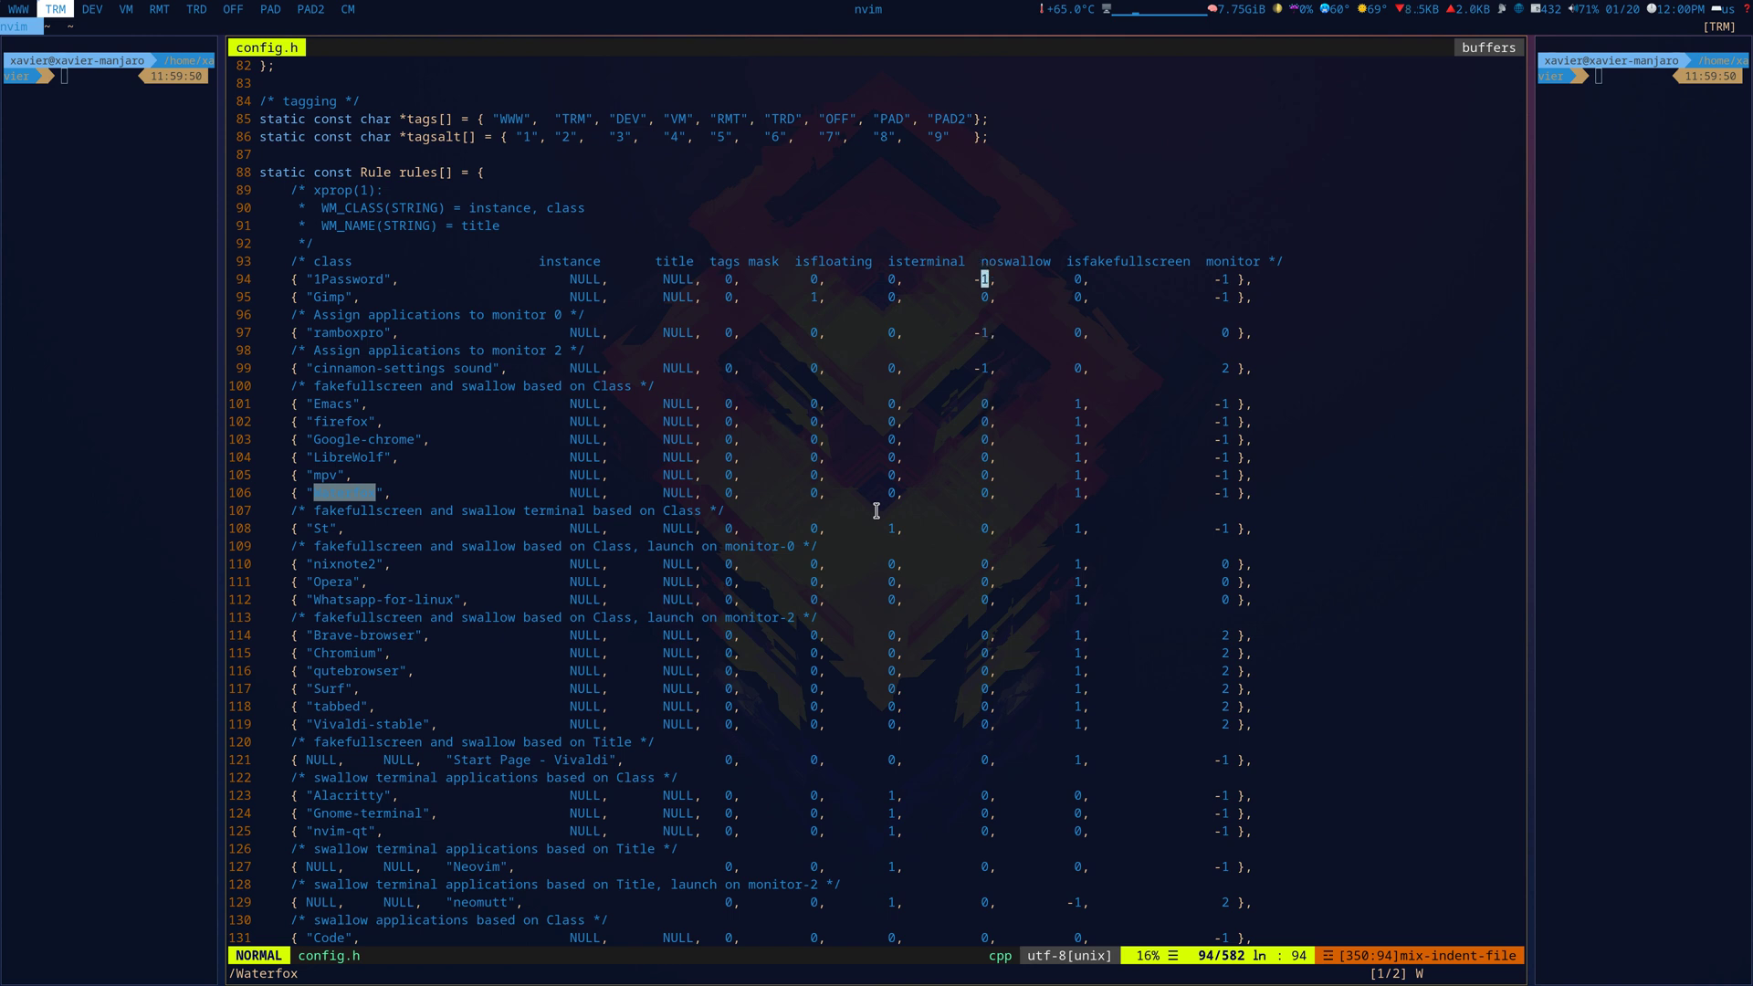
{"action": "key", "text": "j"}
{"action": "key", "text": "j"}
{"action": "key", "text": "j"}
{"action": "key", "text": "j"}
{"action": "key", "text": "j"}
{"action": "key", "text": "j"}
{"action": "key", "text": "j"}
{"action": "key", "text": "j"}
{"action": "key", "text": "j"}
{"action": "key", "text": "j"}
{"action": "key", "text": "j"}
{"action": "key", "text": "j"}
{"action": "key", "text": "j"}
{"action": "key", "text": "j"}
{"action": "key", "text": "j"}
{"action": "key", "text": "j"}
{"action": "key", "text": "j"}
{"action": "key", "text": "k"}
{"action": "key", "text": "k"}
{"action": "key", "text": "k"}
{"action": "key", "text": "k"}
{"action": "key", "text": "k"}
- Quit nvim, clear the terminal, and launch Waterfox with the waterfox-g3 command
{"action": "type", "text": ":q"}
{"action": "key", "text": "Return"}
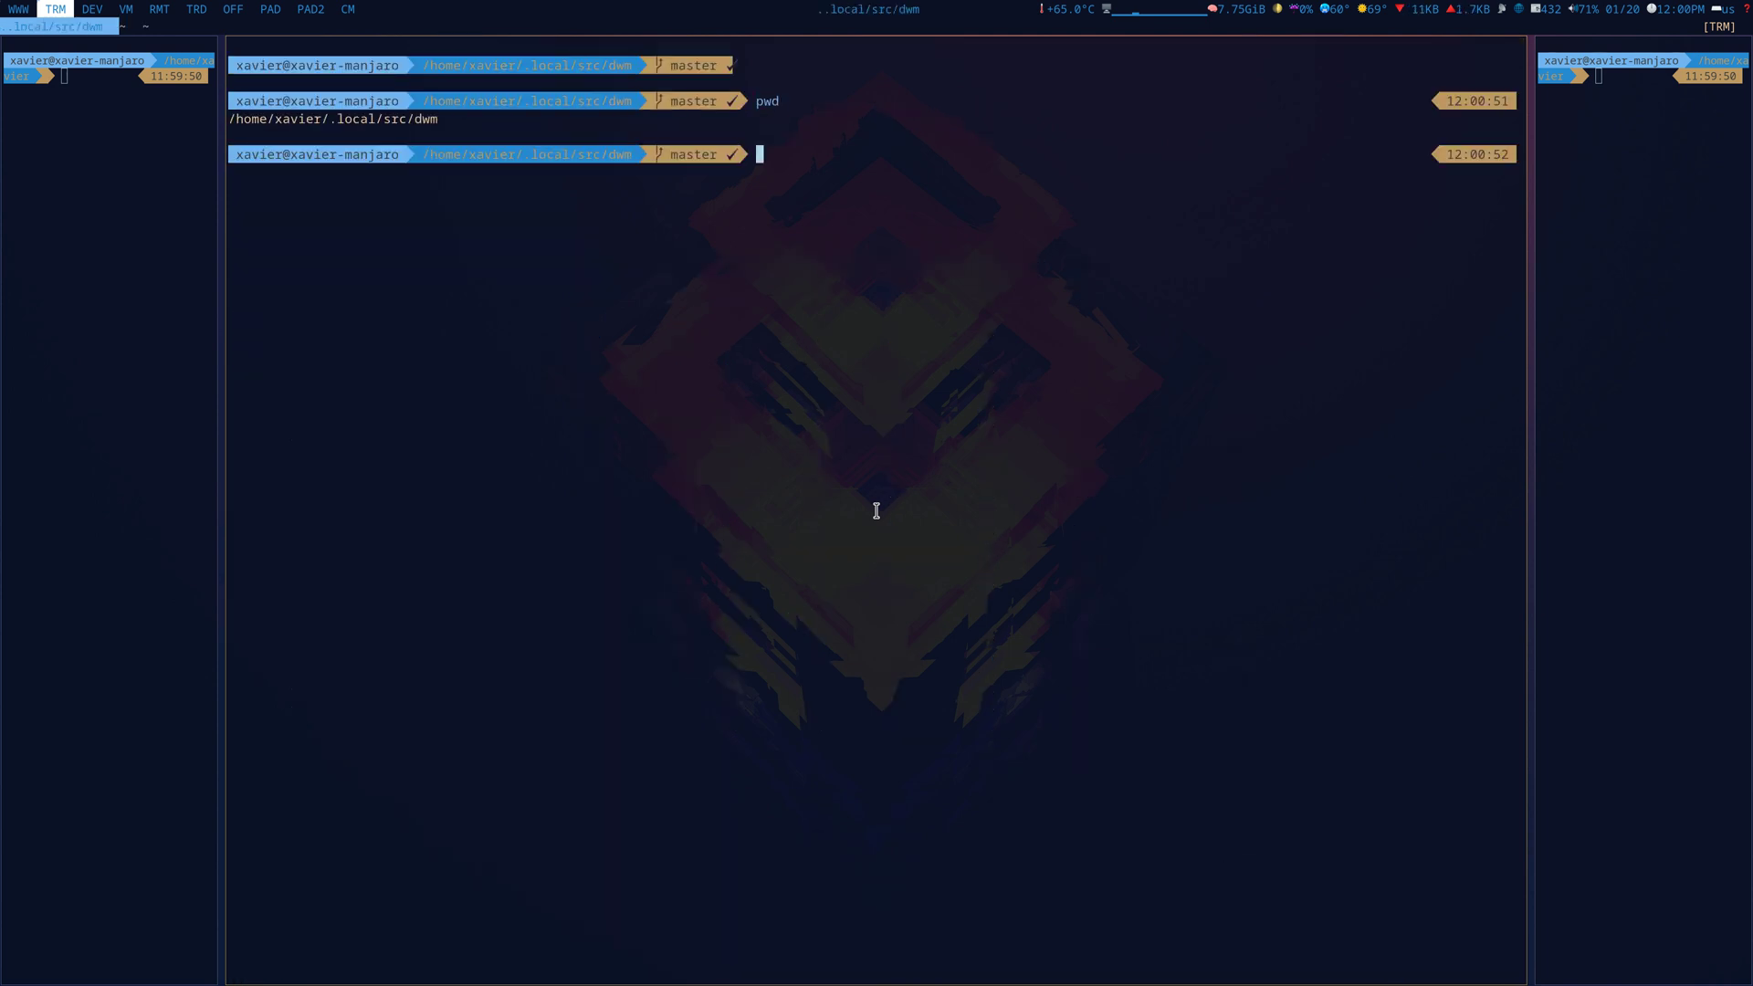
{"action": "type", "text": "lear"}
{"action": "key", "text": "Return"}
{"action": "type", "text": "waterfox-g3"}
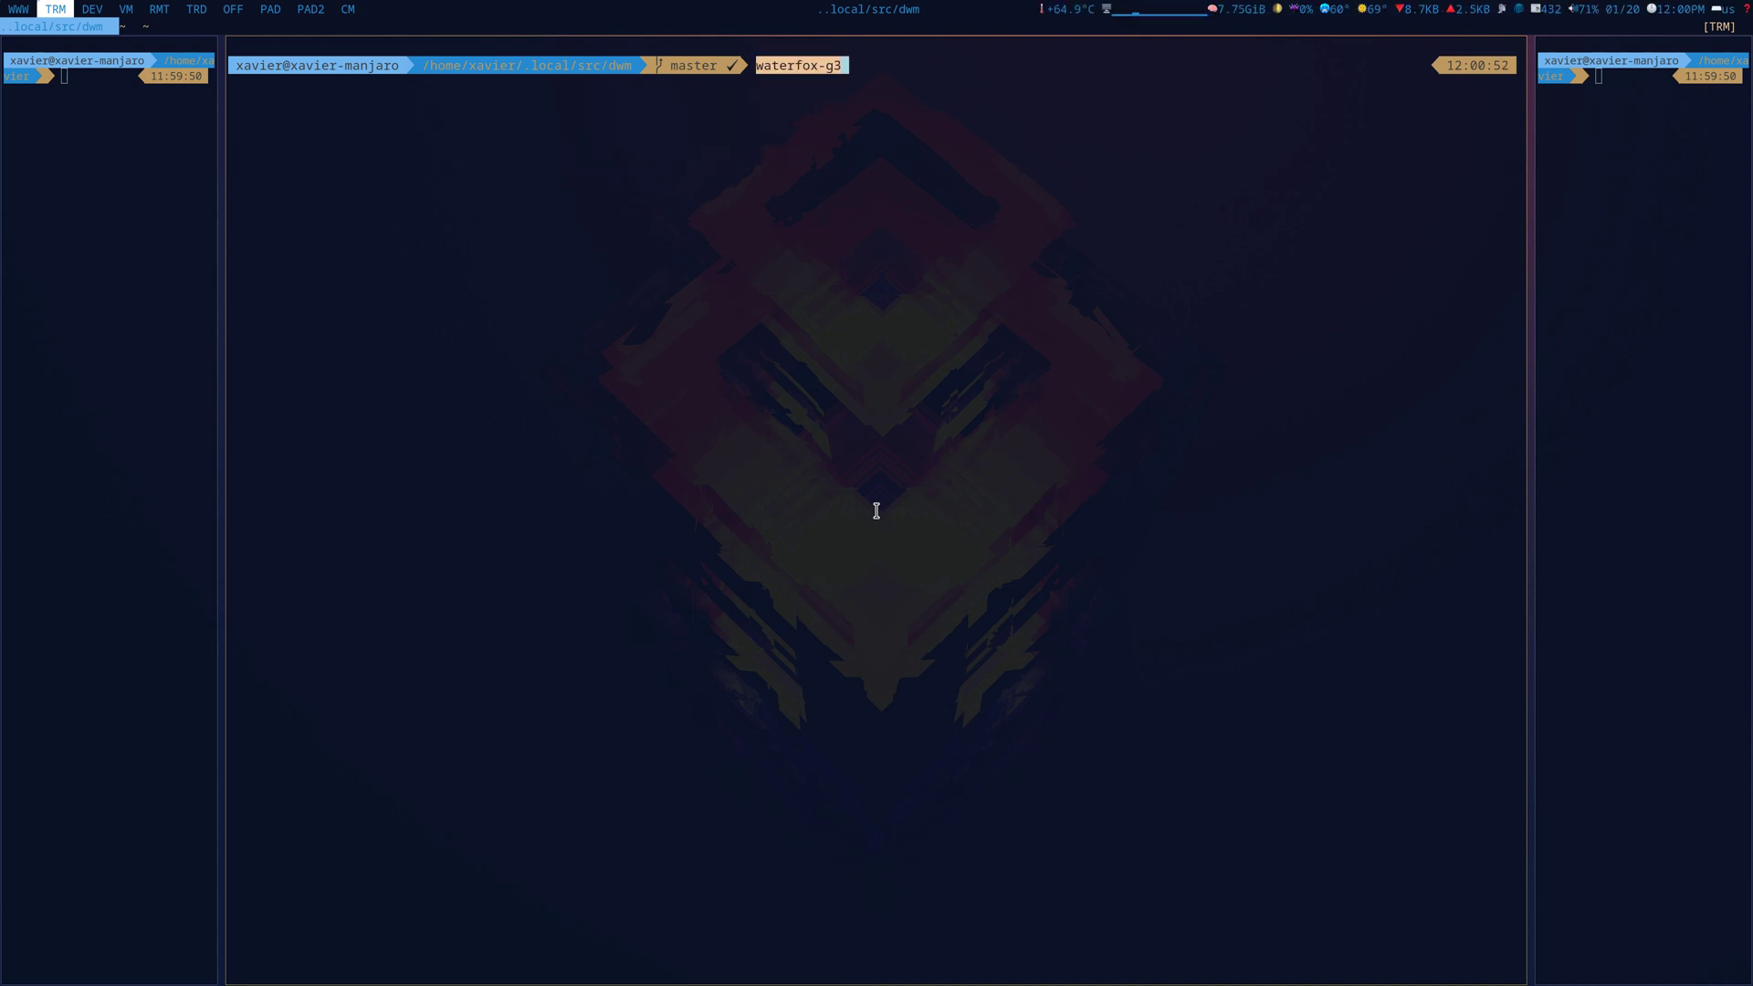
{"action": "key", "text": "Return"}
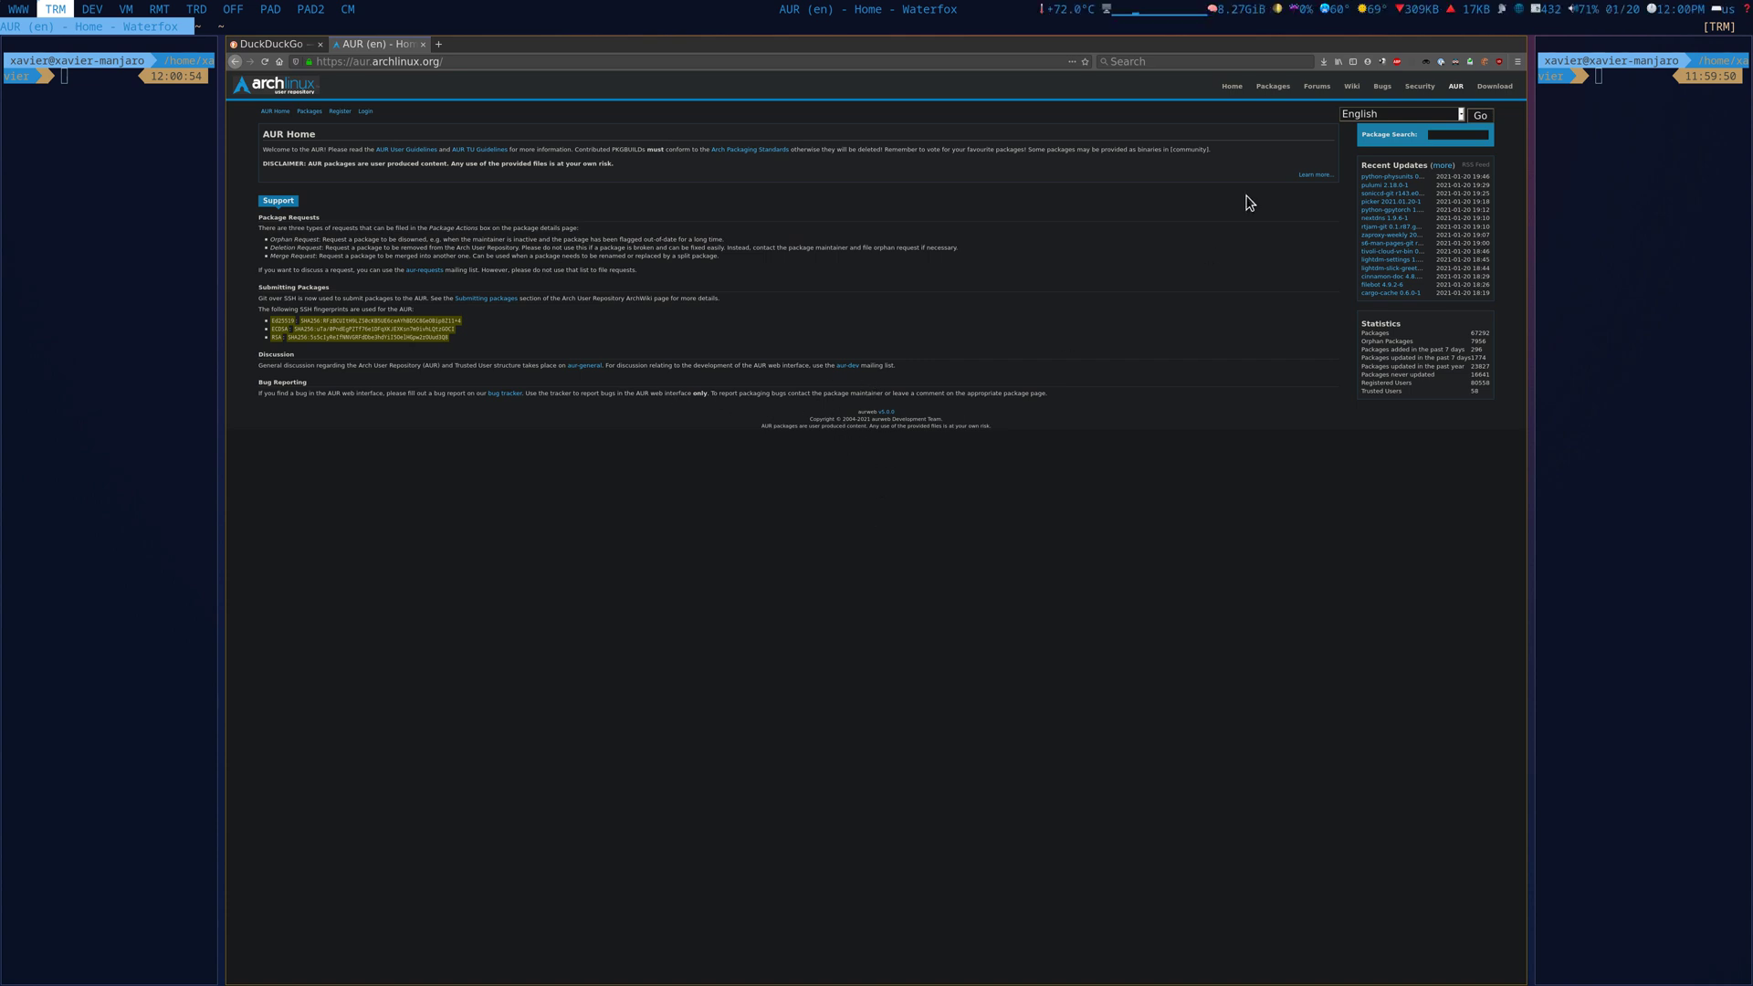
{"action": "left_click", "coordinate": [1517, 61]}
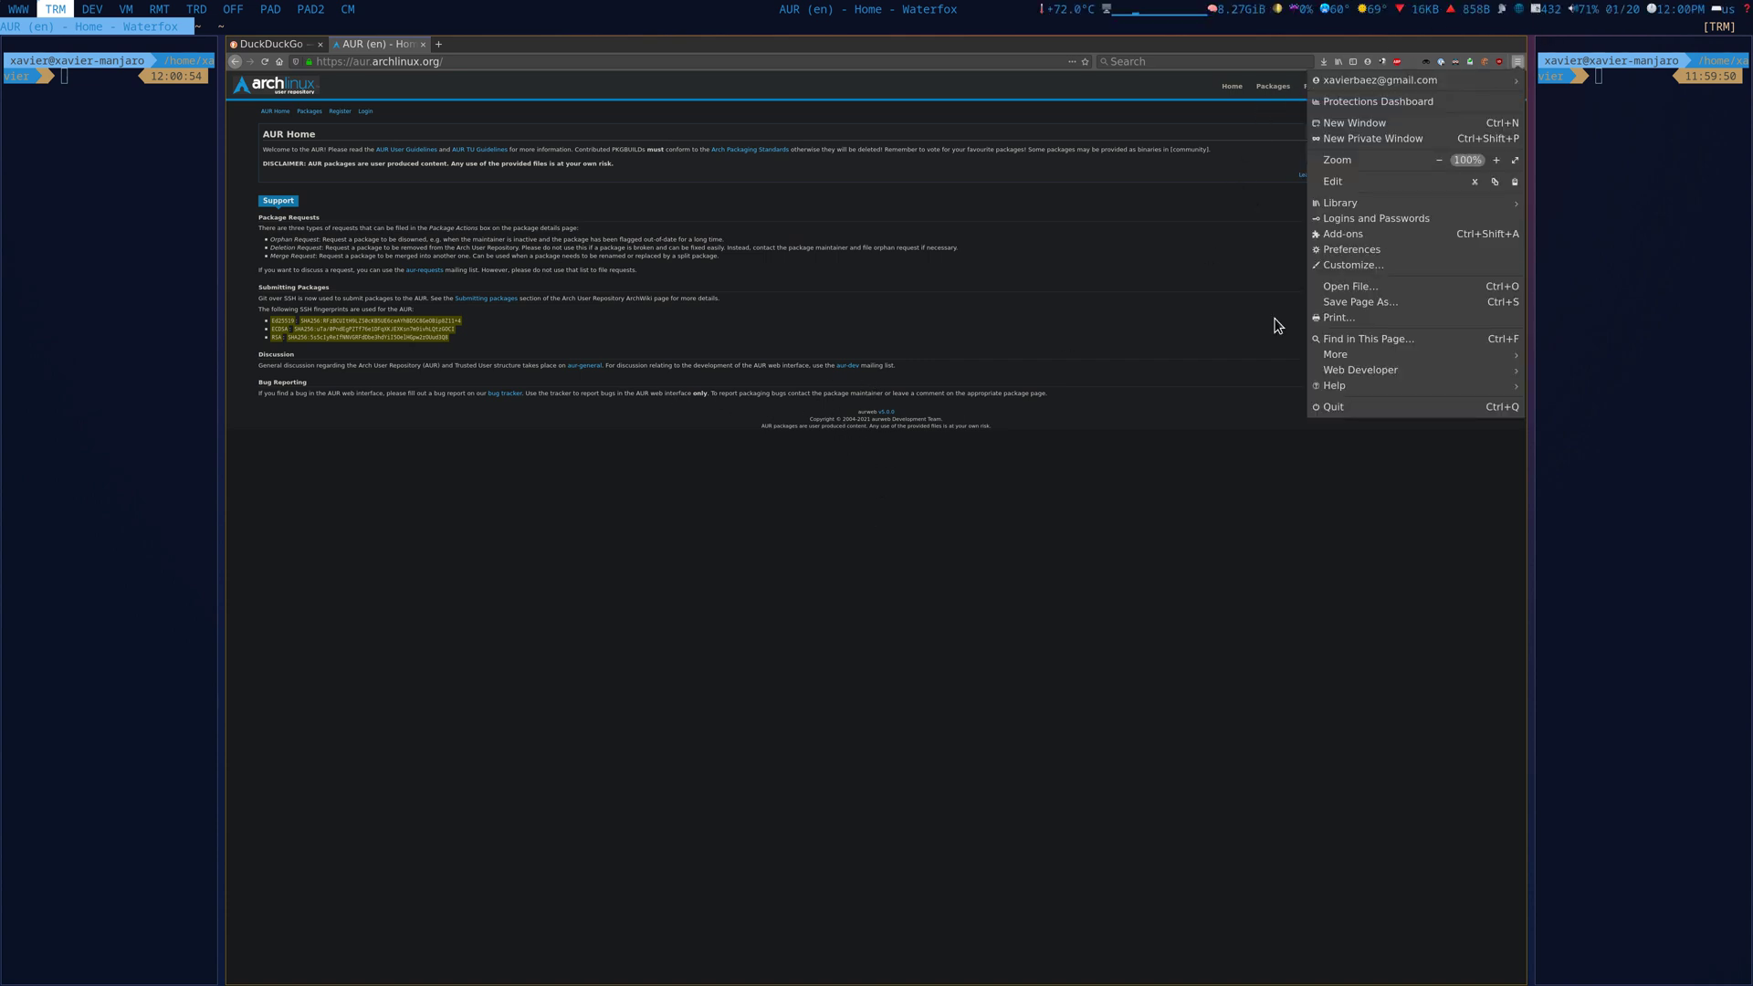
{"action": "left_click", "coordinate": [1350, 386]}
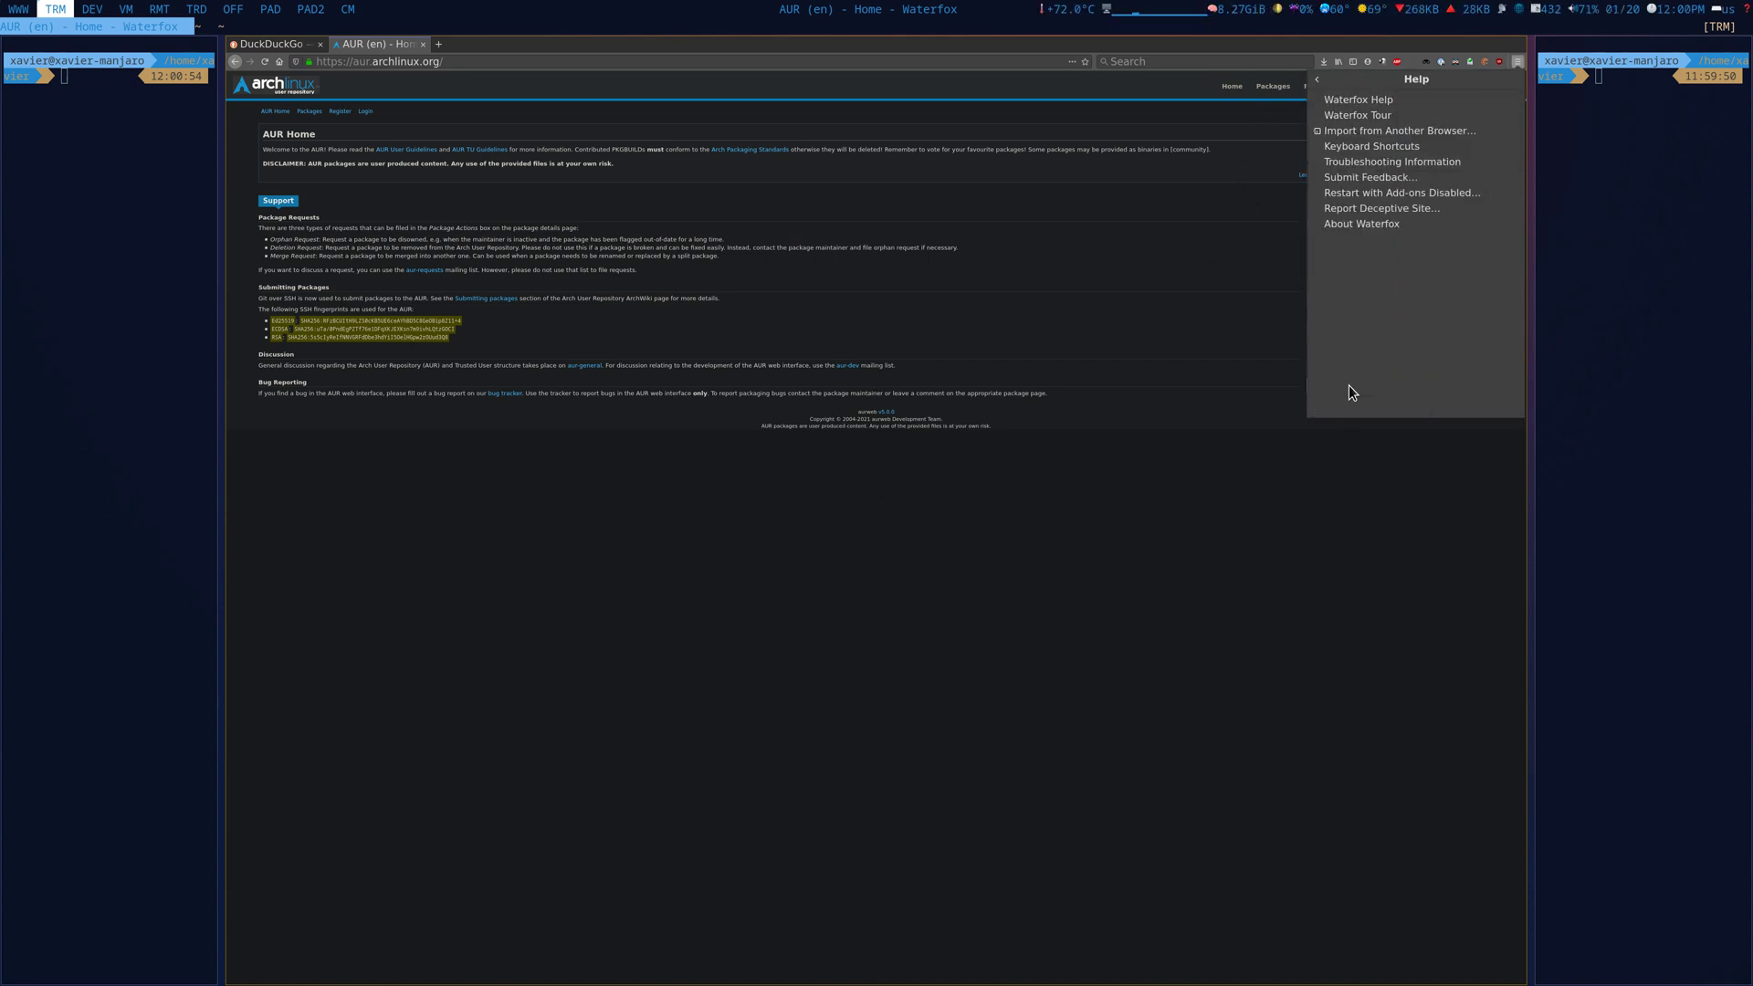
{"action": "left_click", "coordinate": [1390, 227]}
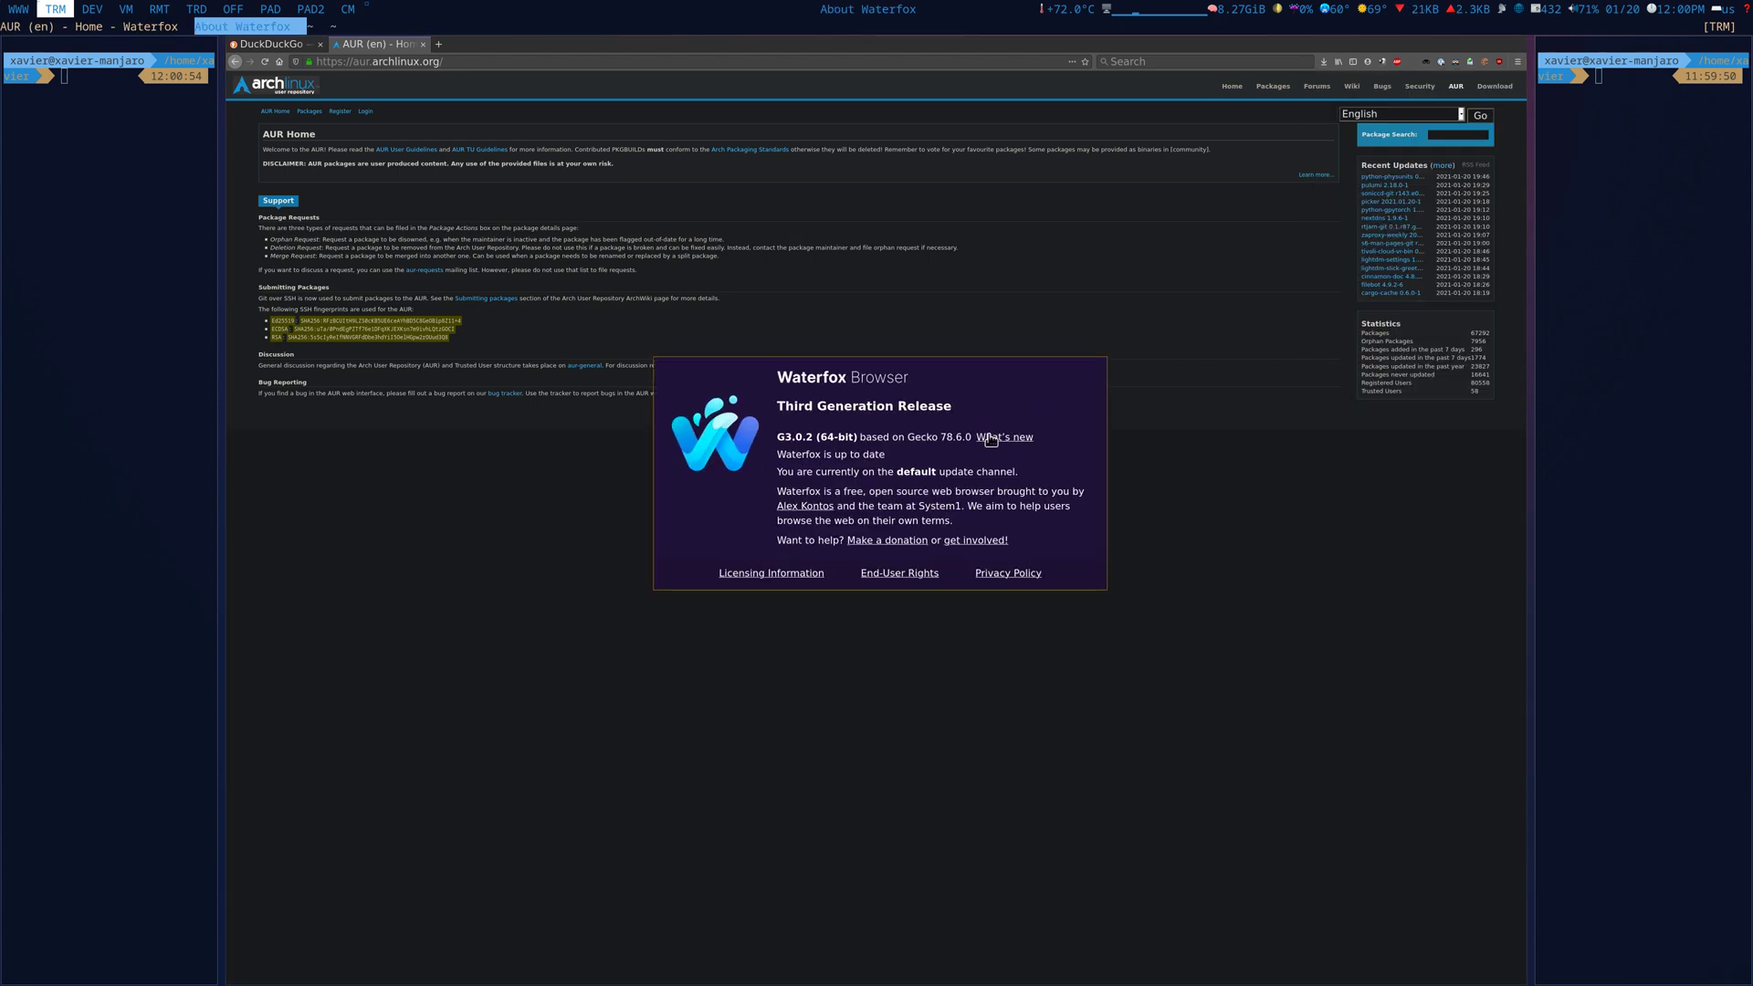
{"action": "key", "text": "Escape"}
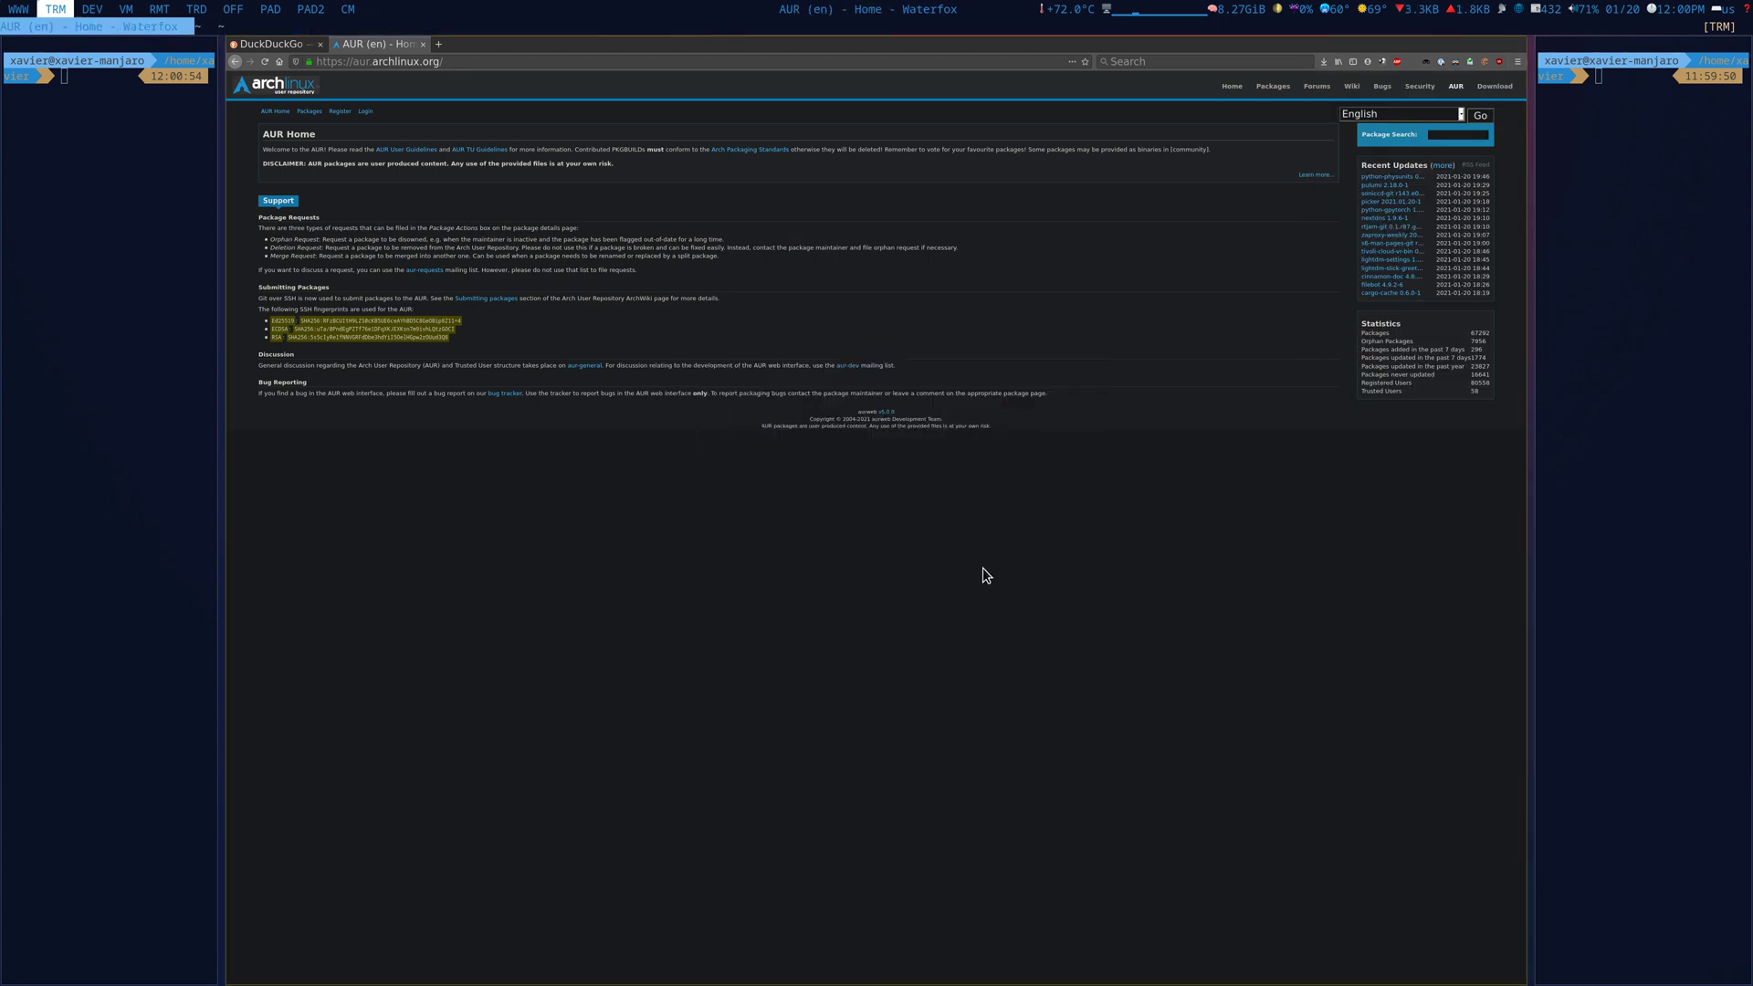
{"action": "key", "text": "ctrl+t"}
{"action": "type", "text": "www.f"}
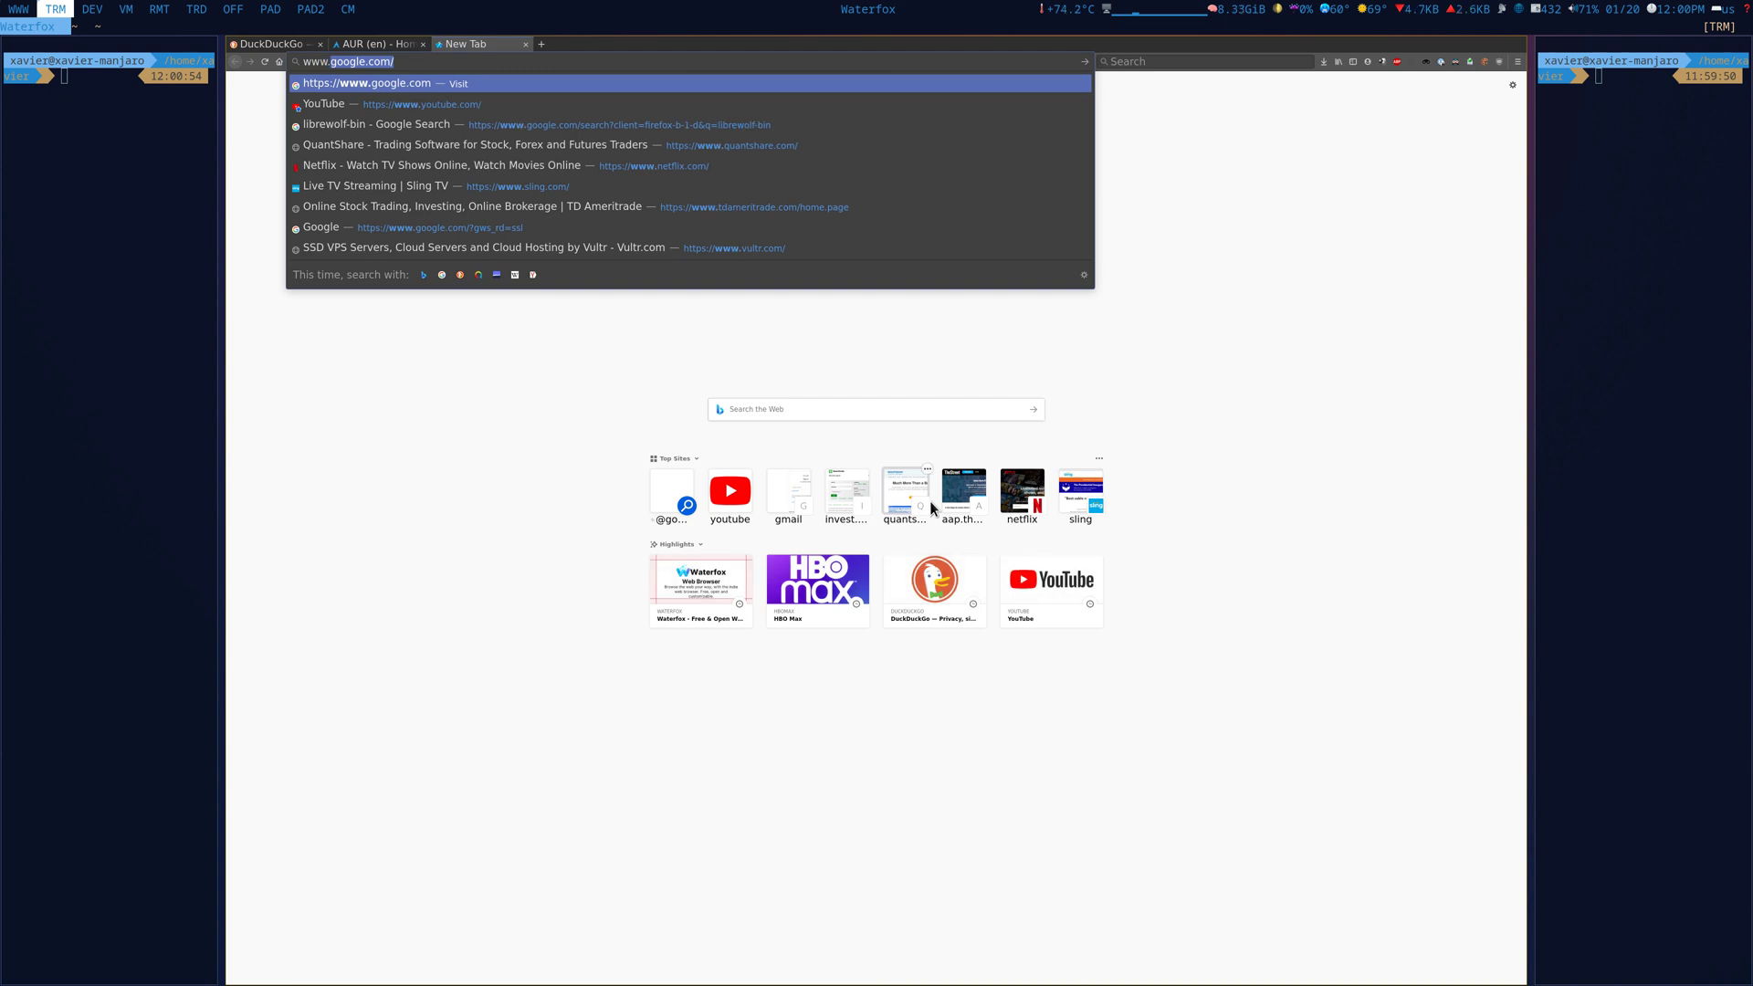
{"action": "key", "text": "BackSpace"}
{"action": "key", "text": "BackSpace"}
{"action": "type", "text": "youtub"}
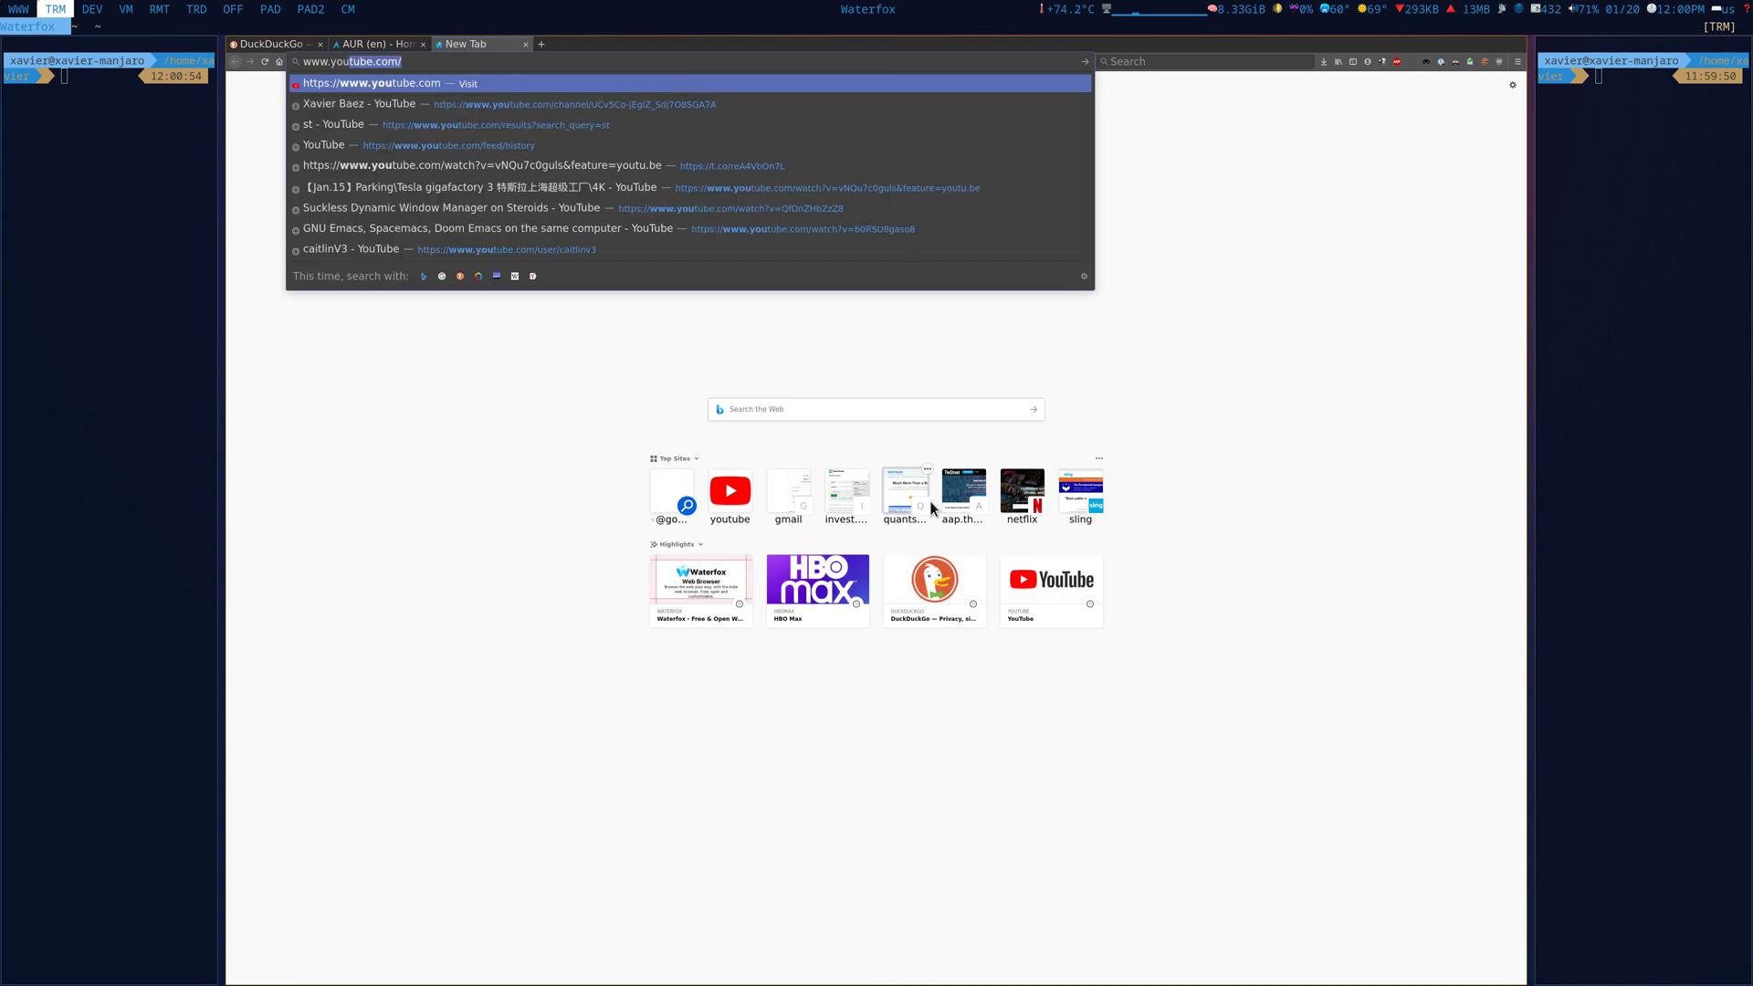
{"action": "key", "text": "Return"}
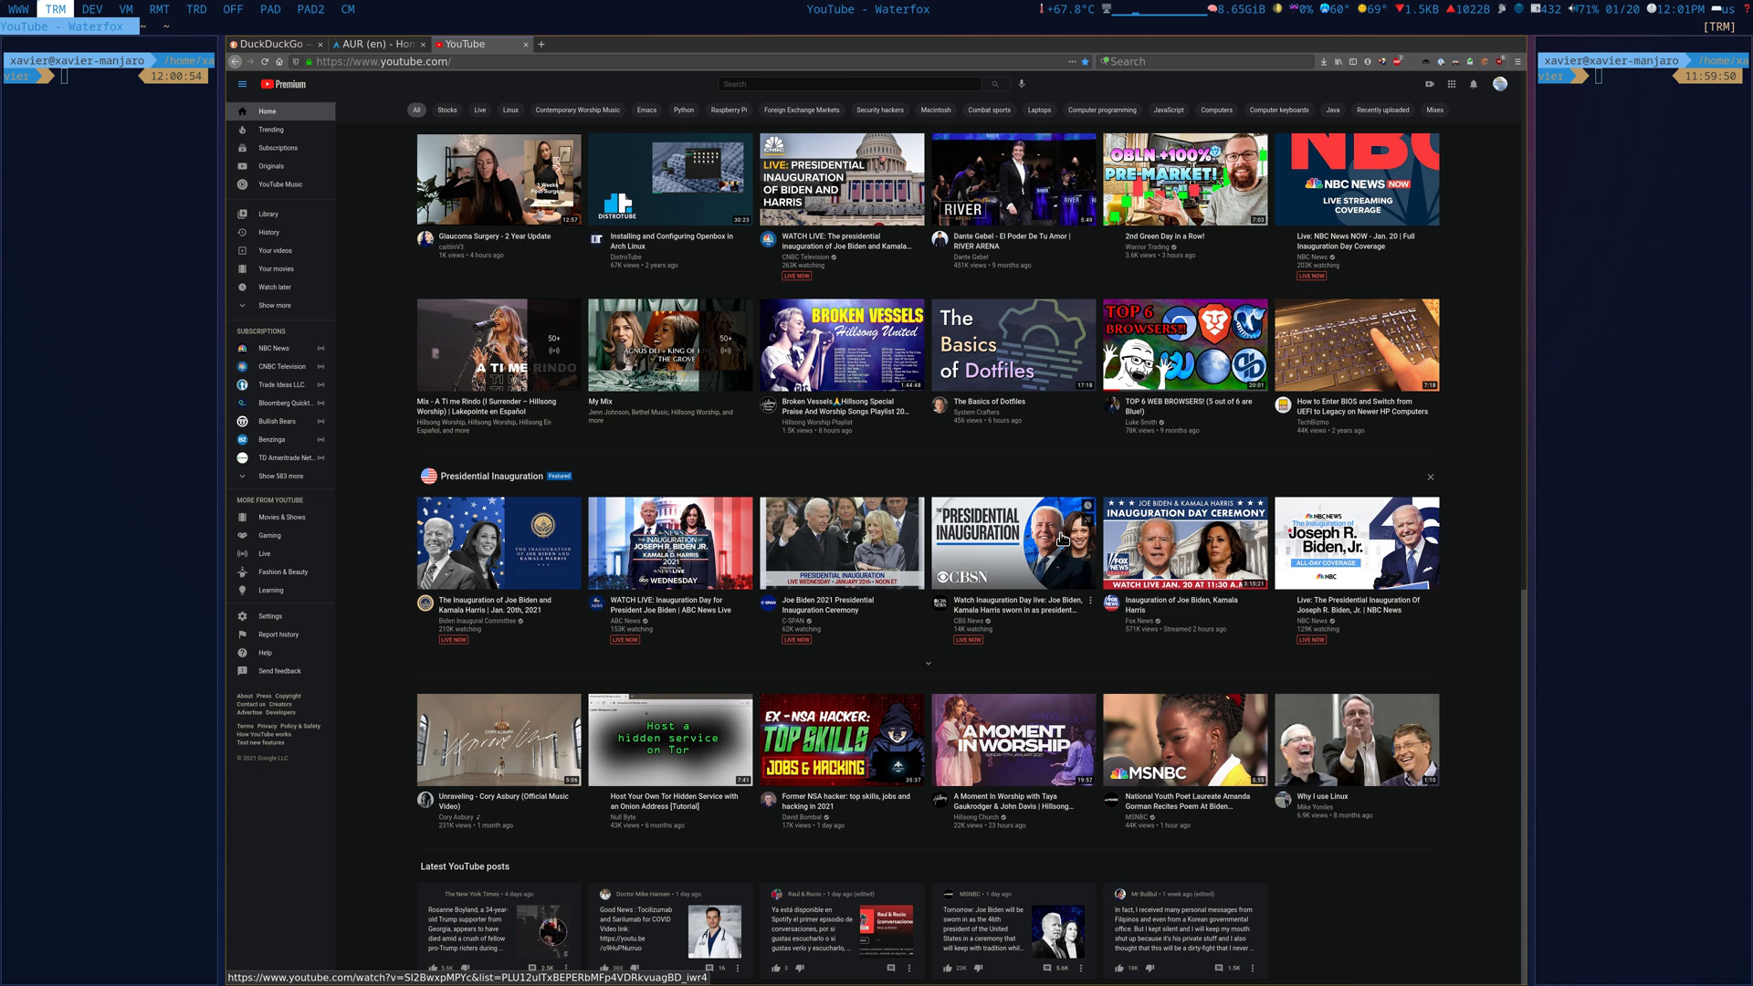
- Toggle F11 fullscreen on and off twice, then close the Waterfox window
{"action": "key", "text": "F11"}
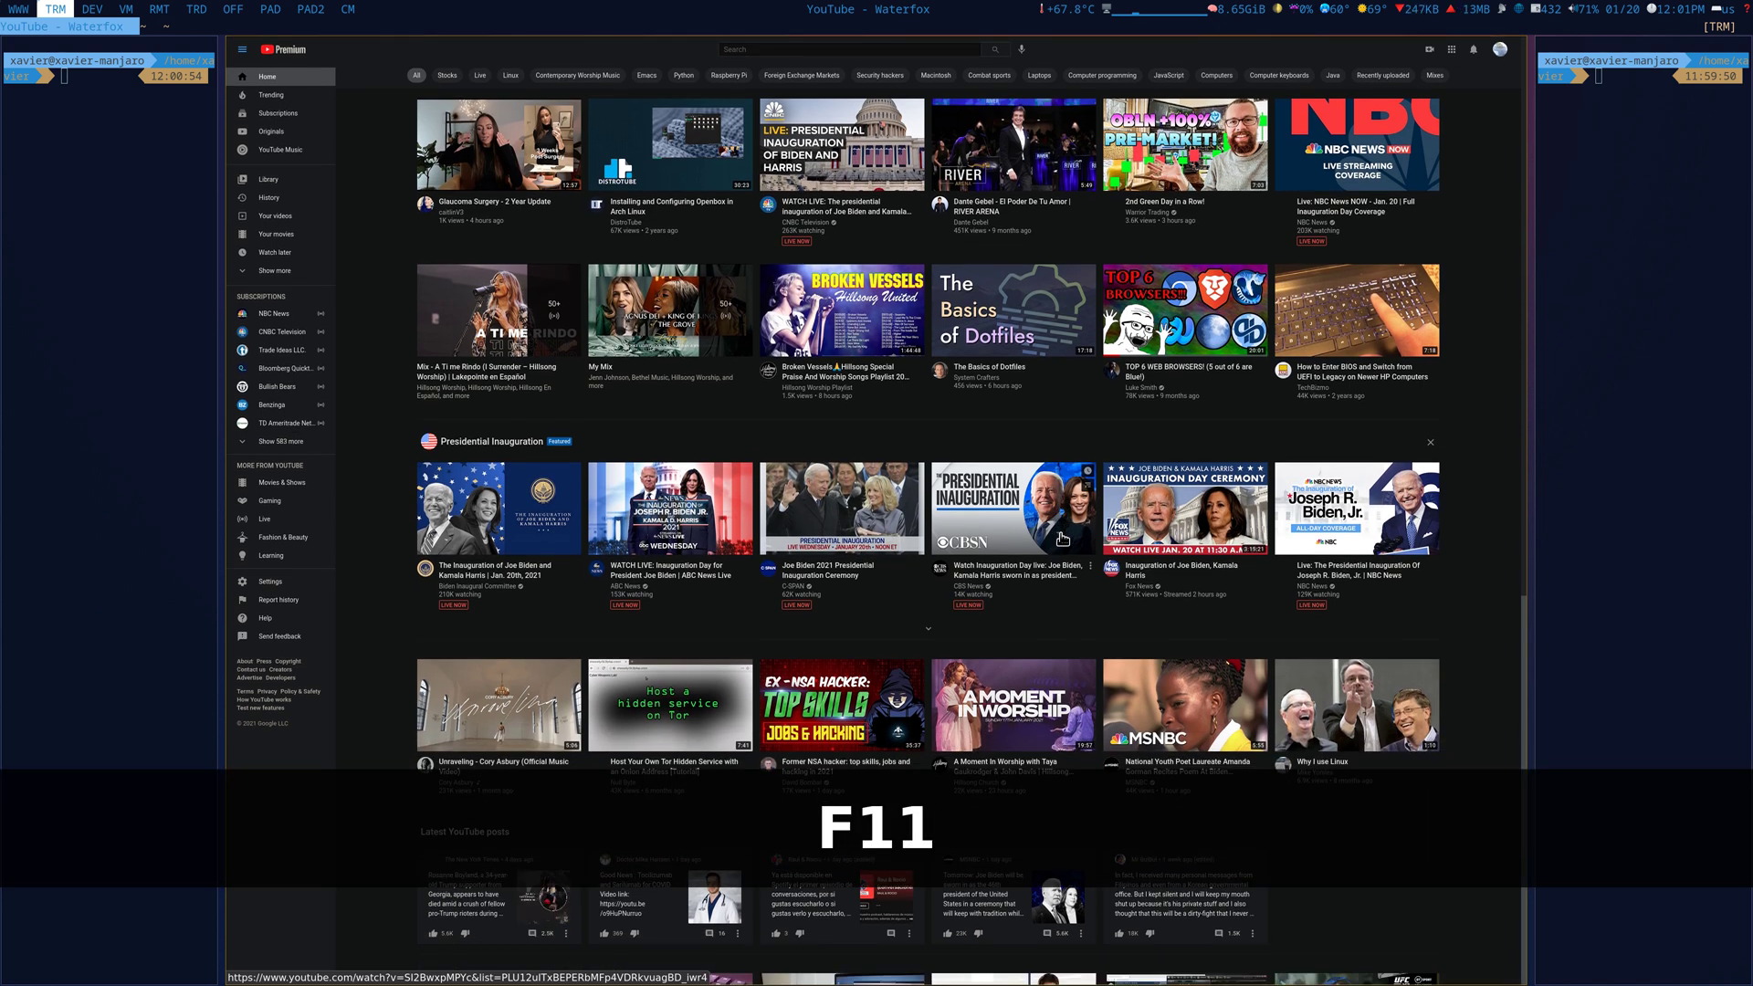
{"action": "key", "text": "F11"}
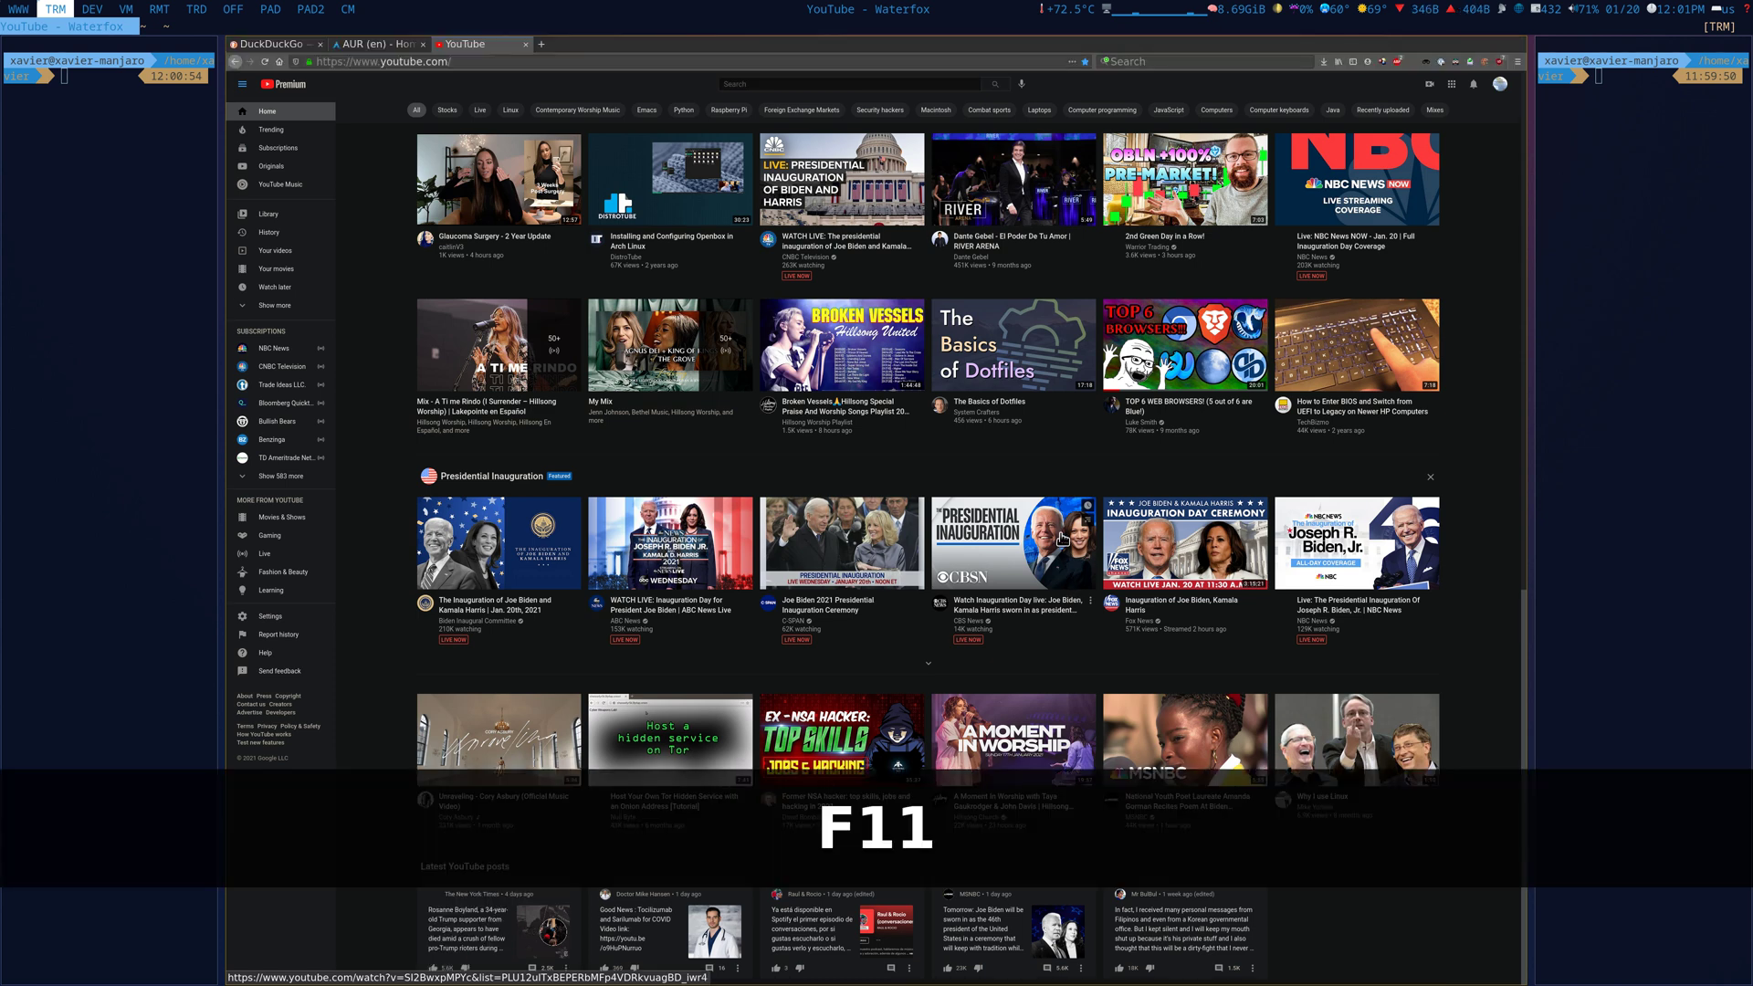
{"action": "key", "text": "F11"}
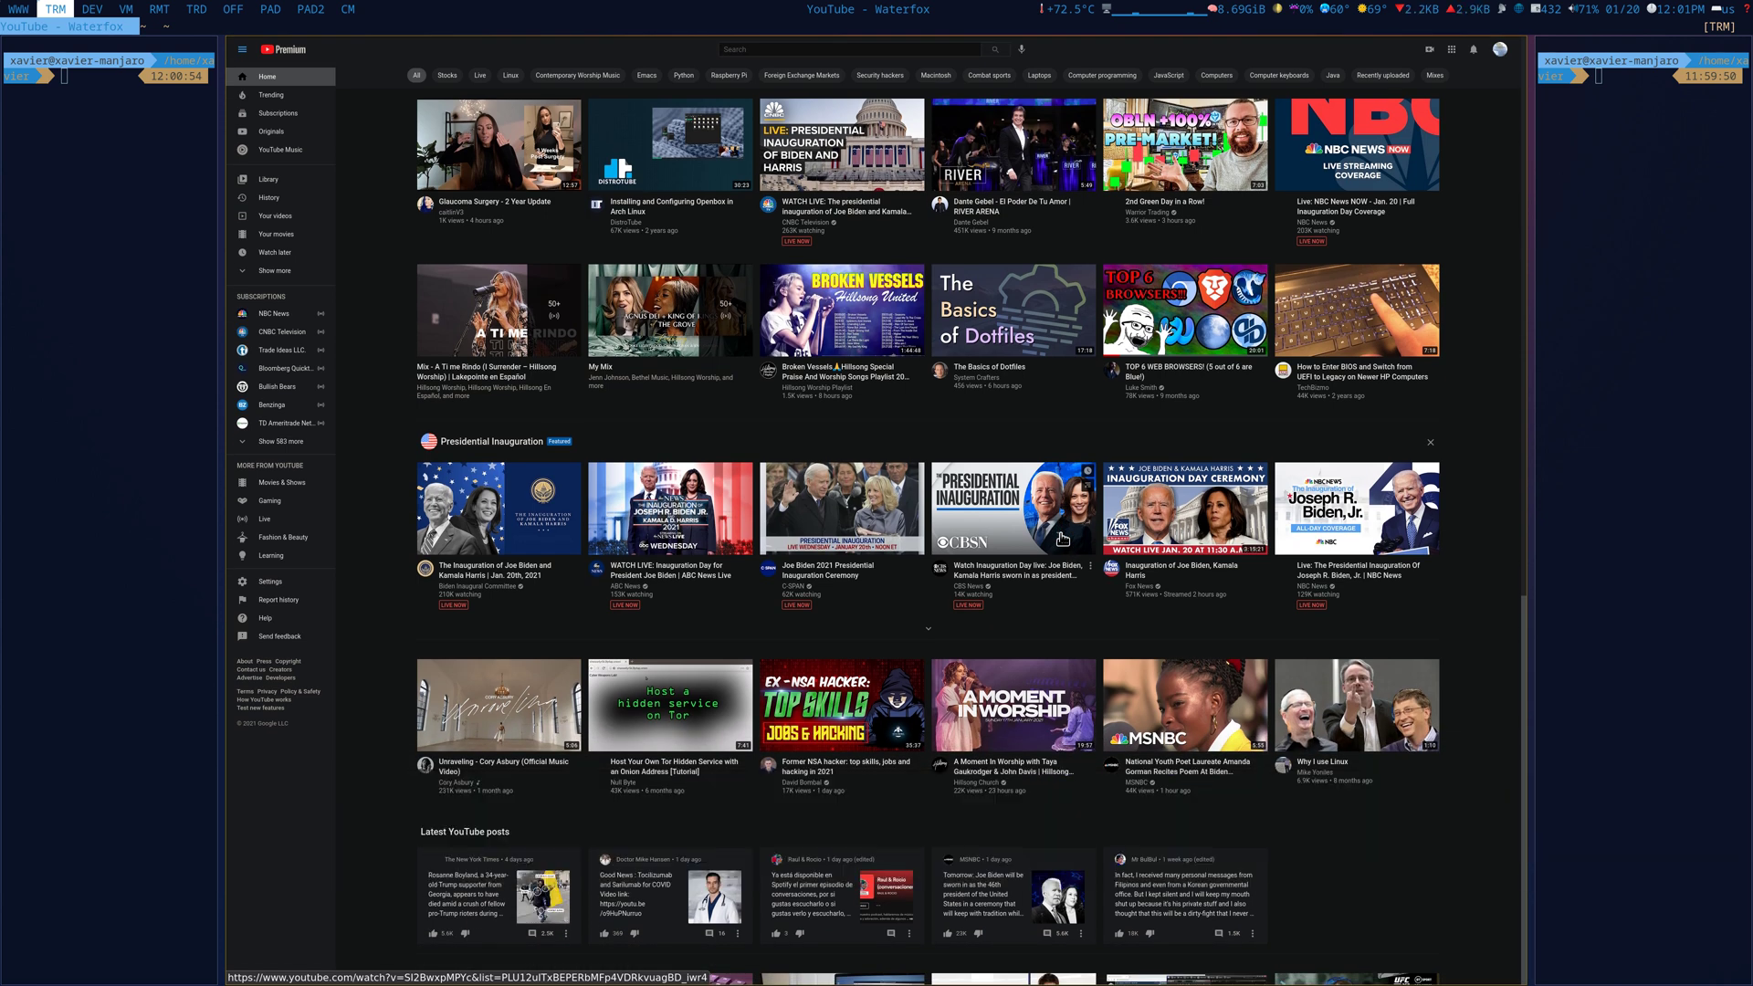
{"action": "key", "text": "F11"}
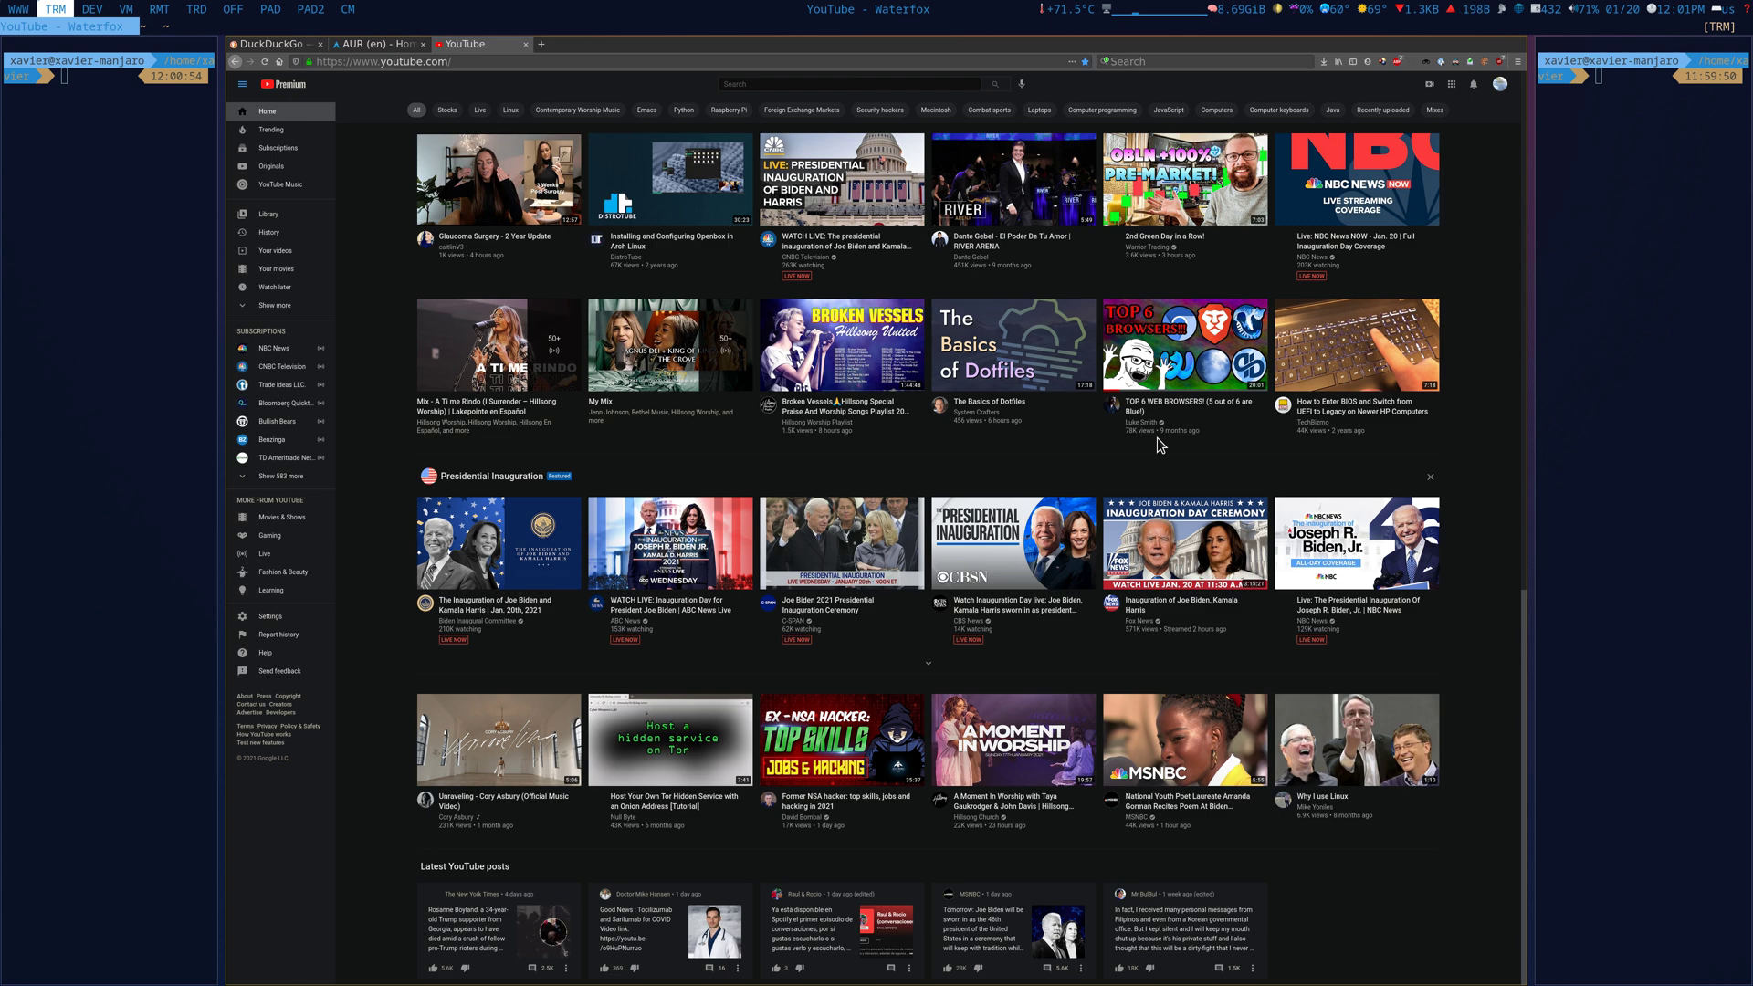
{"action": "key", "text": "super+c"}
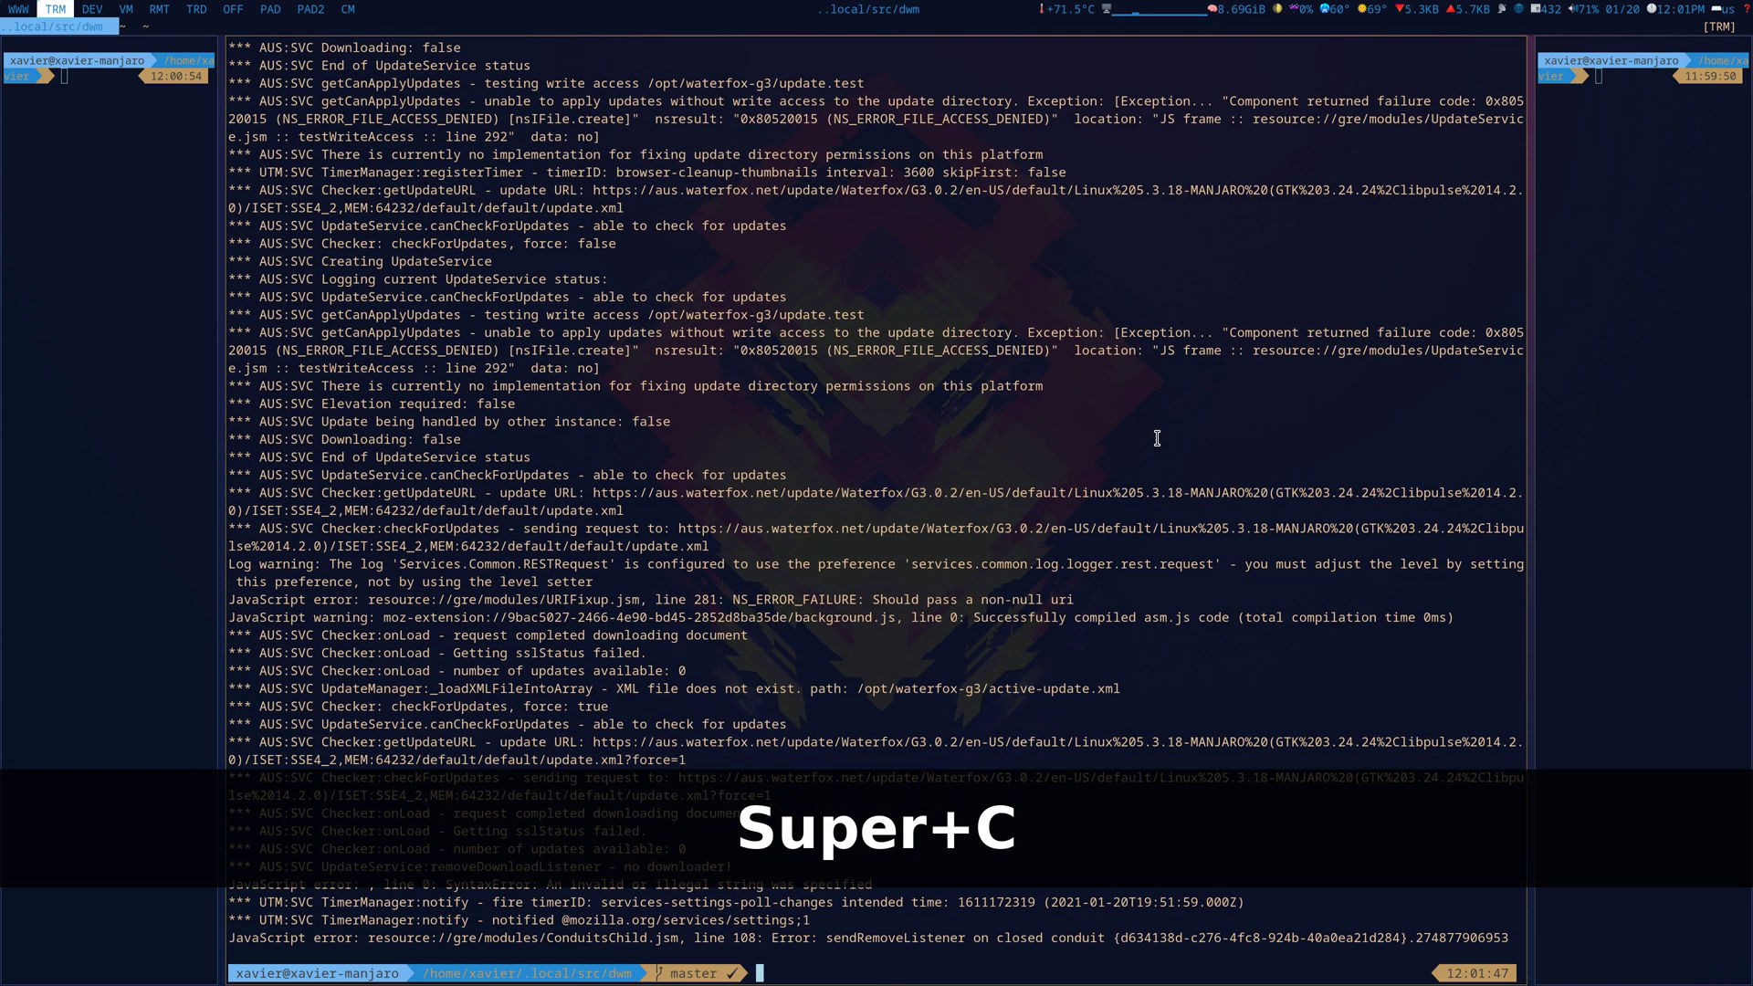
- Open a new Waterfox window and move it into the master tile
{"action": "key", "text": "super+w"}
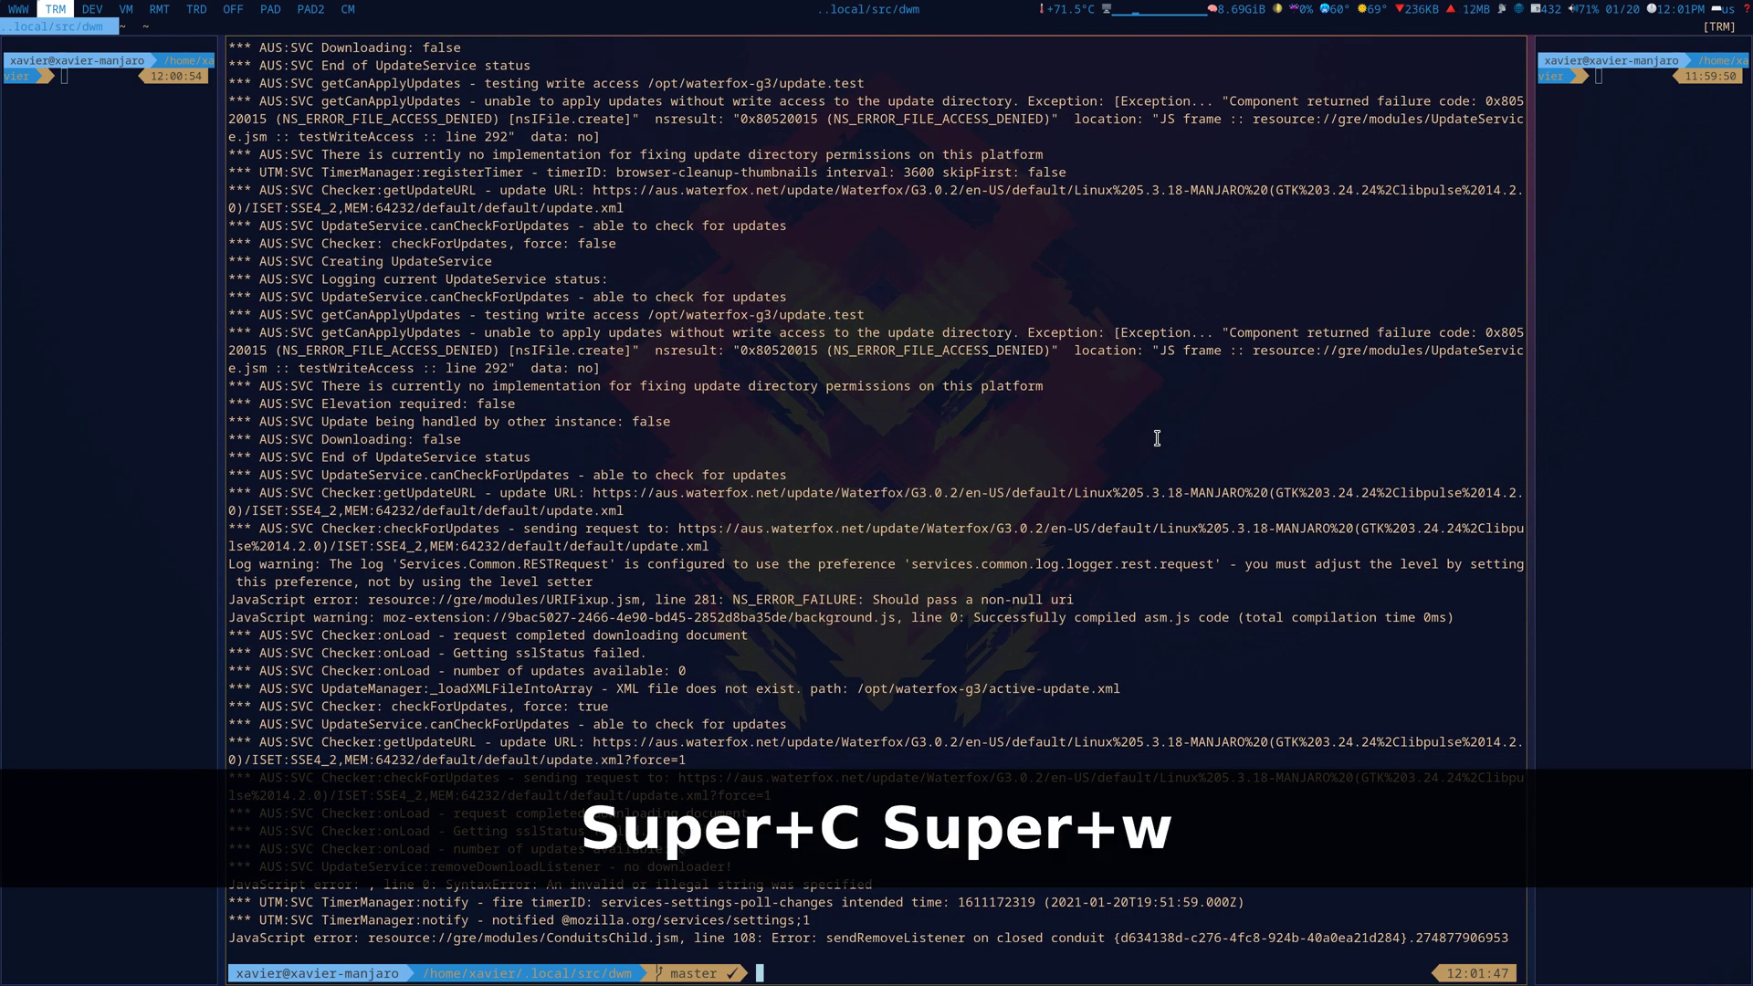
{"action": "key", "text": "super+space"}
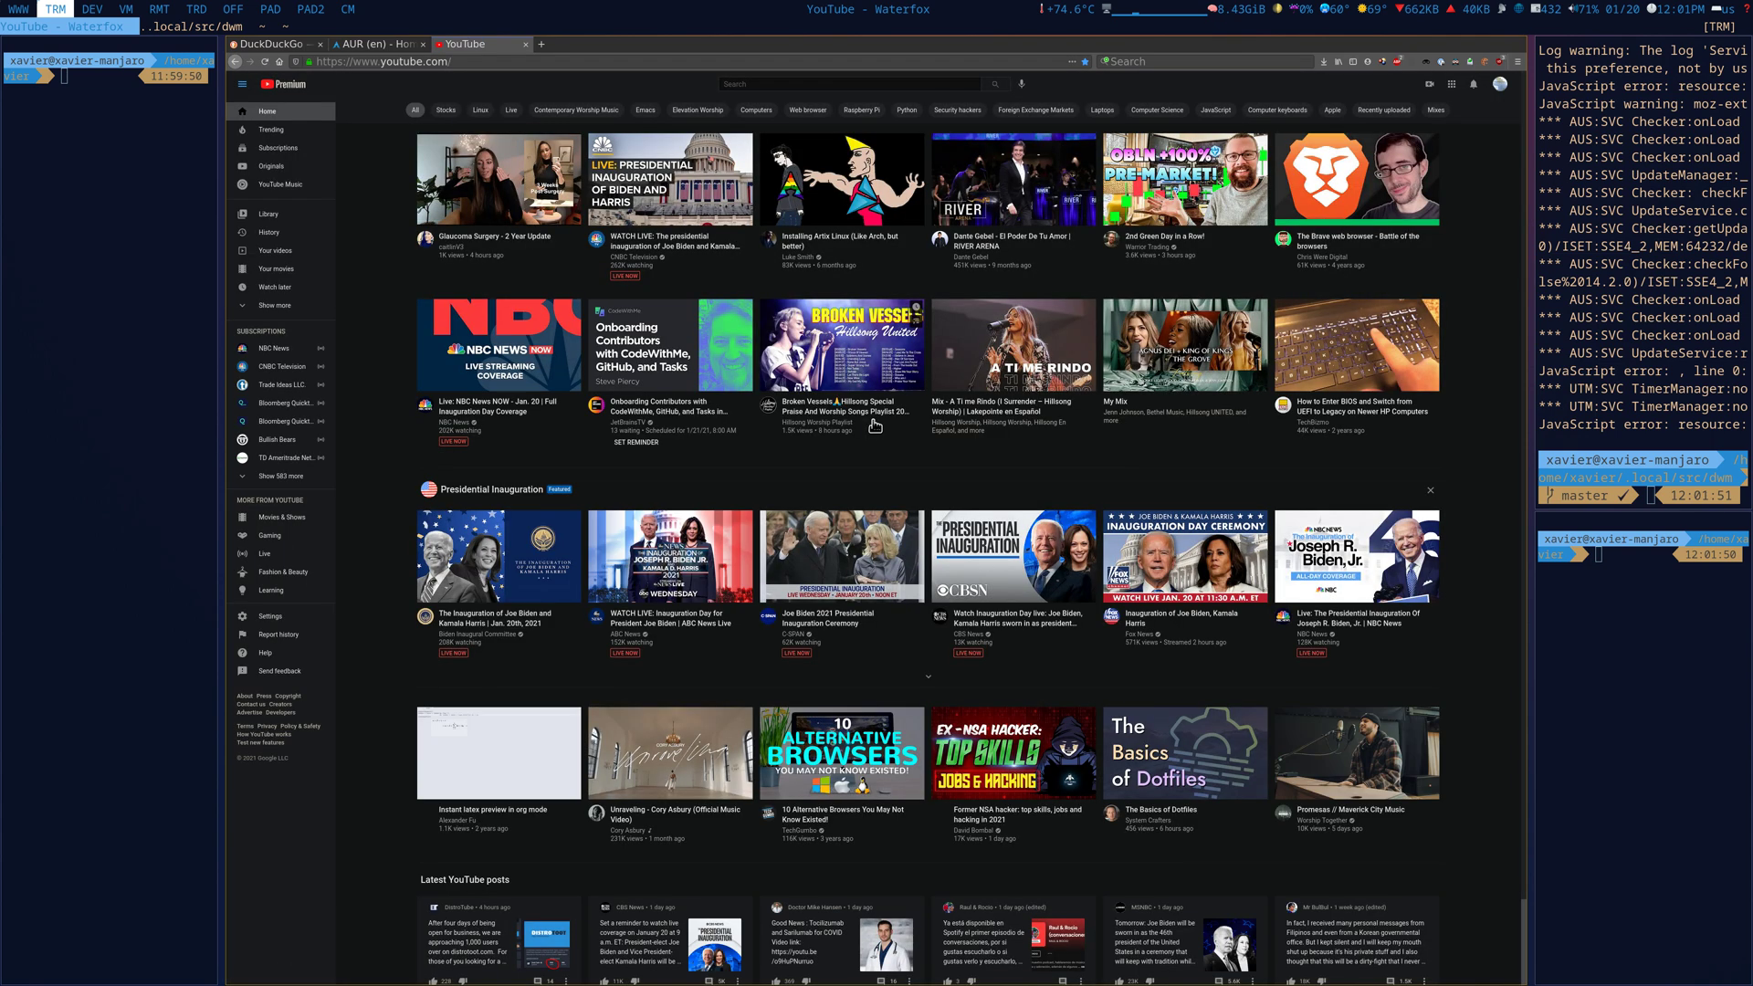
{"action": "key", "text": "super+f"}
{"action": "key", "text": "super+f"}
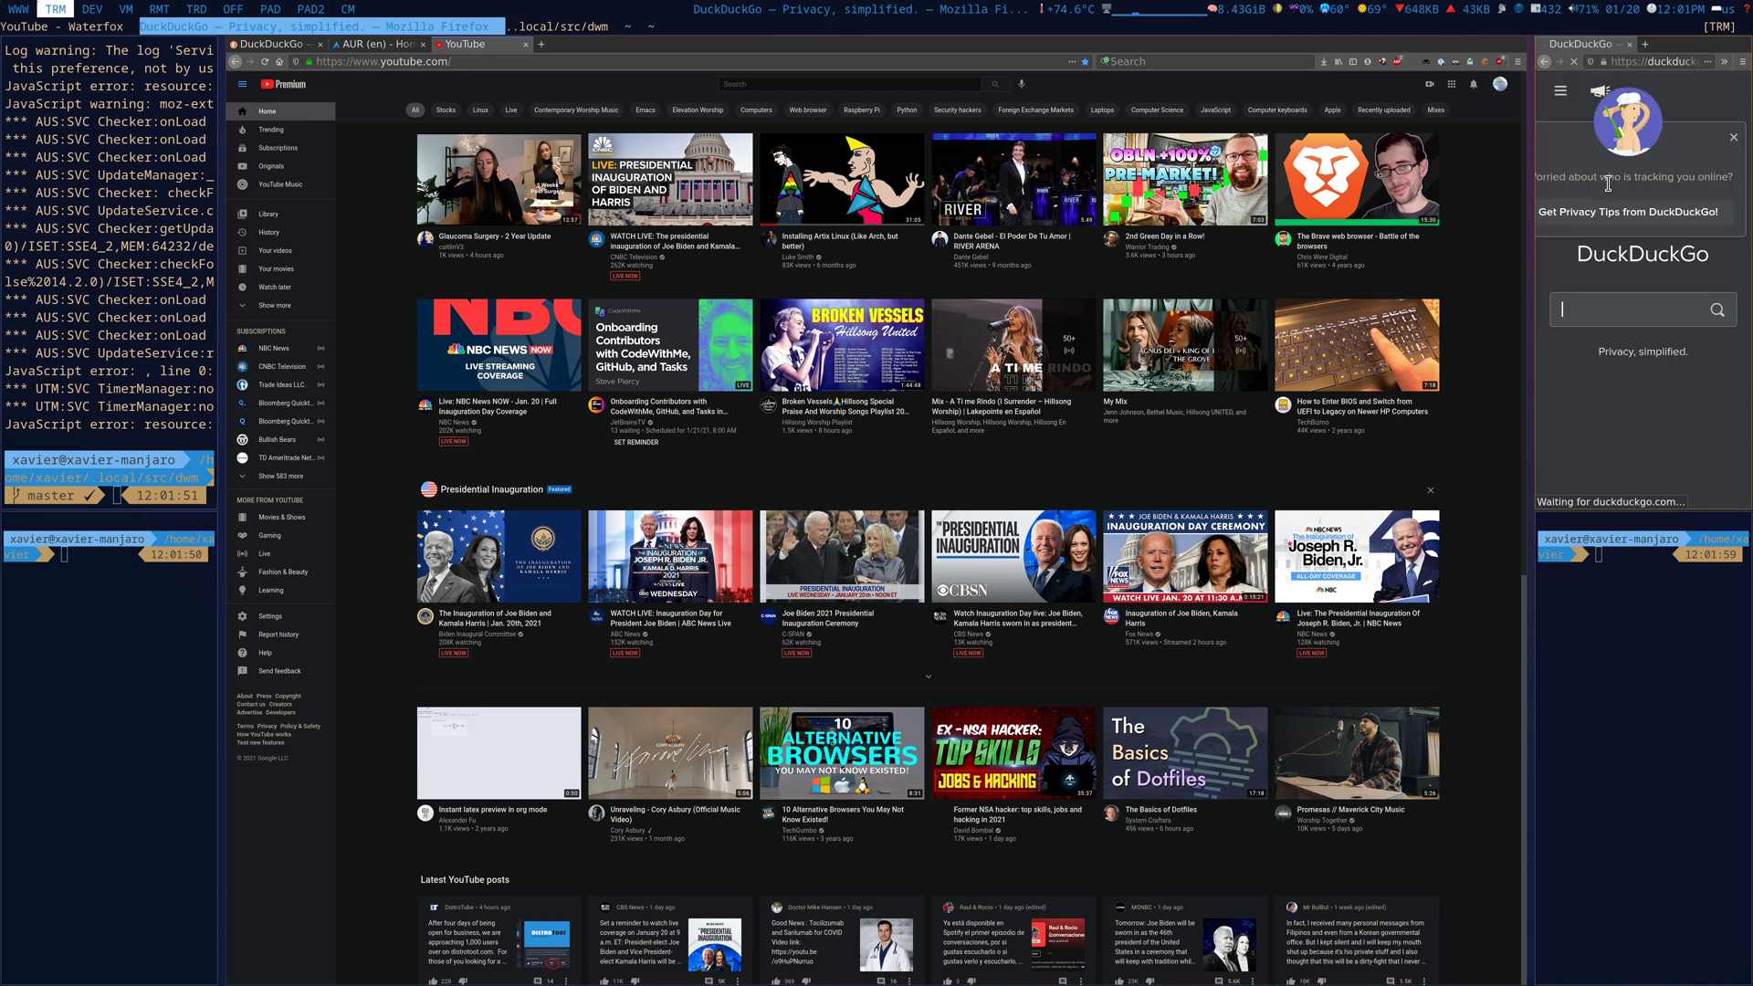
{"action": "mouse_move", "coordinate": [1428, 223]}
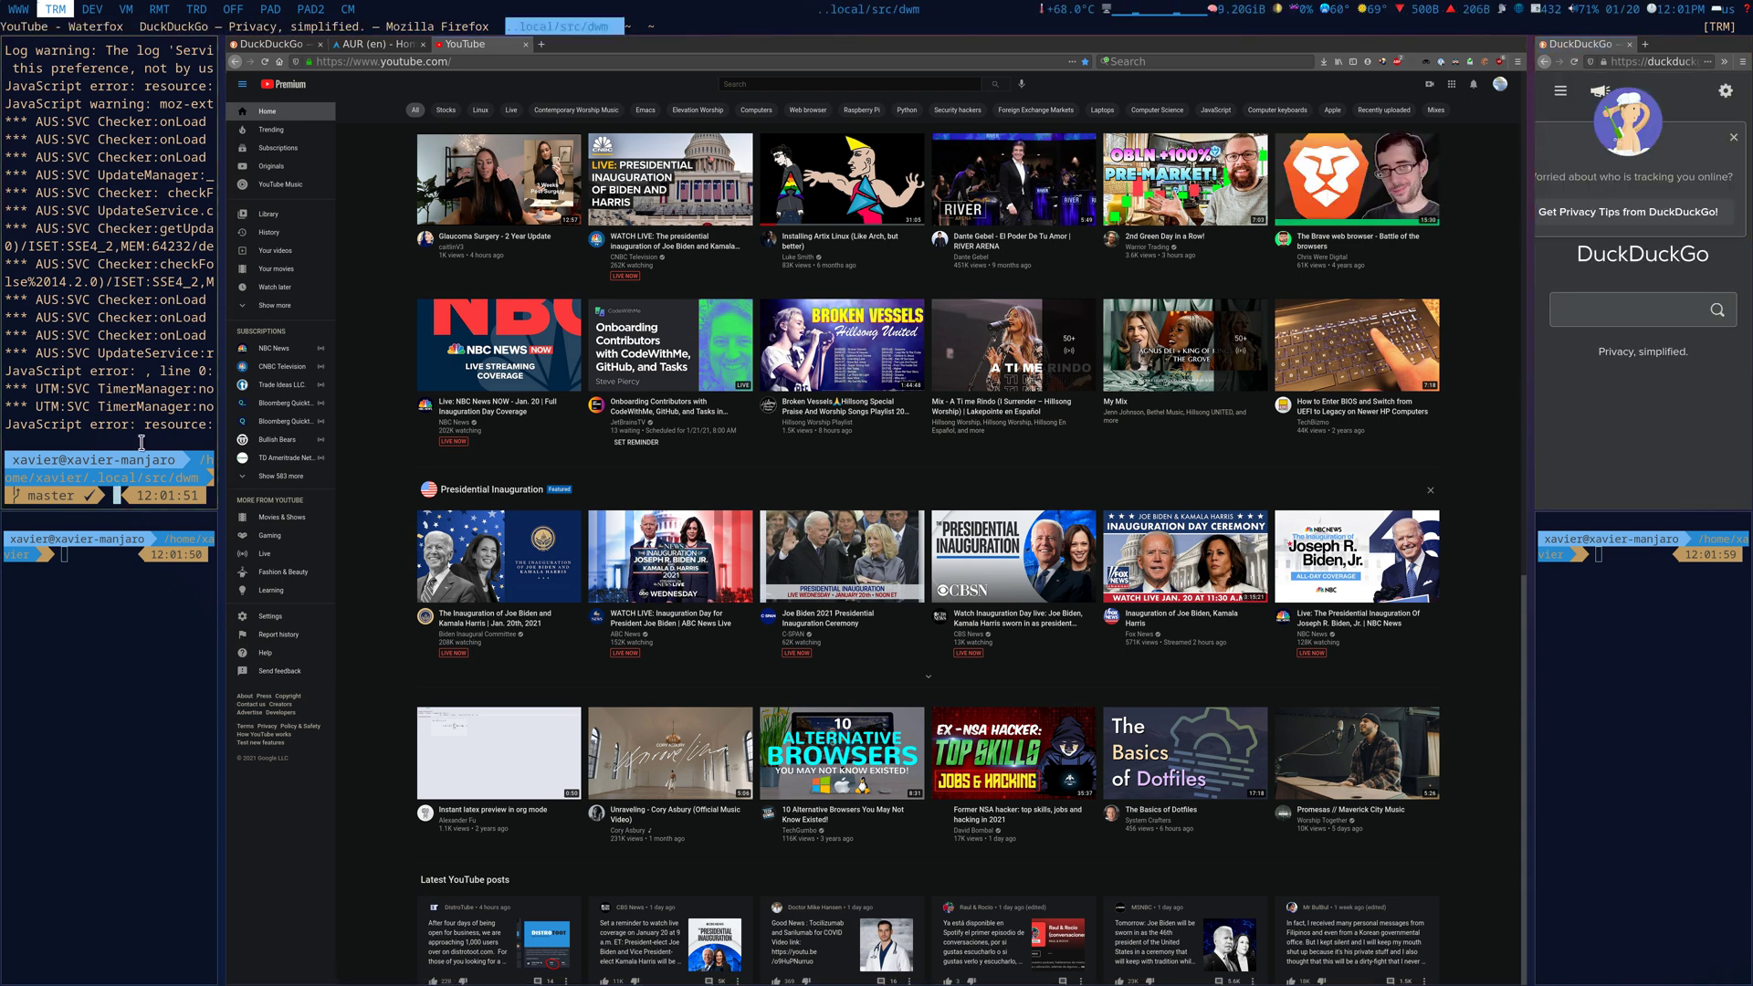
- Close the three leftover terminal windows and narrow the left window's share
{"action": "key", "text": "super+c"}
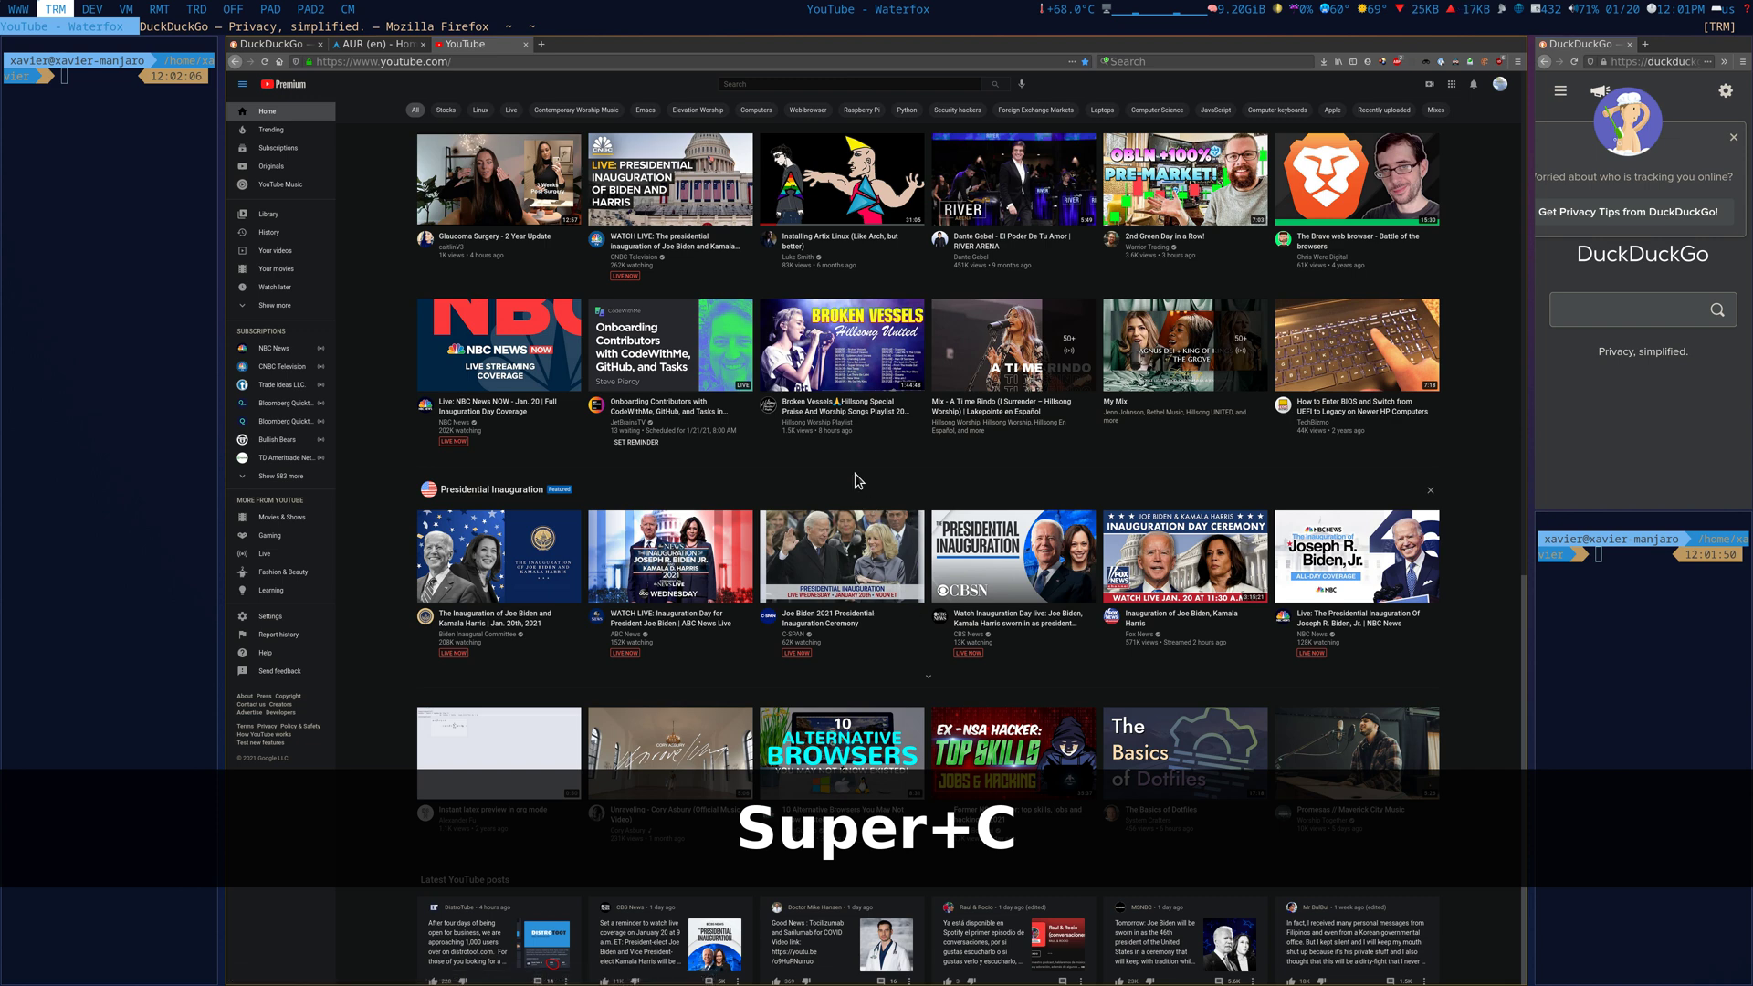
{"action": "key", "text": "super+k"}
{"action": "key", "text": "super+k"}
{"action": "key", "text": "super+c"}
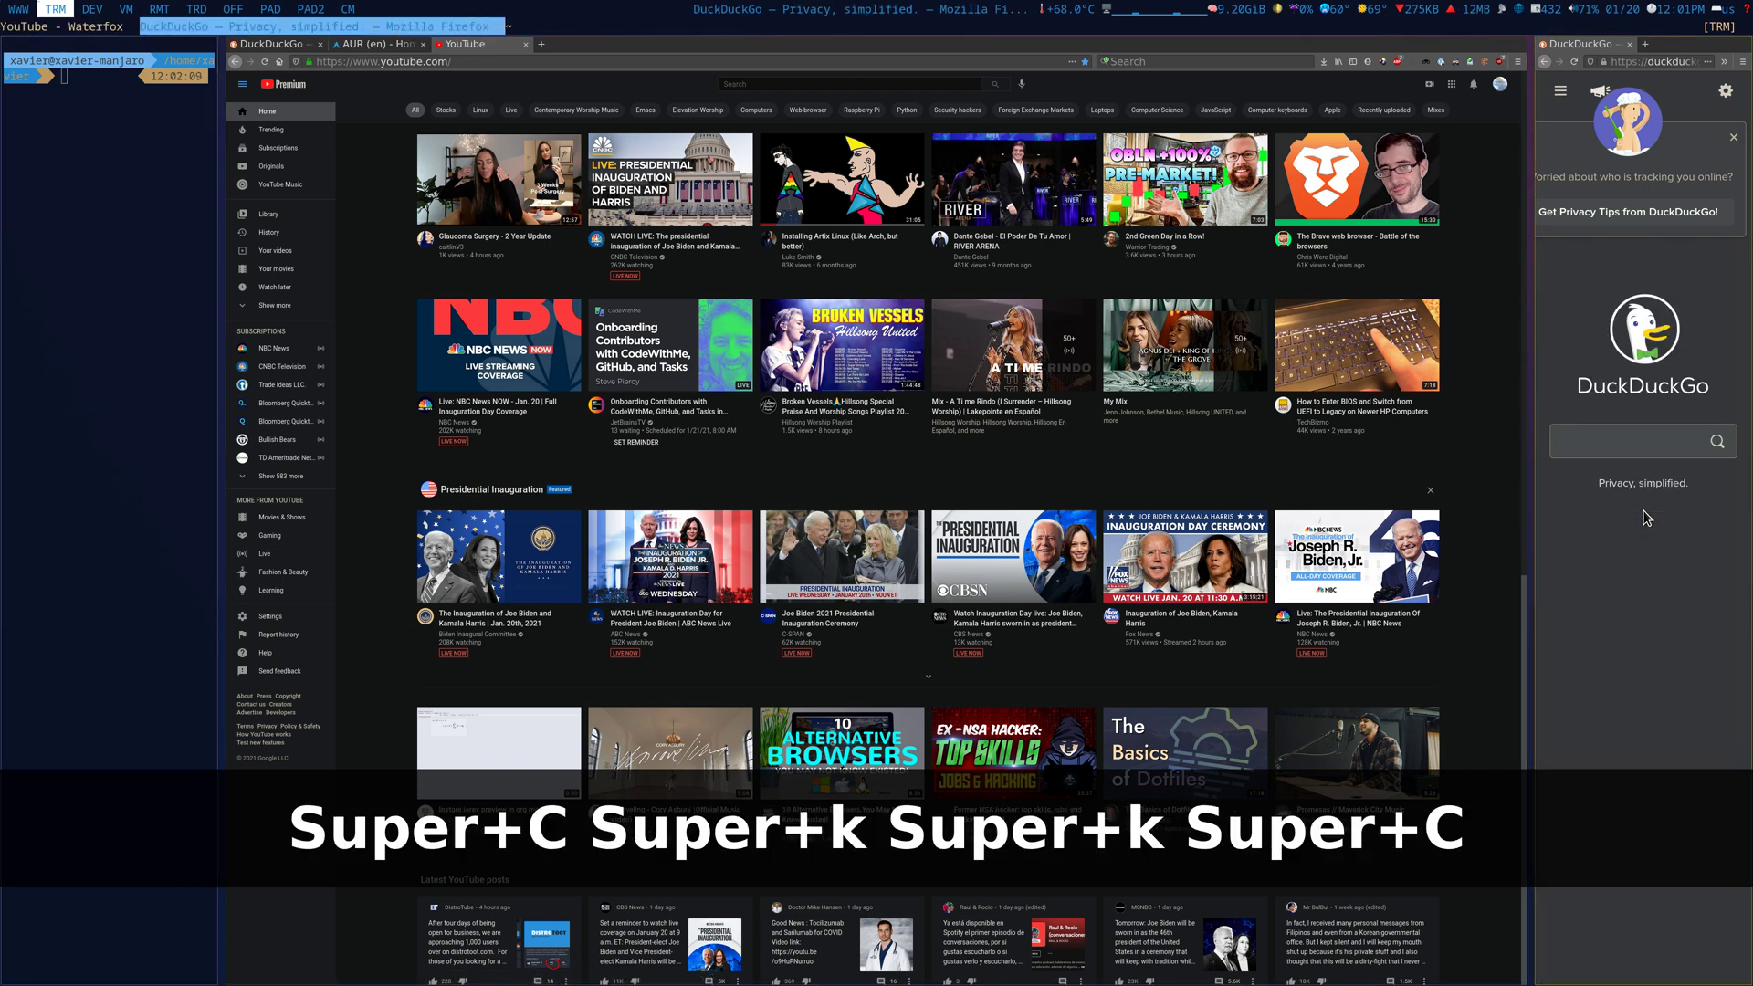
{"action": "key", "text": "super+k"}
{"action": "key", "text": "super+c"}
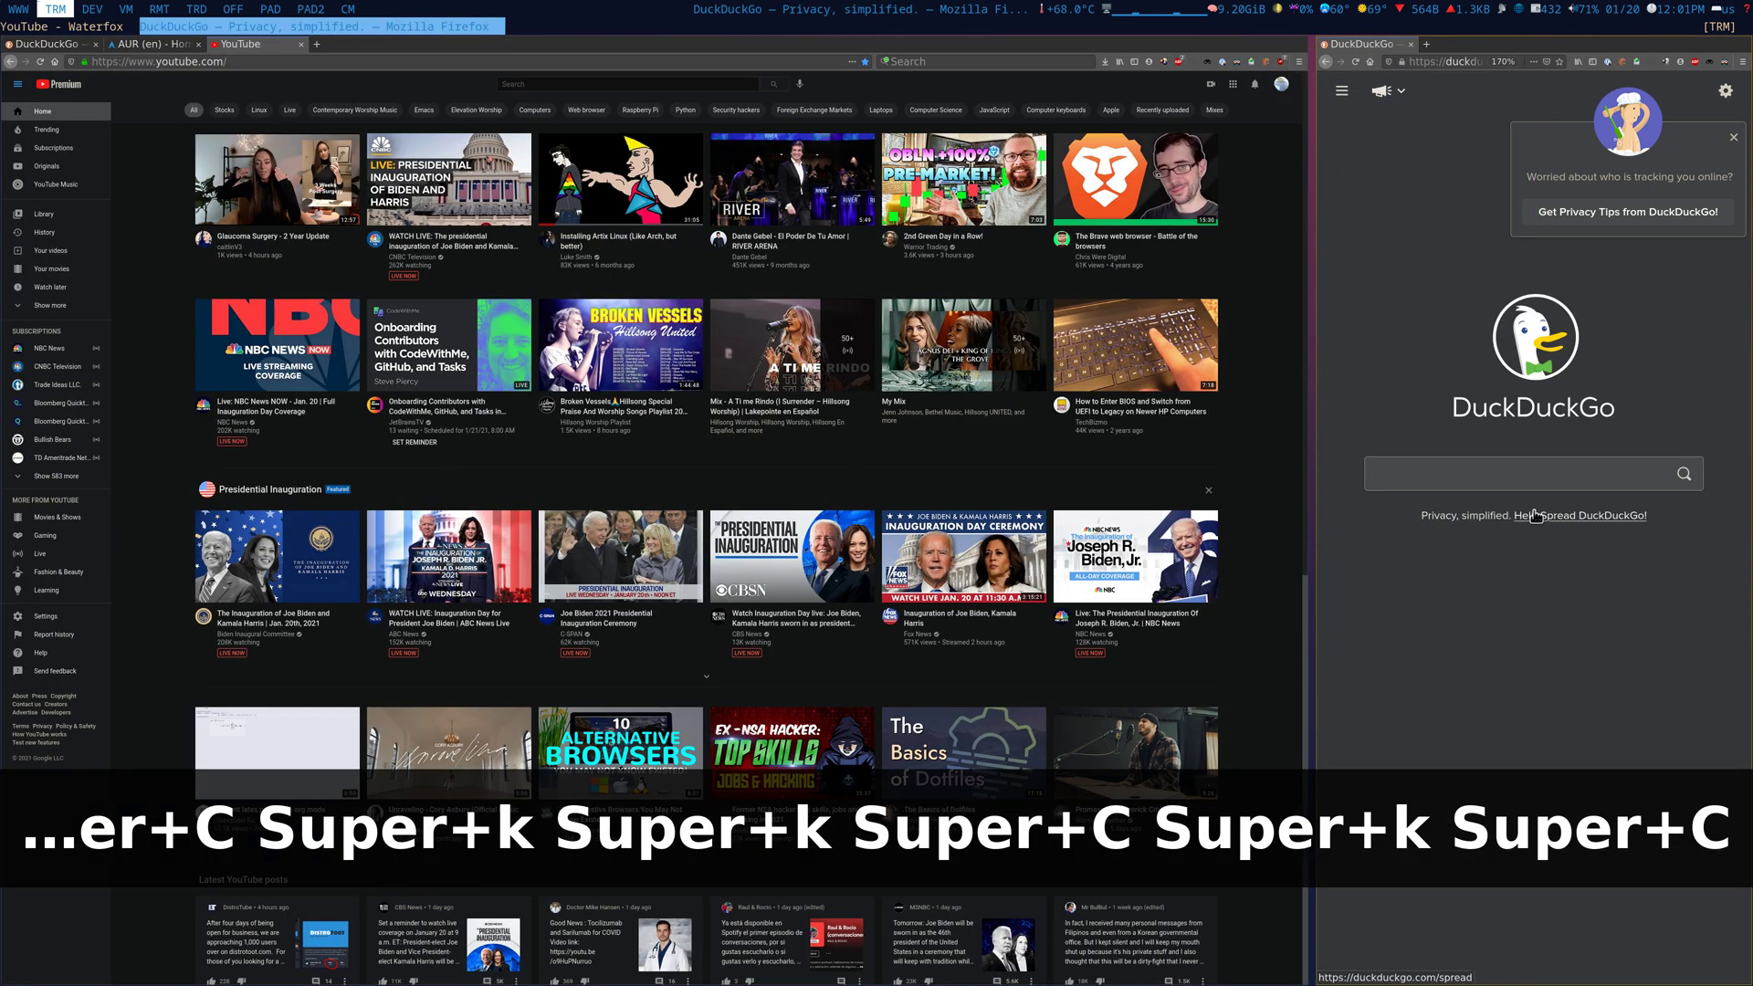
{"action": "key", "text": "super+shift+Left"}
{"action": "key", "text": "super+shift+Left"}
{"action": "key", "text": "super+shift+Left"}
{"action": "key", "text": "super+shift+Left"}
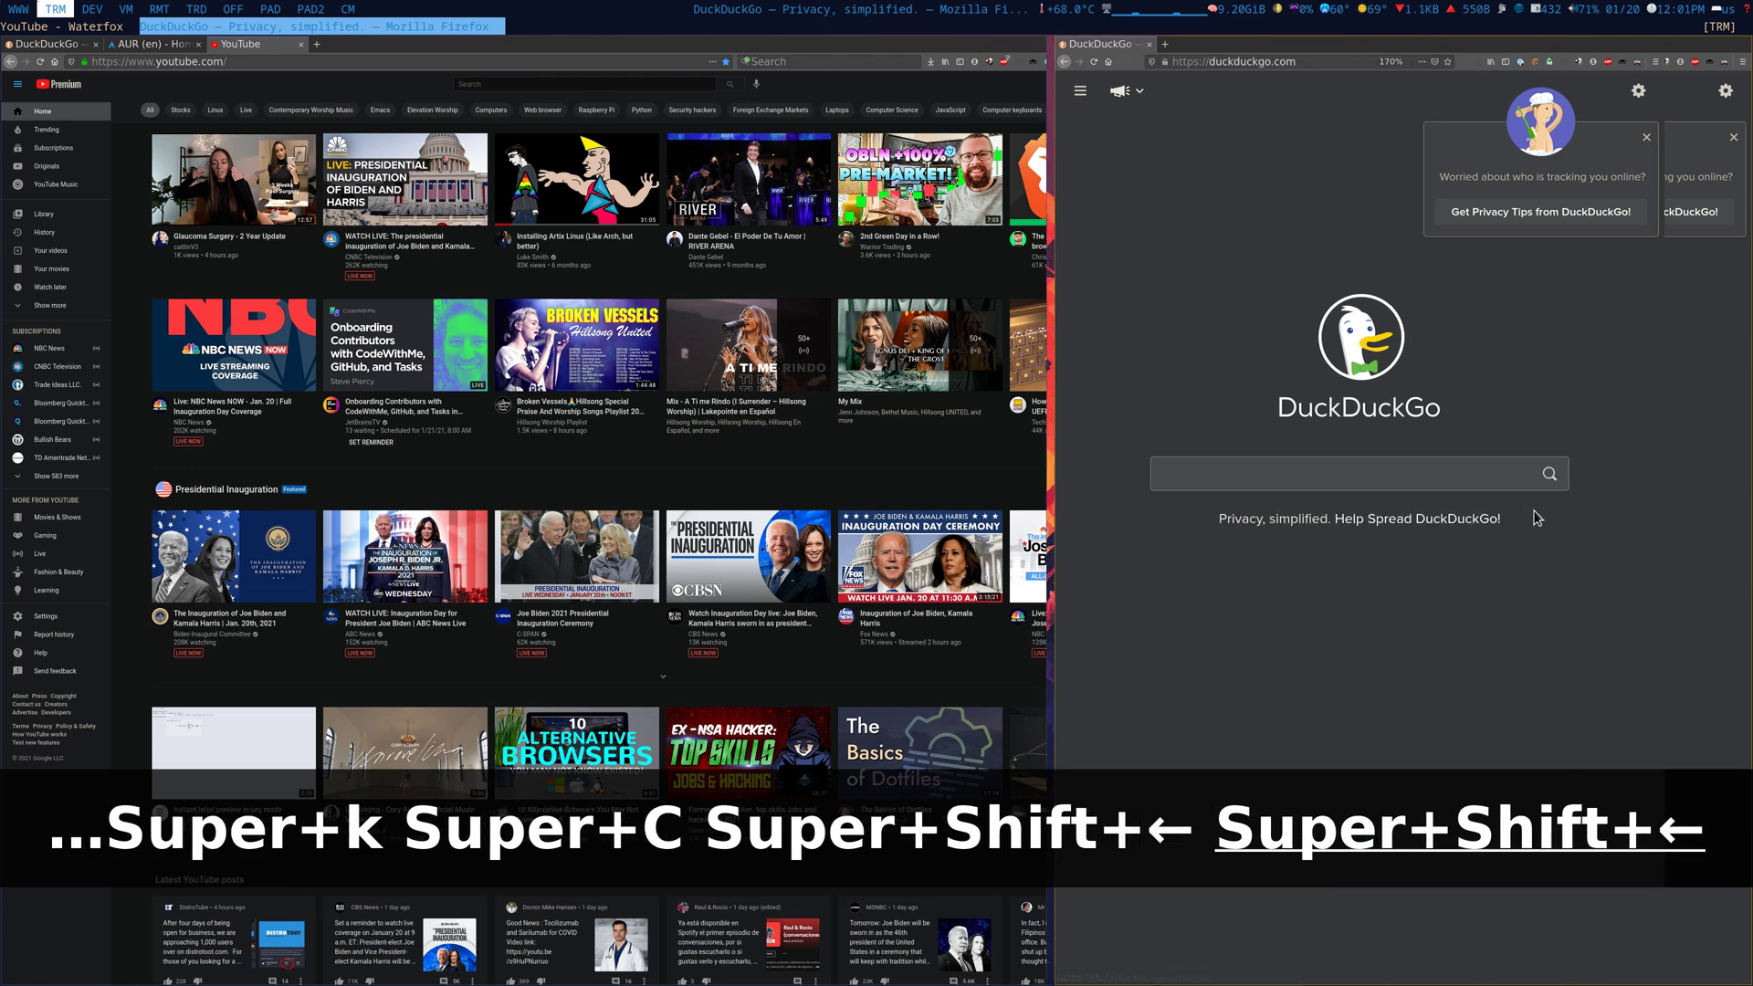
- Adjust the width of the tiled split between the Waterfox and Firefox windows
{"action": "key", "text": "super+shift+Right"}
{"action": "key", "text": "super+shift+Left"}
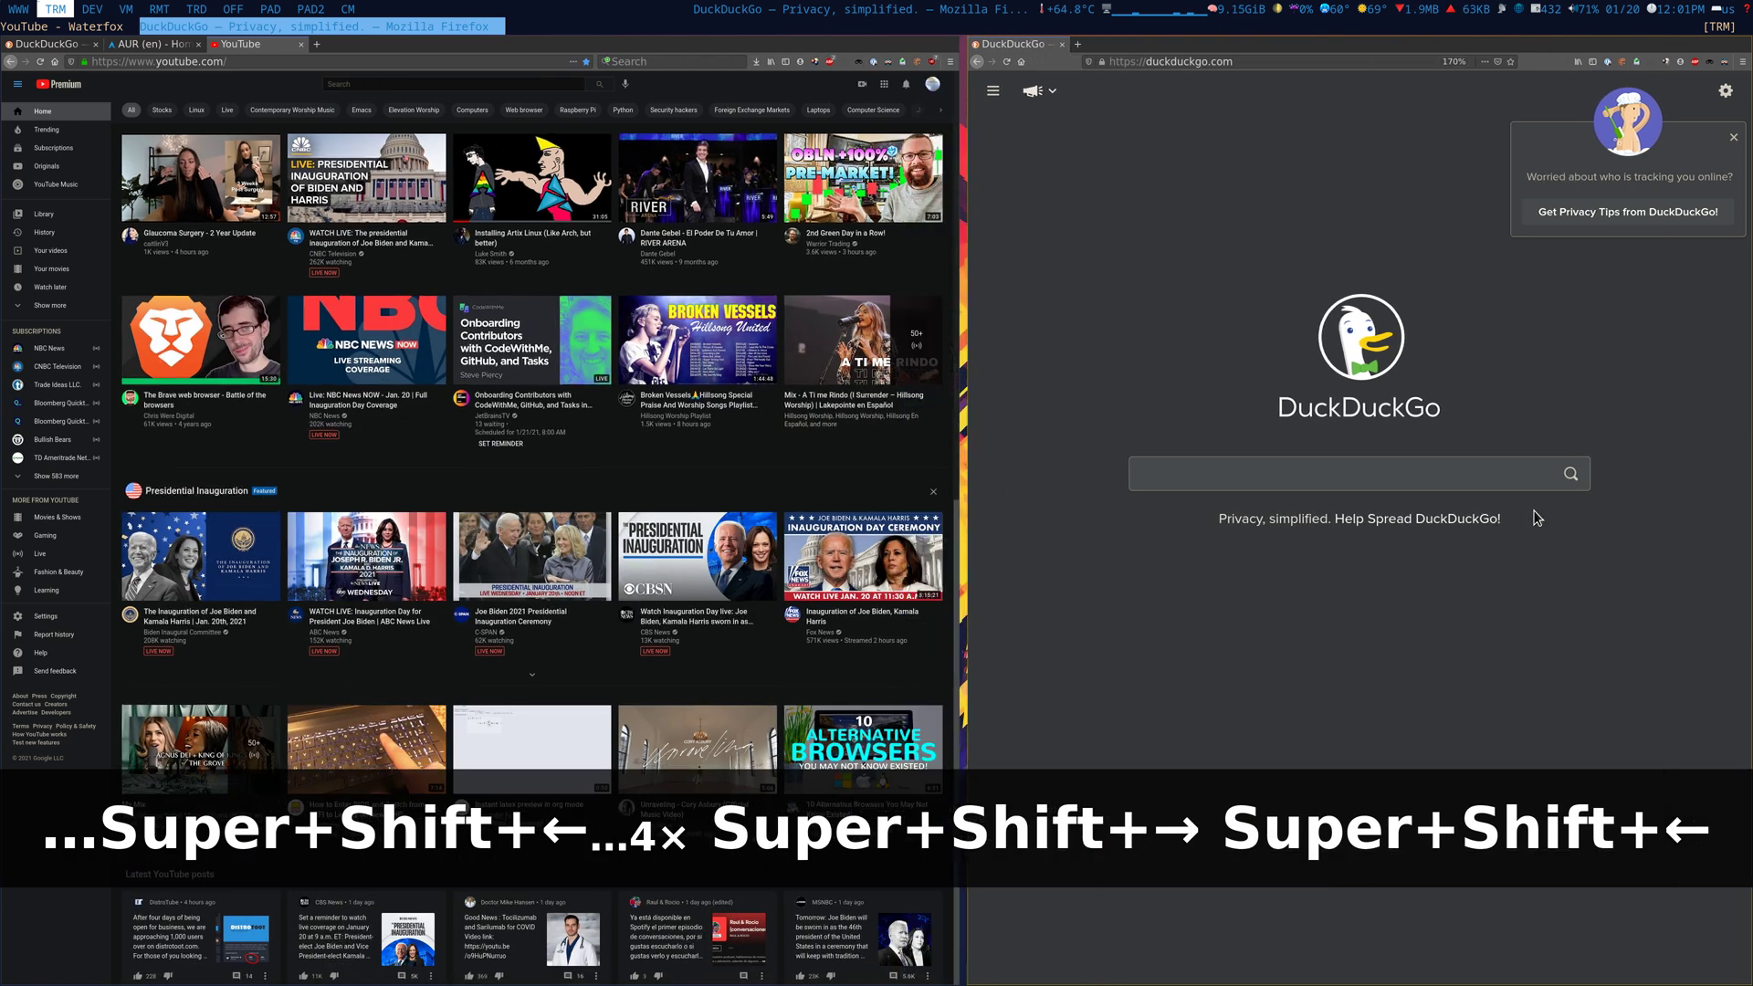
{"action": "key", "text": "super+shift+Right"}
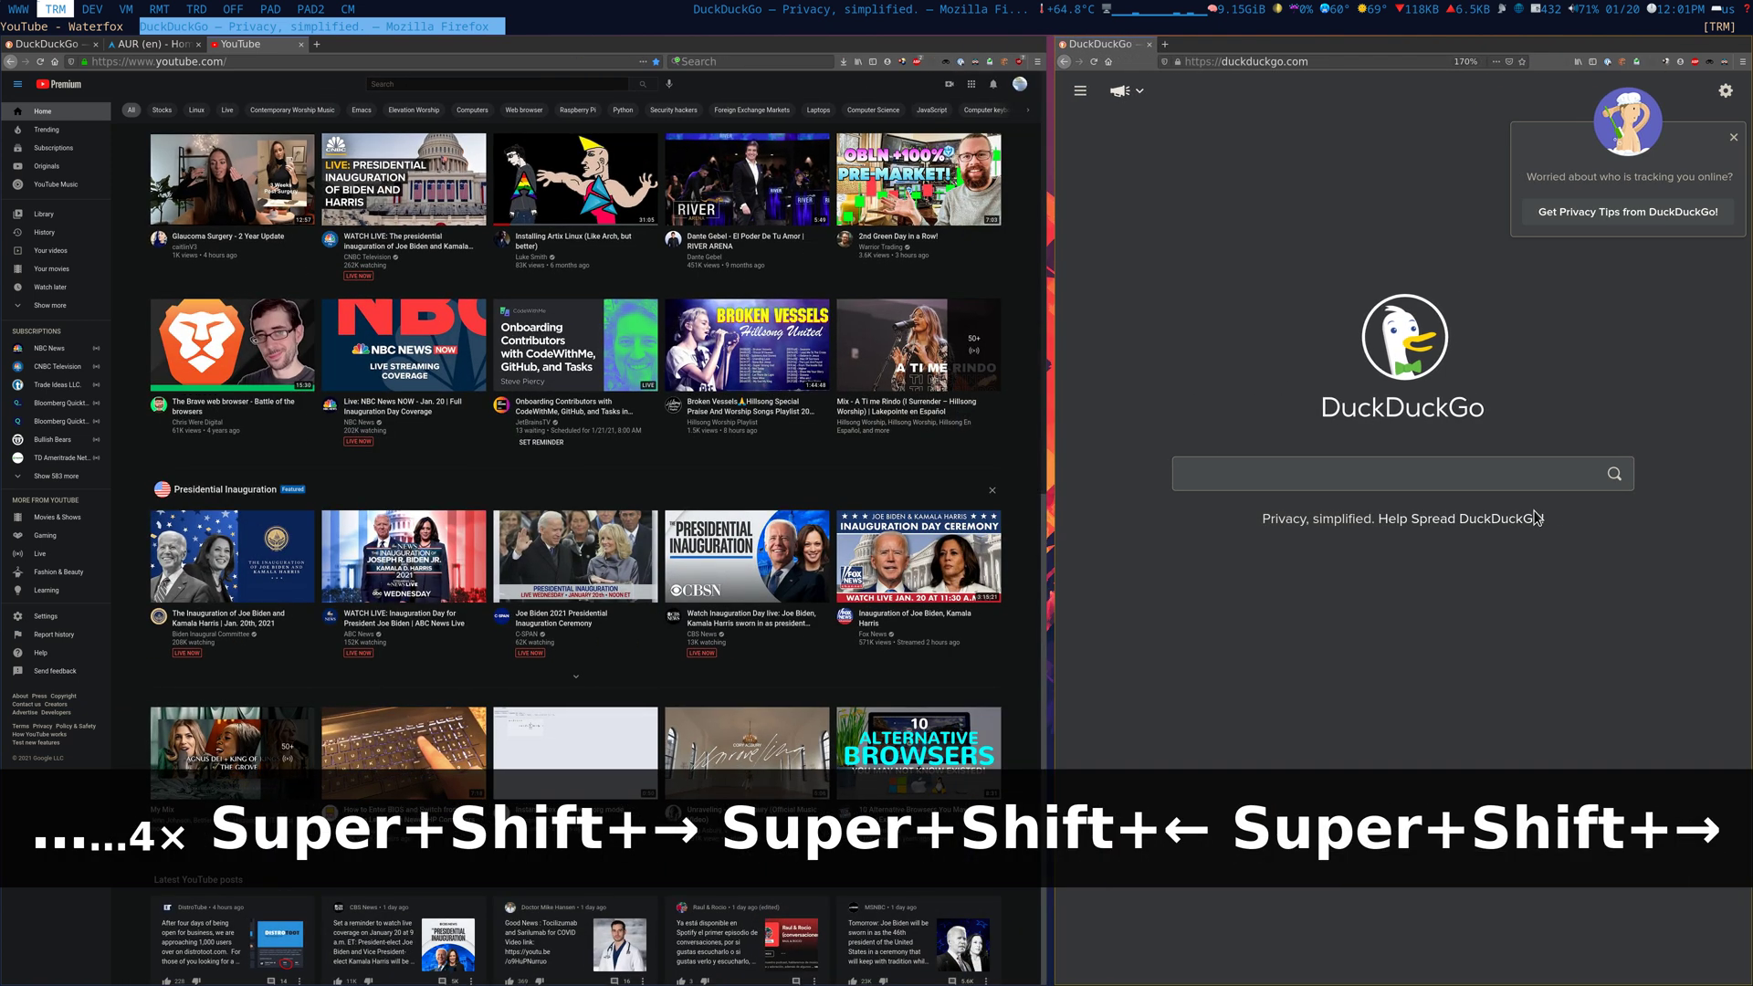
- Open Firefox's About dialog from Help, showing version 84.0.2
{"action": "left_click", "coordinate": [1037, 61]}
{"action": "left_click", "coordinate": [930, 385]}
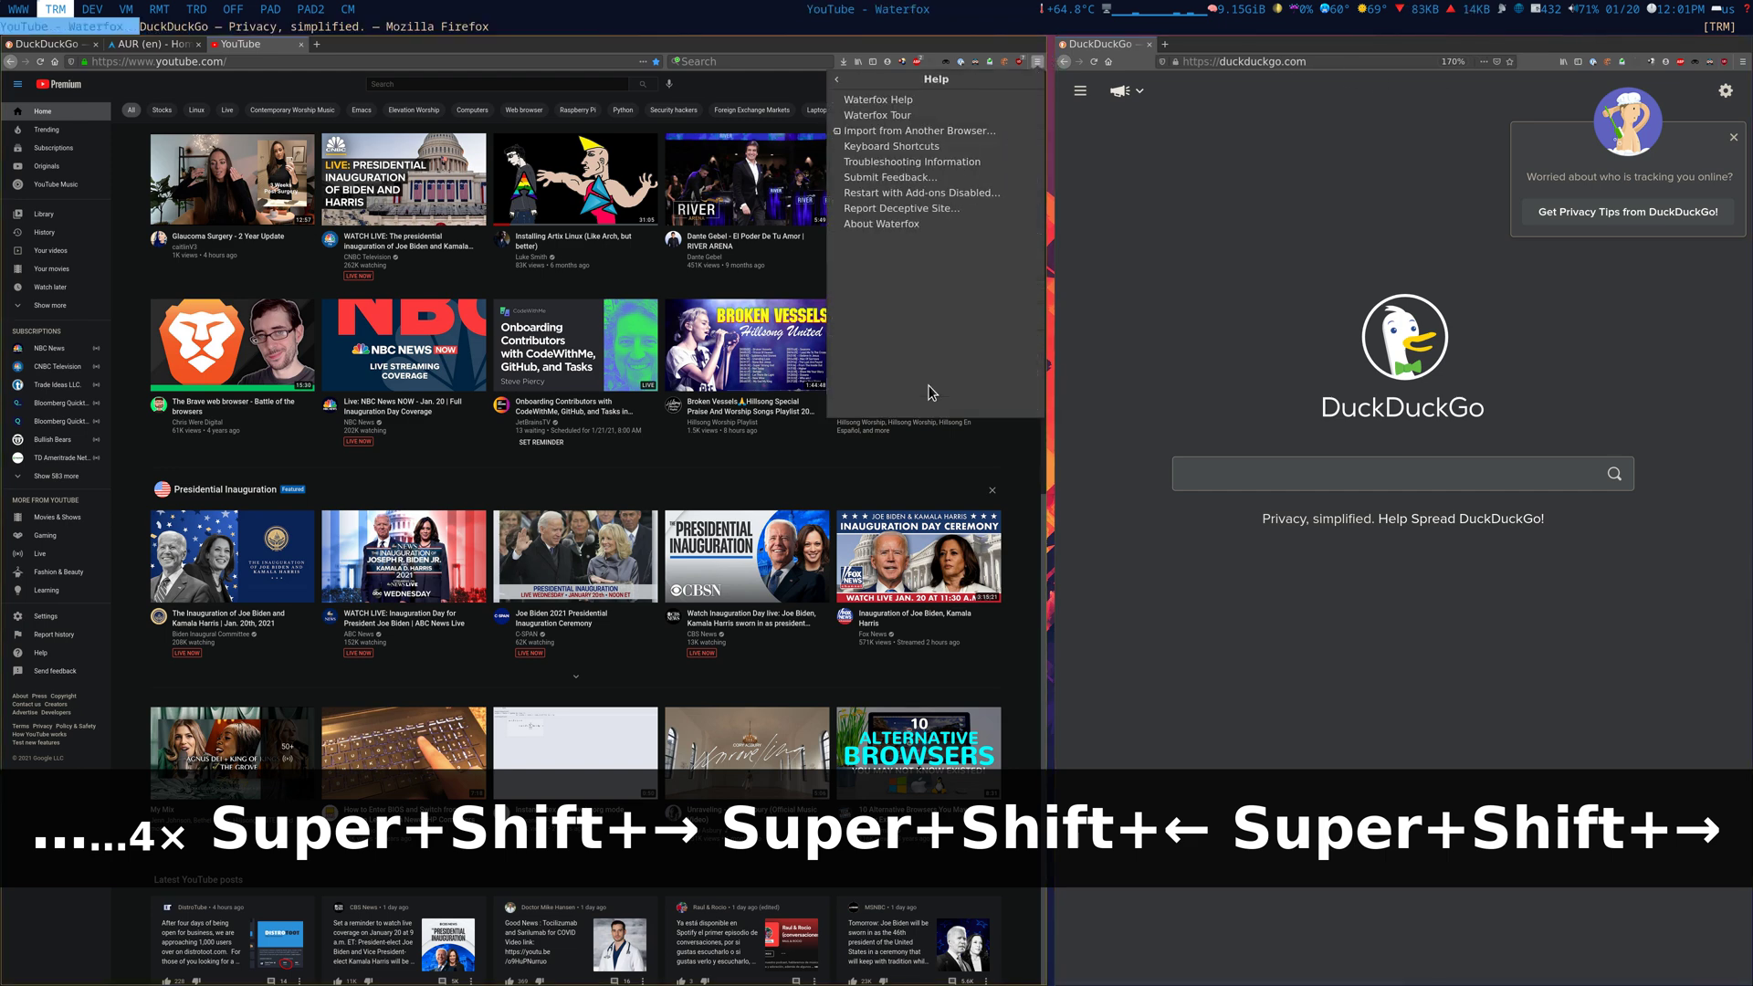
{"action": "key", "text": "Escape"}
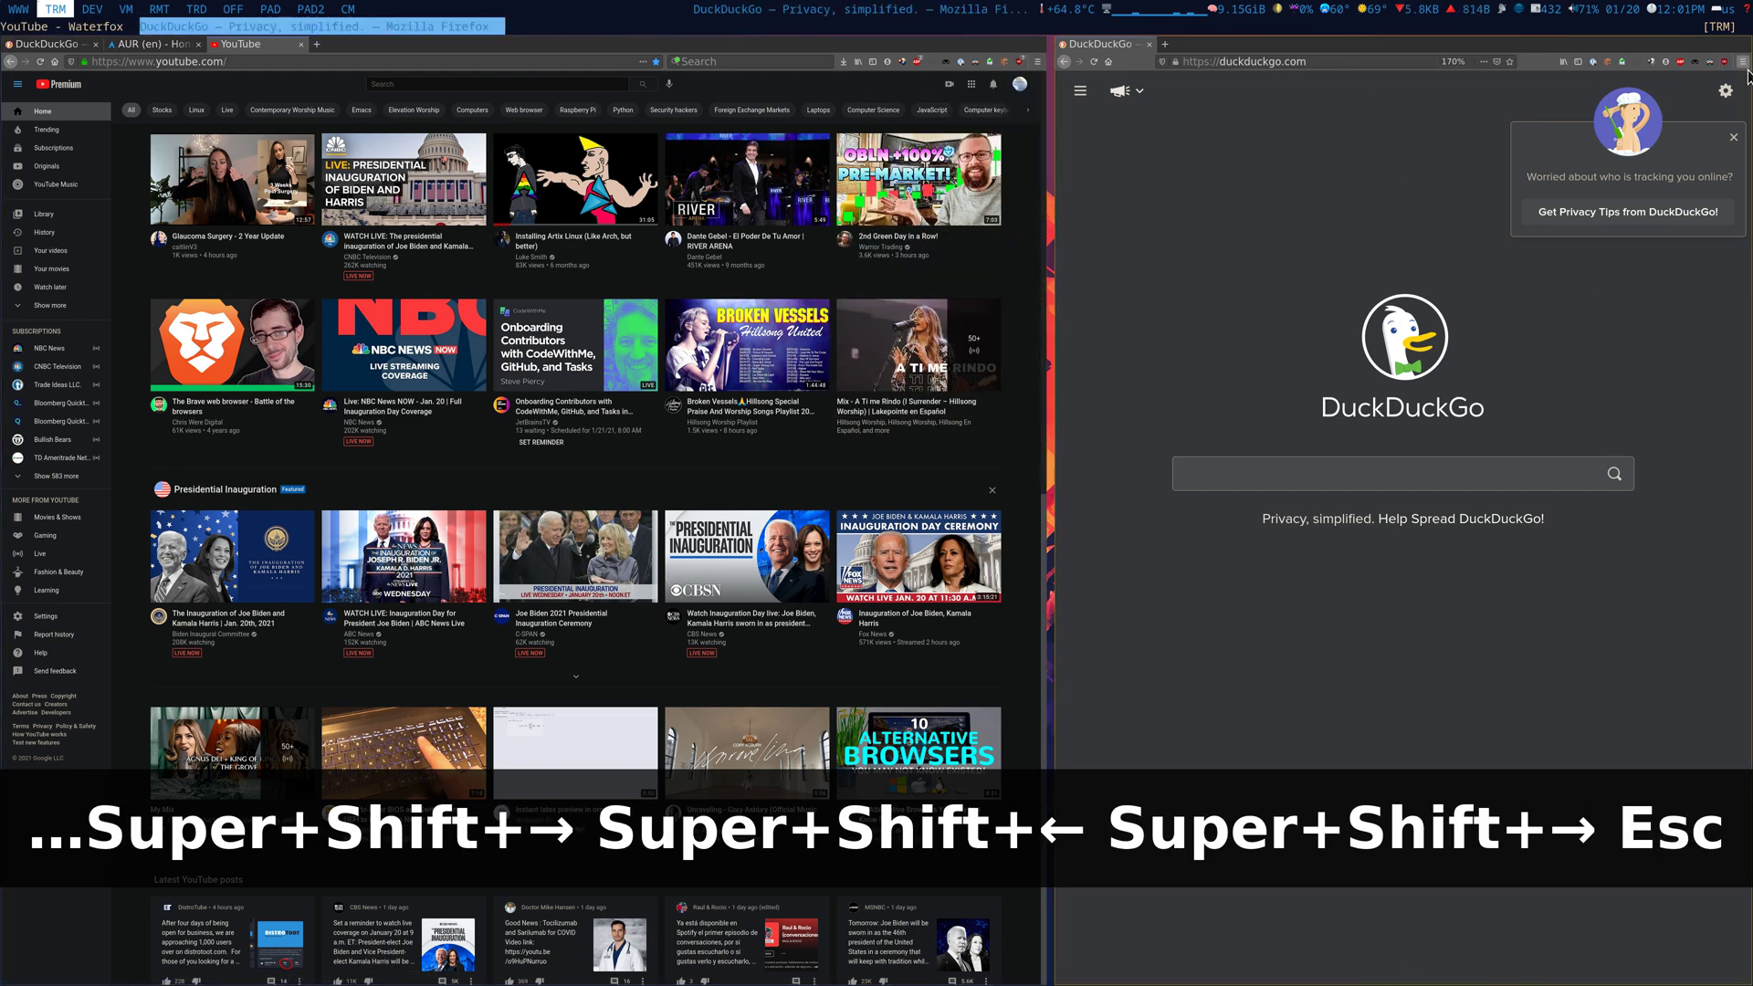
{"action": "left_click", "coordinate": [1742, 61]}
{"action": "left_click", "coordinate": [1553, 402]}
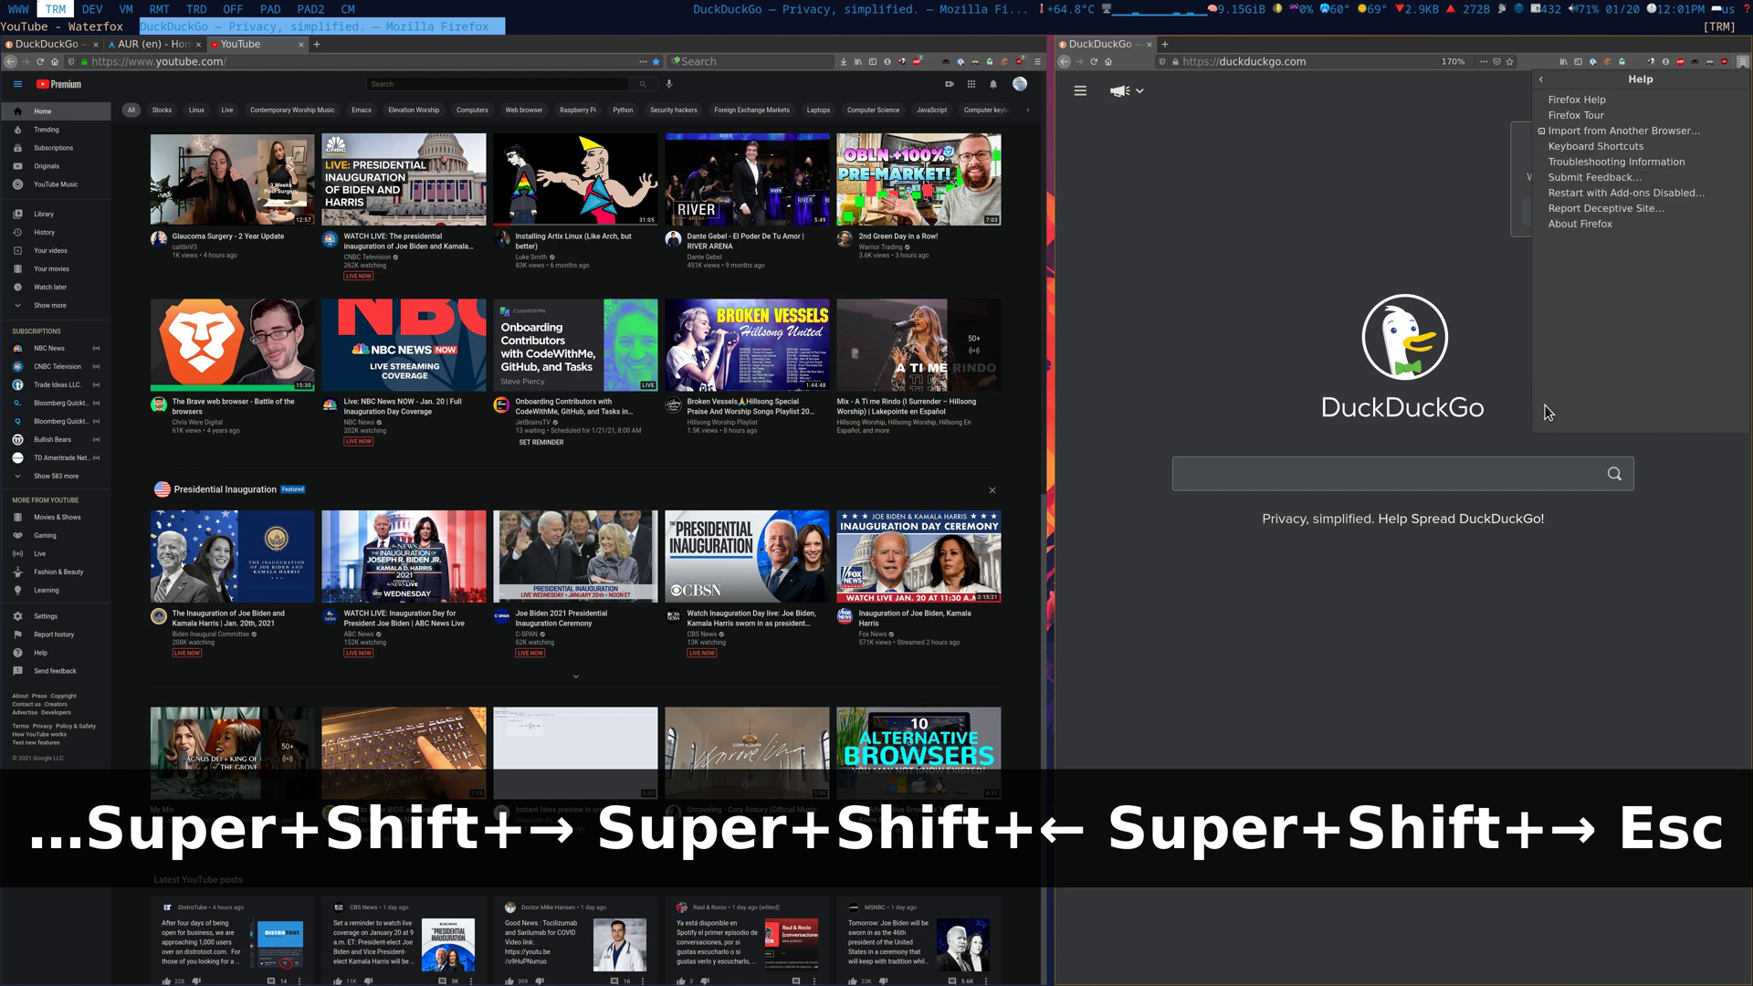
{"action": "left_click", "coordinate": [1566, 224]}
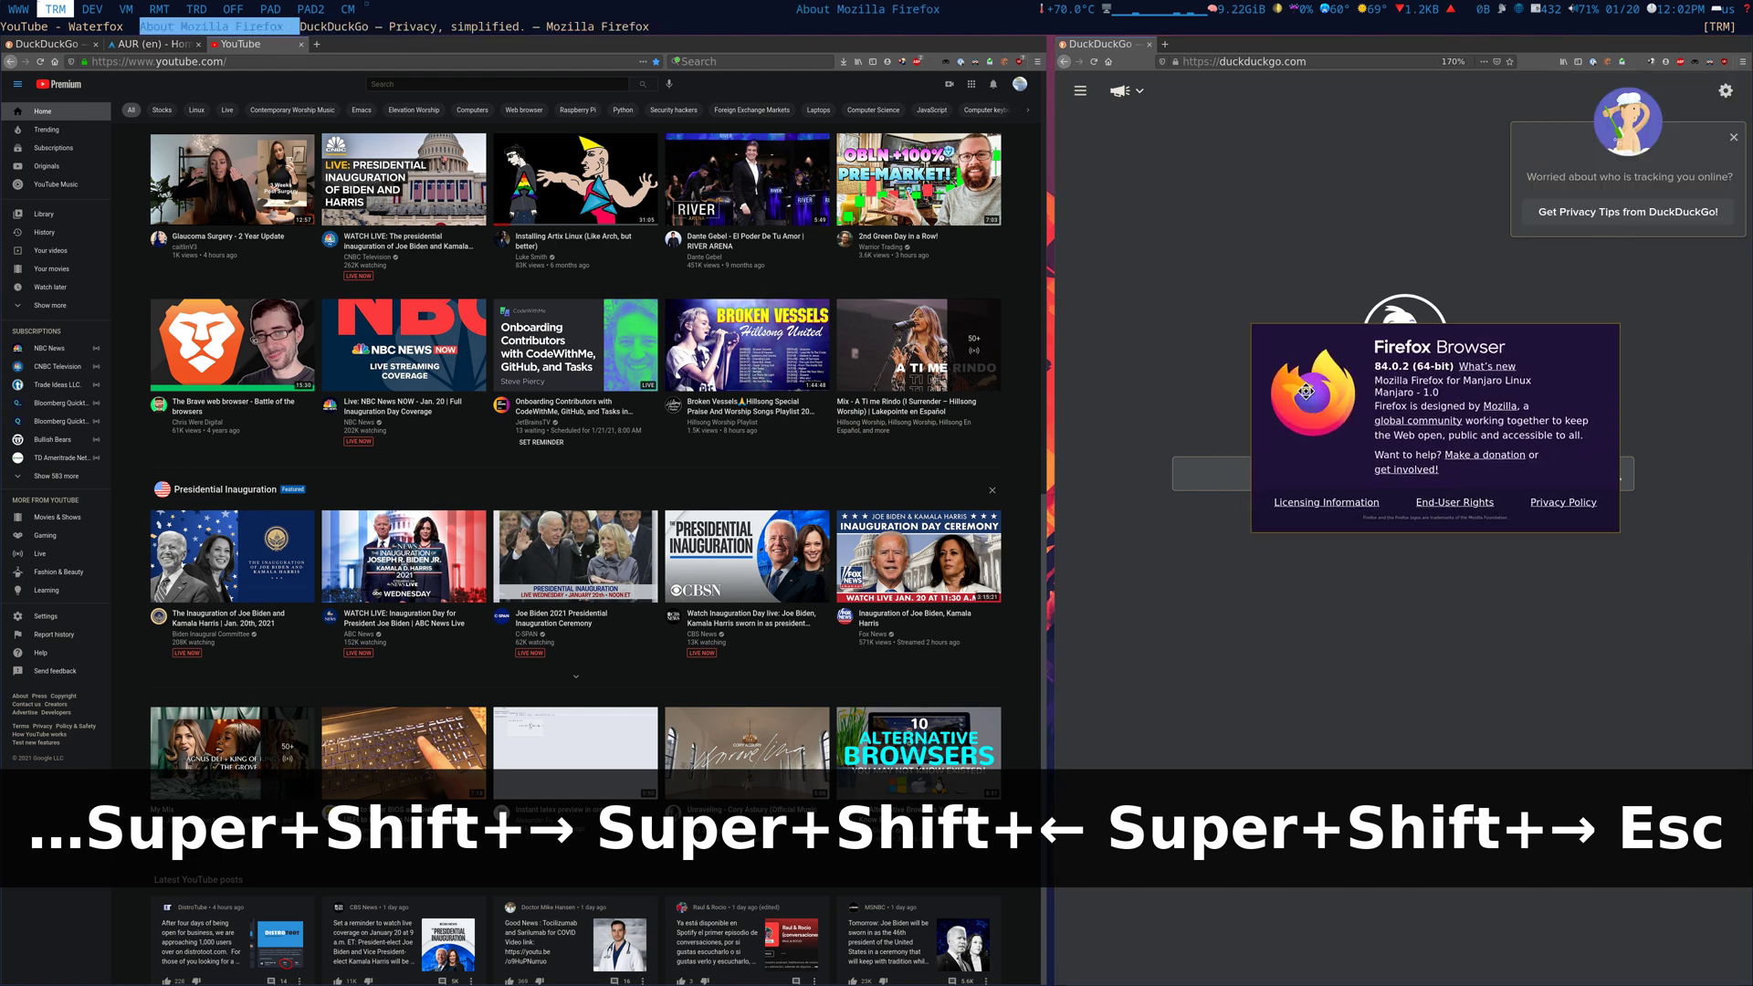
- Open Waterfox's About dialog (G3.0.2) and nudge it slightly to the right
{"action": "left_click", "coordinate": [1040, 69]}
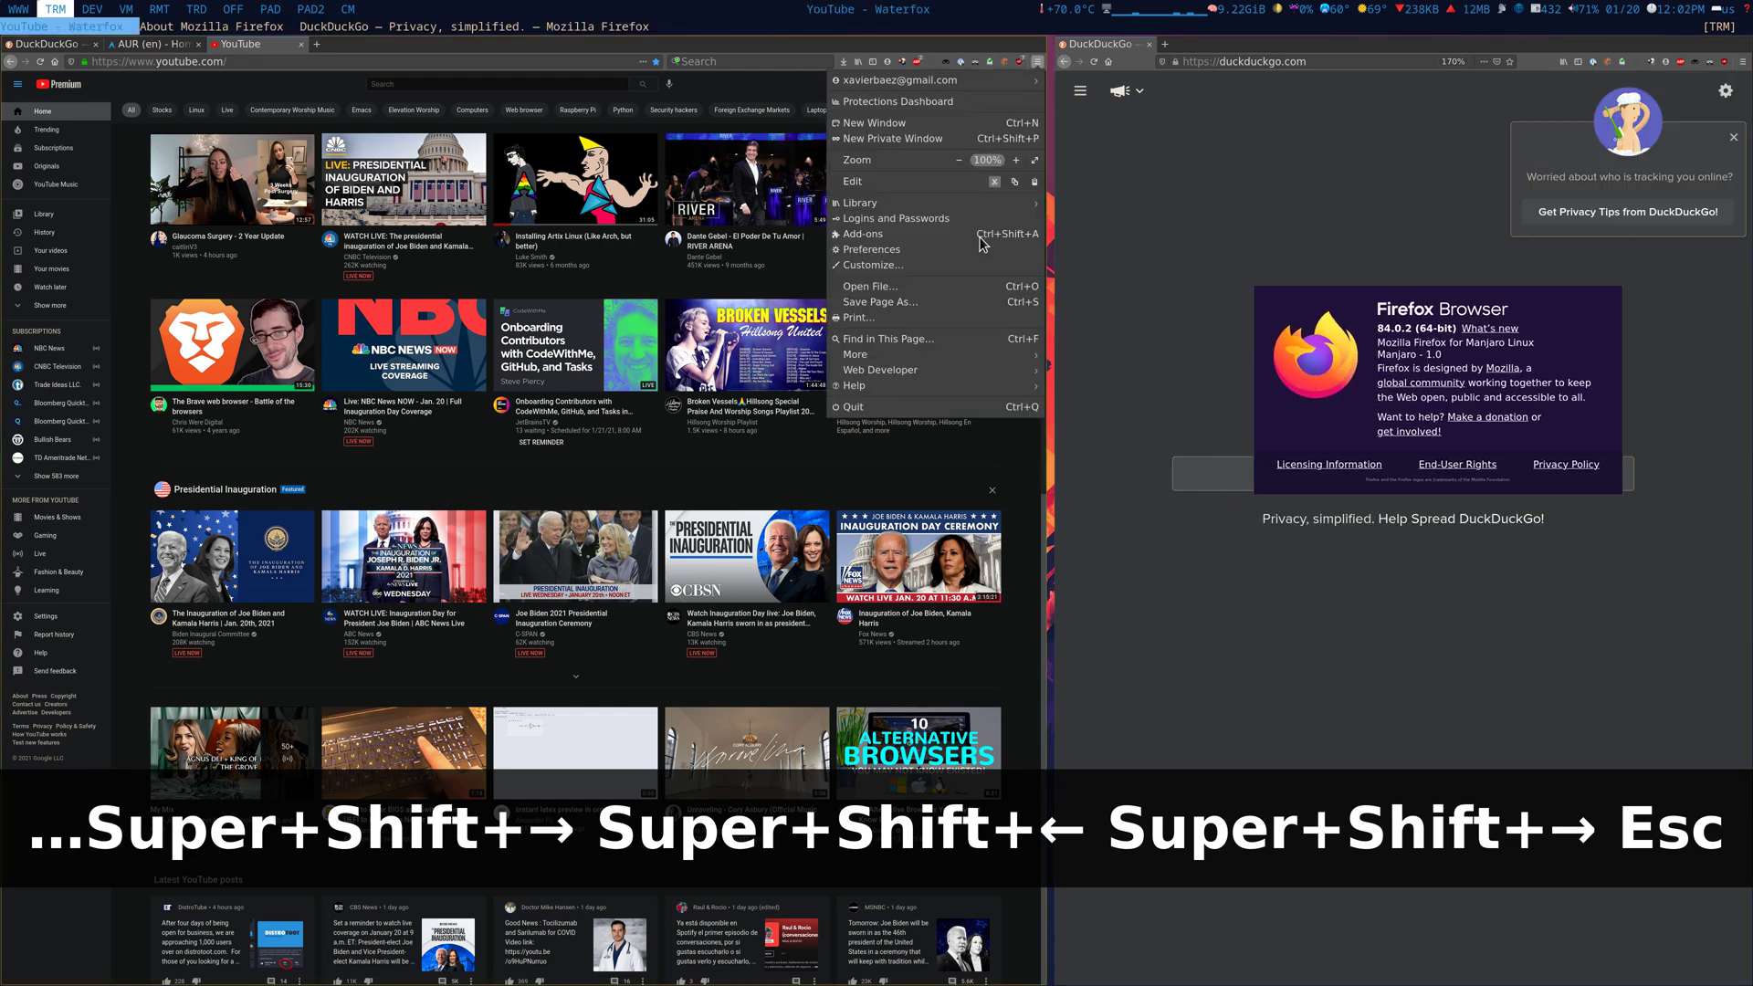
{"action": "left_click", "coordinate": [880, 395]}
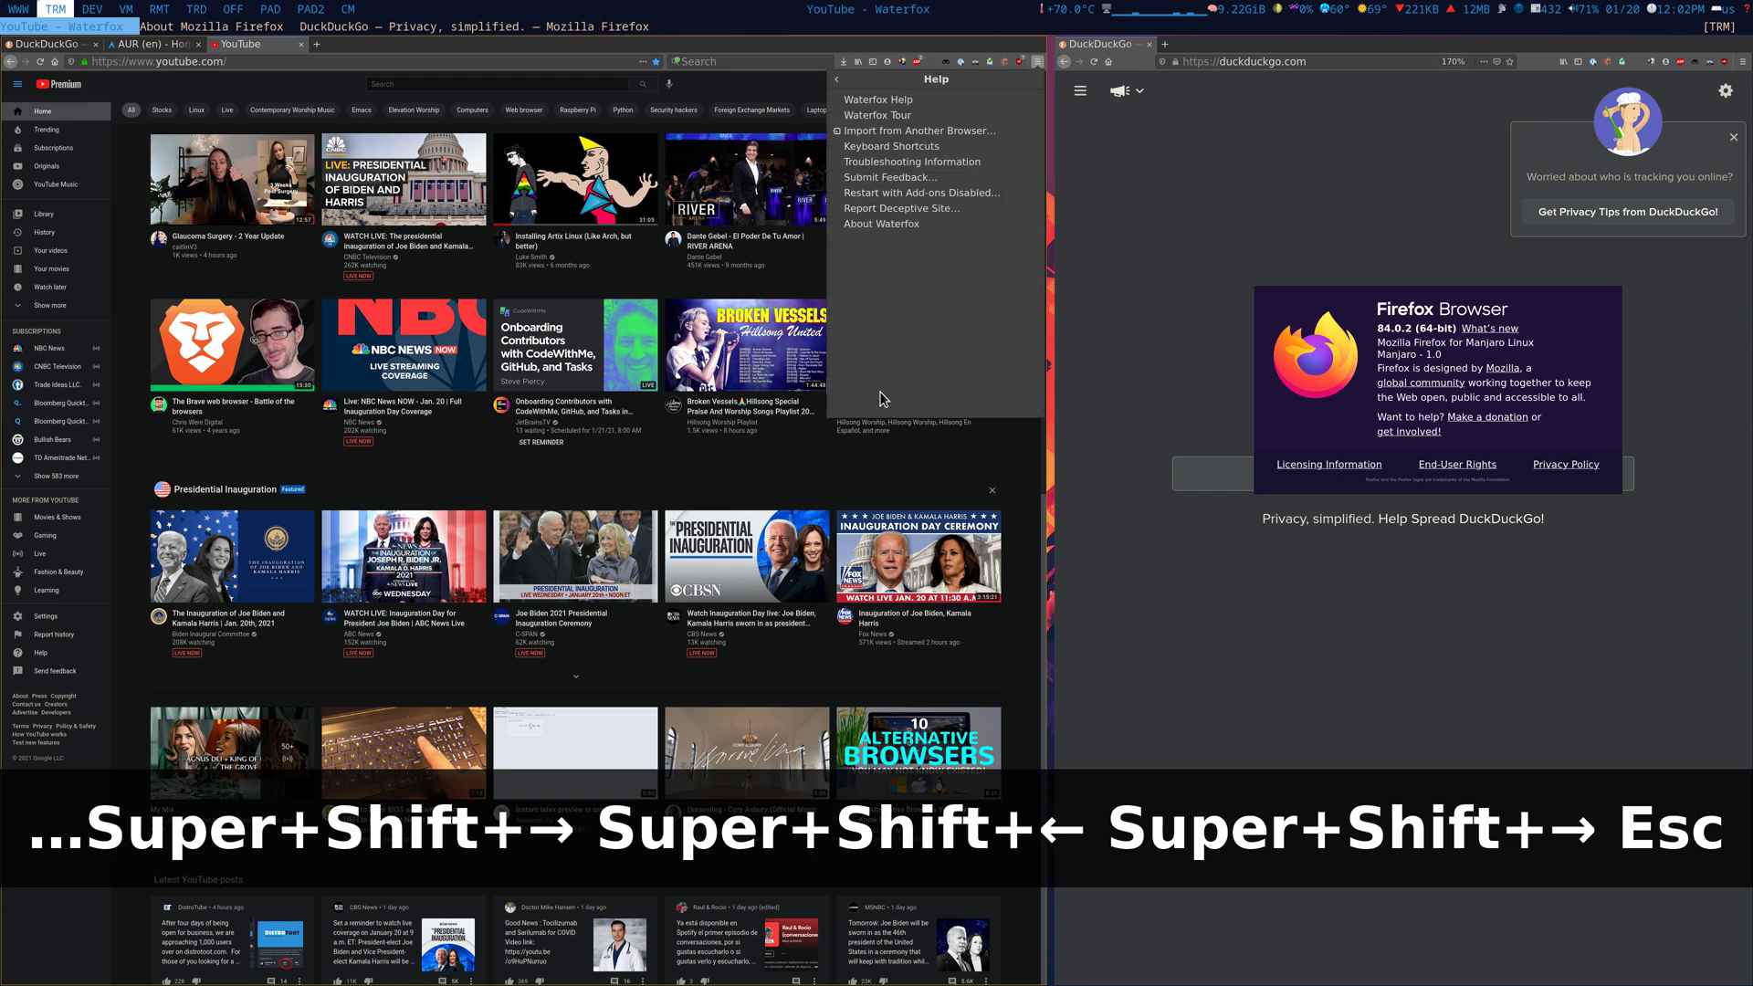
{"action": "left_click", "coordinate": [880, 224]}
{"action": "left_click_drag", "start_coordinate": [747, 389], "coordinate": [769, 386]}
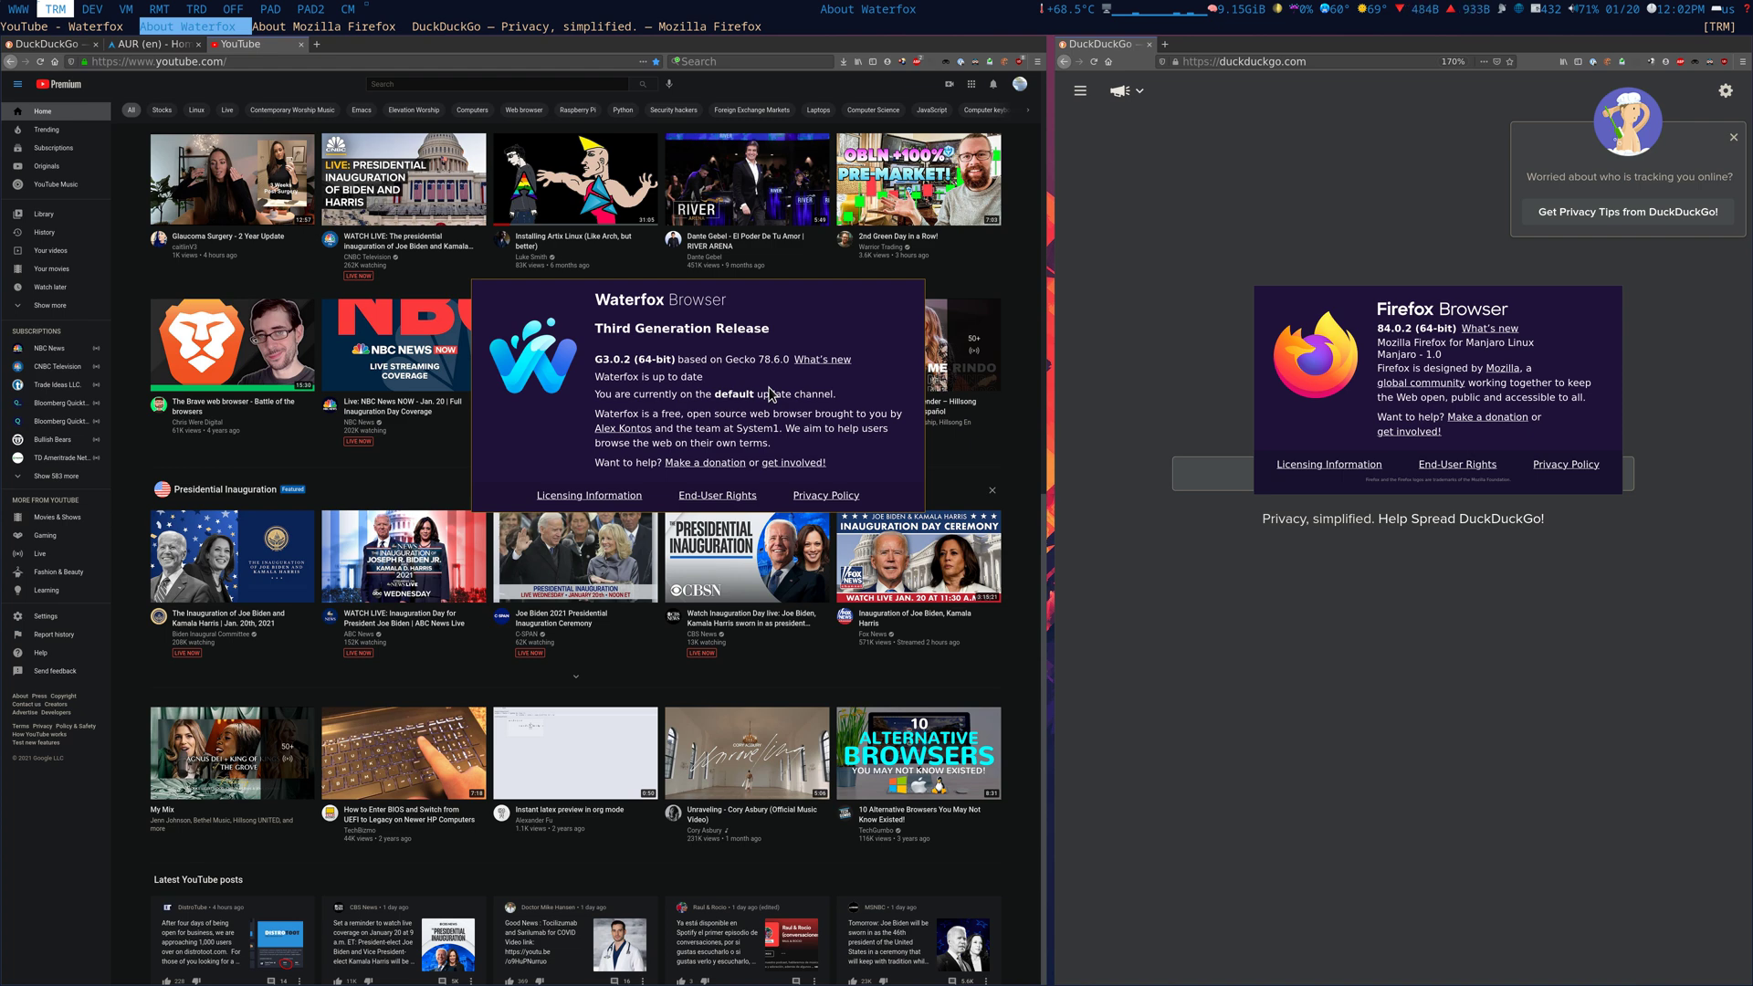
{"action": "key", "text": "ctrl+space"}
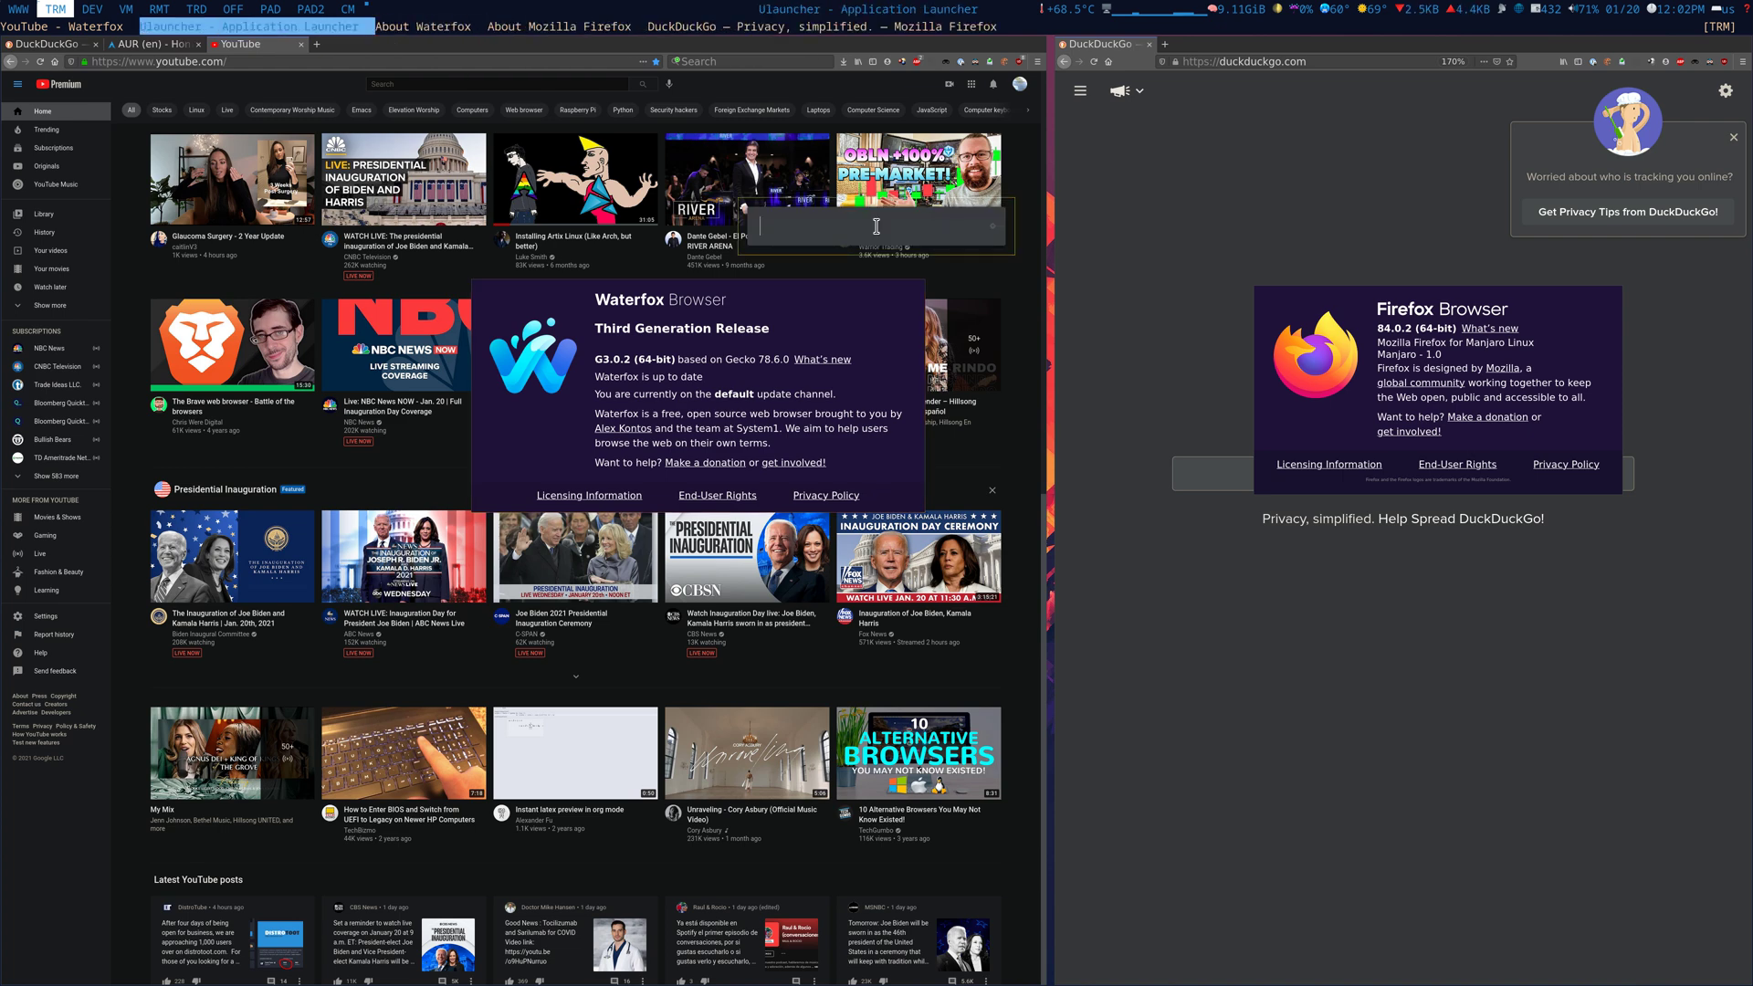
{"action": "type", "text": "Opera"}
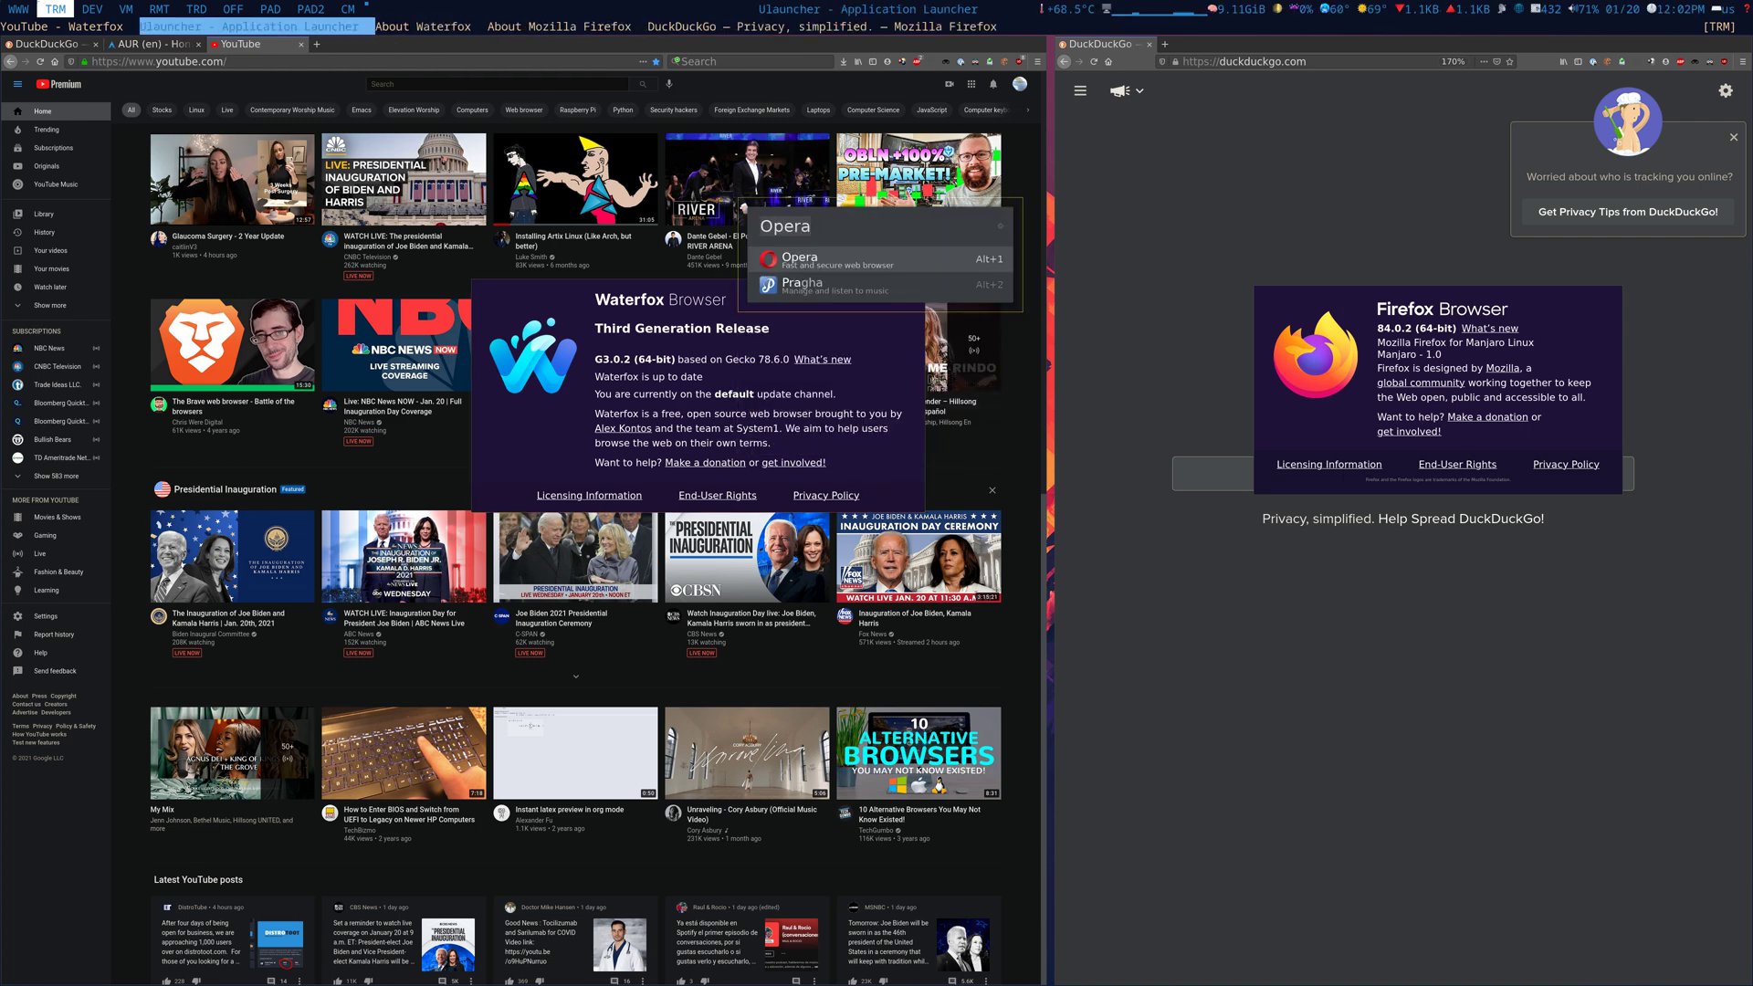
{"action": "key", "text": "BackSpace"}
{"action": "key", "text": "BackSpace"}
{"action": "key", "text": "BackSpace"}
{"action": "key", "text": "BackSpace"}
{"action": "key", "text": "BackSpace"}
{"action": "type", "text": "Water"}
{"action": "key", "text": "ctrl+a"}
{"action": "type", "text": "Librew"}
{"action": "key", "text": "BackSpace"}
{"action": "key", "text": "BackSpace"}
{"action": "key", "text": "BackSpace"}
{"action": "key", "text": "BackSpace"}
{"action": "key", "text": "BackSpace"}
{"action": "key", "text": "BackSpace"}
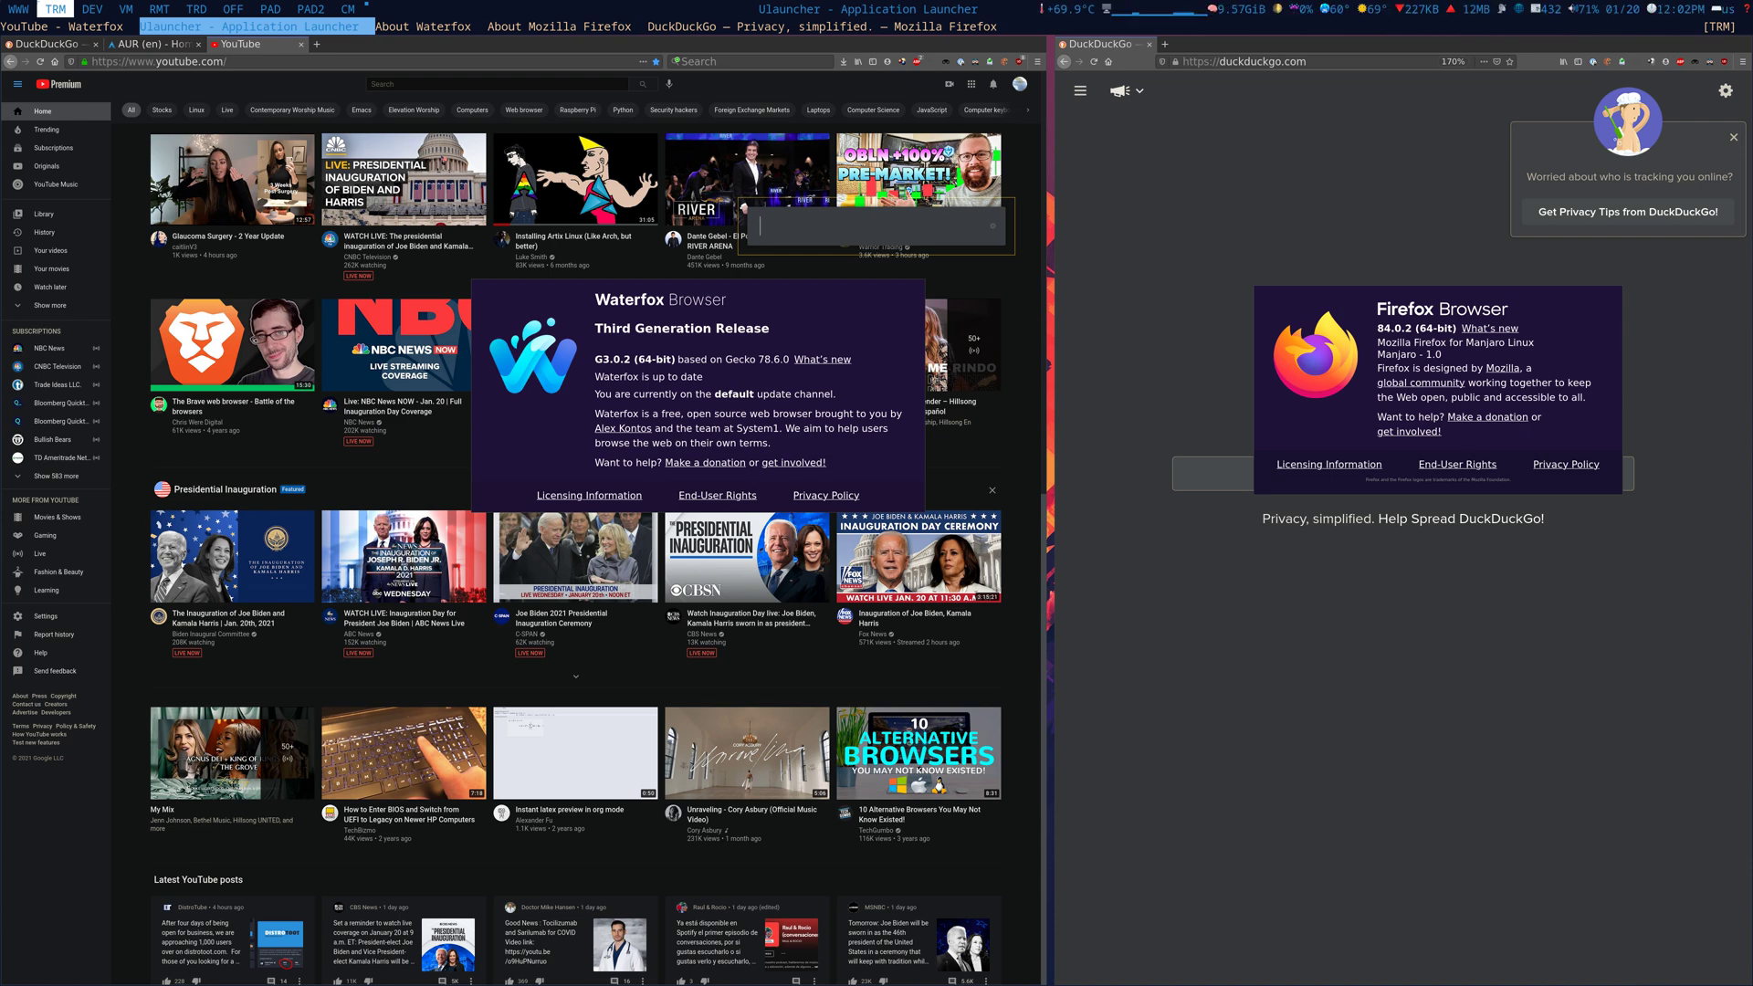
{"action": "type", "text": "Vivaldi"}
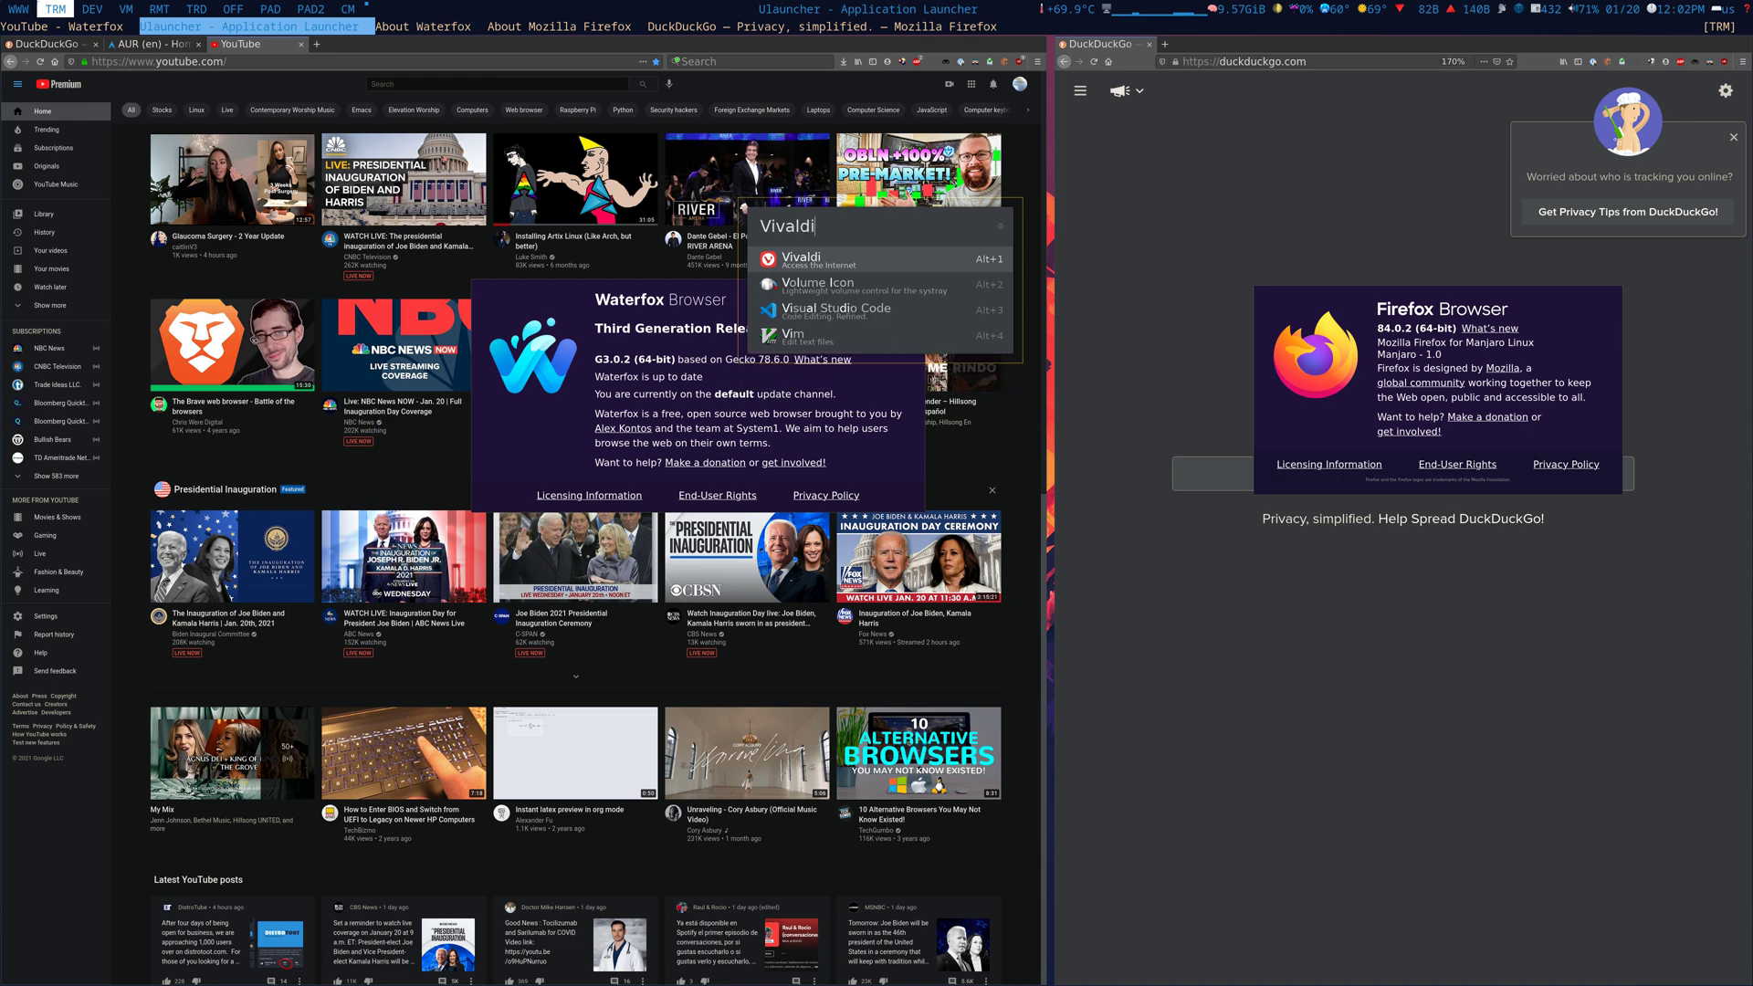
{"action": "key", "text": "BackSpace"}
{"action": "key", "text": "BackSpace"}
{"action": "key", "text": "BackSpace"}
{"action": "key", "text": "BackSpace"}
{"action": "key", "text": "BackSpace"}
{"action": "type", "text": "Chrom"}
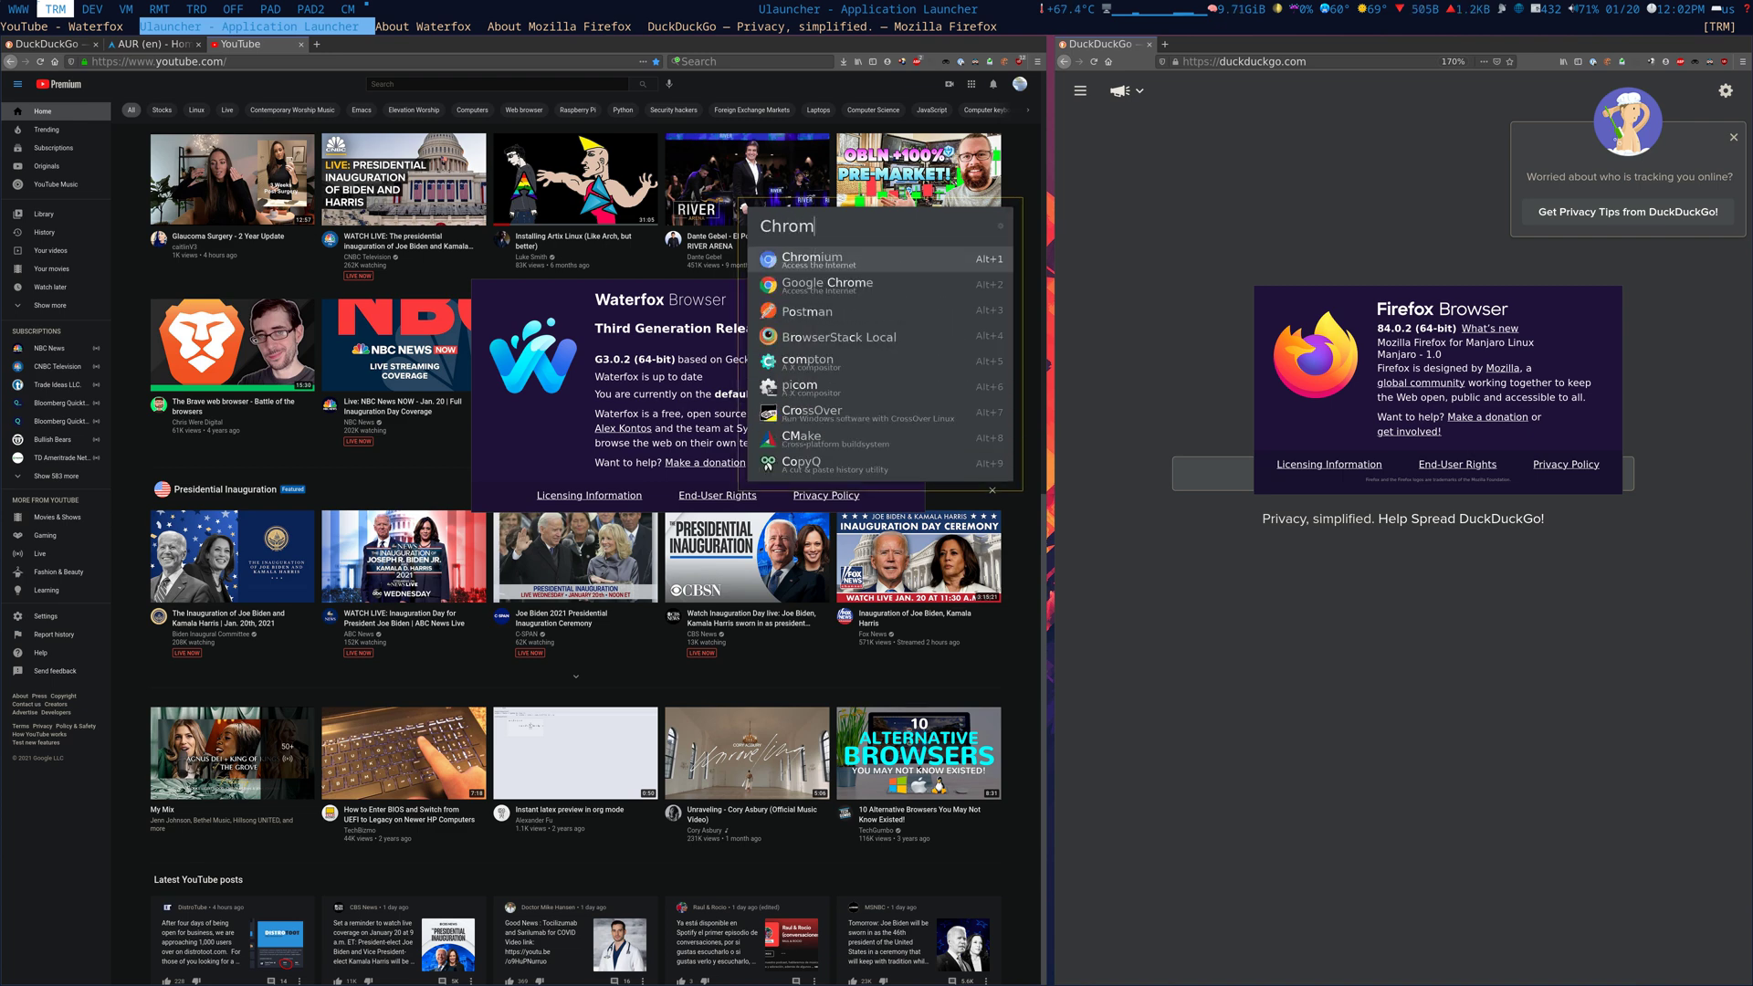
{"action": "key", "text": "Escape"}
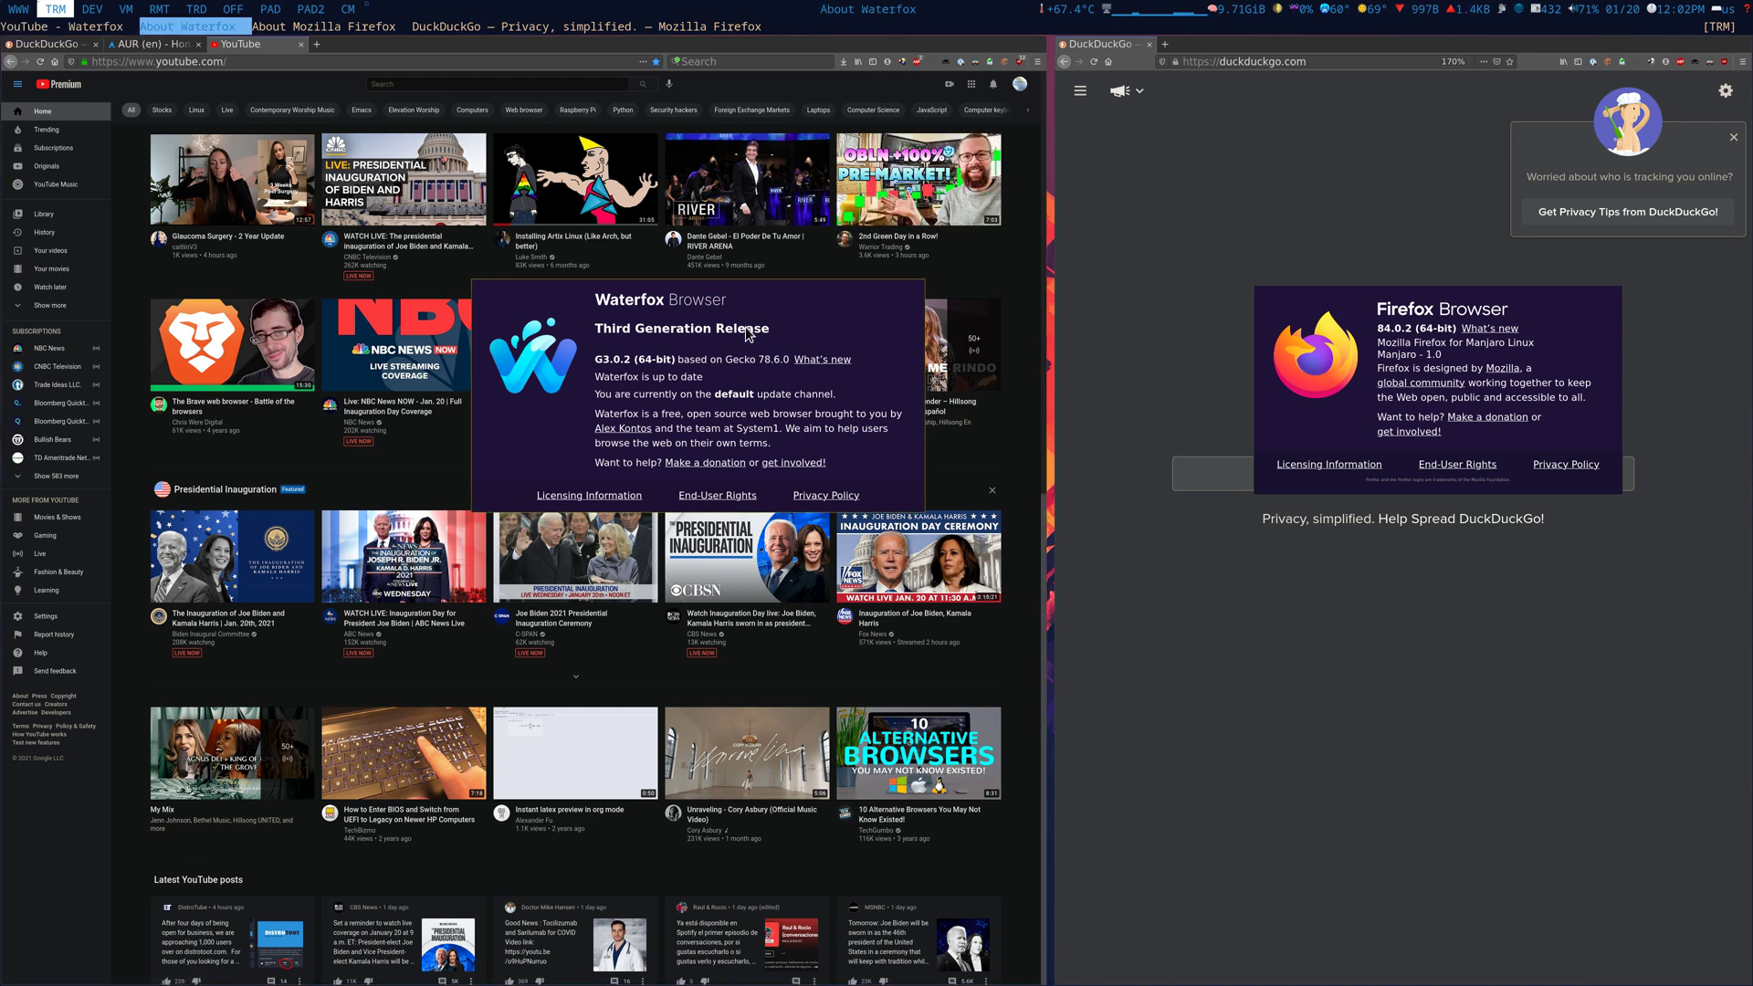
- Close both About dialogs, toggle Dark Reader for youtube.com, and open the Dante Gebel video
{"action": "key", "text": "Escape"}
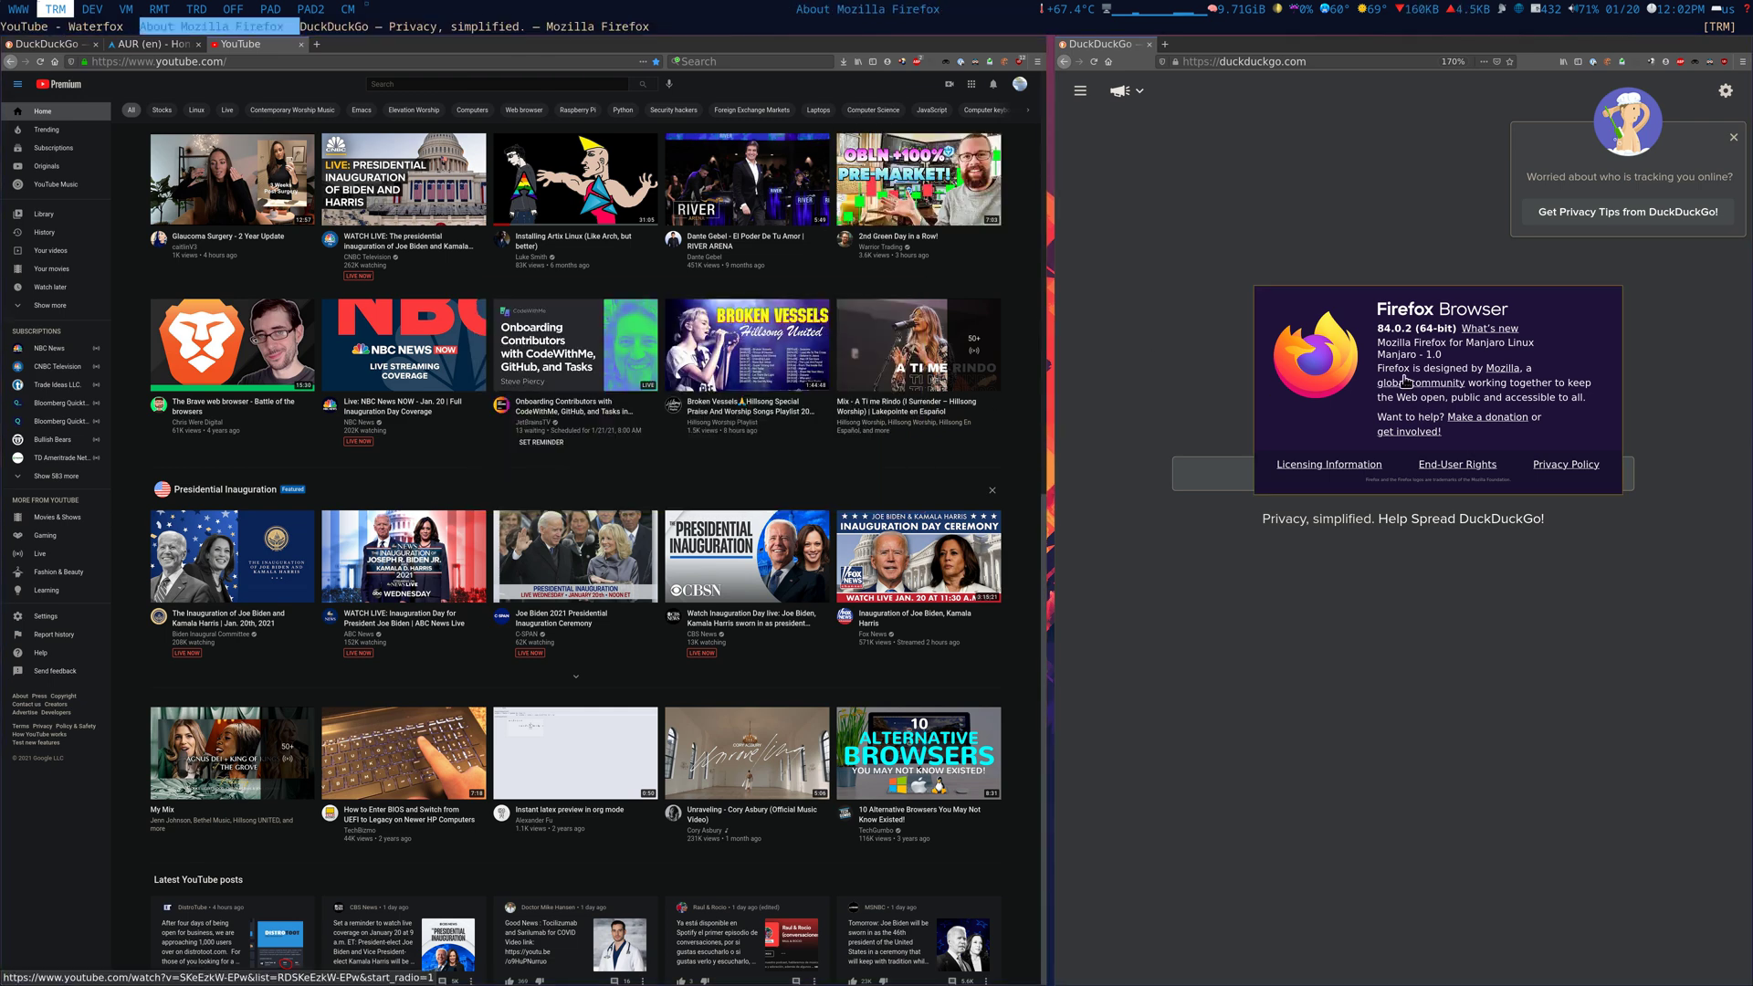
{"action": "key", "text": "Escape"}
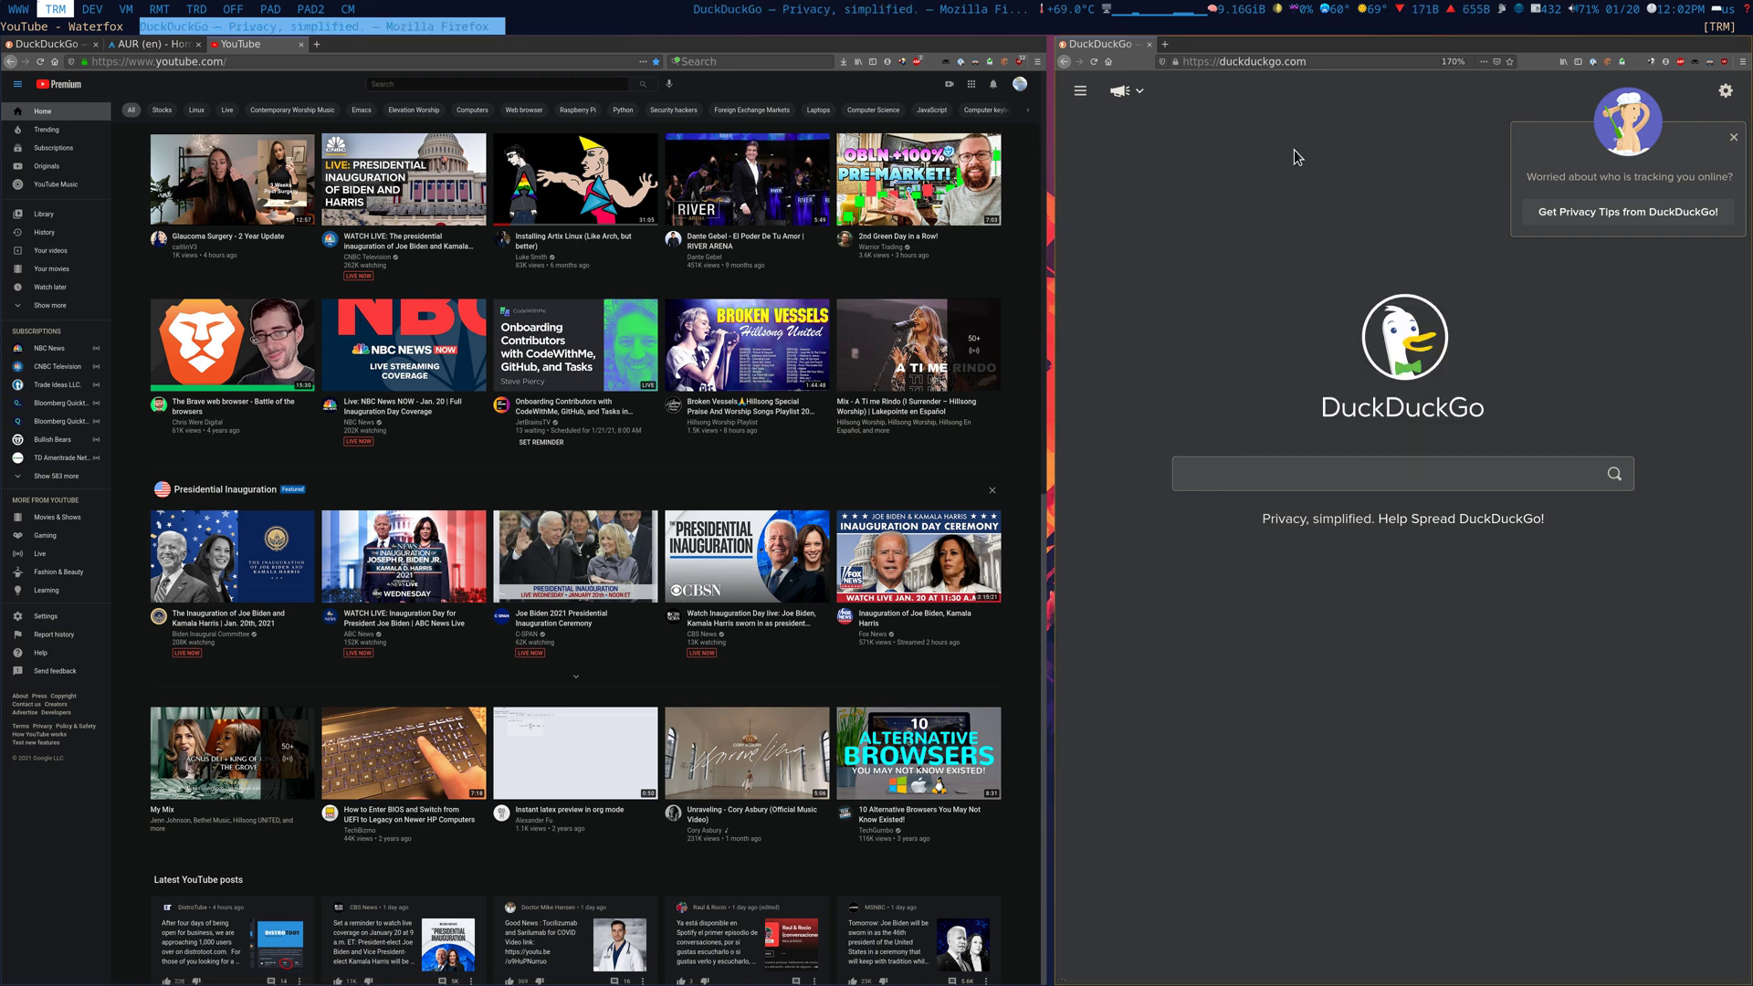
{"action": "left_click", "coordinate": [976, 63]}
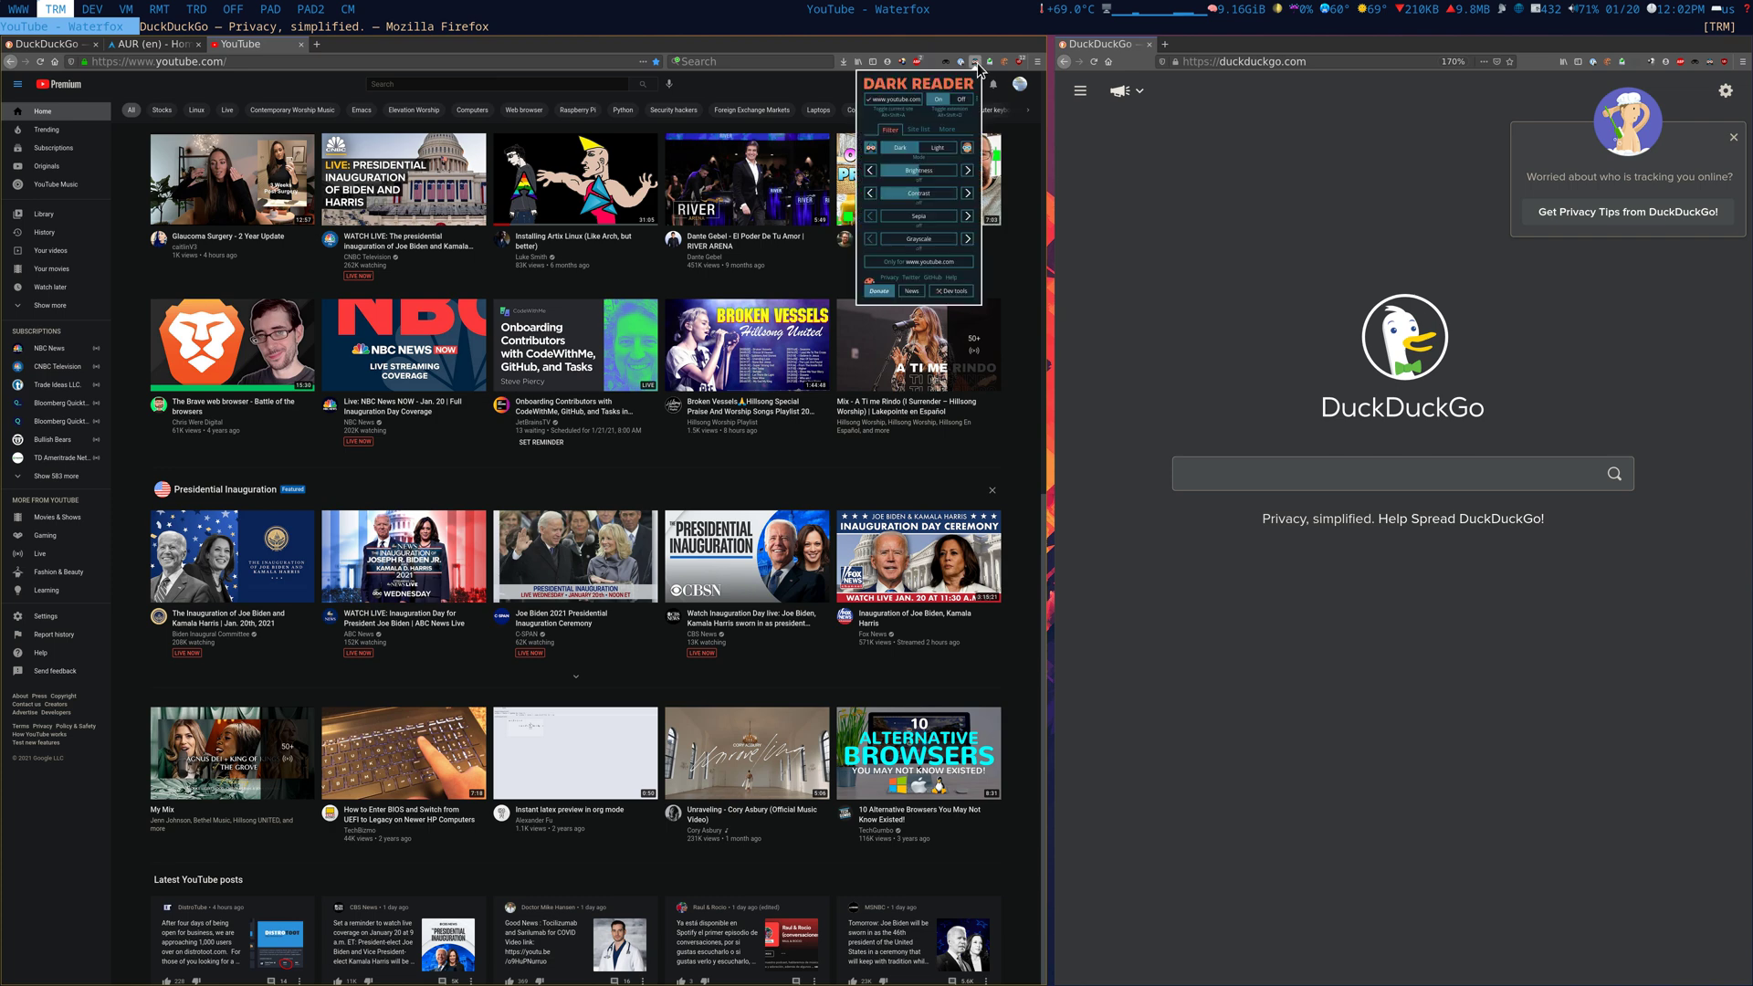
{"action": "left_click", "coordinate": [904, 102]}
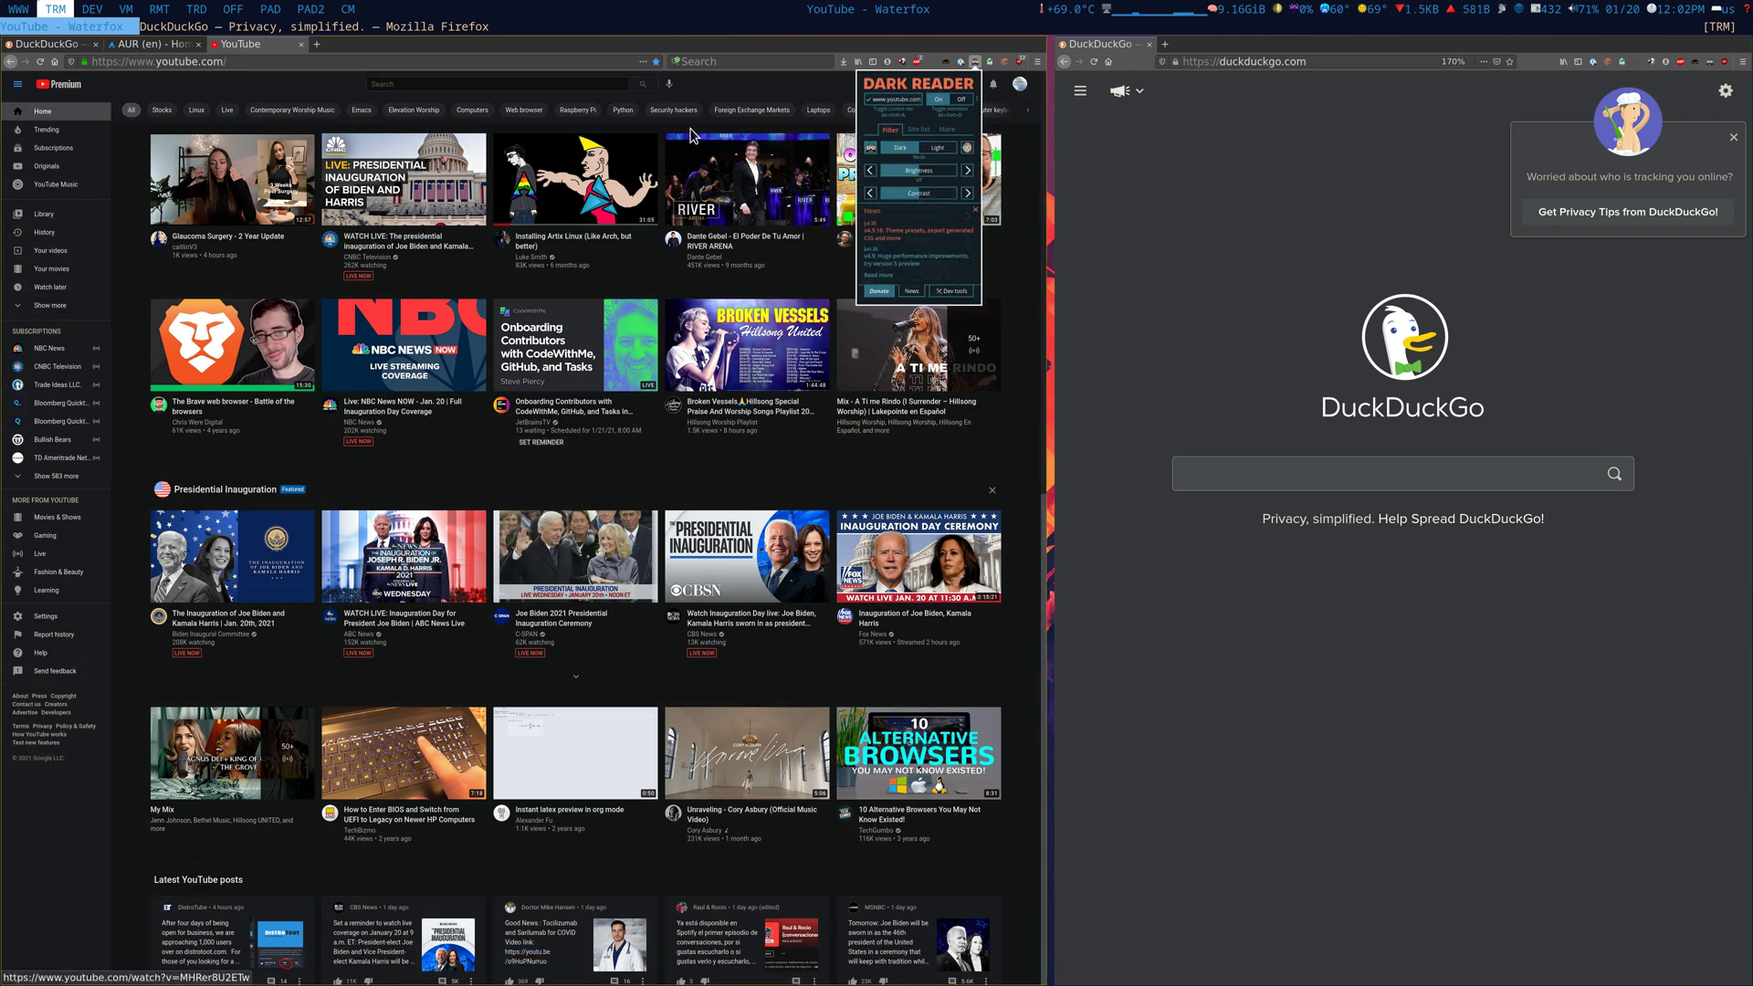
{"action": "left_click", "coordinate": [701, 183]}
- Search Bing for Bill Gates in a new tab, zoom to 120%, and open his Wikipedia article
{"action": "key", "text": "ctrl+t"}
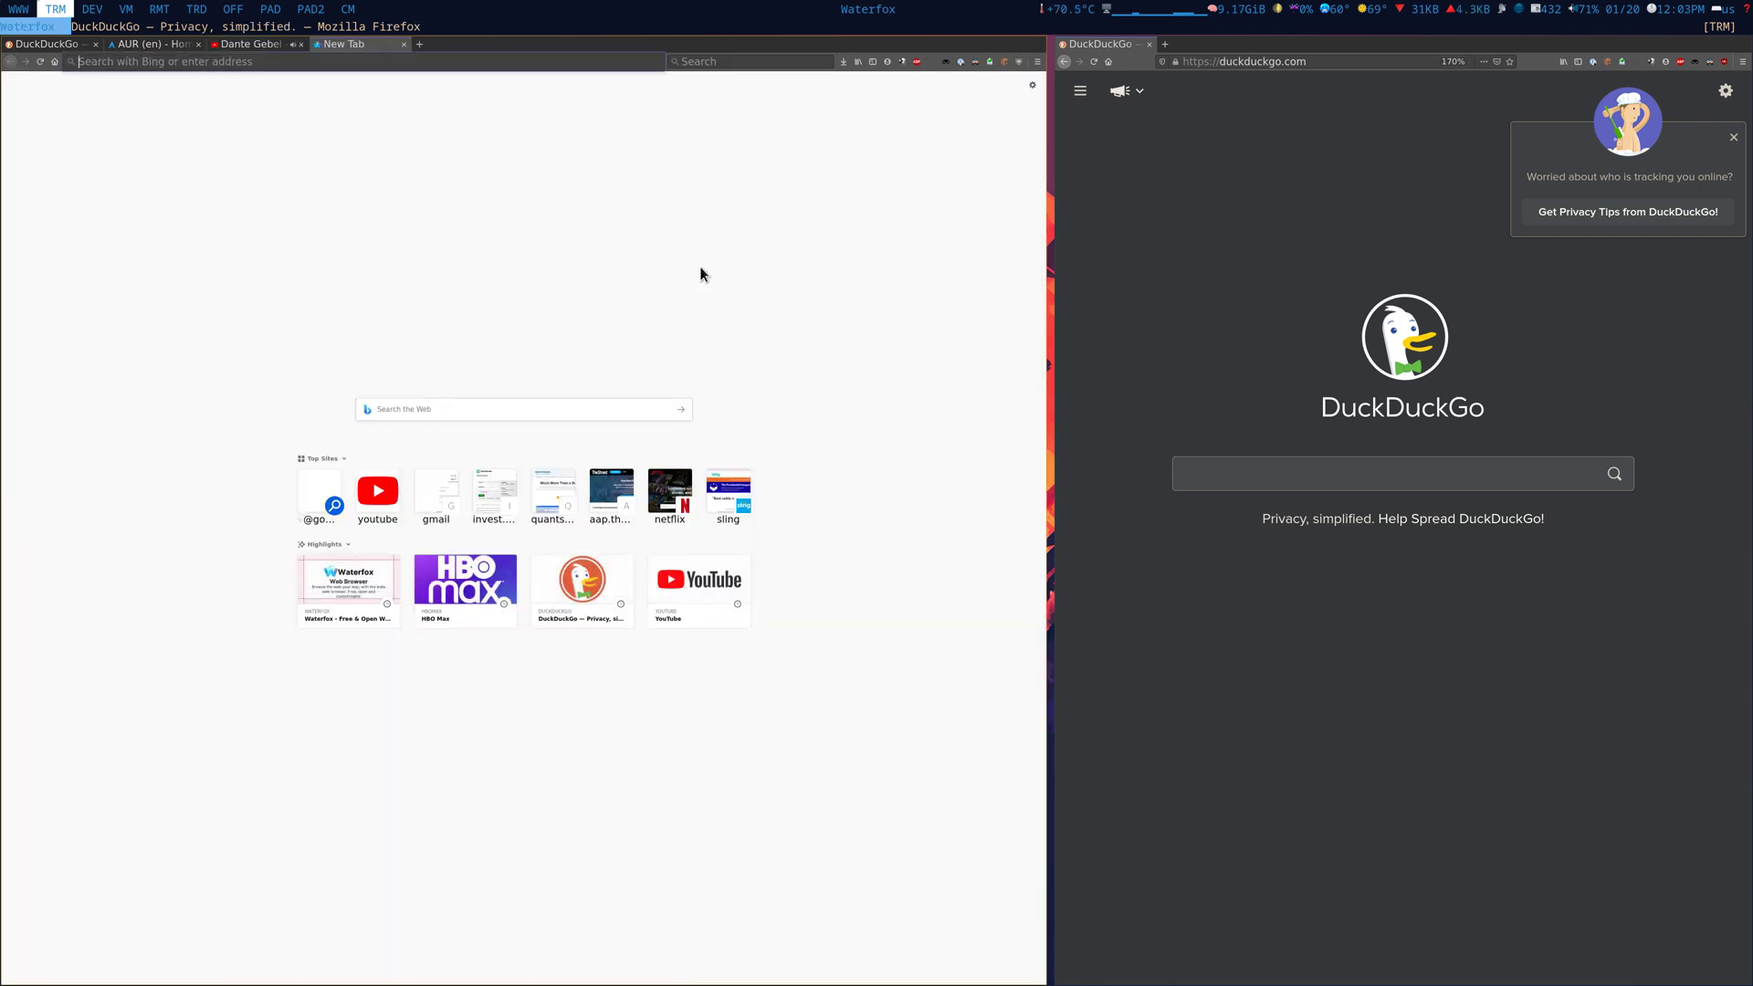
{"action": "type", "text": "Bill Gate"}
{"action": "key", "text": "Down"}
{"action": "key", "text": "Return"}
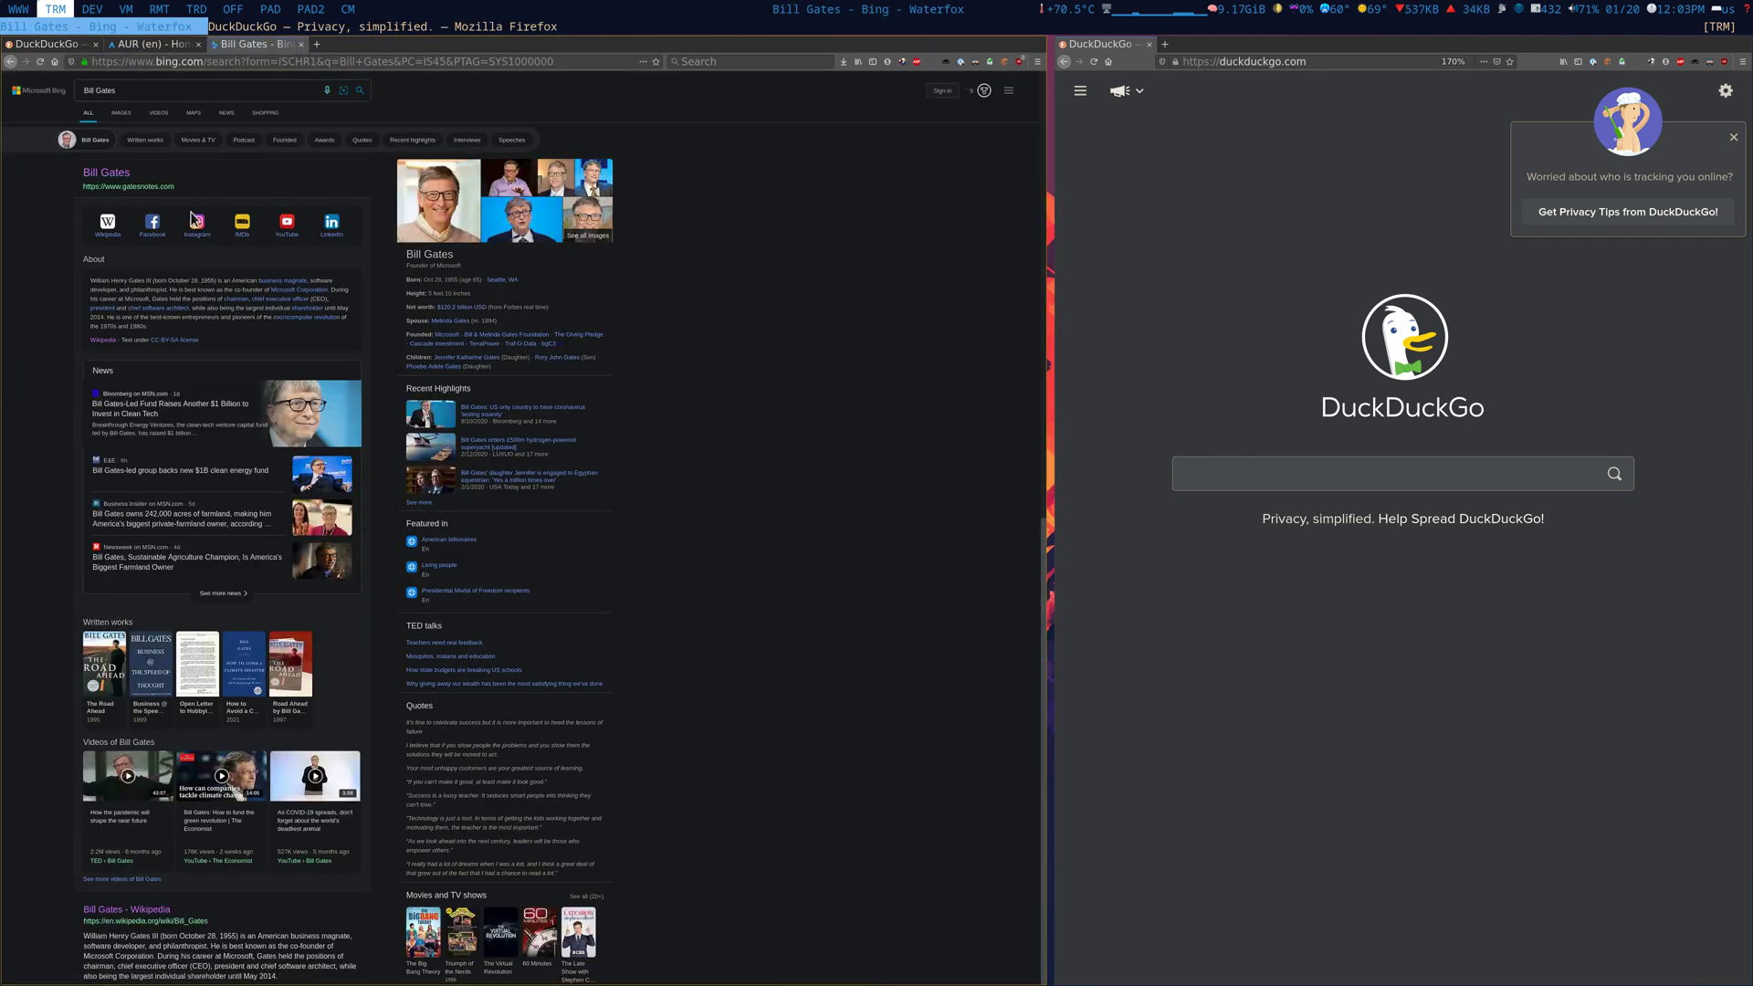
{"action": "key", "text": "ctrl+plus"}
{"action": "key", "text": "ctrl+plus"}
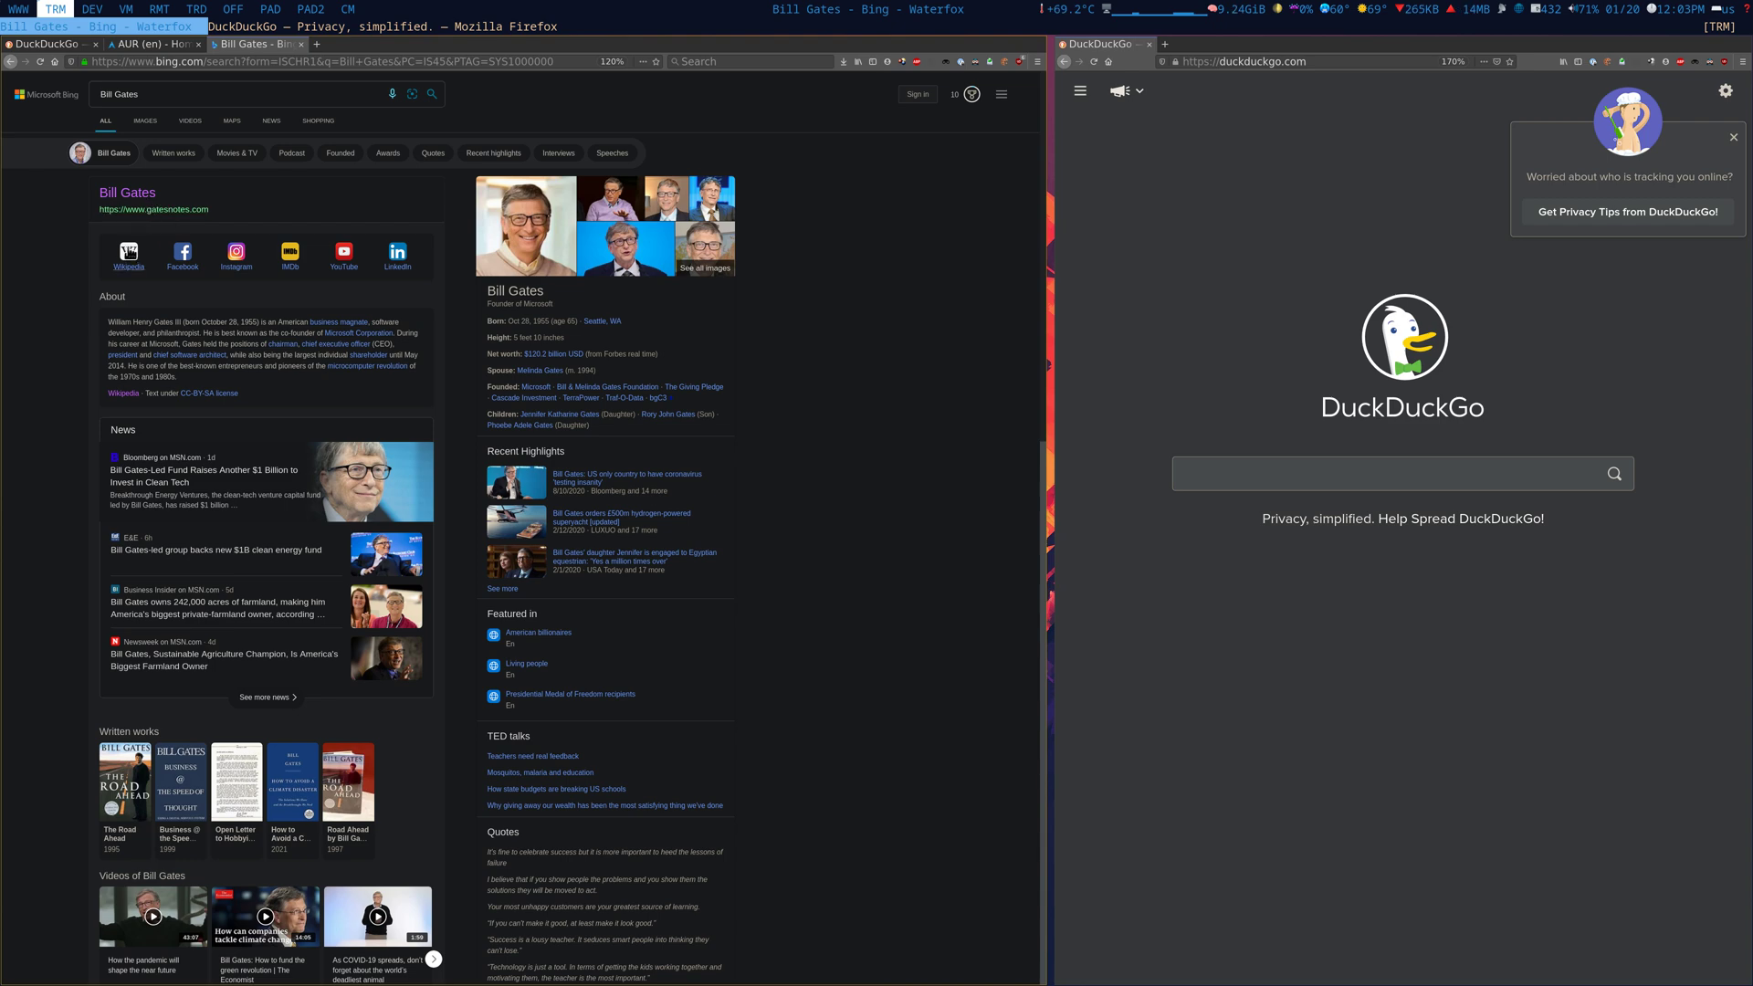
{"action": "left_click", "coordinate": [129, 254]}
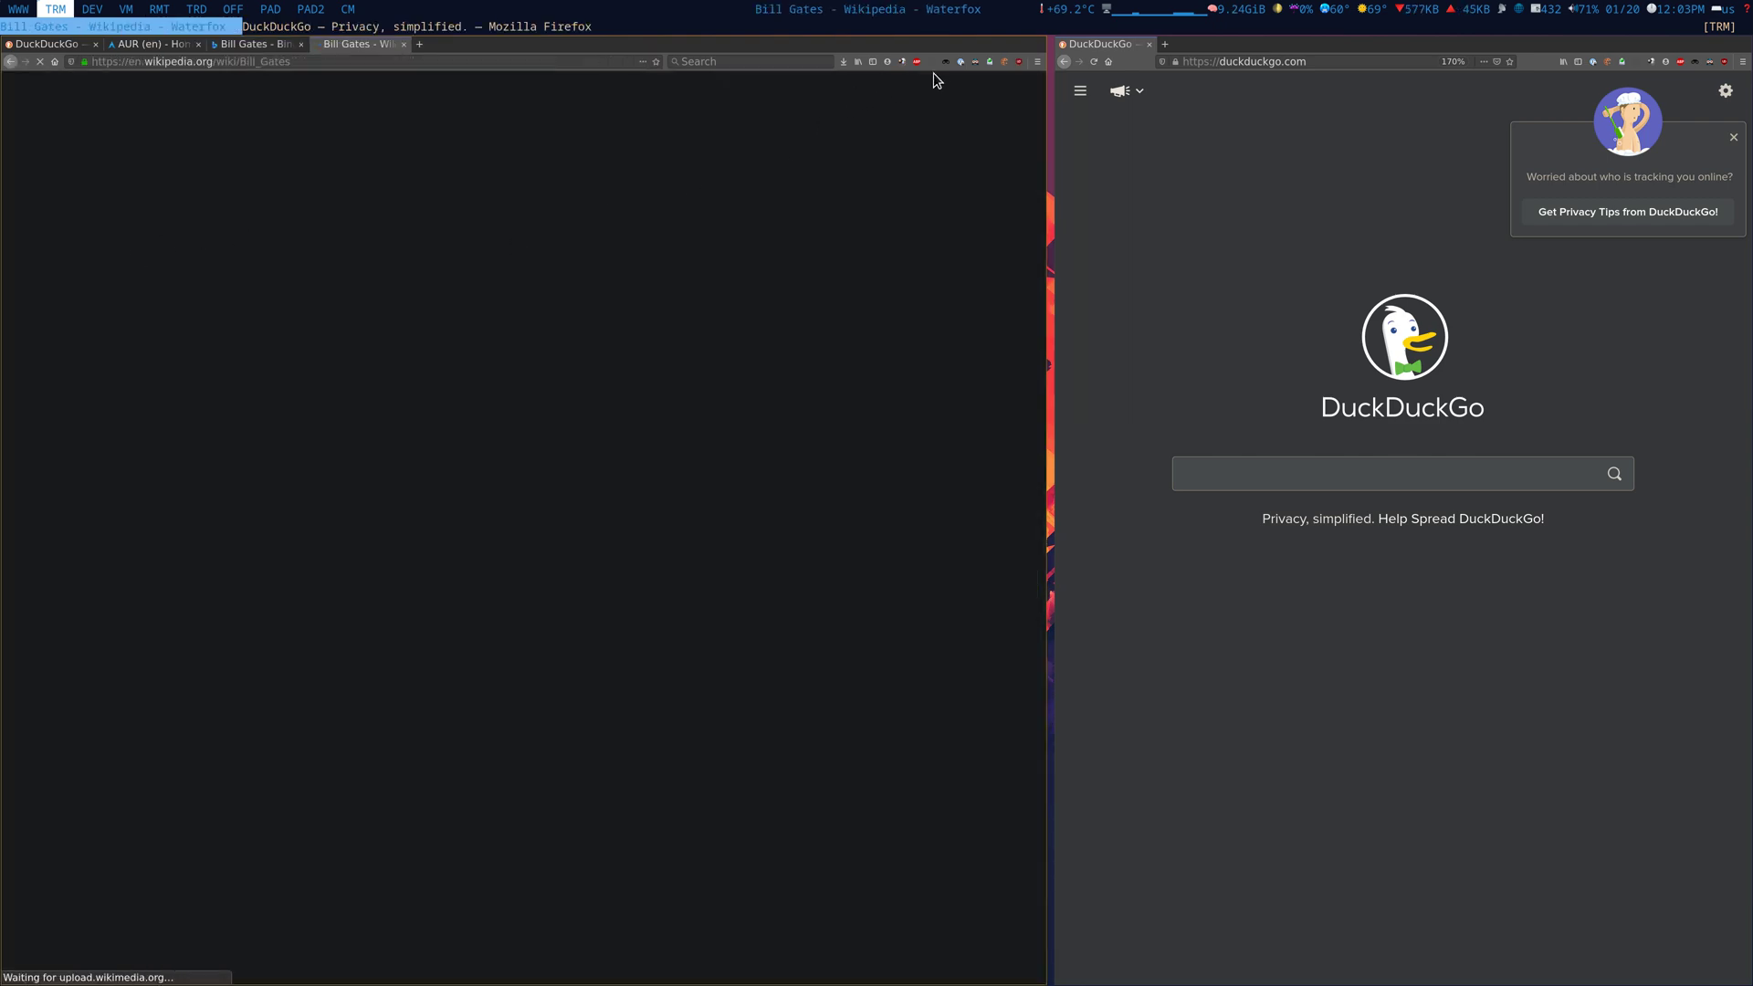
- Turn off Dark Reader for Wikipedia in Waterfox
{"action": "left_click", "coordinate": [973, 66]}
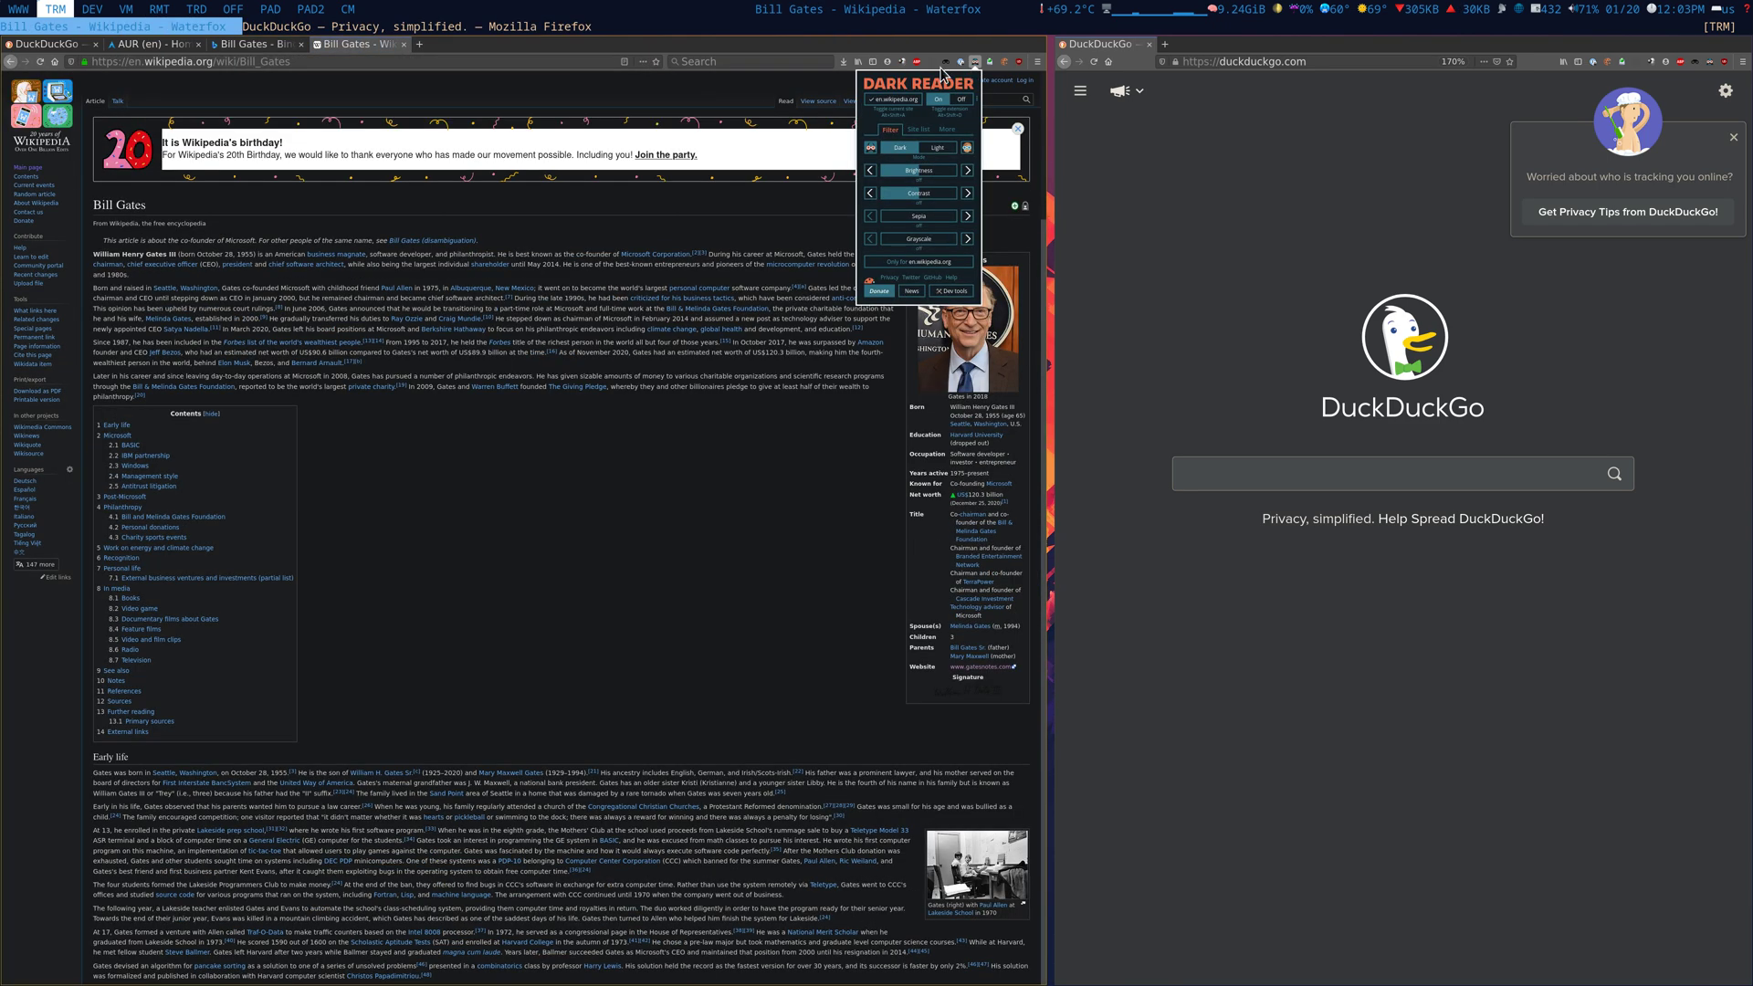
{"action": "left_click", "coordinate": [894, 98]}
{"action": "left_click", "coordinate": [708, 246]}
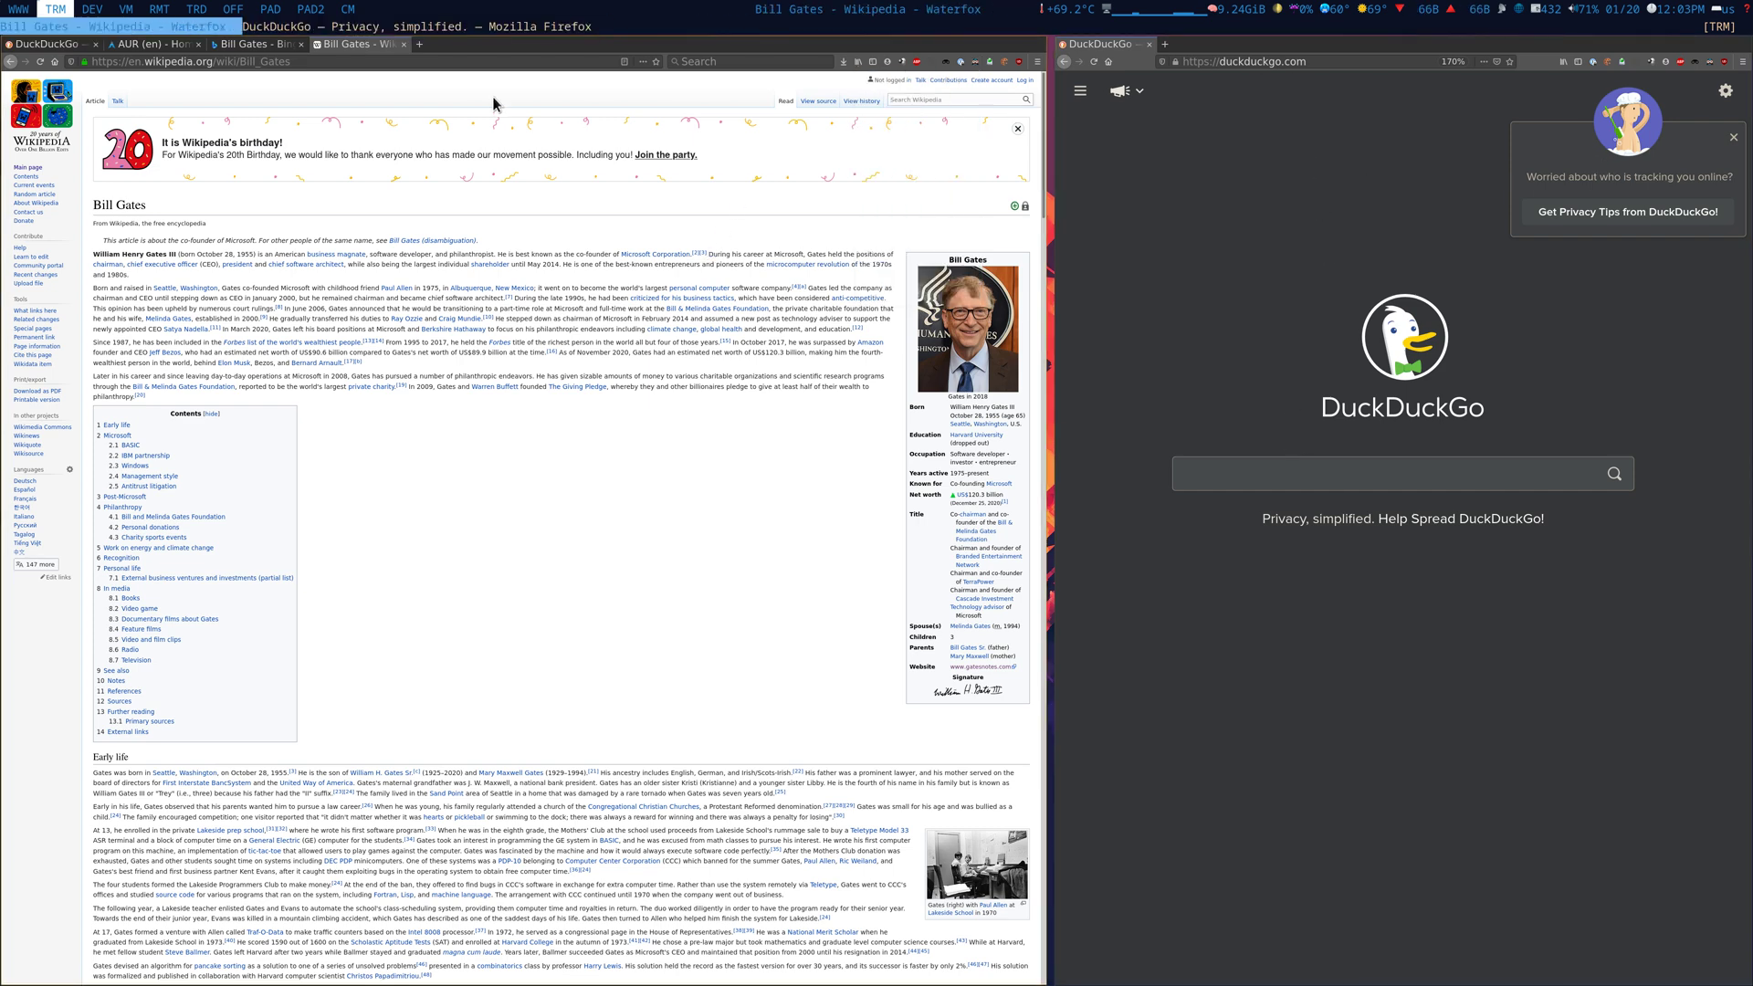
- Load the same Bill Gates Wikipedia address in Firefox, replacing the DuckDuckGo page
{"action": "left_click", "coordinate": [488, 58]}
{"action": "key", "text": "ctrl+c"}
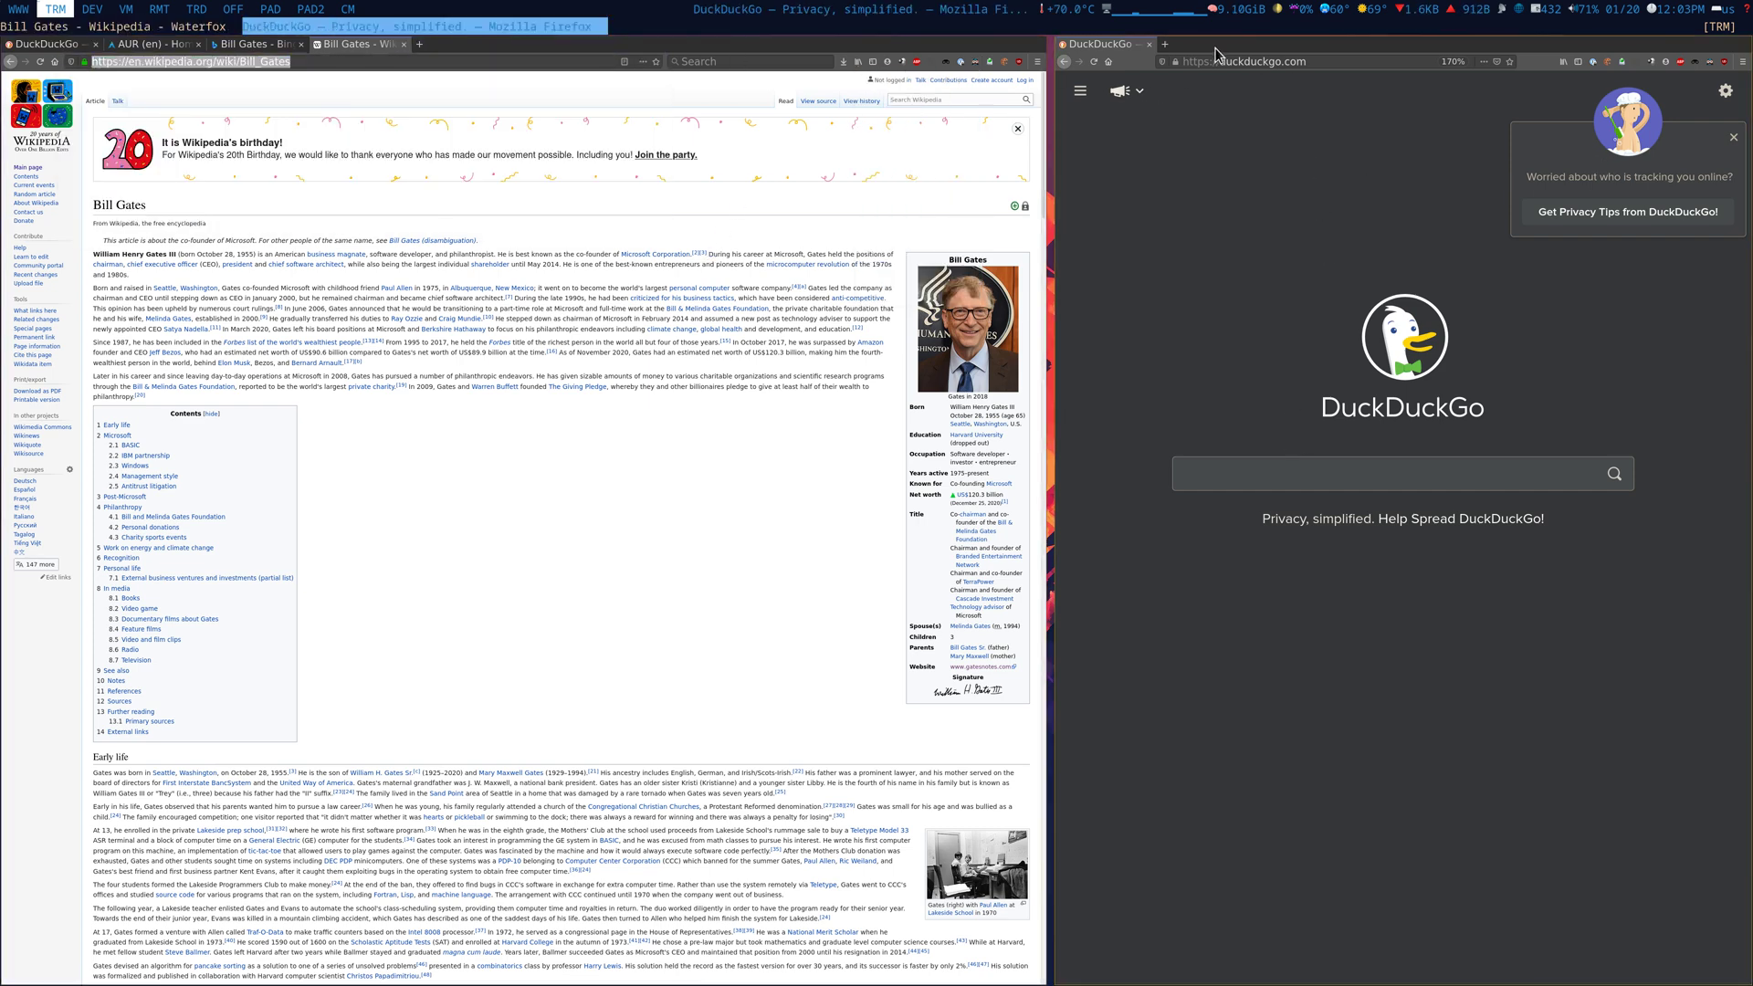
{"action": "left_click", "coordinate": [1251, 61]}
{"action": "key", "text": "ctrl+v"}
{"action": "key", "text": "Return"}
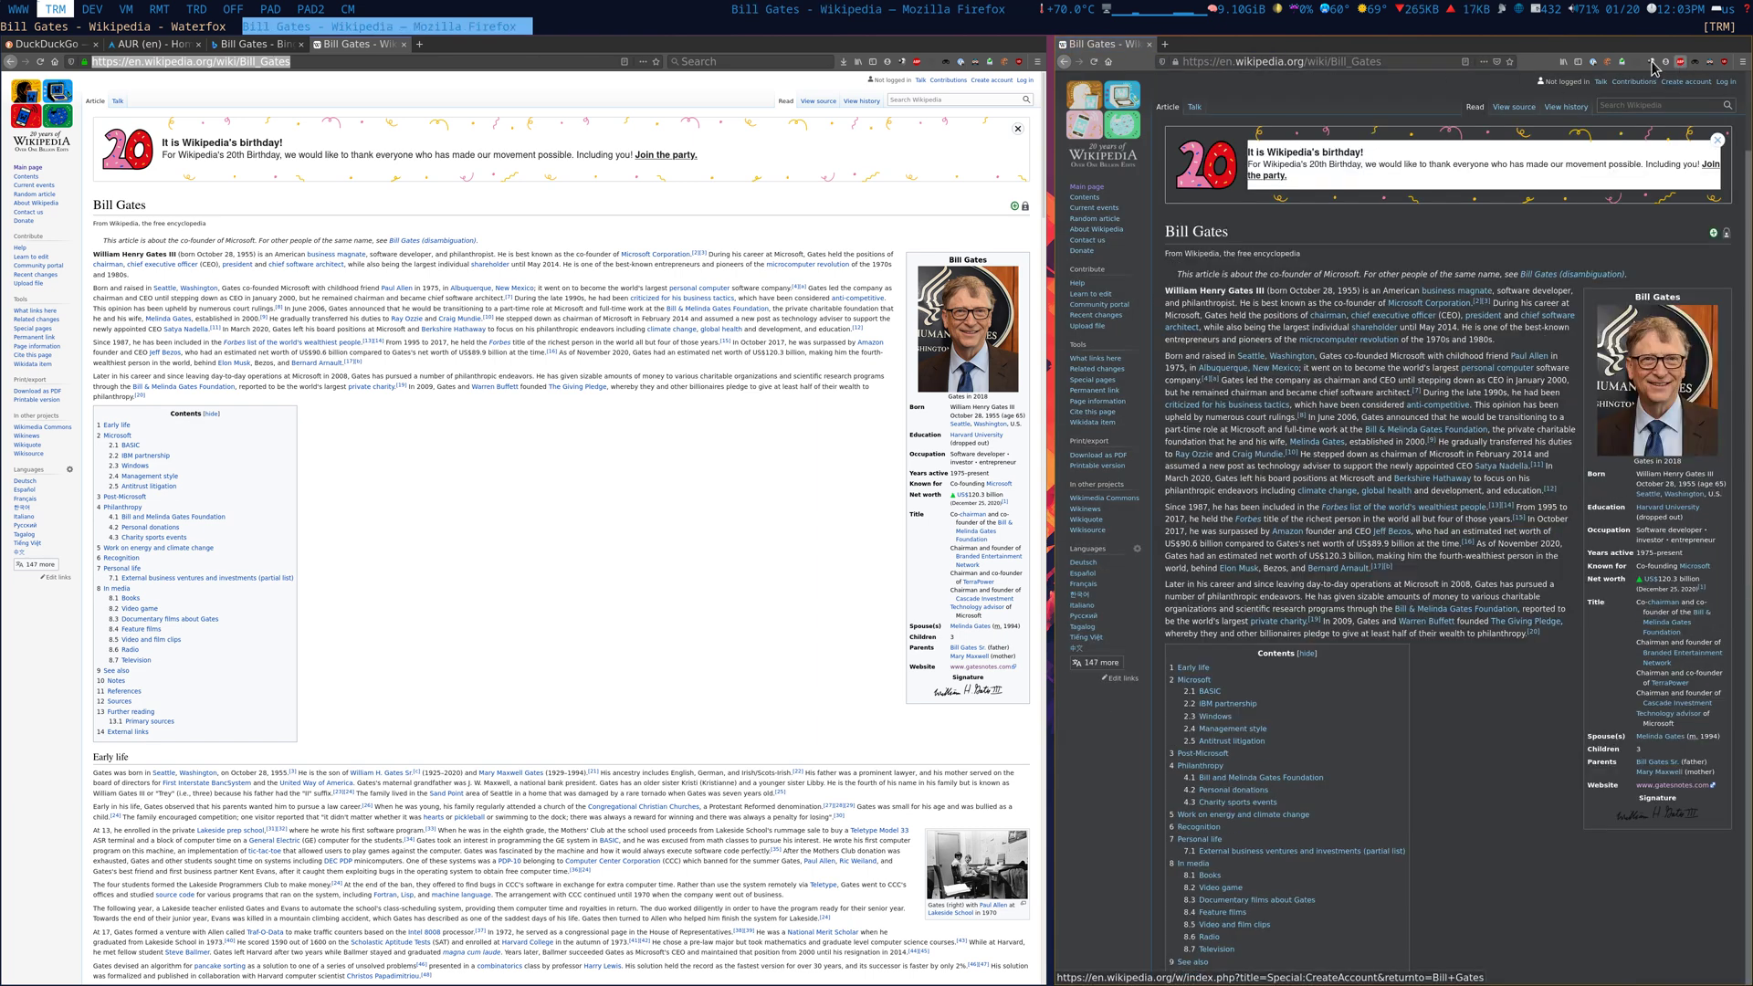
- Switch off Dark Reader for Wikipedia in Firefox
{"action": "left_click", "coordinate": [1594, 64]}
{"action": "left_click", "coordinate": [1595, 64]}
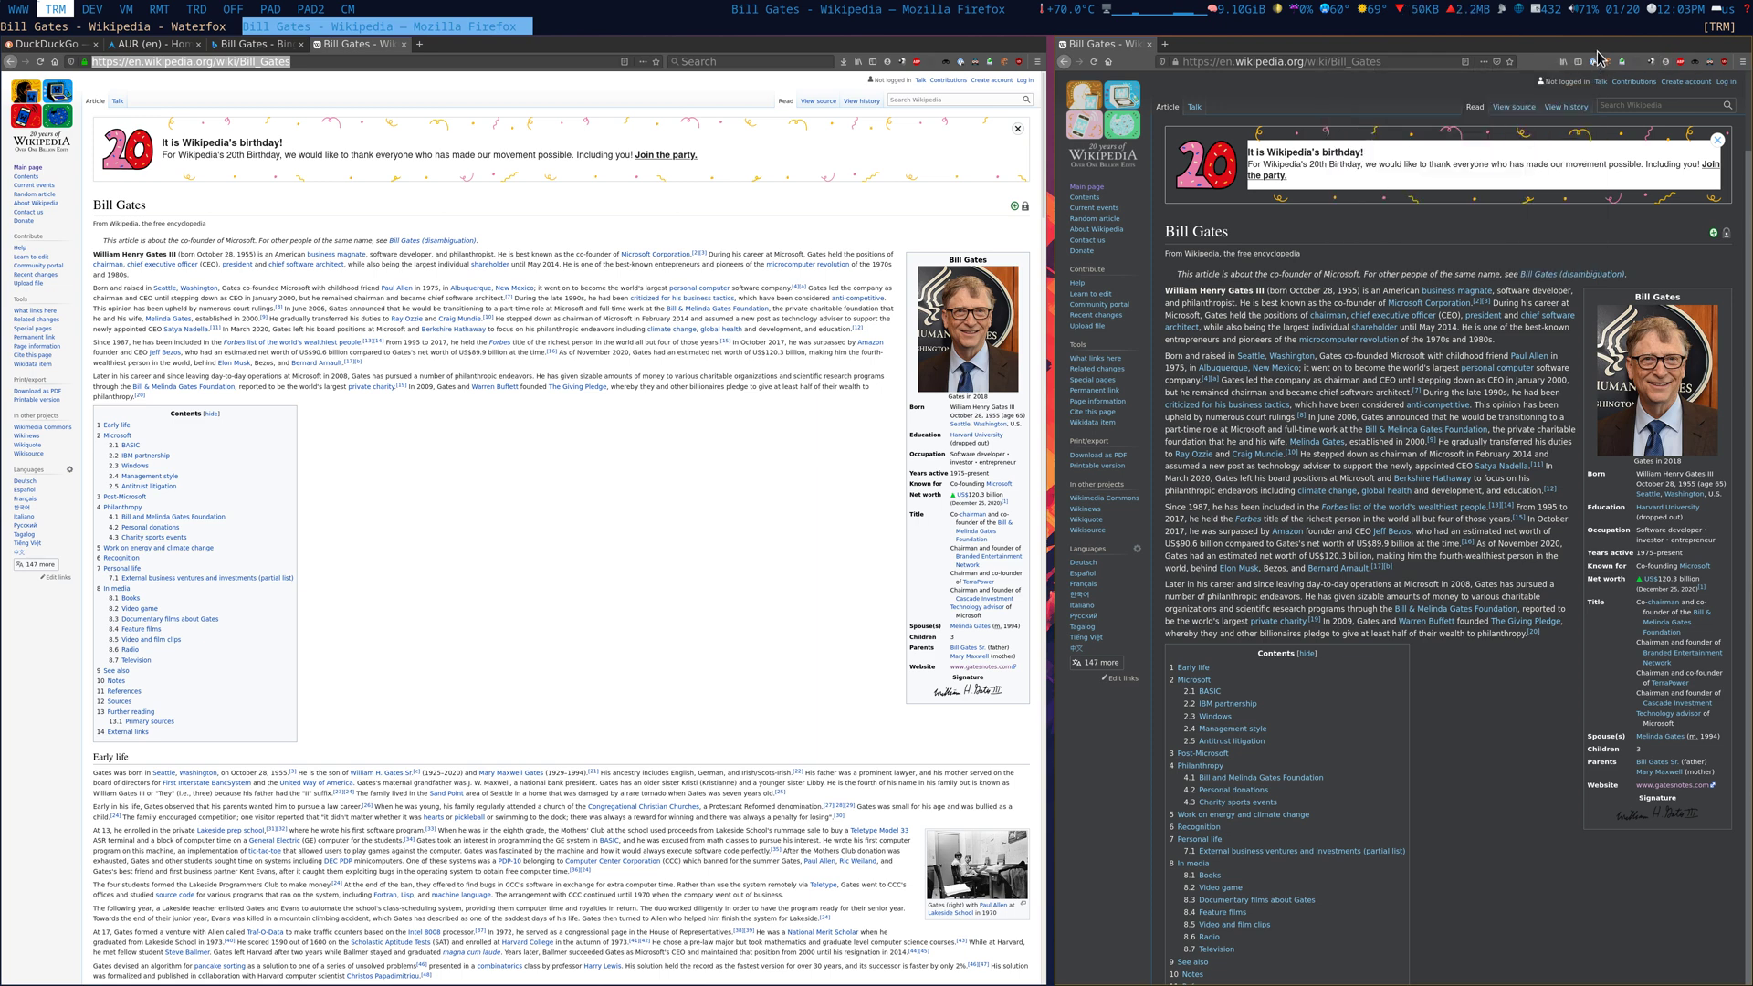
{"action": "left_click", "coordinate": [1711, 63]}
{"action": "left_click", "coordinate": [1632, 99]}
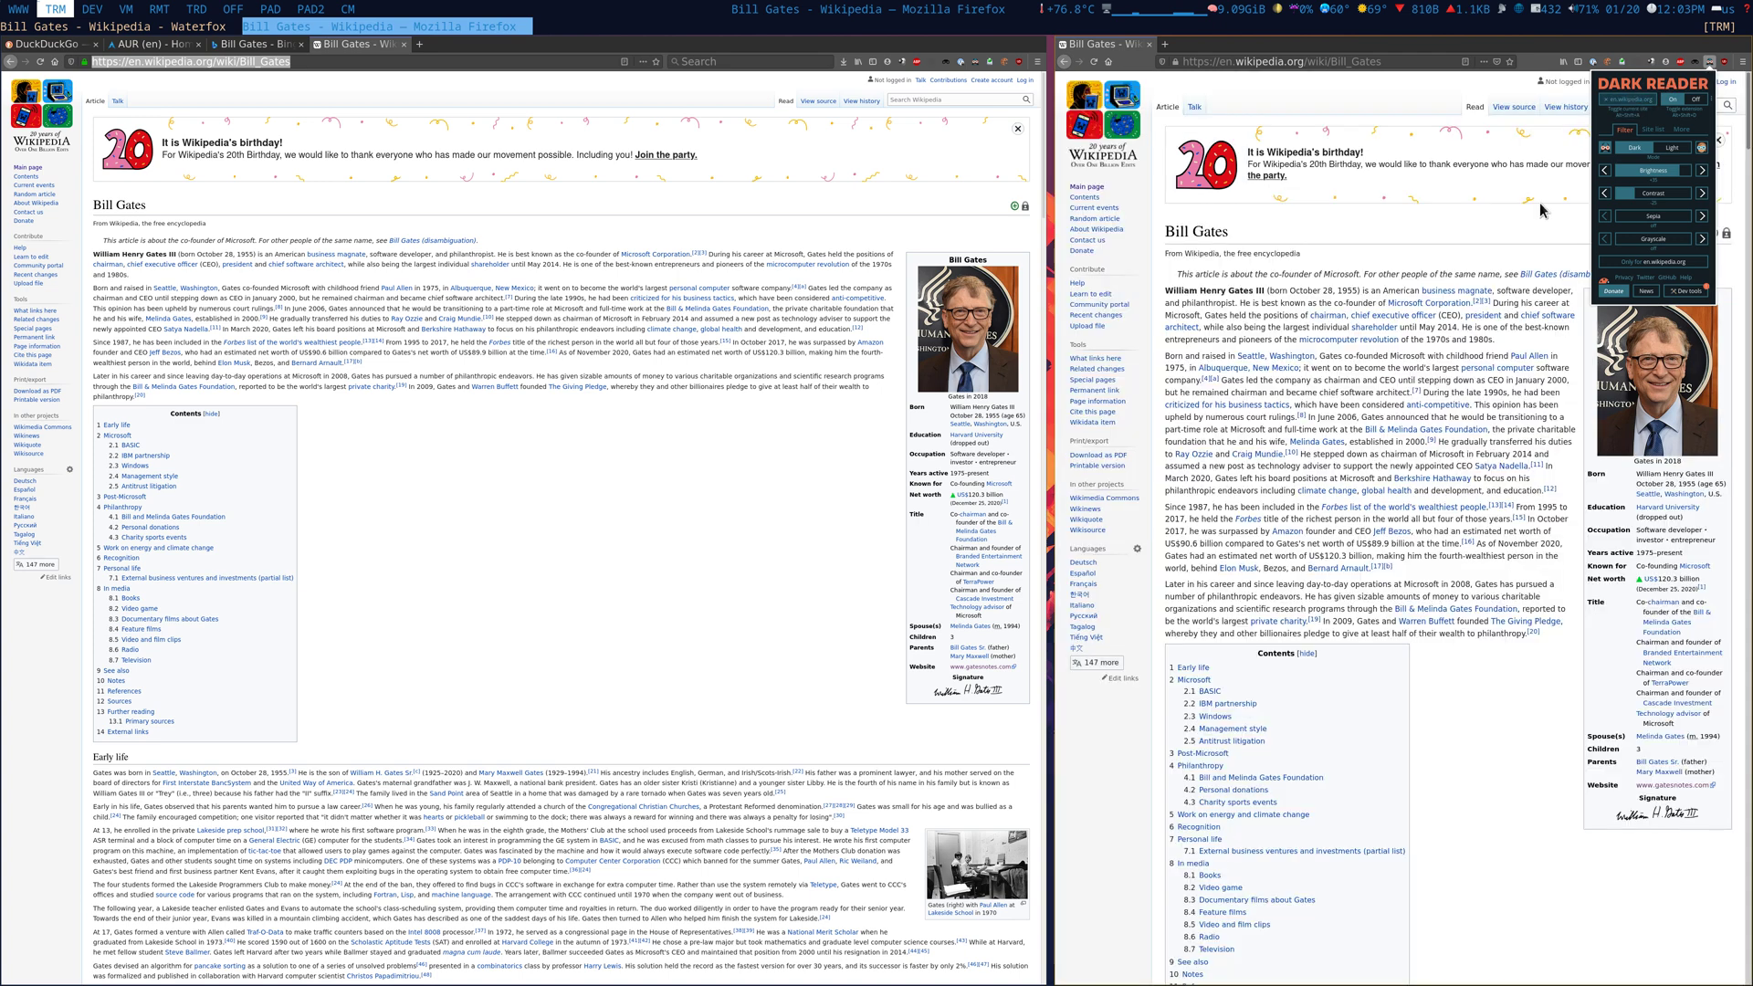
{"action": "left_click", "coordinate": [1462, 626]}
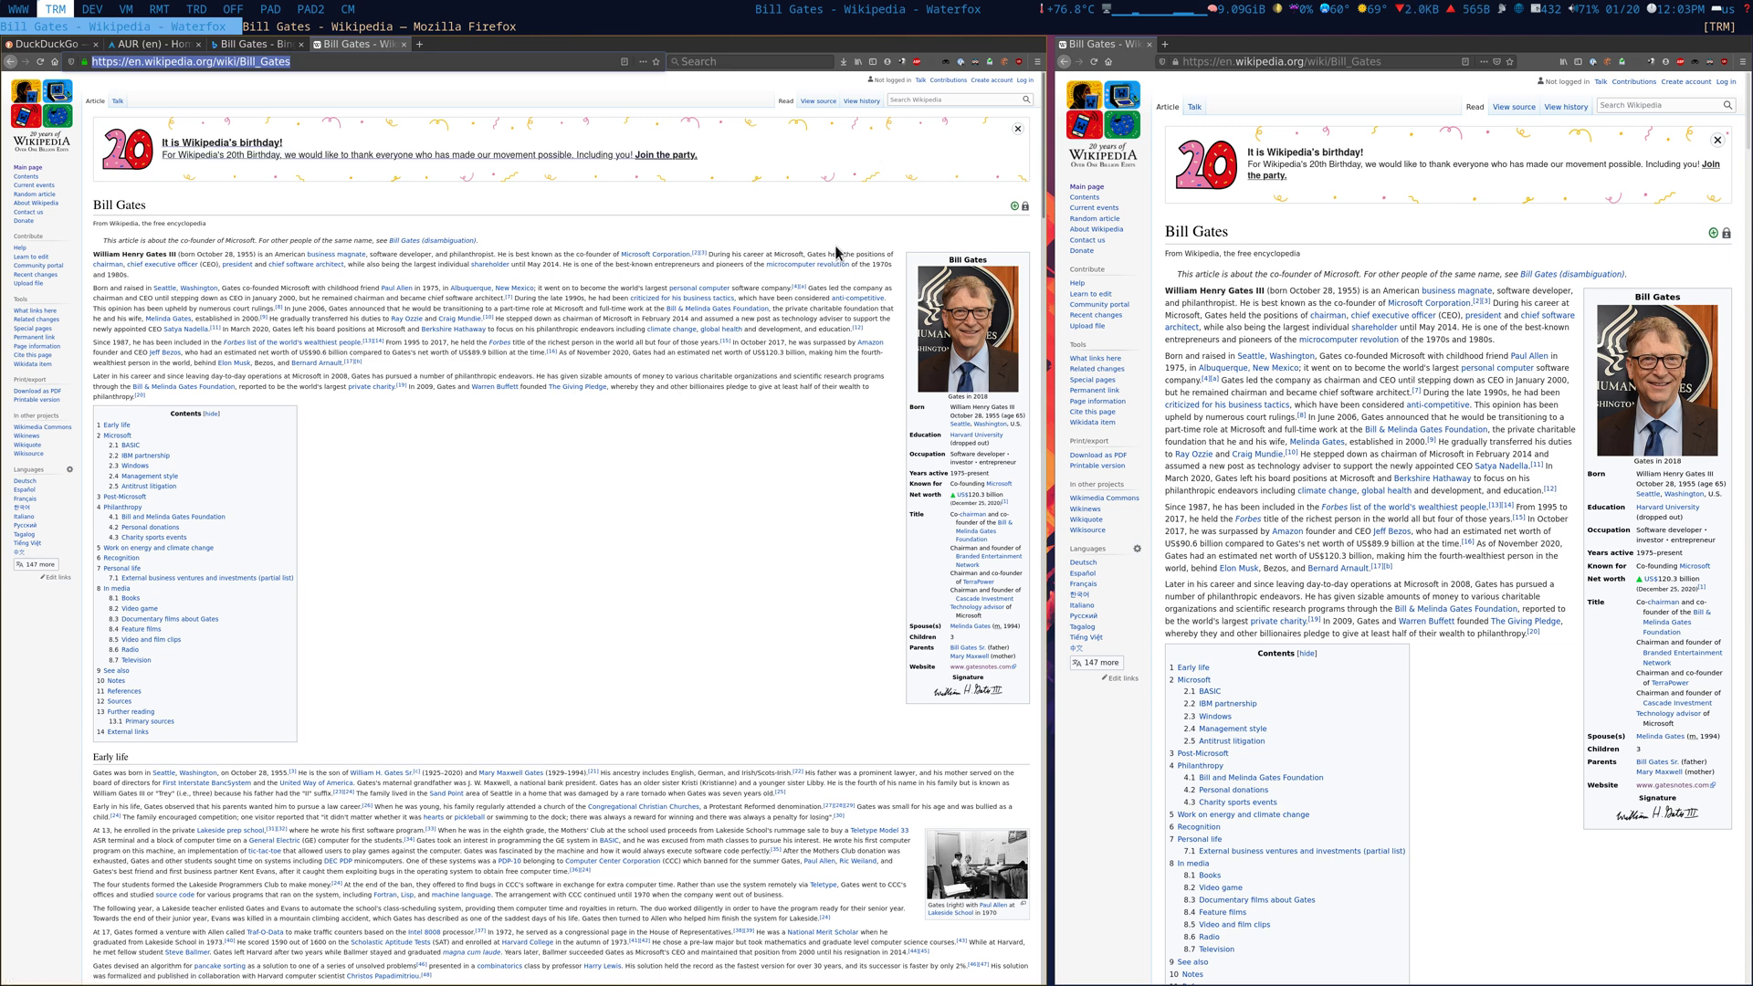
- Enable Dark Reader for Wikipedia in Waterfox, then turn it back on in Firefox
{"action": "left_click", "coordinate": [976, 64]}
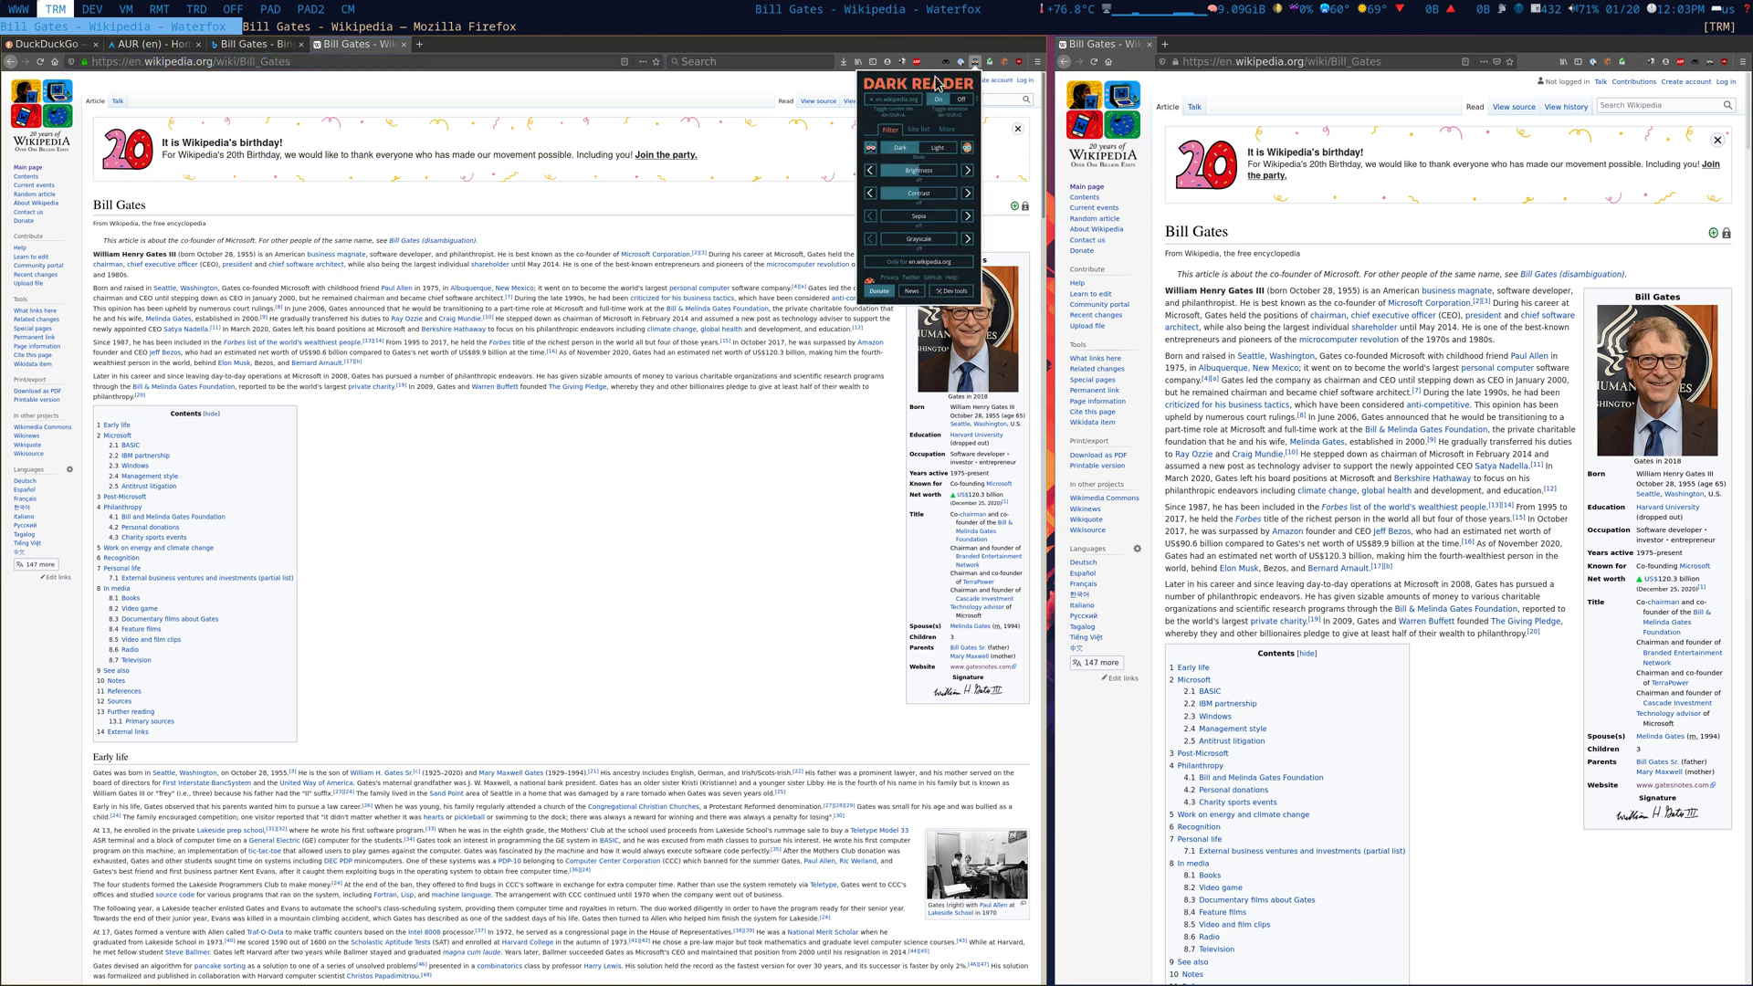
{"action": "left_click", "coordinate": [903, 100]}
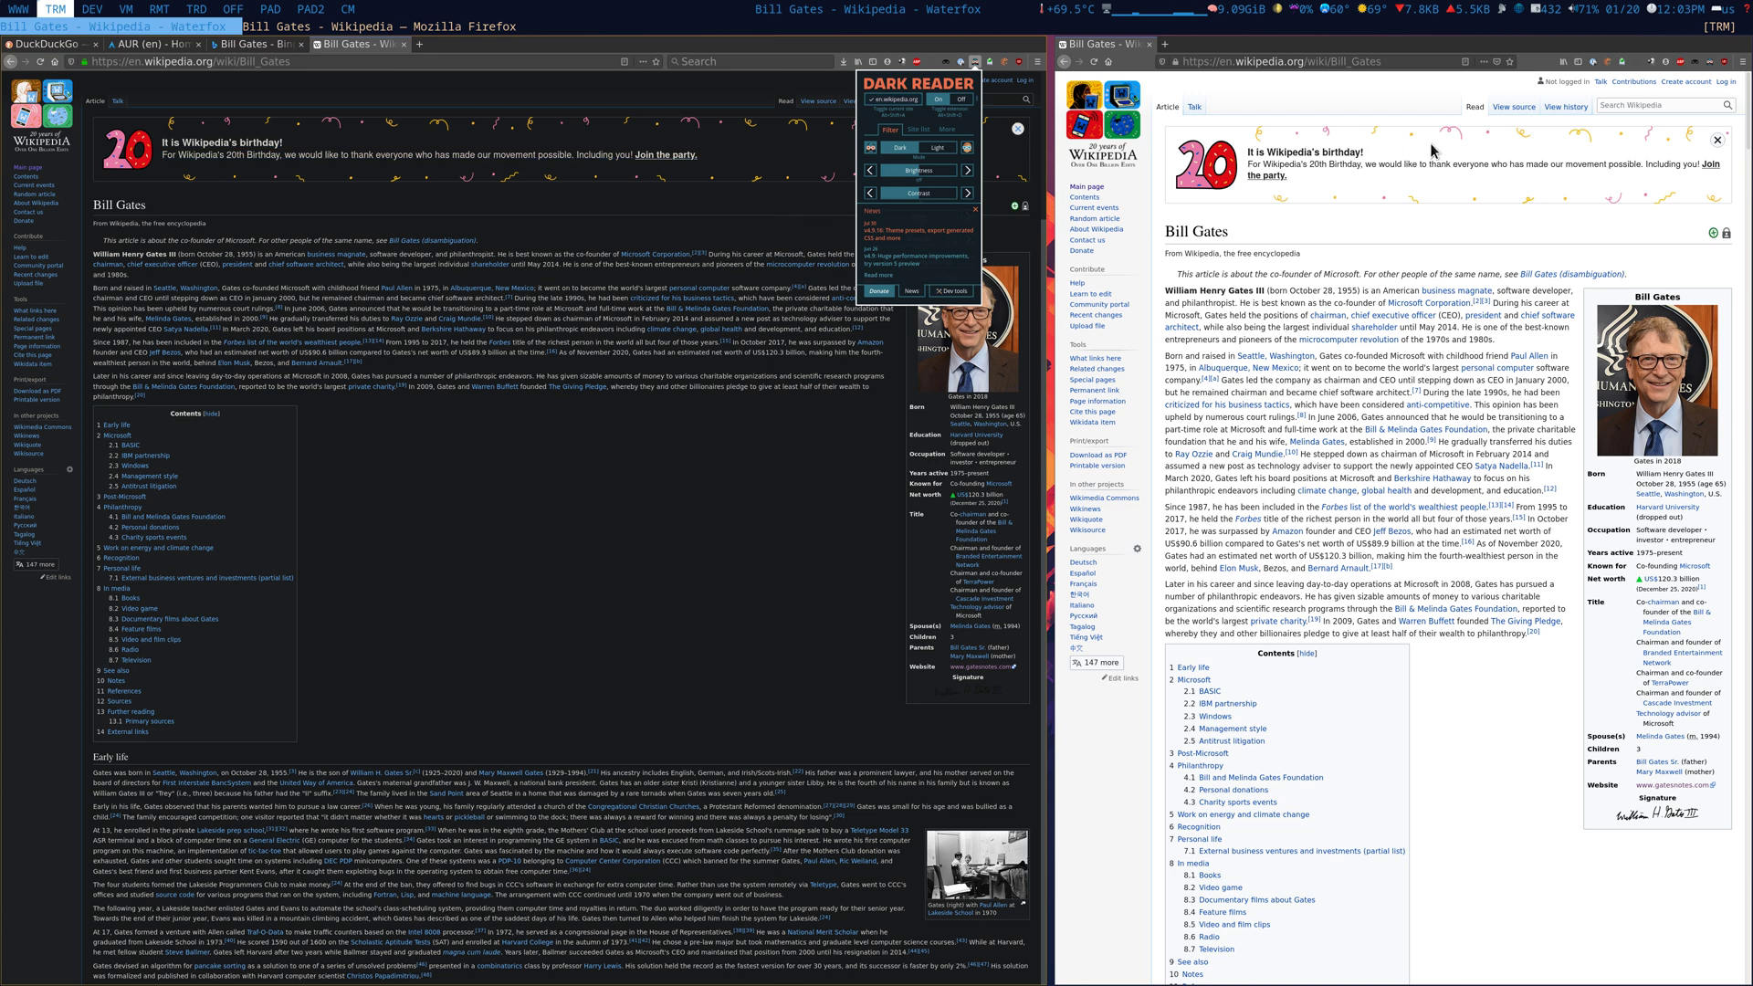
{"action": "key", "text": "ctrl+l"}
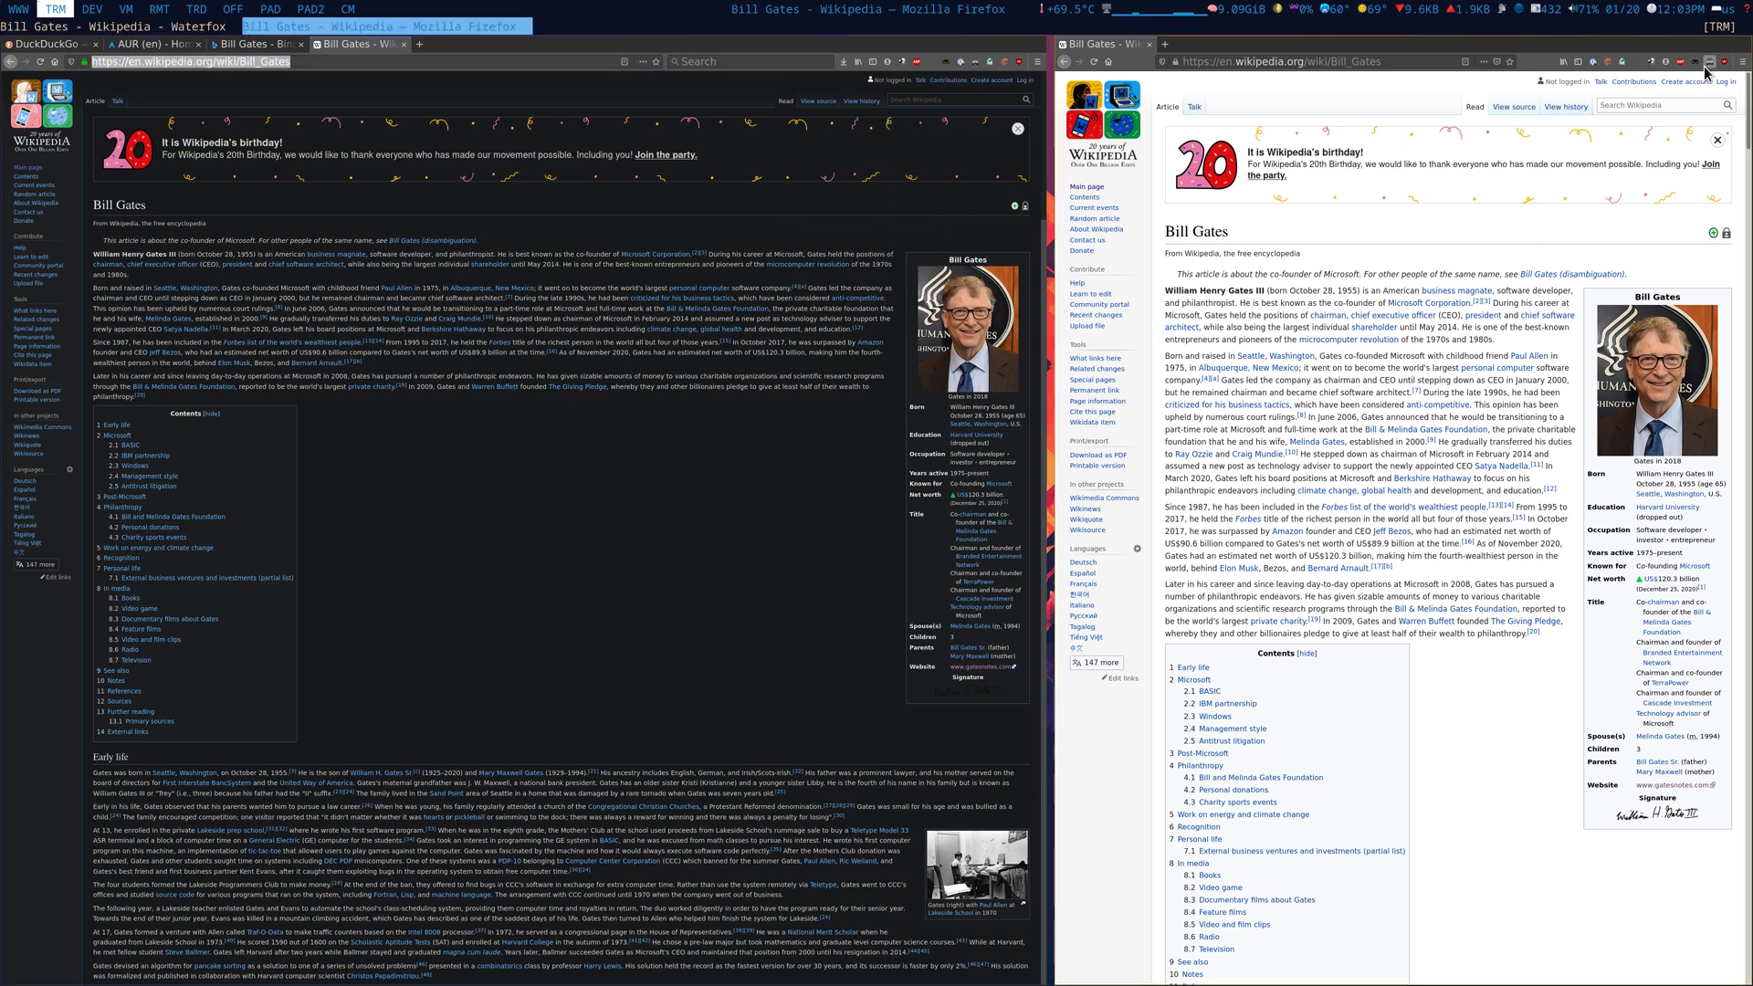
{"action": "left_click", "coordinate": [1707, 63]}
{"action": "left_click", "coordinate": [1618, 103]}
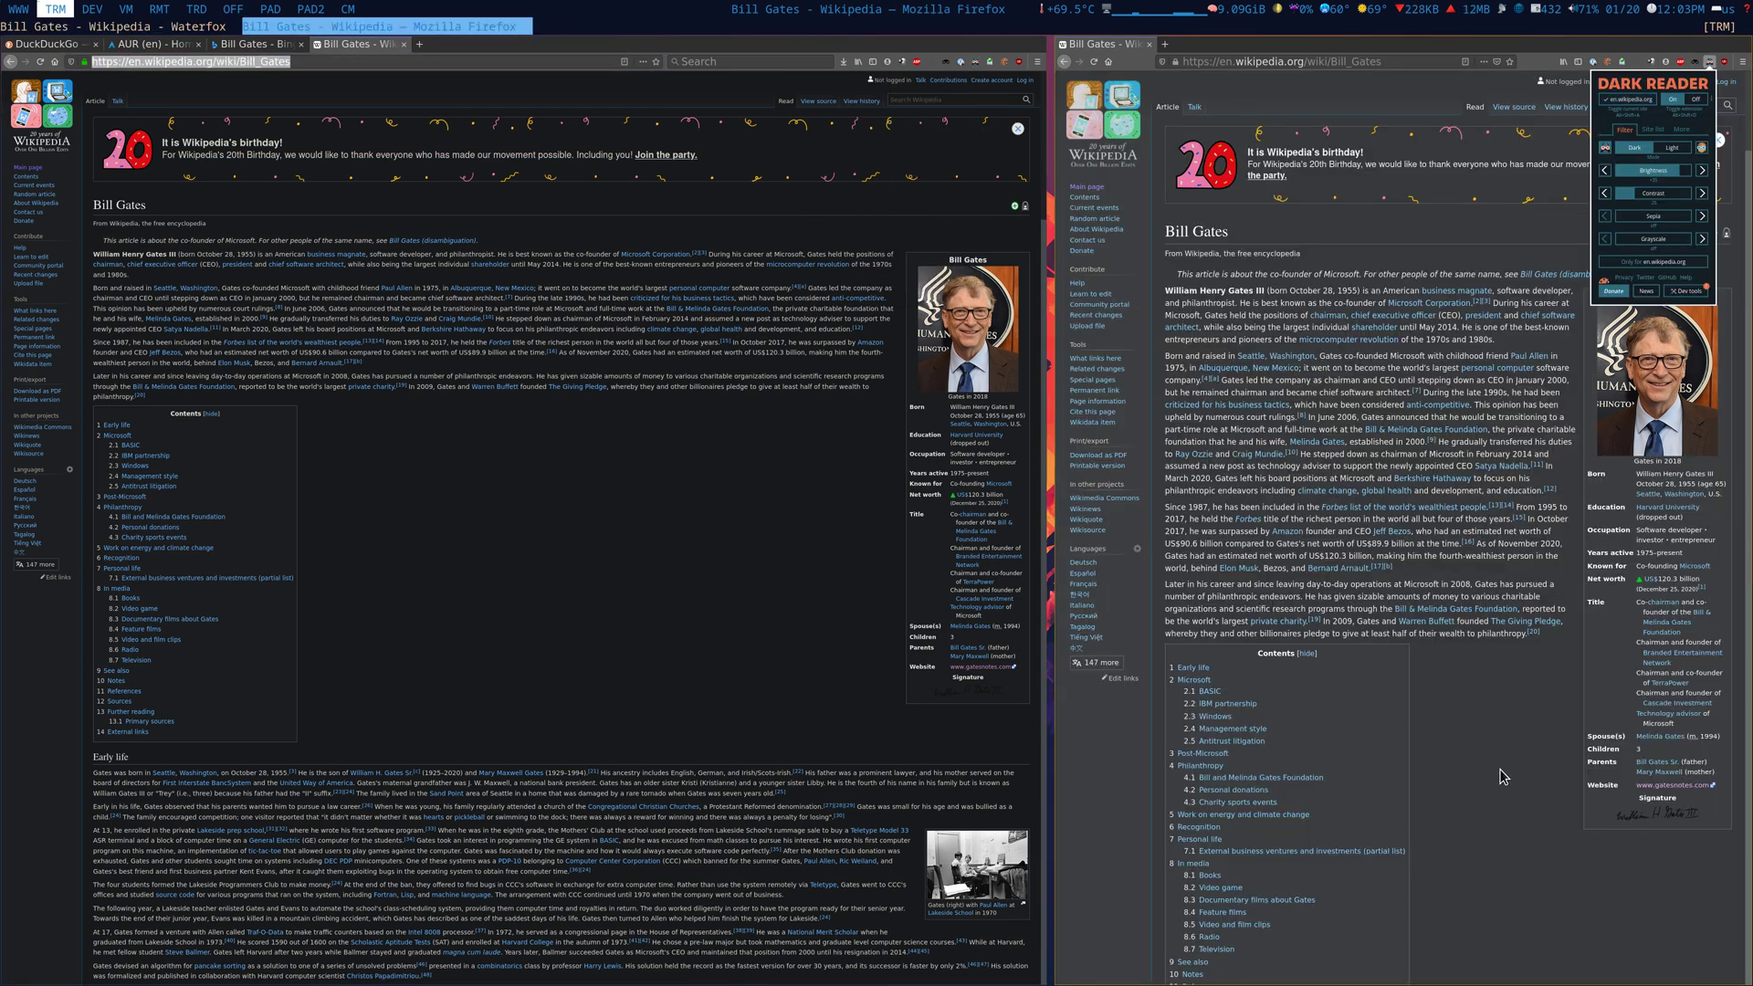
{"action": "left_click", "coordinate": [1504, 776]}
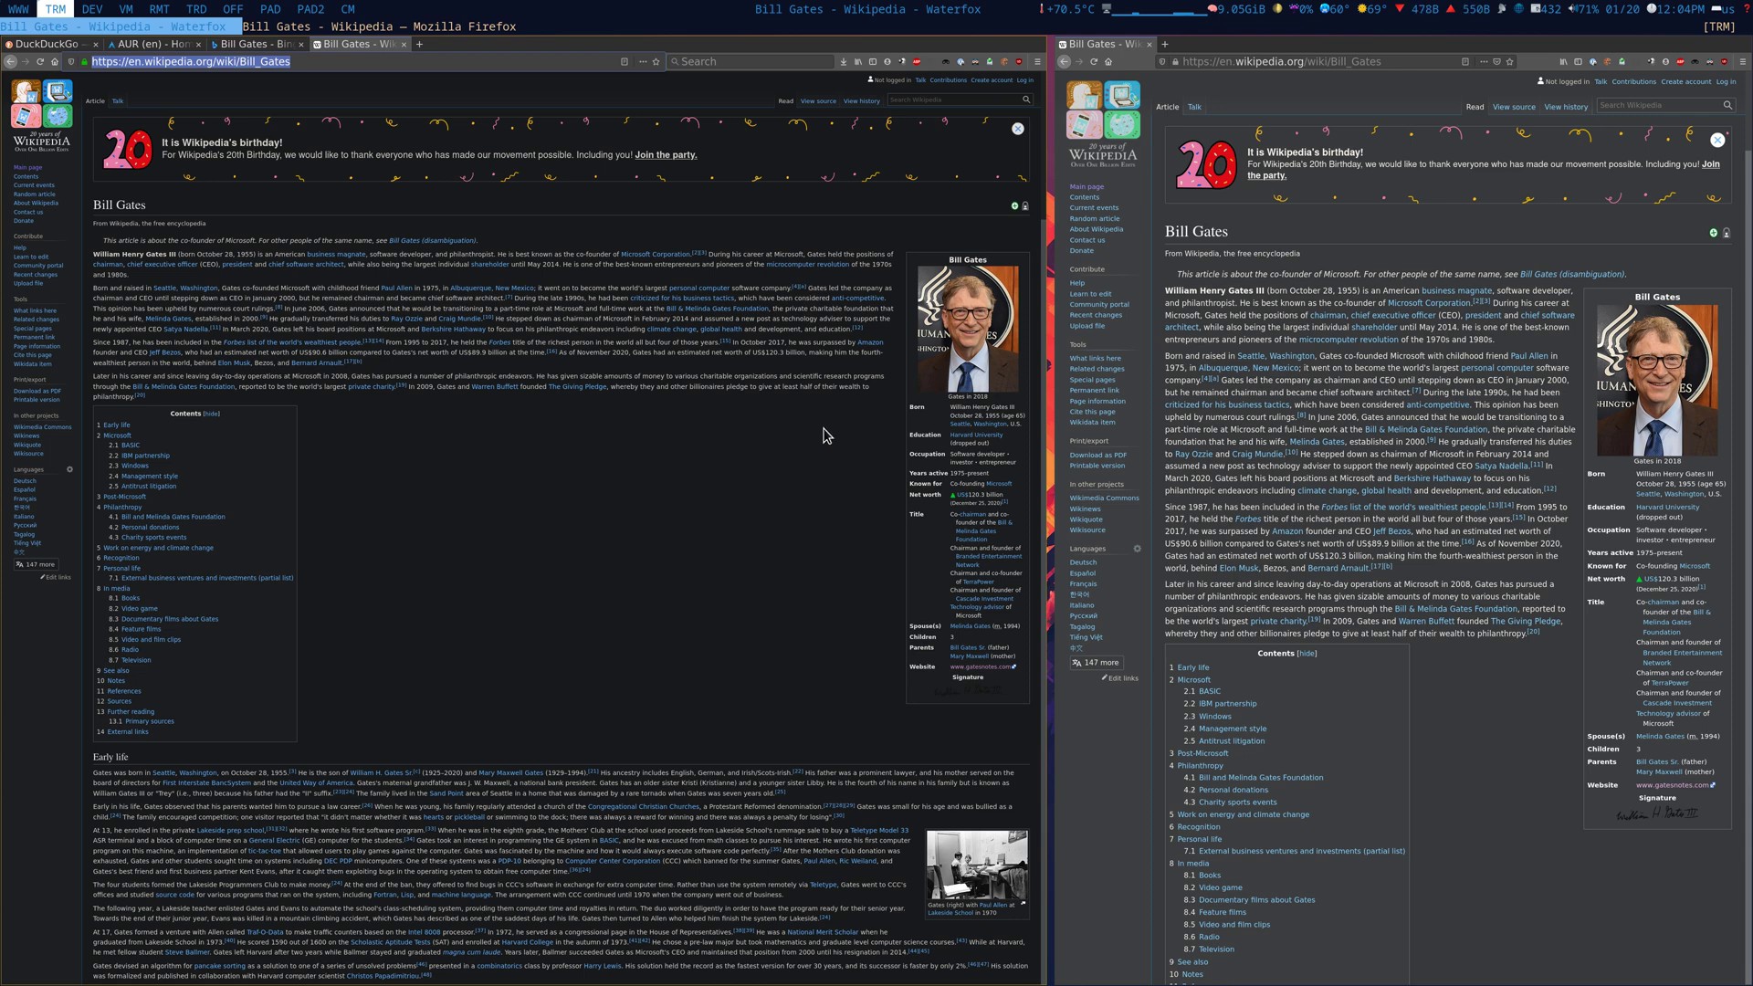
{"action": "left_click", "coordinate": [771, 452]}
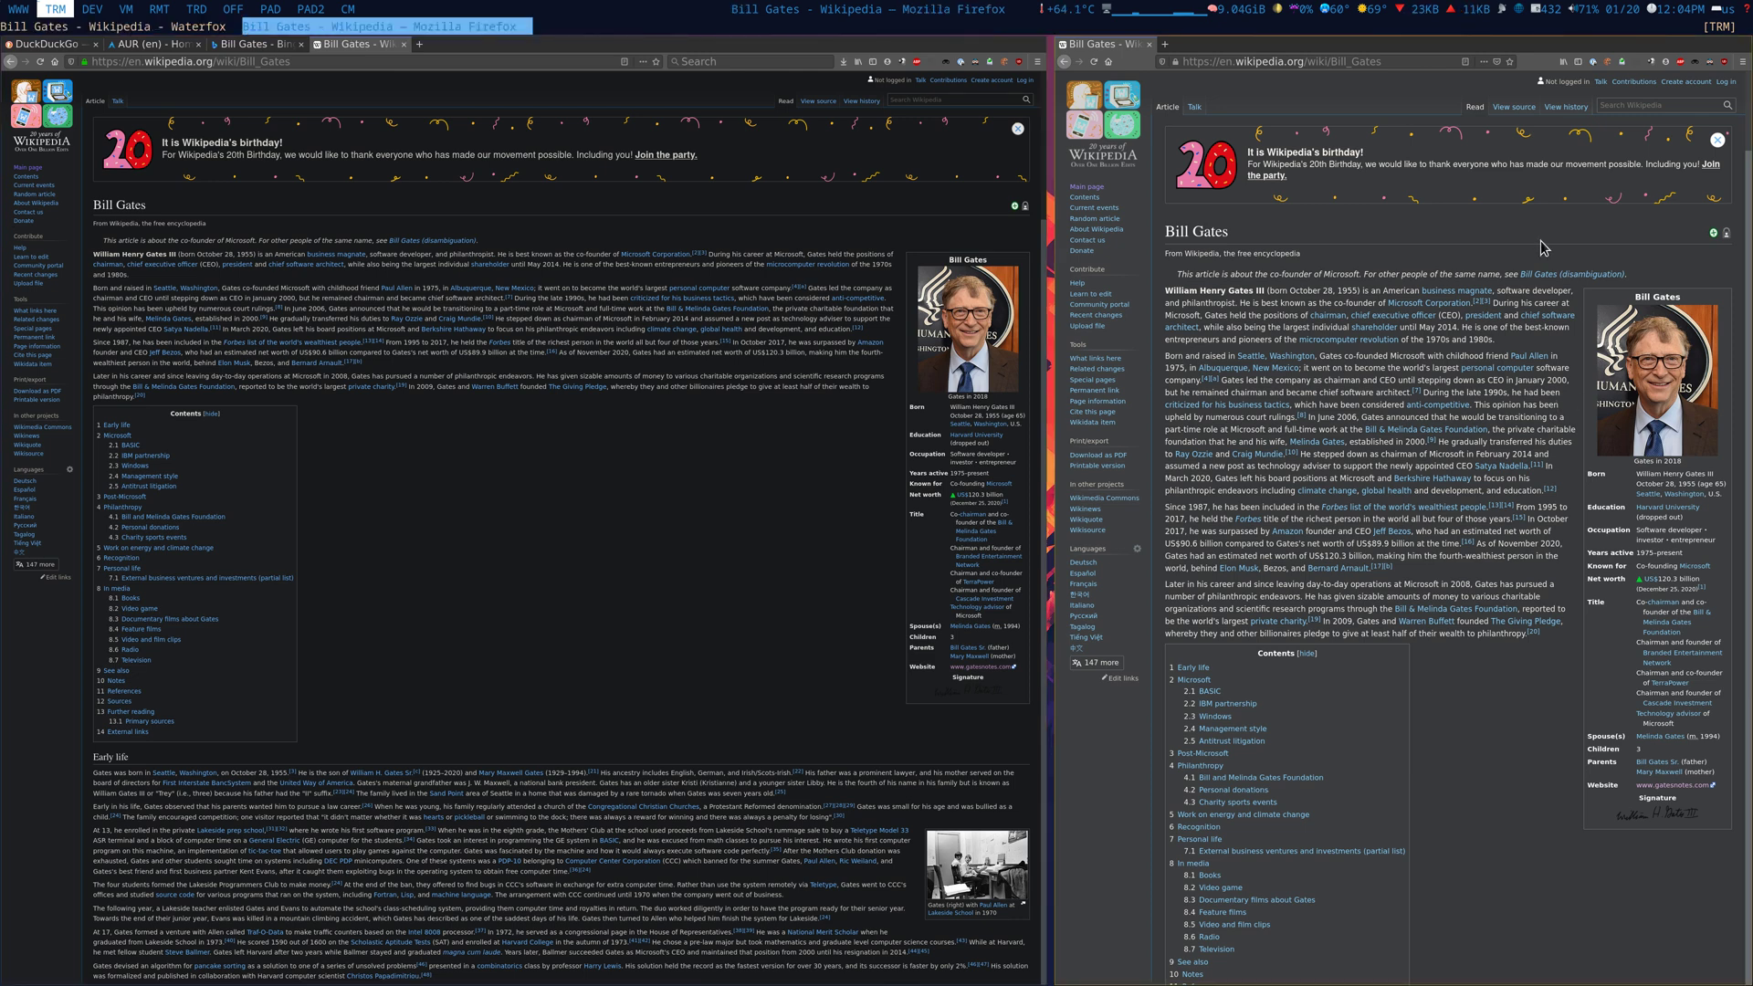
- Scroll the Bill Gates article, toggle the developer tools, and hide Waterfox's toolbars with F11
{"action": "scroll", "coordinate": [1541, 239], "scroll_direction": "down", "scroll_amount": 1}
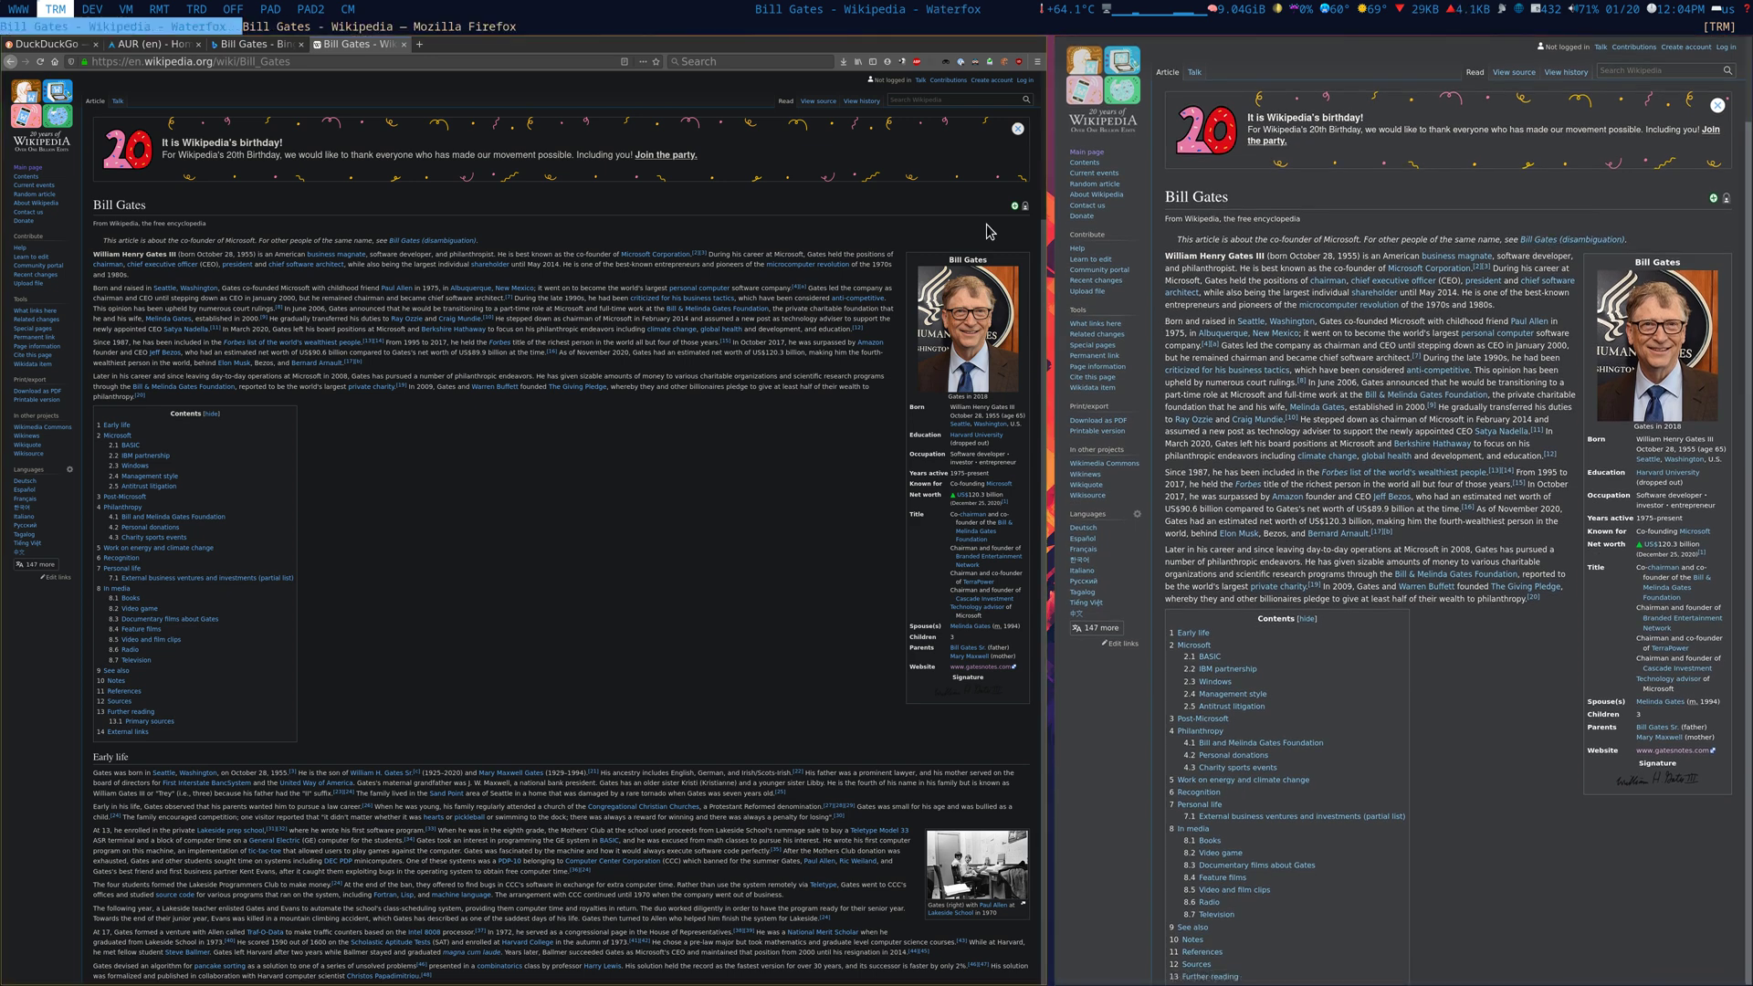
{"action": "key", "text": "F12"}
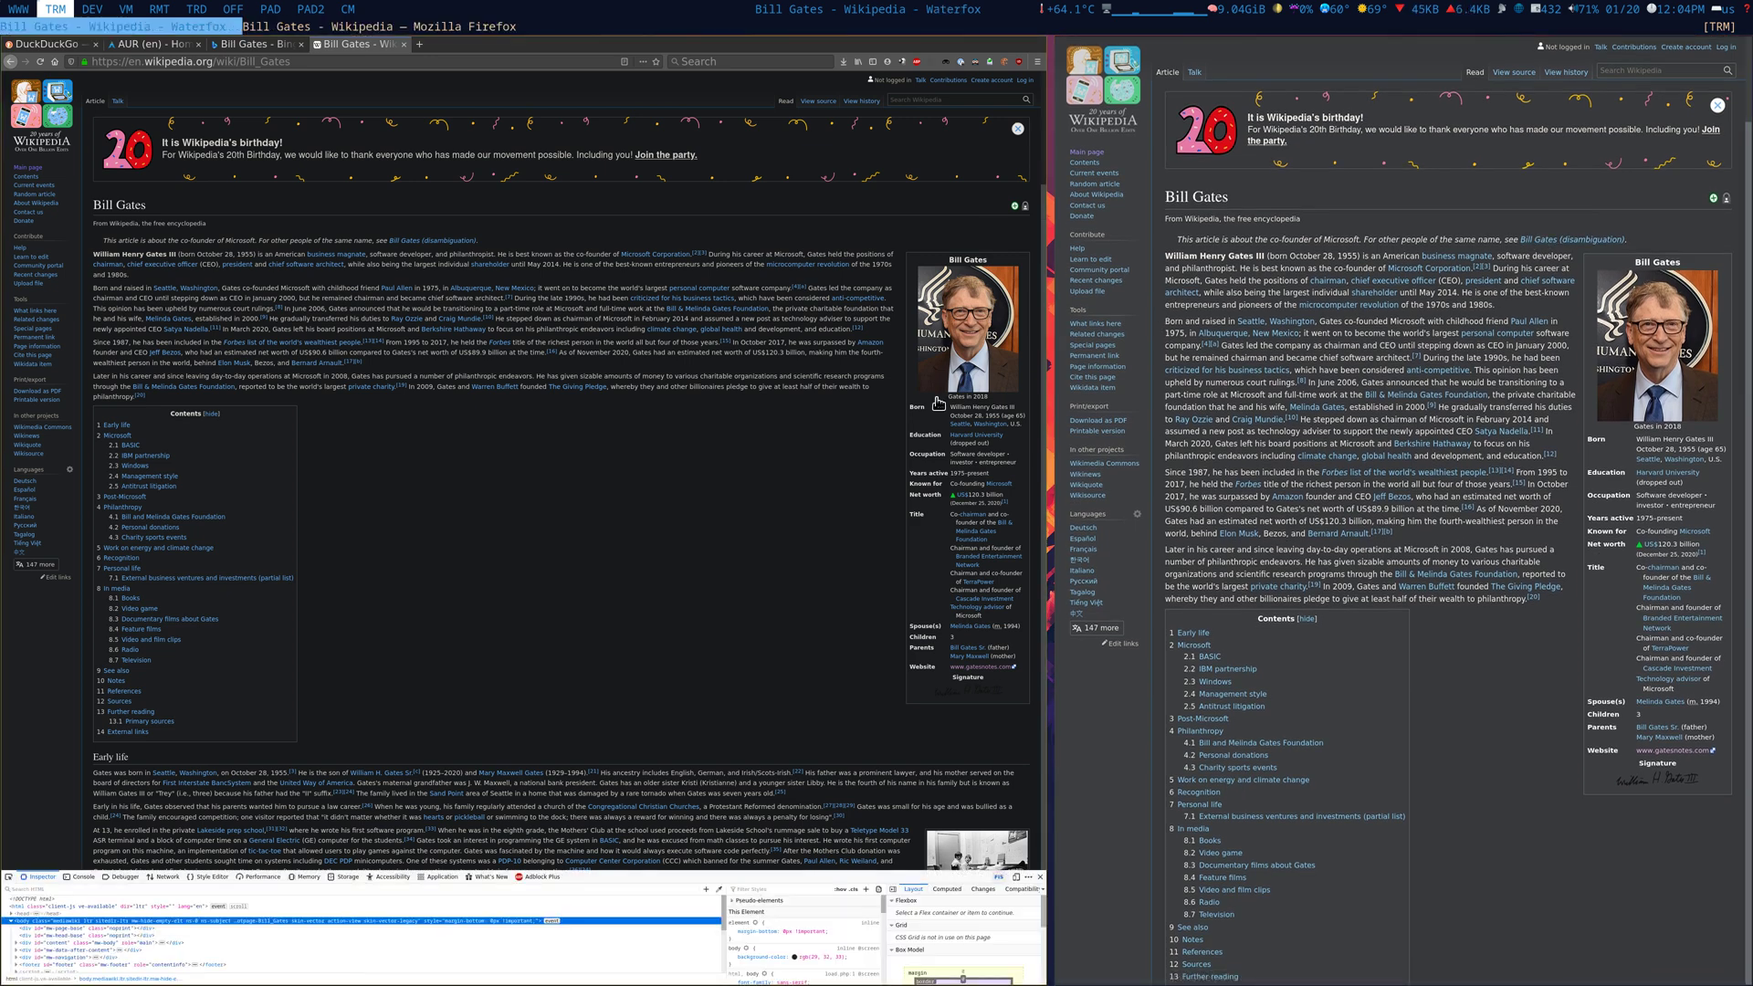
{"action": "key", "text": "F12"}
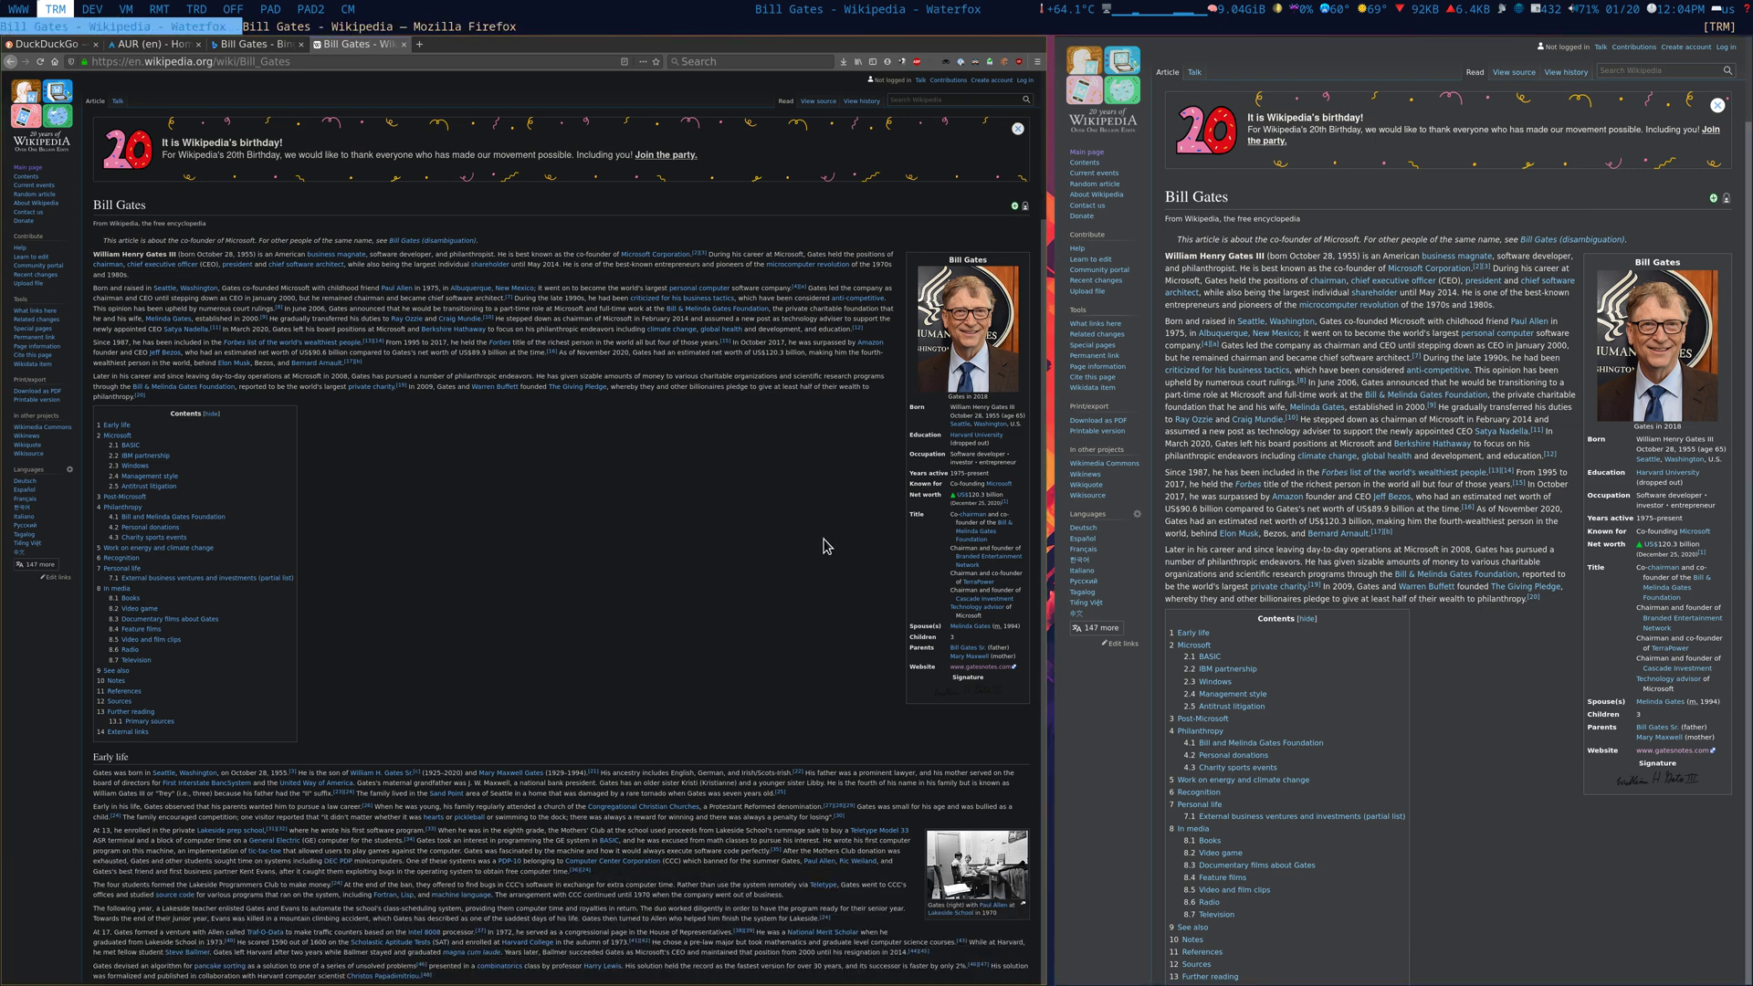
{"action": "key", "text": "F11"}
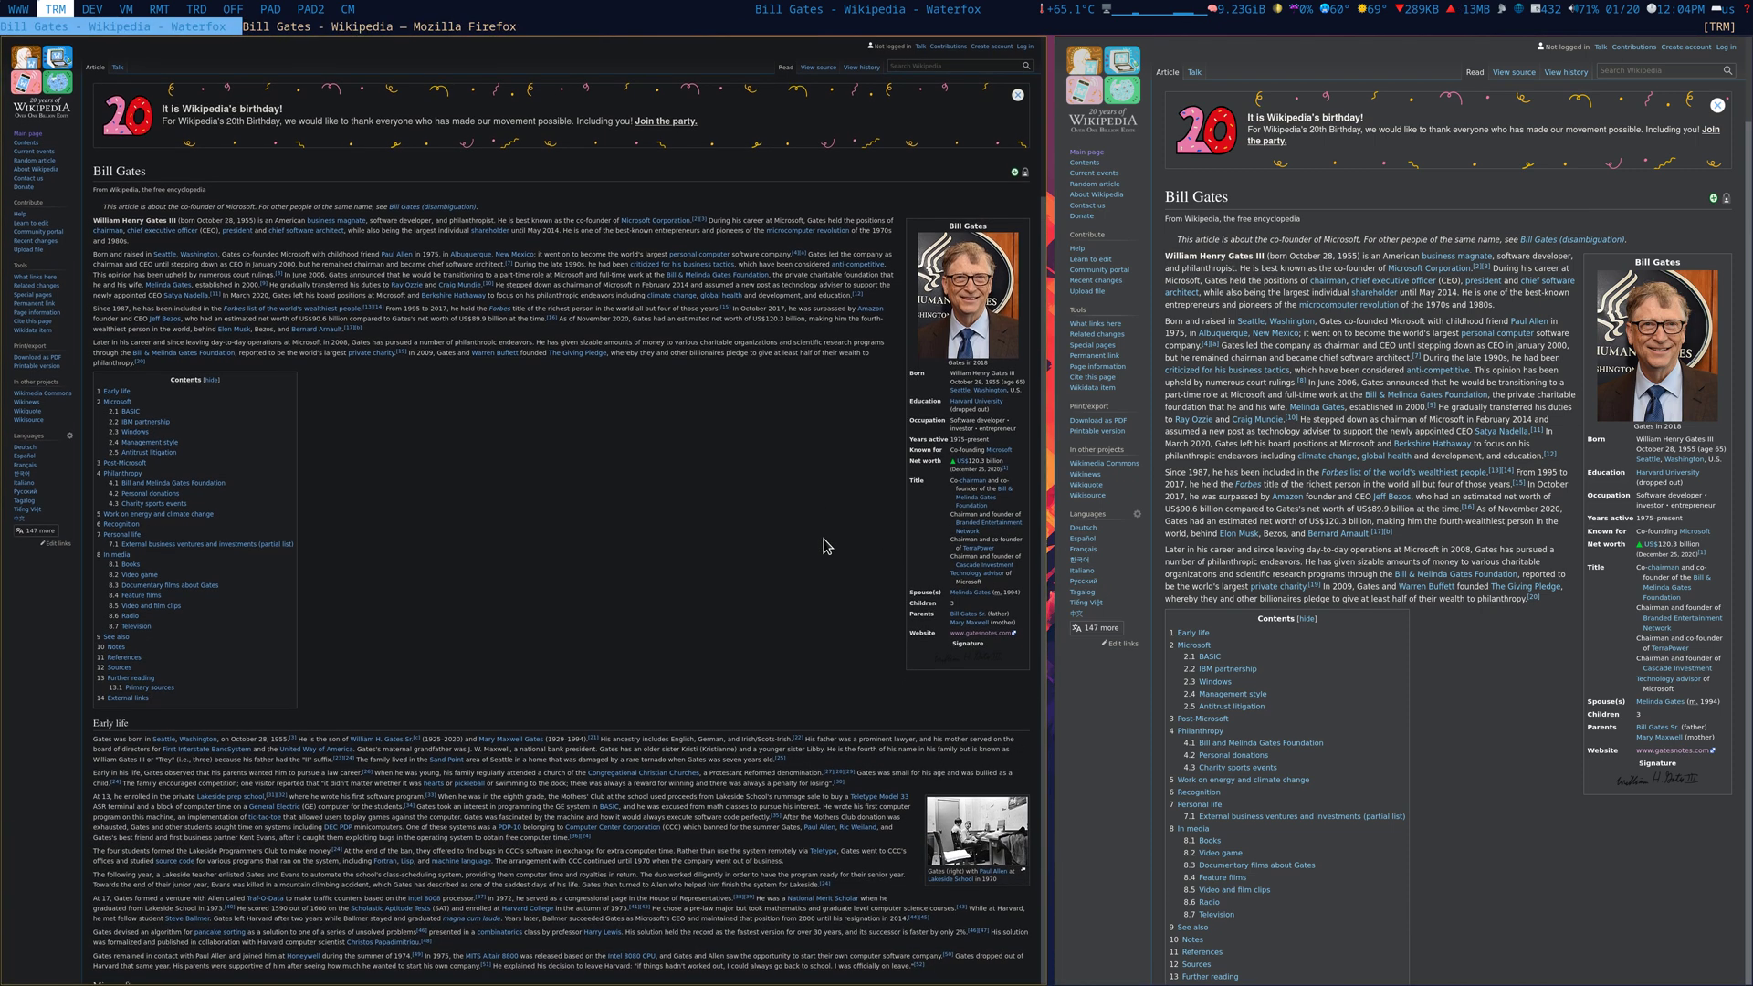